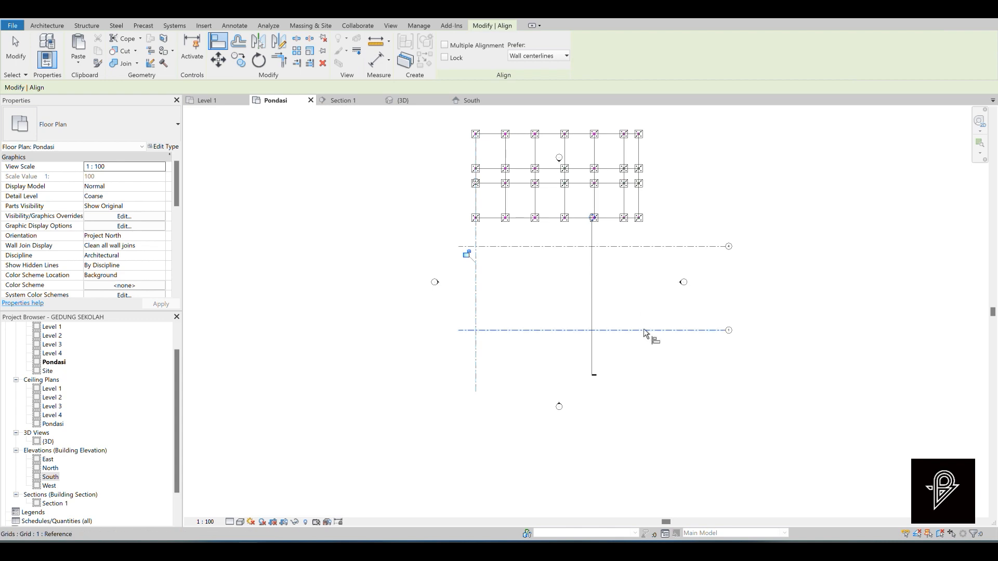
# Align the bottom axis line of the imported foundation plan with the lower horizontal grid.
pyautogui.click(647, 331)
pyautogui.click(621, 219)
pyautogui.press('Escape')
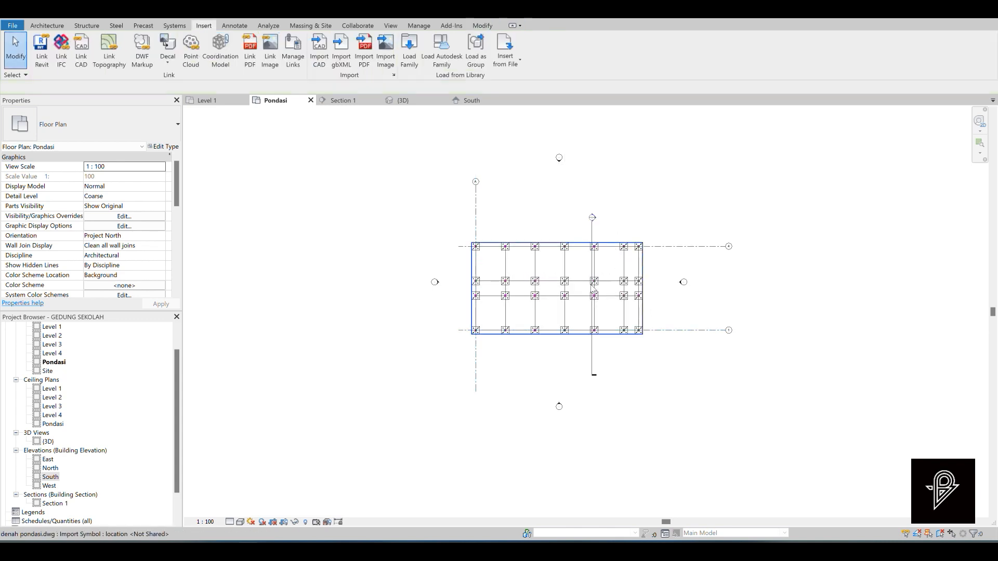
pyautogui.click(593, 289)
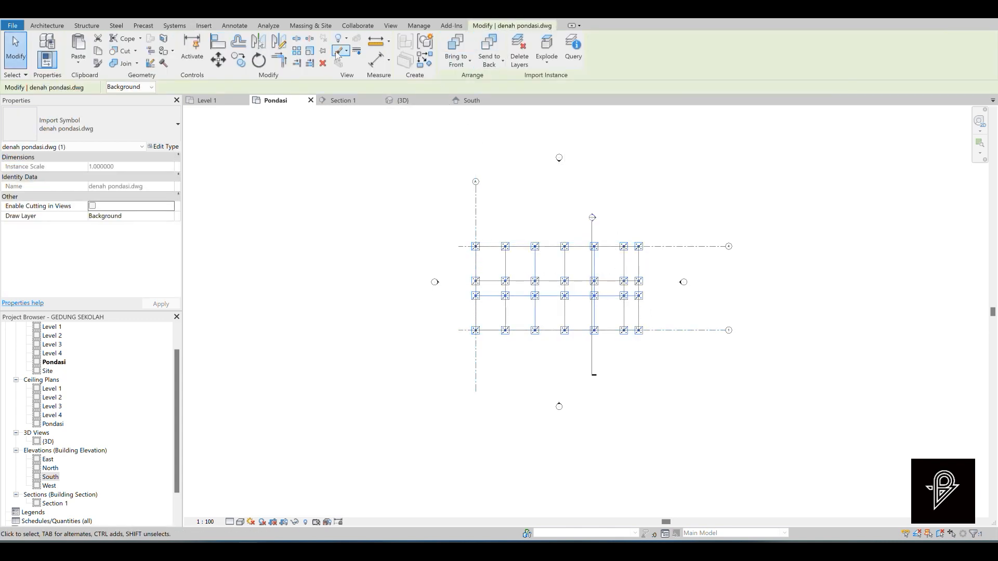
pyautogui.click(395, 254)
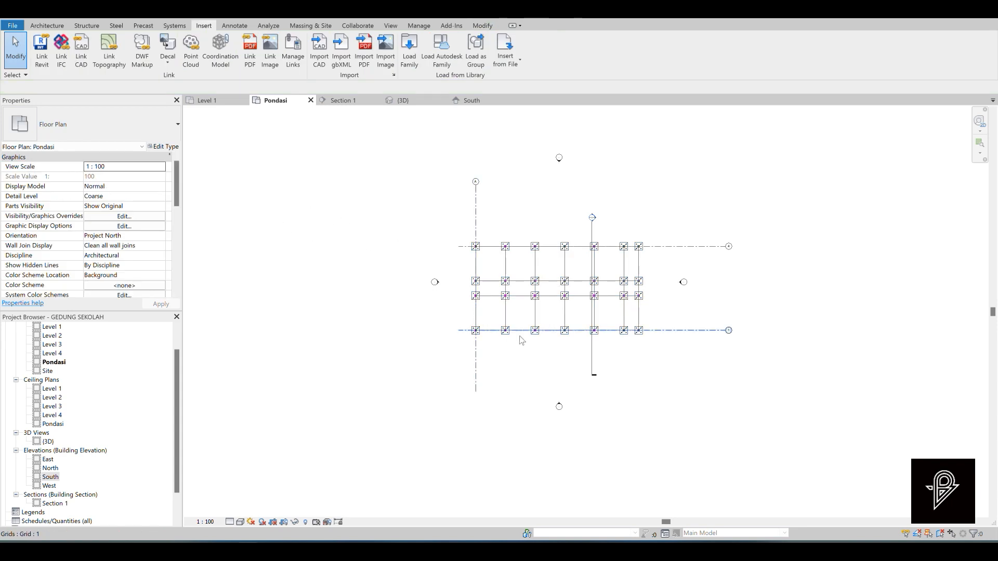
# Dimension the height and width of the lower-left footing in the imported foundation plan.
pyautogui.scroll(5, 478, 327)
pyautogui.scroll(4, 483, 321)
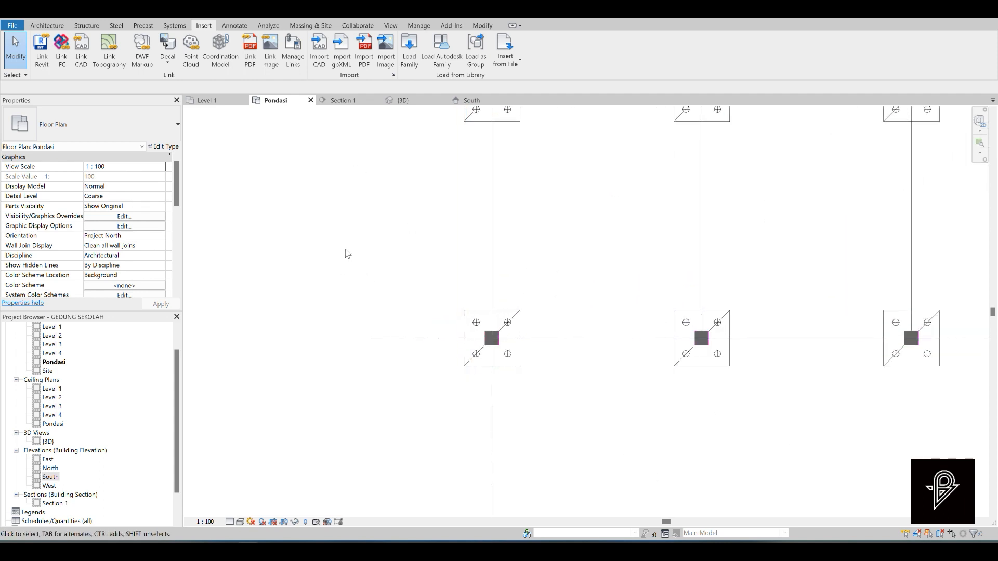
pyautogui.press('i')
pyautogui.click(481, 310)
pyautogui.click(483, 367)
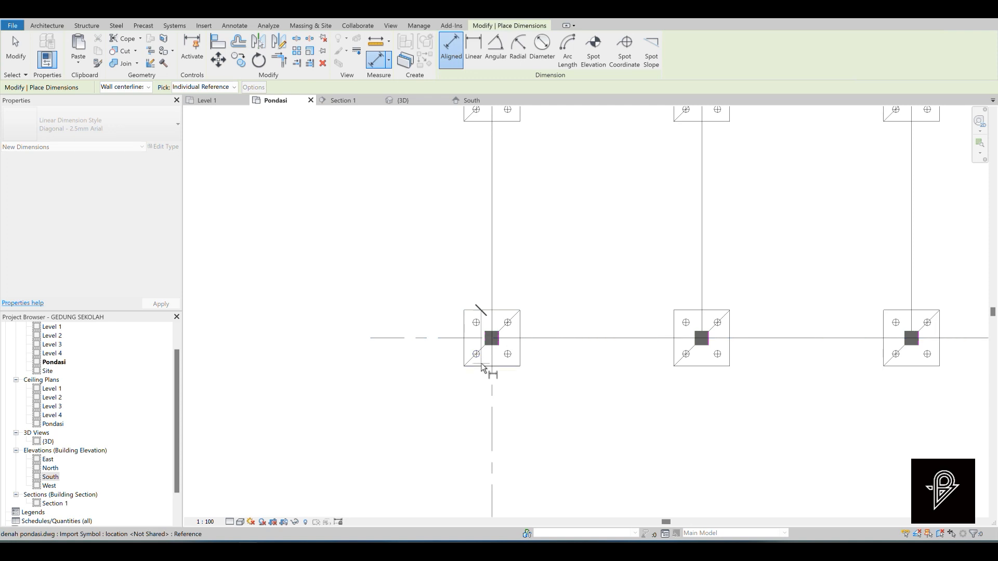
pyautogui.click(398, 363)
pyautogui.click(465, 341)
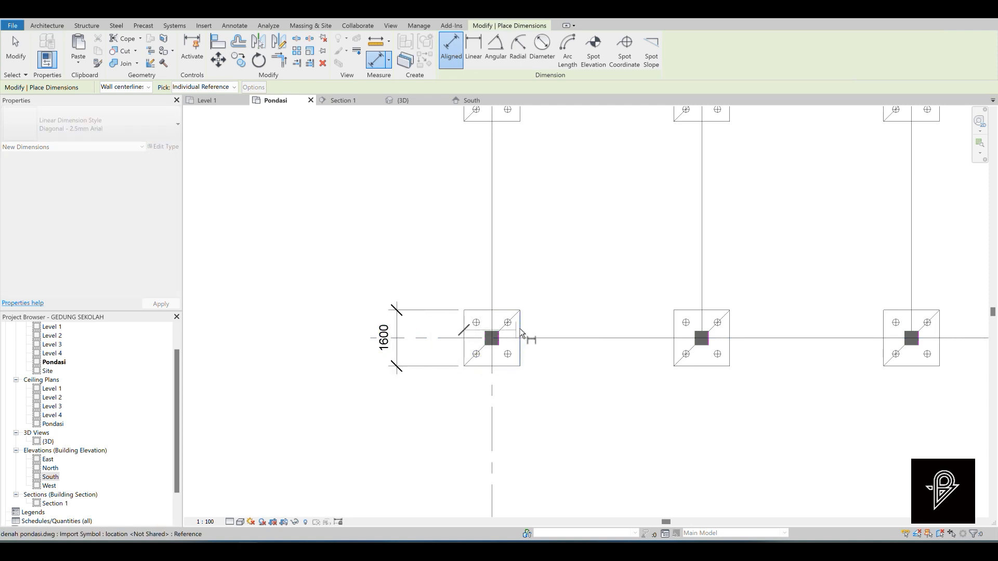
pyautogui.click(520, 346)
pyautogui.click(520, 398)
# Dimension the spacing between all vertical column axes in one continuous string below the bottom row of footings.
pyautogui.scroll(-3, 492, 370)
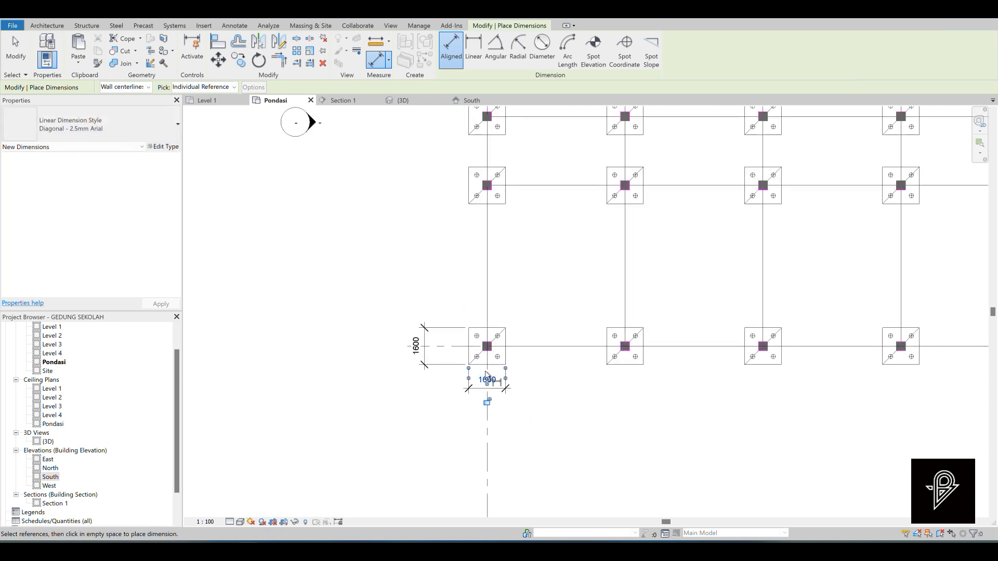
pyautogui.click(491, 317)
pyautogui.click(597, 315)
pyautogui.click(701, 311)
pyautogui.click(805, 309)
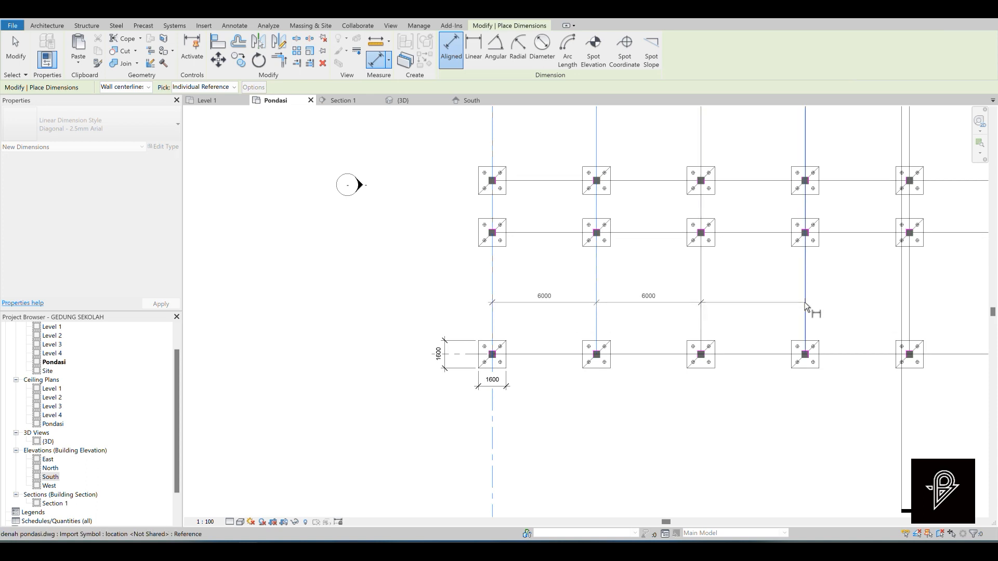
pyautogui.click(910, 309)
pyautogui.scroll(-2, 809, 338)
pyautogui.click(776, 318)
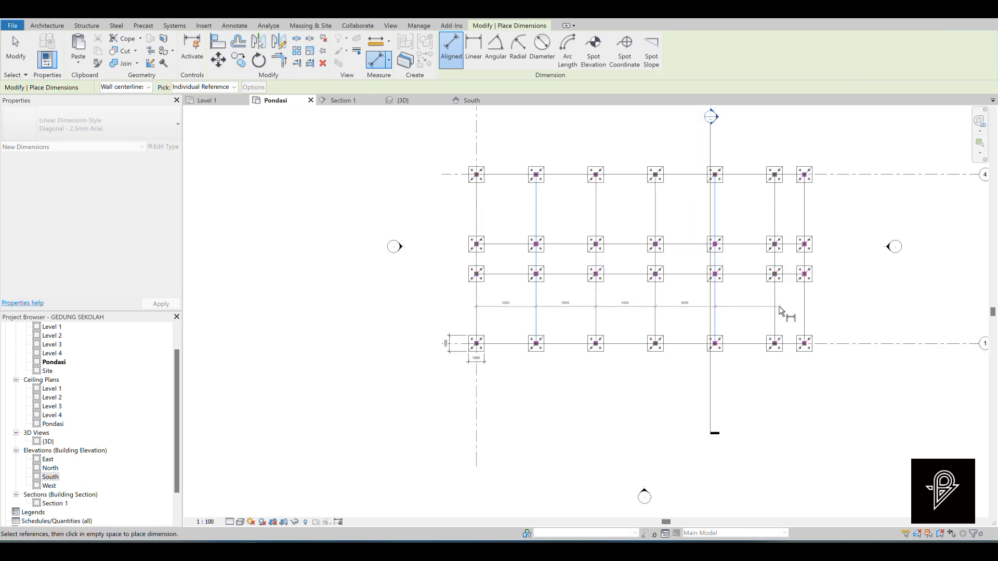
pyautogui.click(804, 312)
pyautogui.scroll(2, 623, 380)
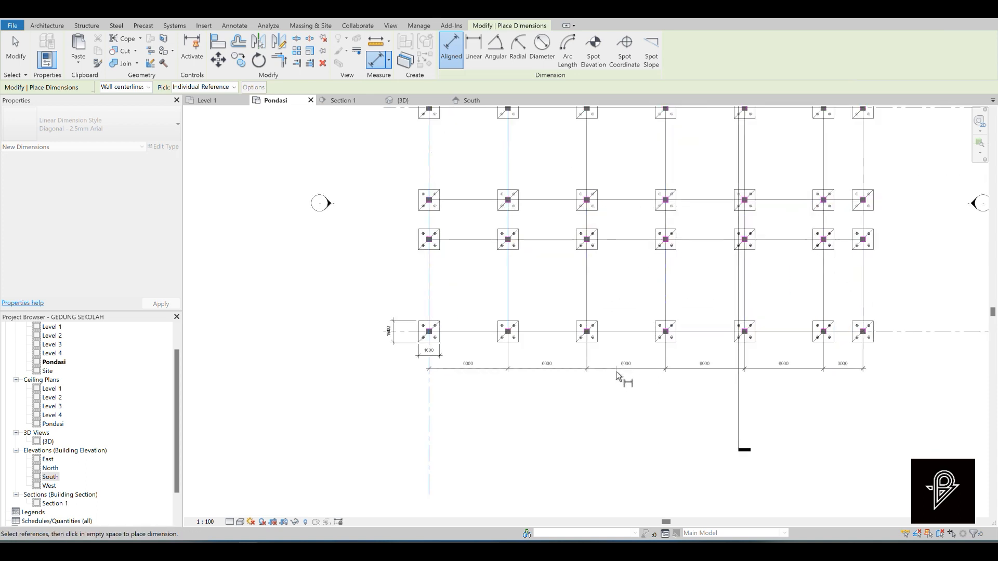
pyautogui.click(624, 370)
pyautogui.press('Escape')
# Dimension the width and height of the column inside the lower-left footing.
pyautogui.scroll(2, 420, 335)
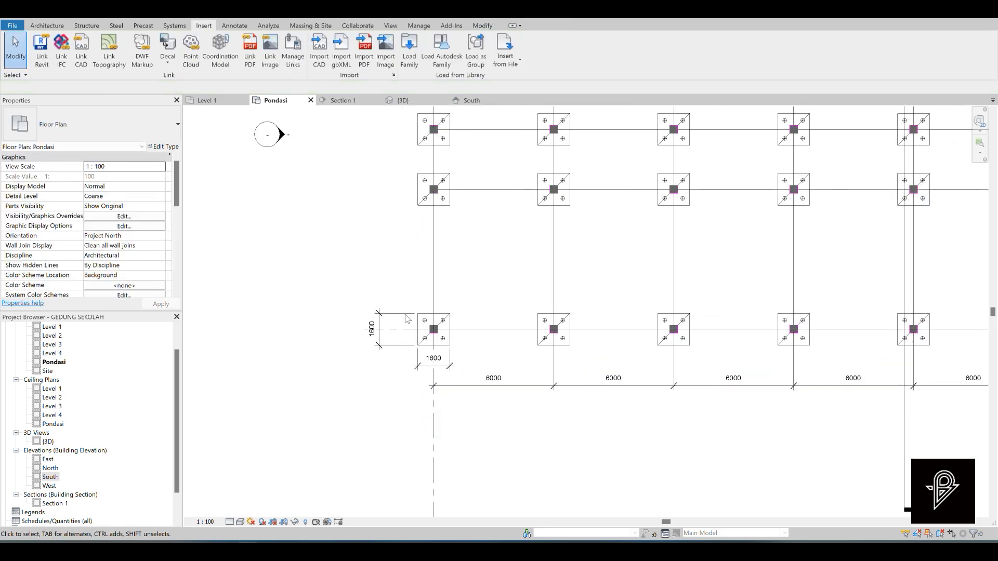
pyautogui.scroll(1, 393, 302)
pyautogui.press('d')
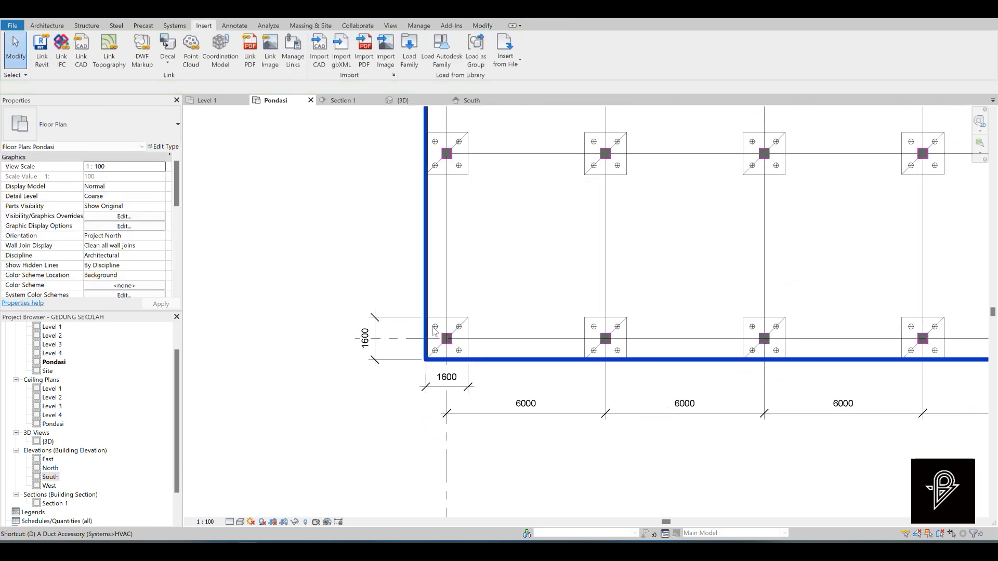
pyautogui.press('i')
pyautogui.scroll(3, 426, 338)
pyautogui.scroll(2, 452, 345)
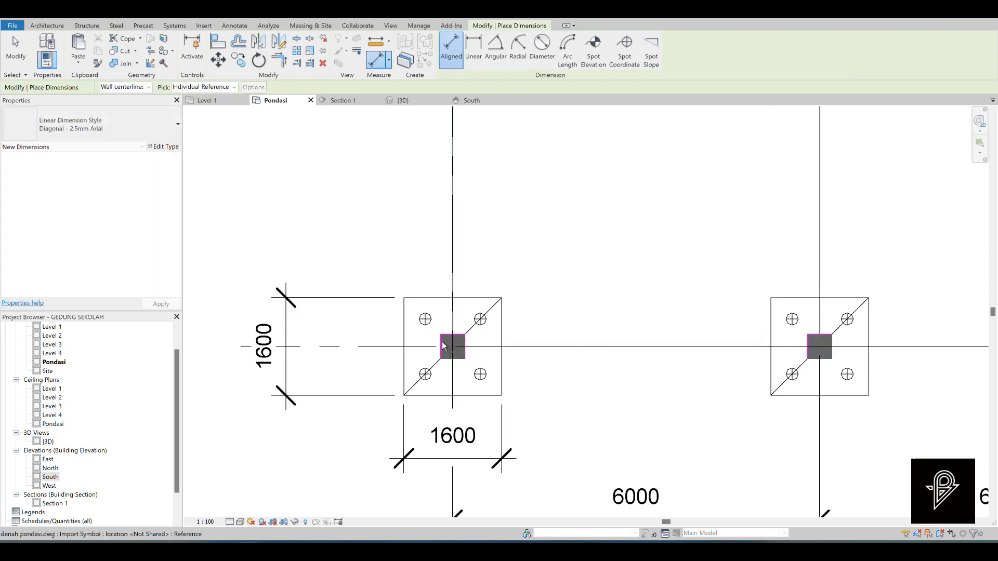
pyautogui.click(467, 344)
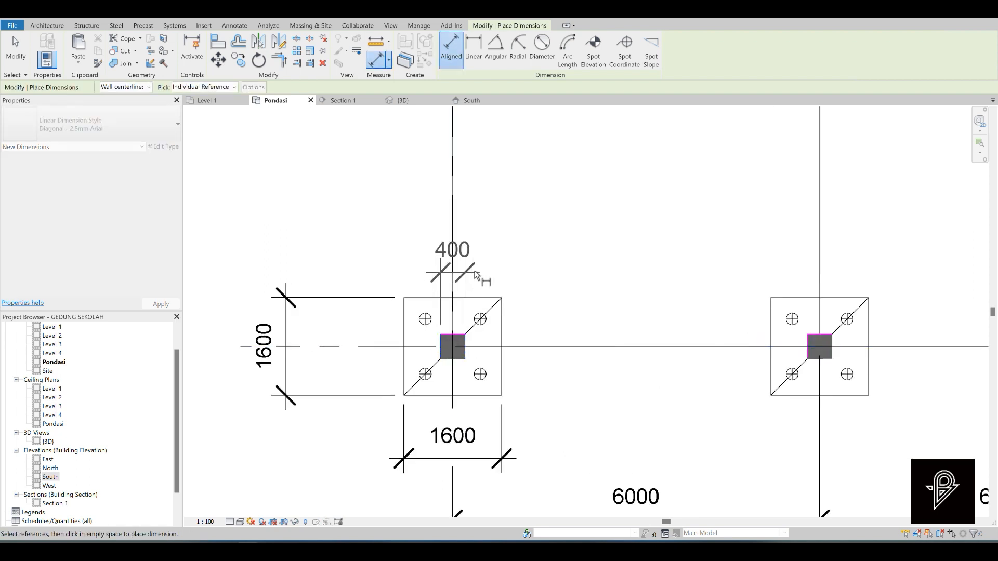
pyautogui.click(460, 269)
pyautogui.click(446, 335)
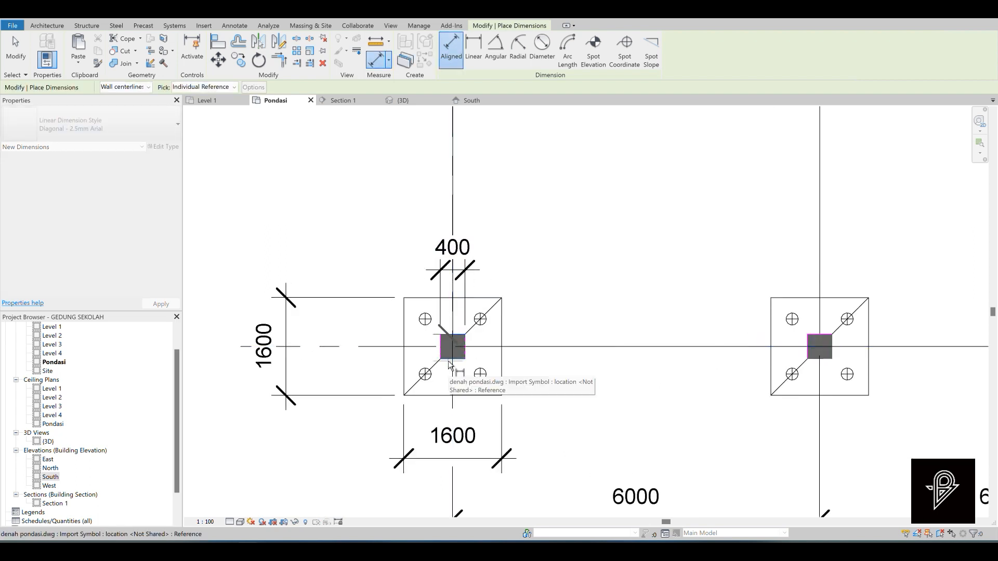
pyautogui.click(448, 359)
pyautogui.click(553, 347)
pyautogui.press('Escape')
pyautogui.press('Escape')
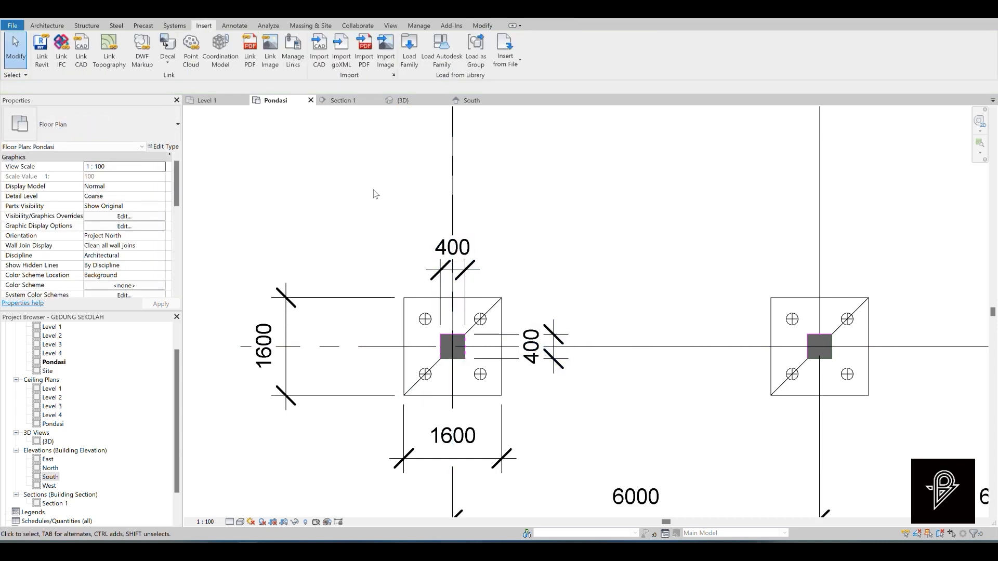
# Open the Structural Foundations folder of the English US library for loading a family.
pyautogui.scroll(-4, 346, 370)
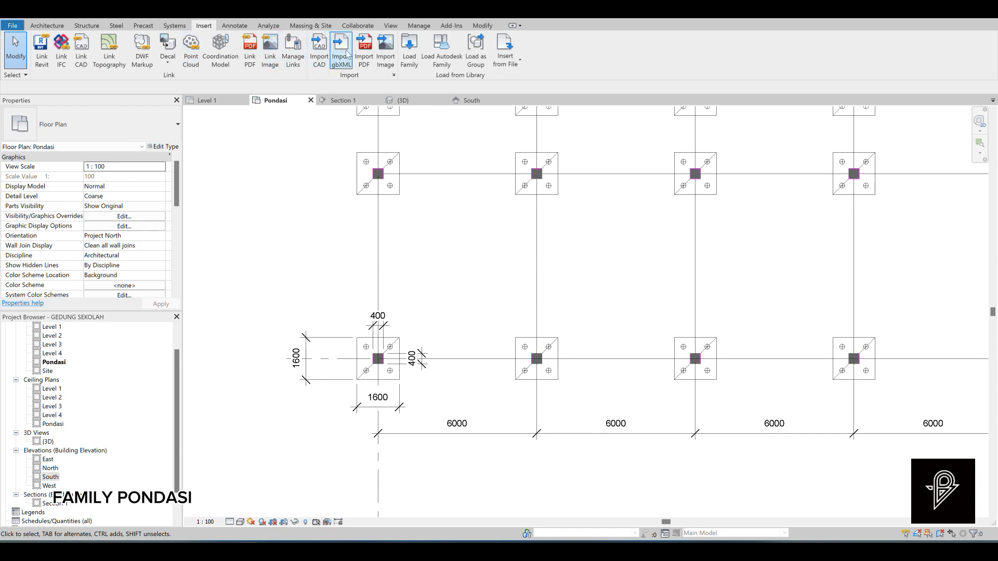
pyautogui.click(409, 52)
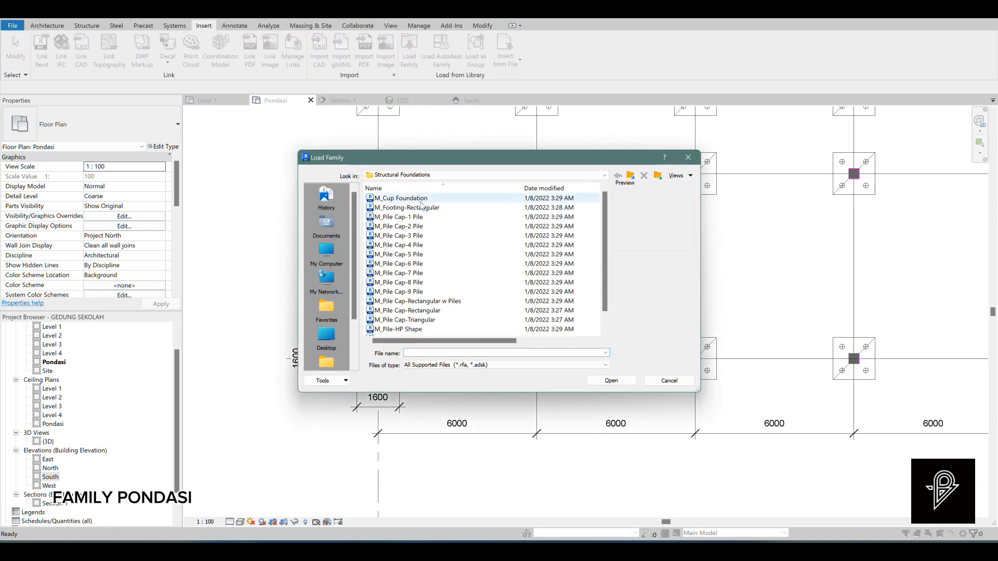
pyautogui.click(606, 176)
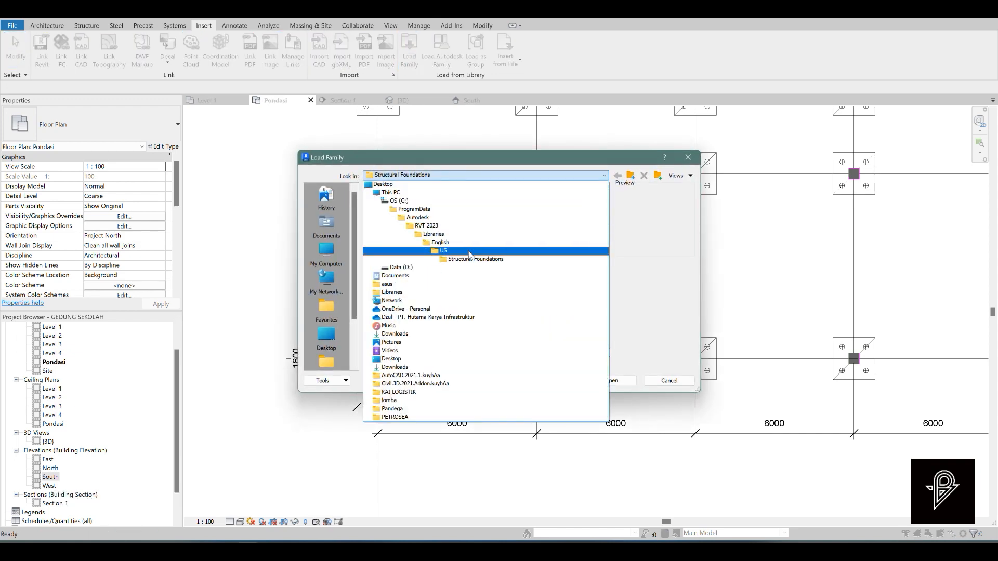
pyautogui.click(452, 236)
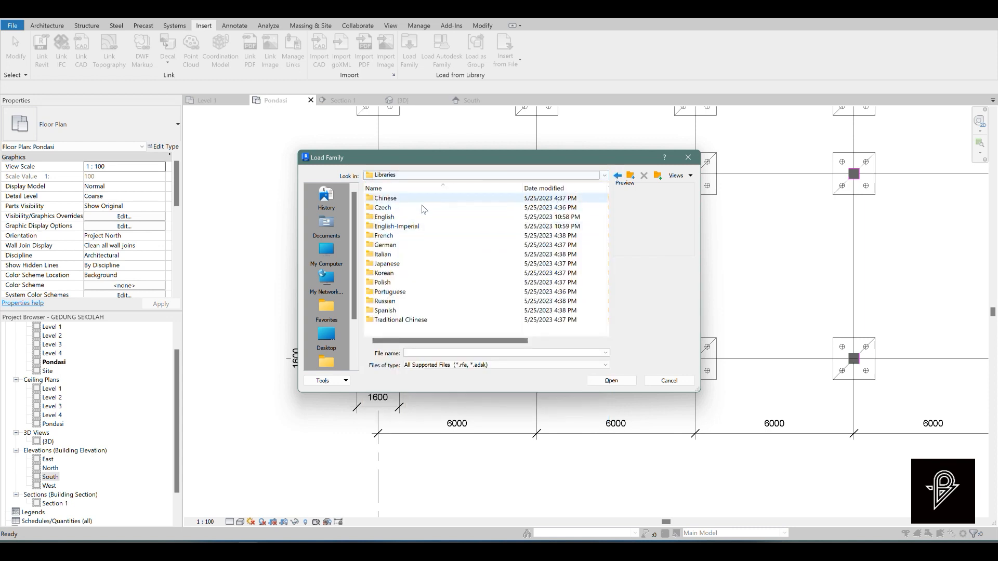
pyautogui.doubleClick(399, 217)
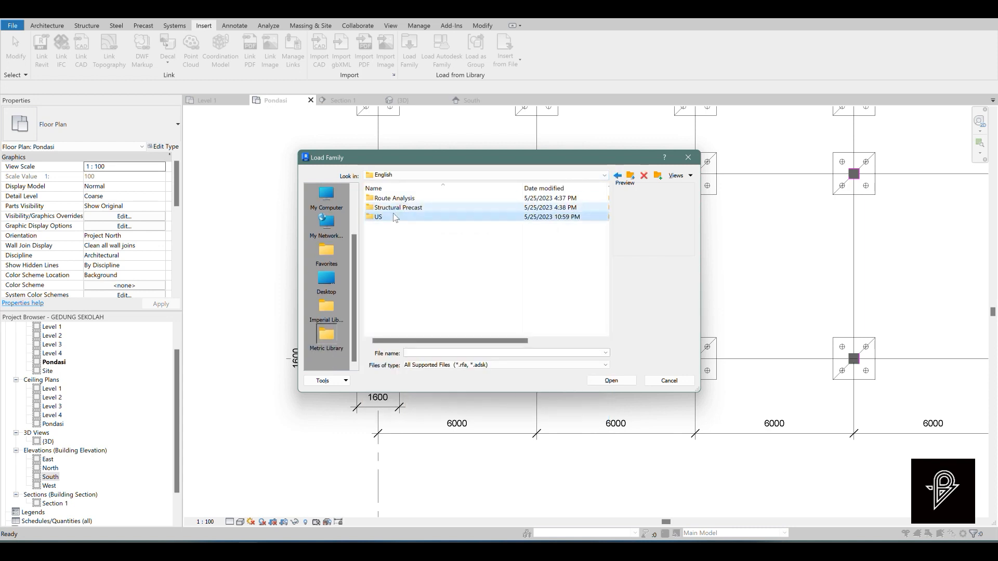
pyautogui.doubleClick(378, 217)
pyautogui.scroll(-6, 414, 253)
pyautogui.scroll(-3, 414, 253)
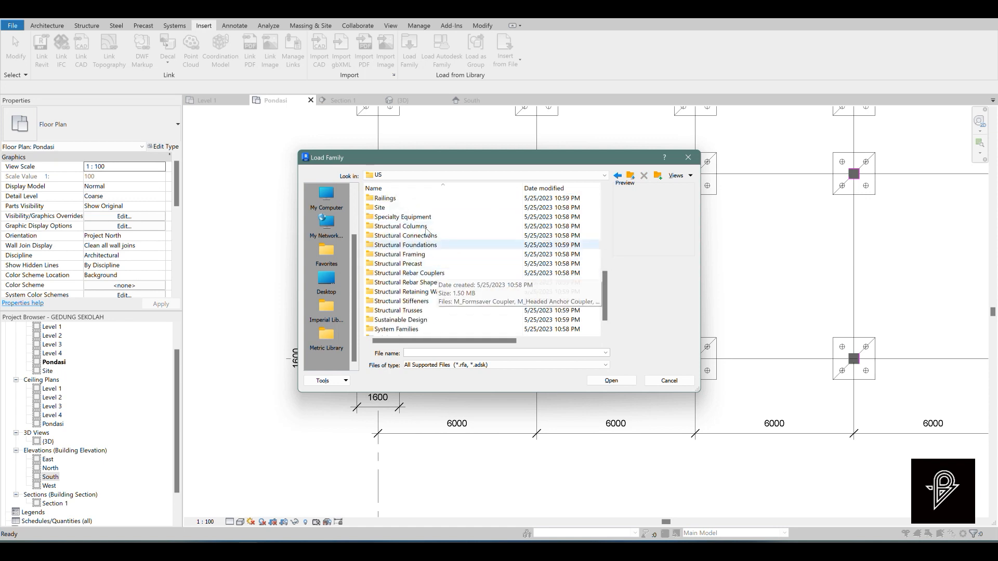
pyautogui.doubleClick(424, 244)
# Load the M_Footing-Rectangular family into the project.
pyautogui.click(416, 198)
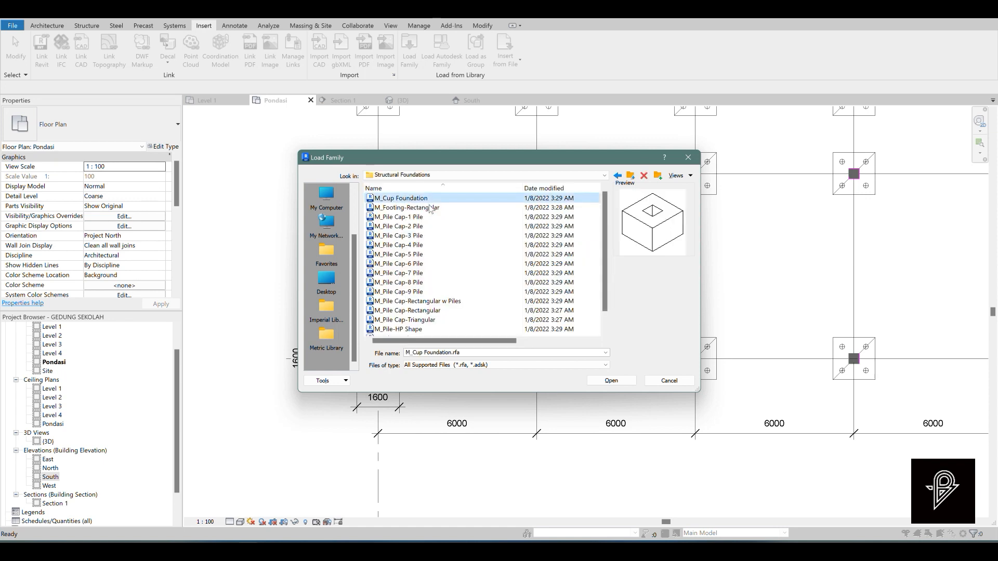
pyautogui.click(416, 208)
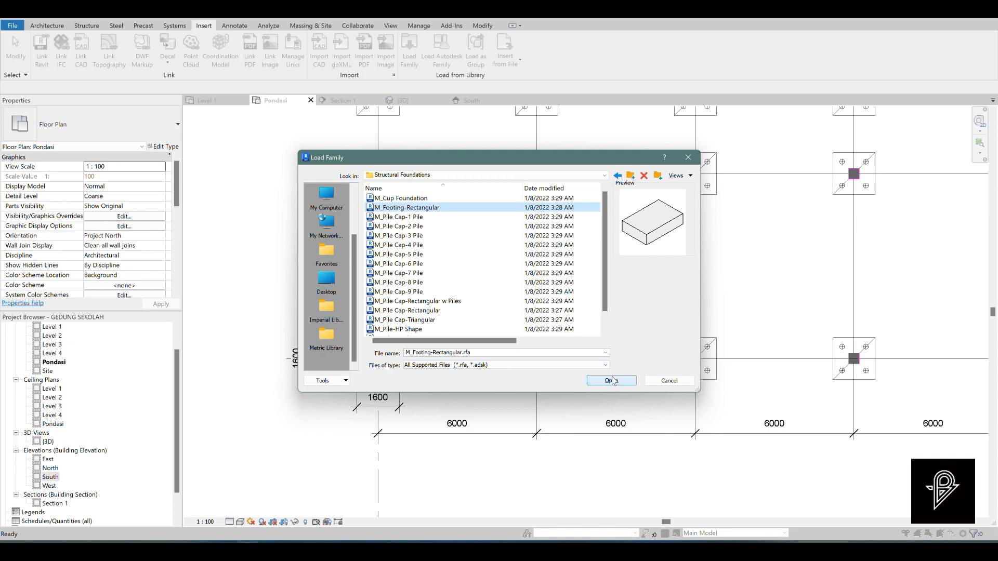
pyautogui.click(612, 381)
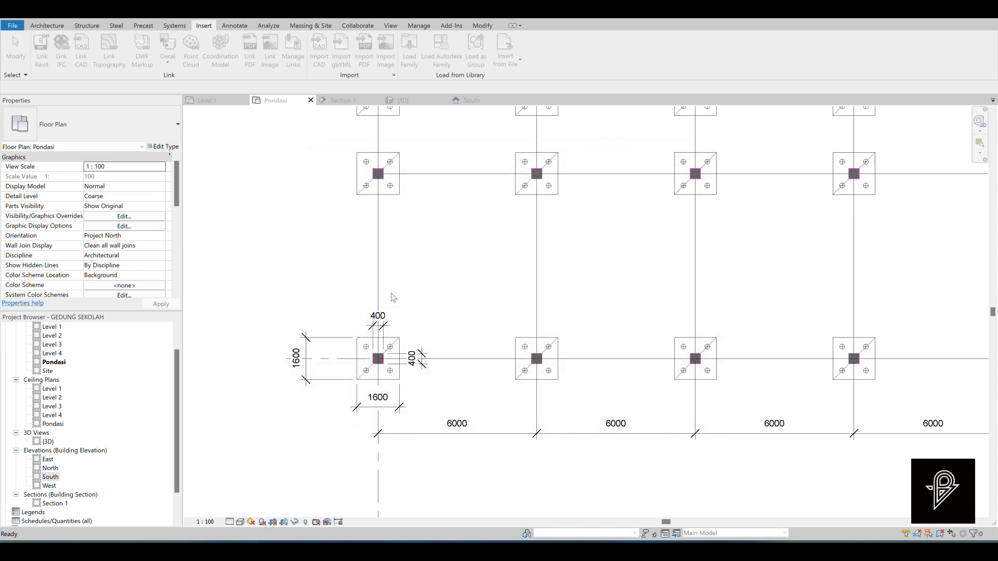
pyautogui.click(81, 116)
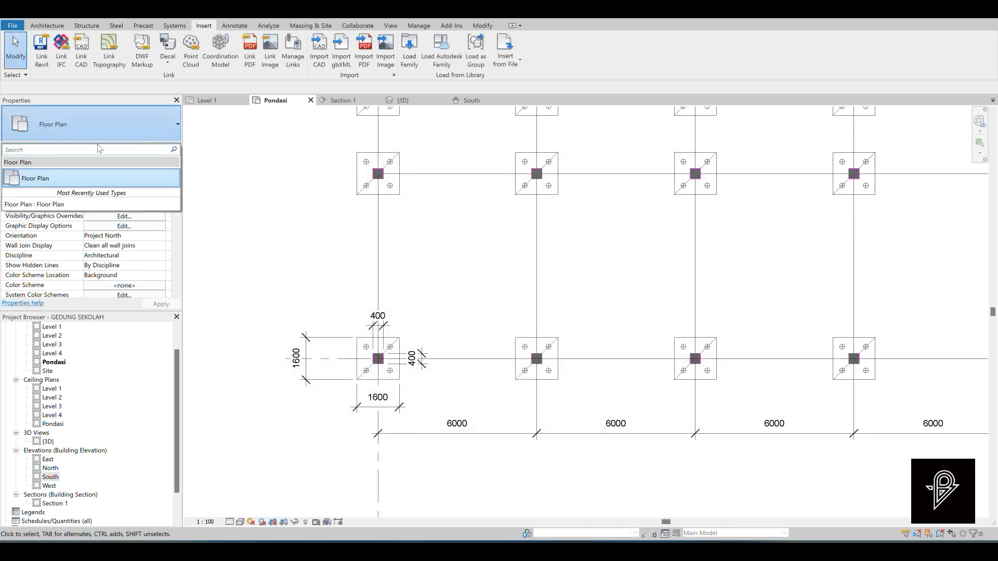
pyautogui.click(85, 25)
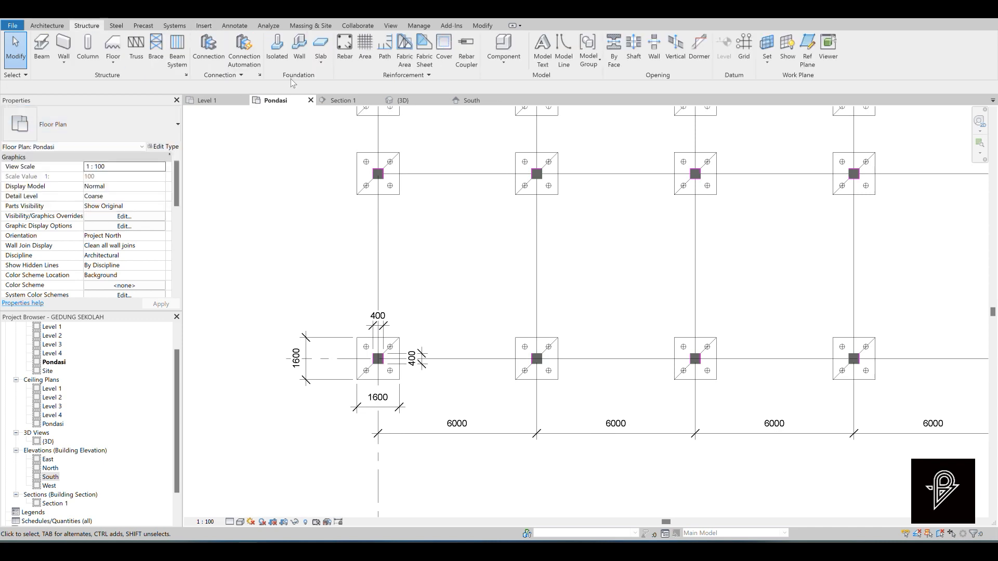
pyautogui.click(276, 52)
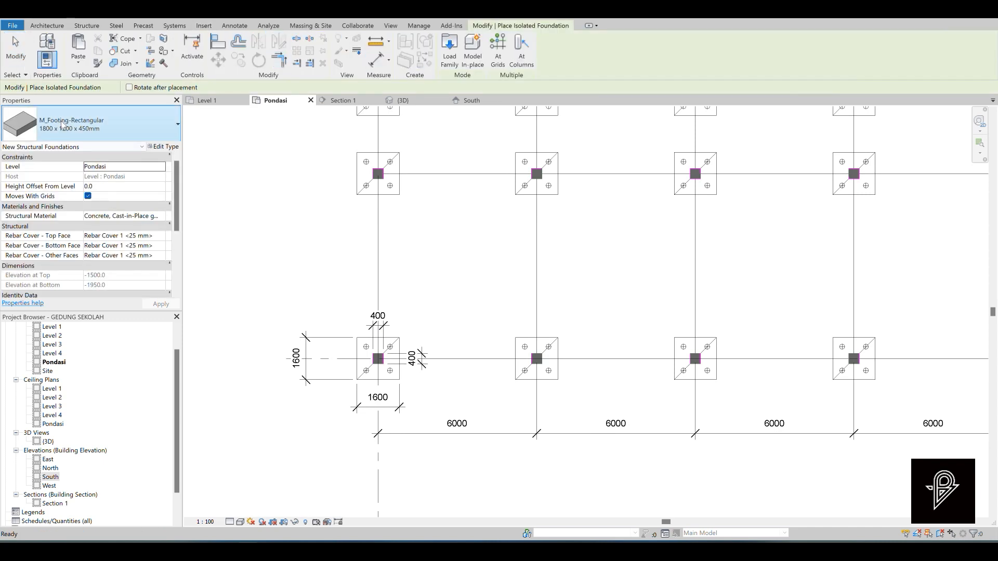
pyautogui.click(61, 124)
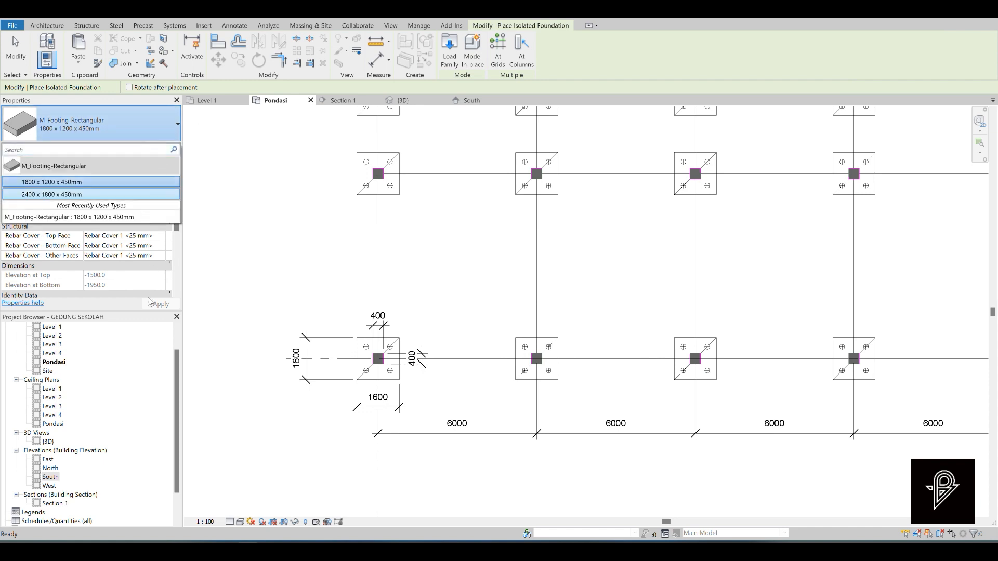
pyautogui.press('Escape')
pyautogui.press('Escape')
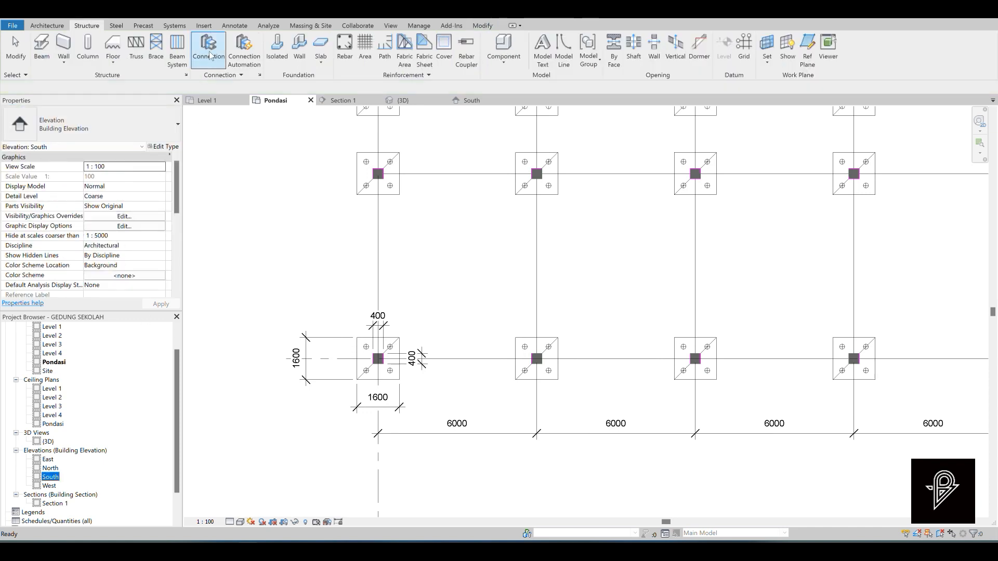
# Duplicate the isolated foundation type as 1600x1600x250 and set its foundation thickness to 250, its width to 1600 and its length to match.
pyautogui.click(276, 52)
pyautogui.click(164, 147)
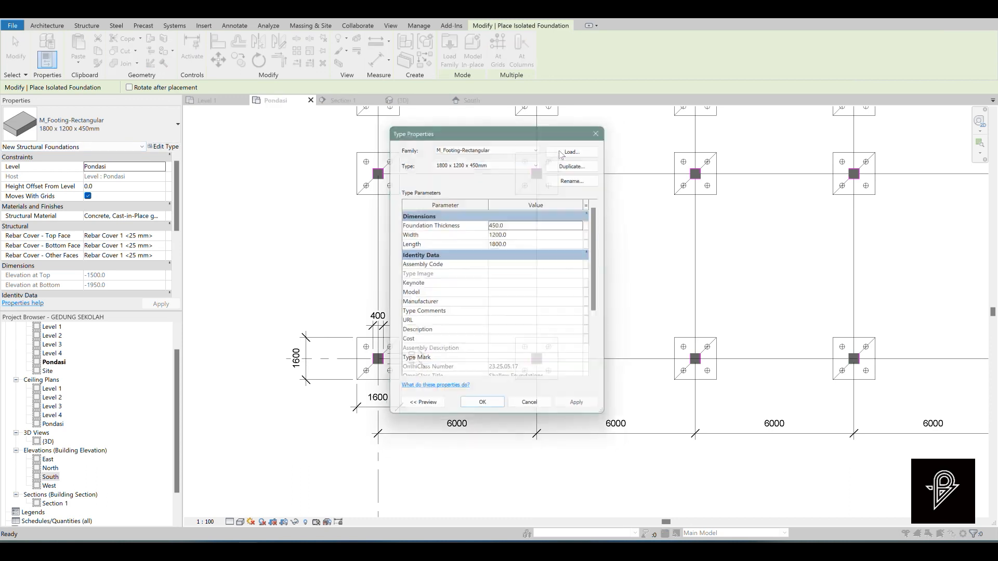
pyautogui.click(578, 161)
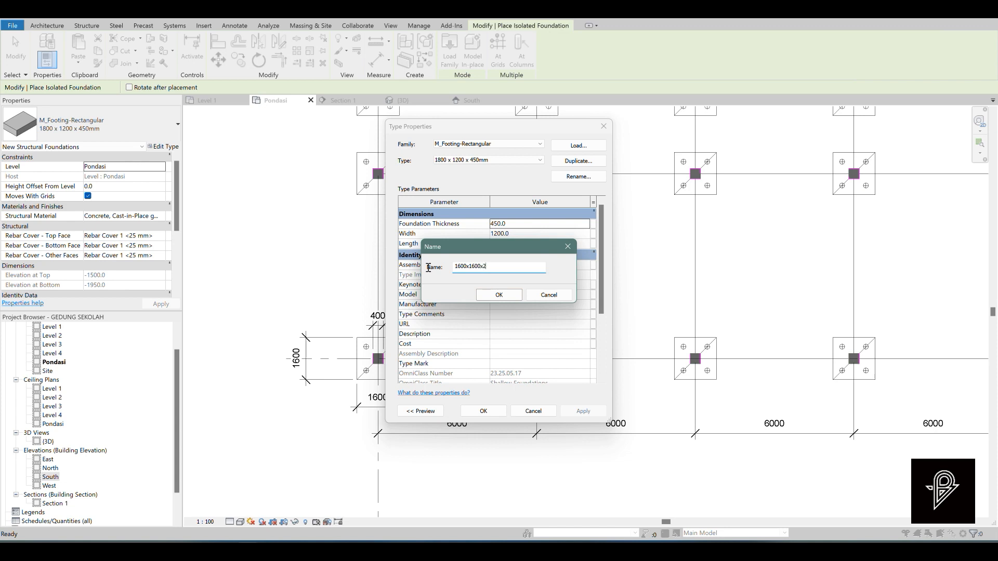
pyautogui.click(485, 295)
pyautogui.click(546, 225)
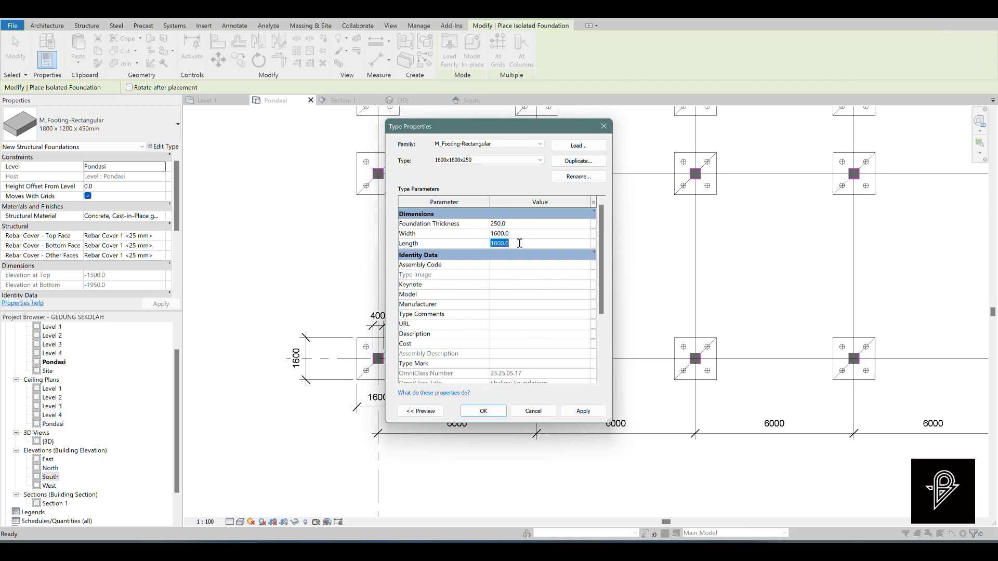
pyautogui.click(483, 409)
# Place a 1600x1600x250 footing at the intersection of grids A and 1.
pyautogui.scroll(2, 389, 356)
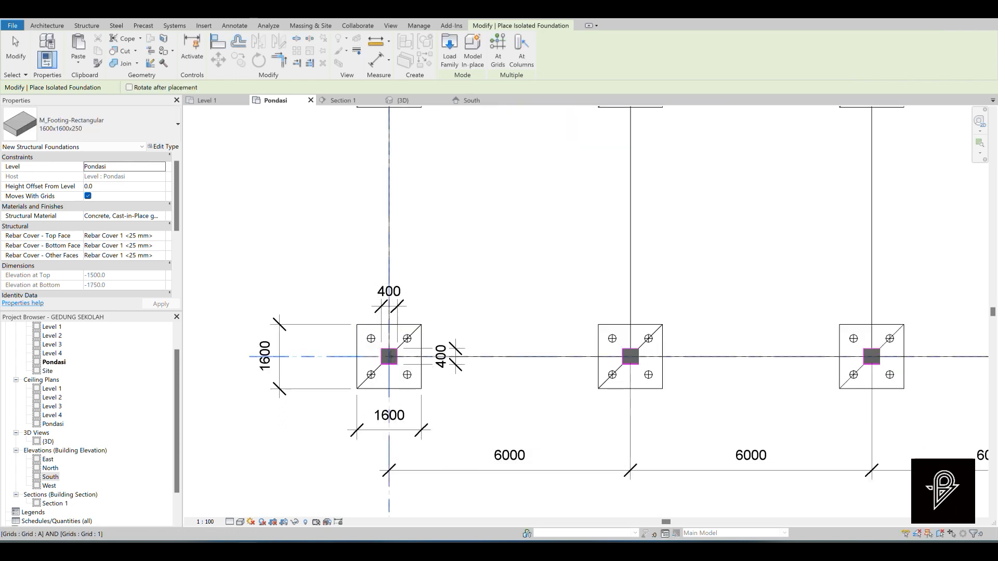
pyautogui.click(389, 357)
pyautogui.scroll(-1, 571, 319)
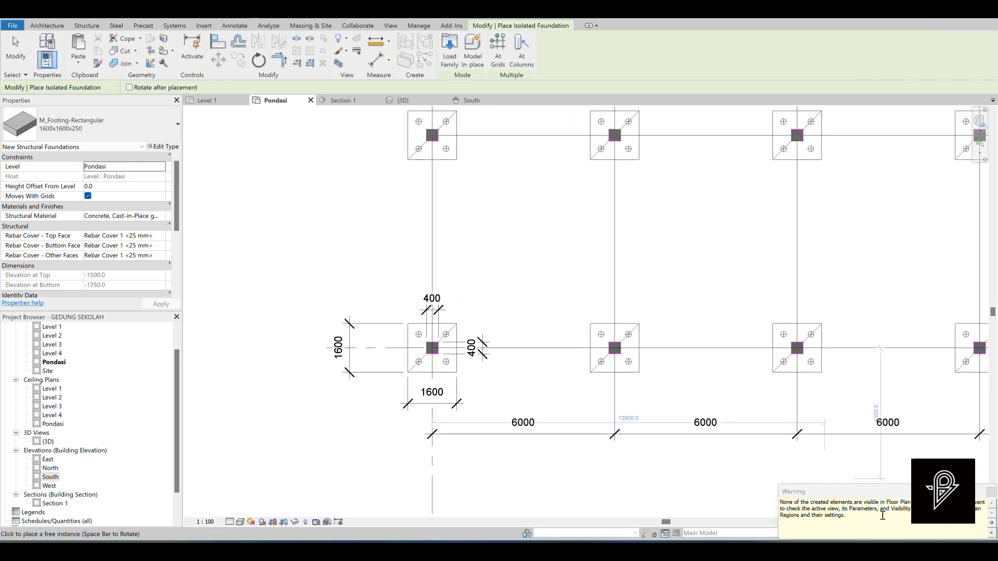
# In the South elevation, extend the shared ends of the level lines outward past grid A.
pyautogui.press('Escape')
pyautogui.press('Escape')
pyautogui.scroll(1, 434, 322)
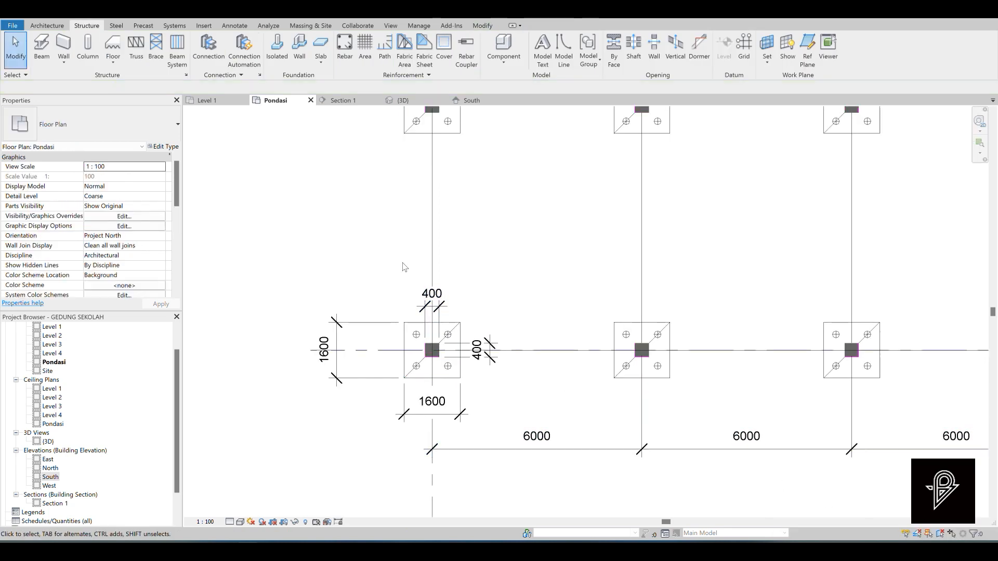
pyautogui.click(474, 102)
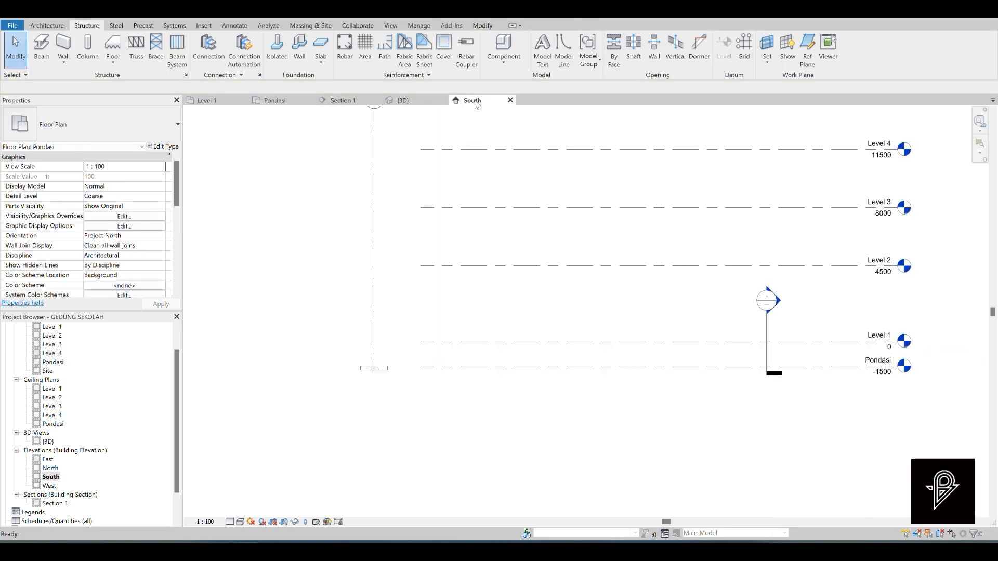
pyautogui.scroll(1, 467, 364)
pyautogui.click(468, 366)
pyautogui.scroll(-2, 436, 380)
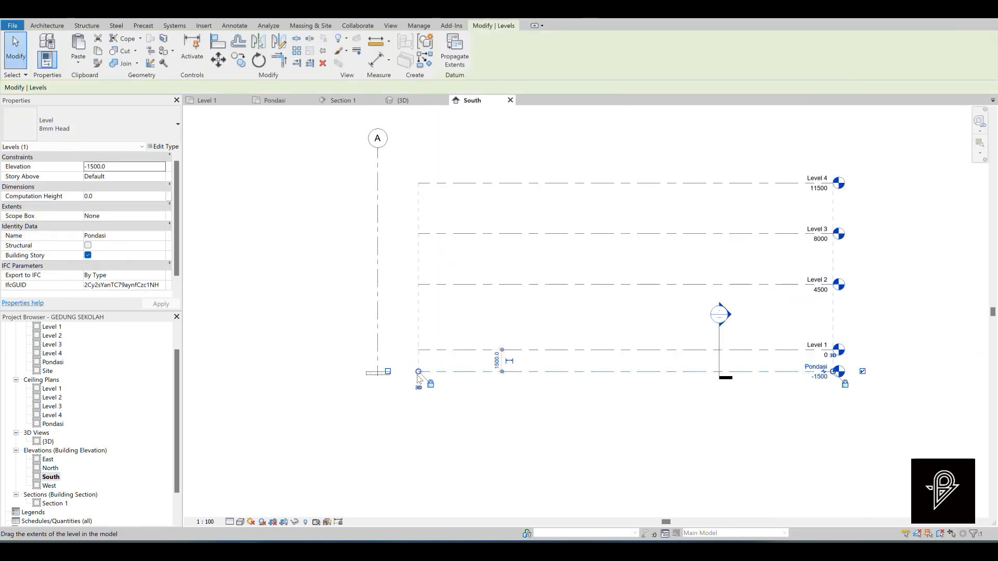
pyautogui.moveTo(372, 372); pyautogui.dragTo(327, 372)
pyautogui.click(378, 389)
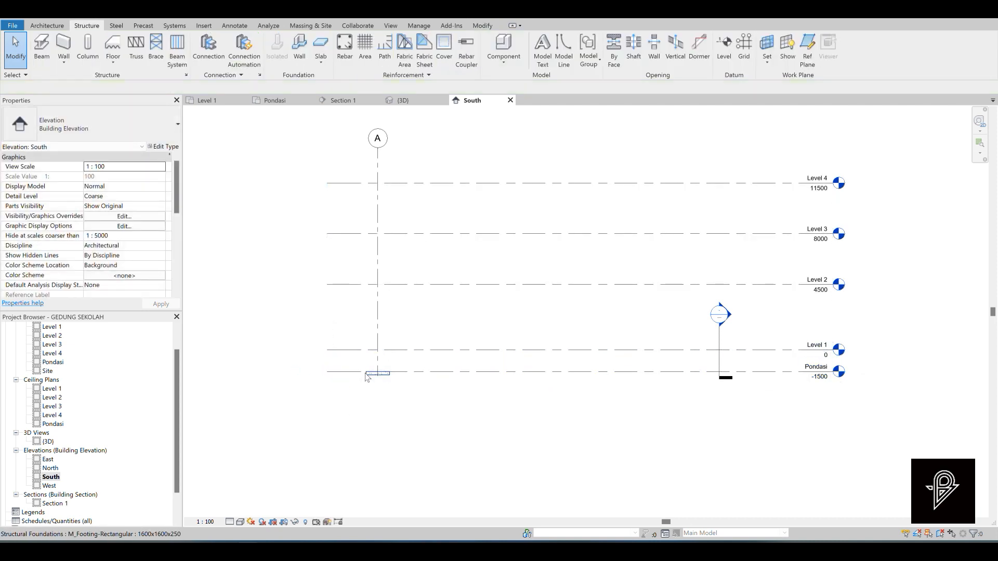
# Set the 1600x1600x250 footing's height offset from the Pondasi level to 250.
pyautogui.click(367, 376)
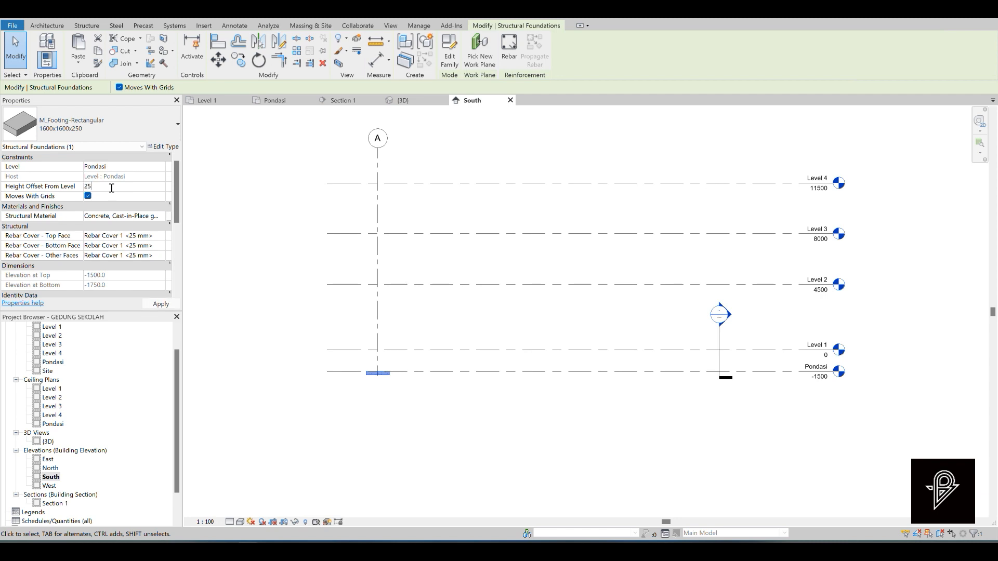
pyautogui.click(300, 258)
pyautogui.scroll(2, 415, 407)
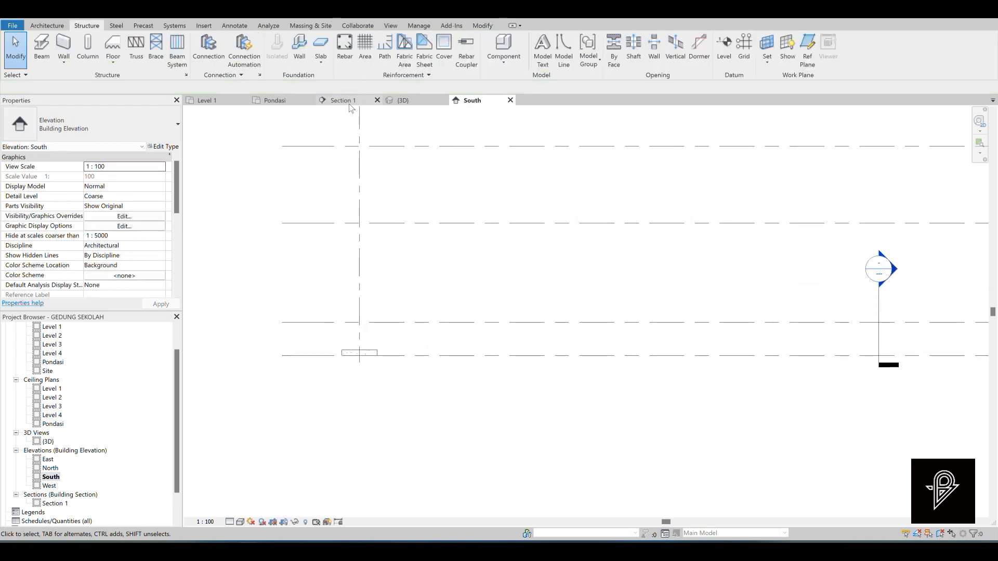
# Display the Pondasi floor plan in the Wireframe visual style around the footing at grids A and 1.
pyautogui.click(300, 102)
pyautogui.scroll(3, 340, 266)
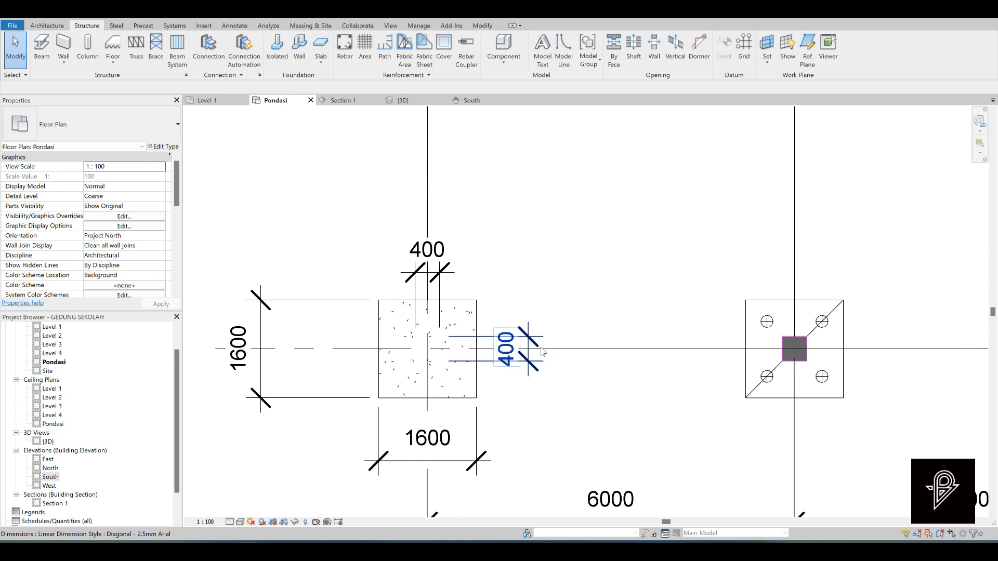
pyautogui.press('w')
pyautogui.press('f')
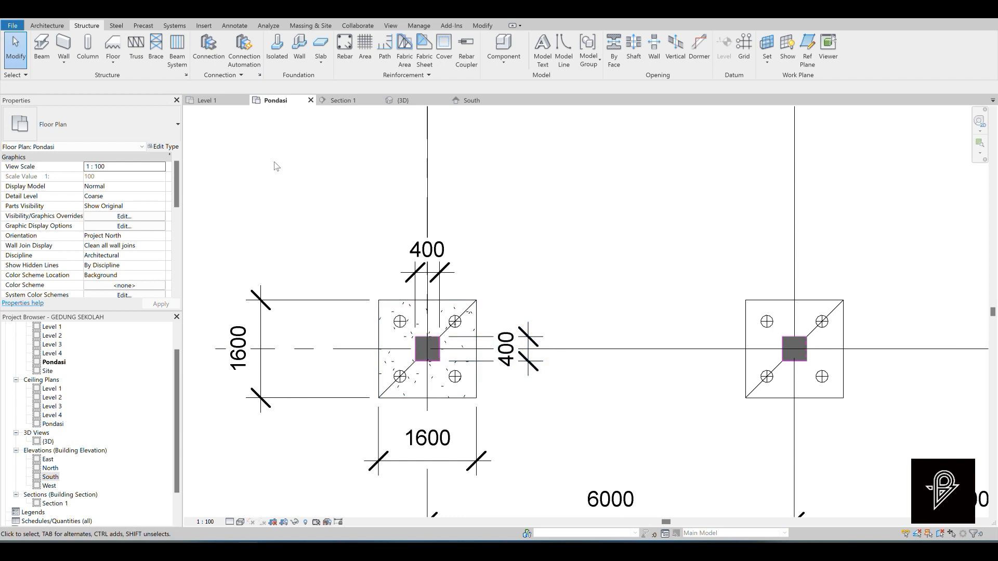
# Open the Concrete folder under Structural Columns in the US library for loading a family.
pyautogui.click(204, 25)
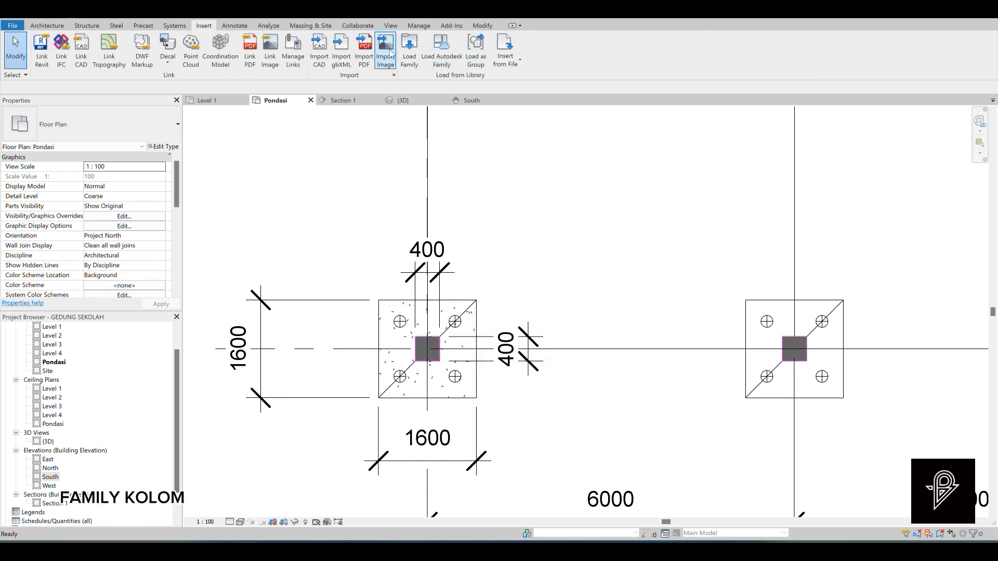
pyautogui.click(409, 52)
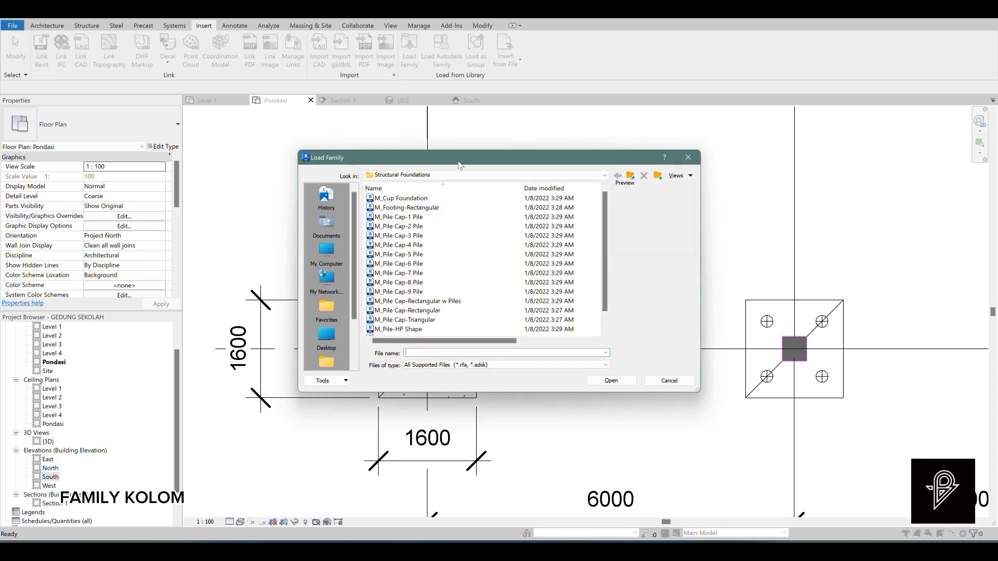
pyautogui.click(458, 175)
pyautogui.click(451, 253)
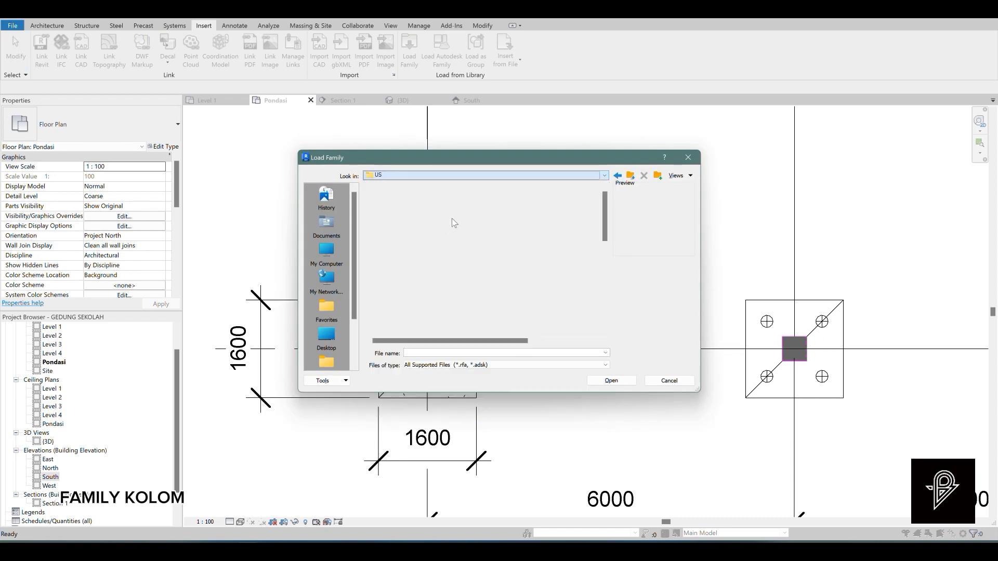
pyautogui.scroll(-5, 451, 309)
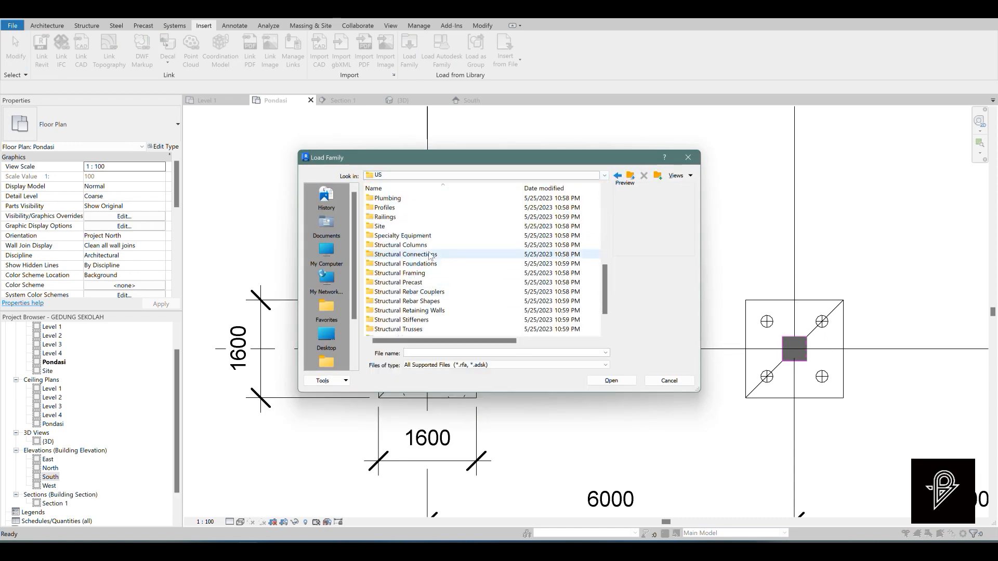
pyautogui.doubleClick(411, 245)
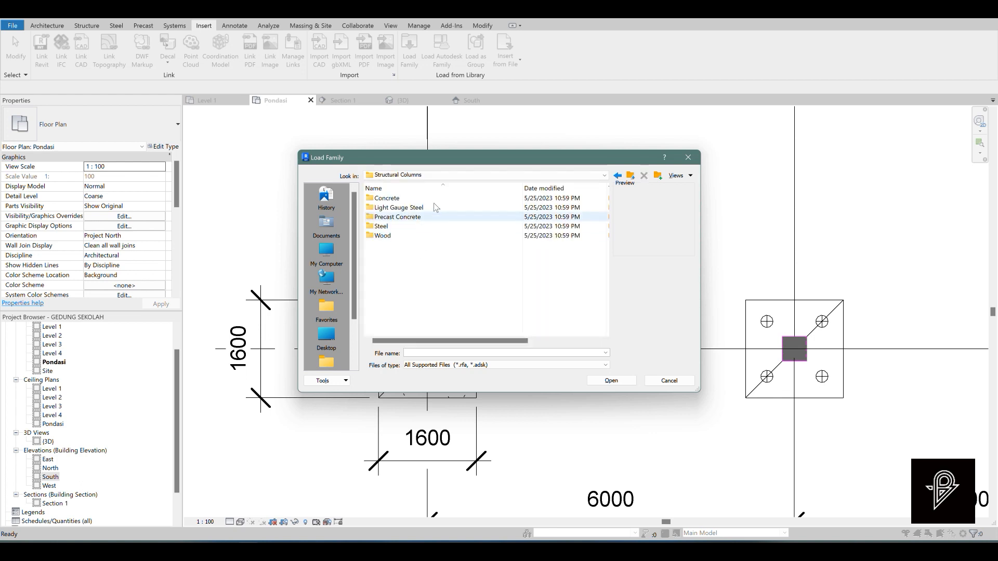
pyautogui.doubleClick(429, 199)
# Load the M_Concrete-Square-Column family into the project.
pyautogui.click(429, 199)
pyautogui.click(433, 208)
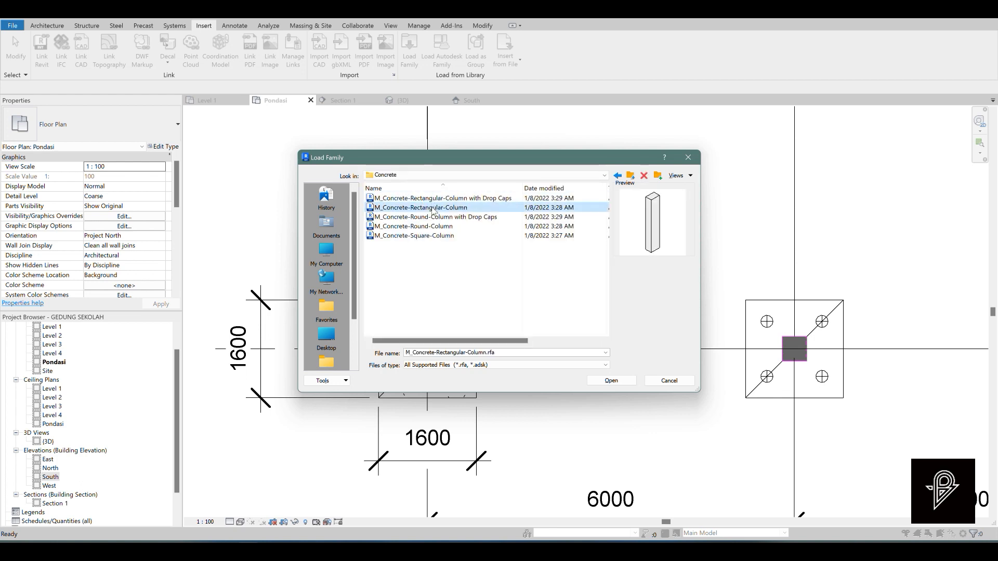
pyautogui.click(436, 216)
pyautogui.click(436, 236)
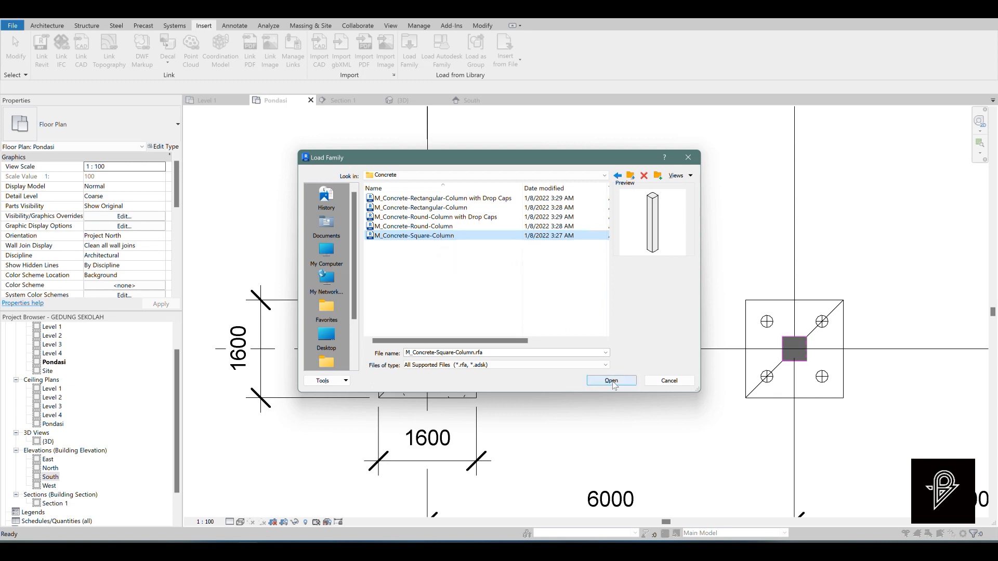
pyautogui.click(612, 382)
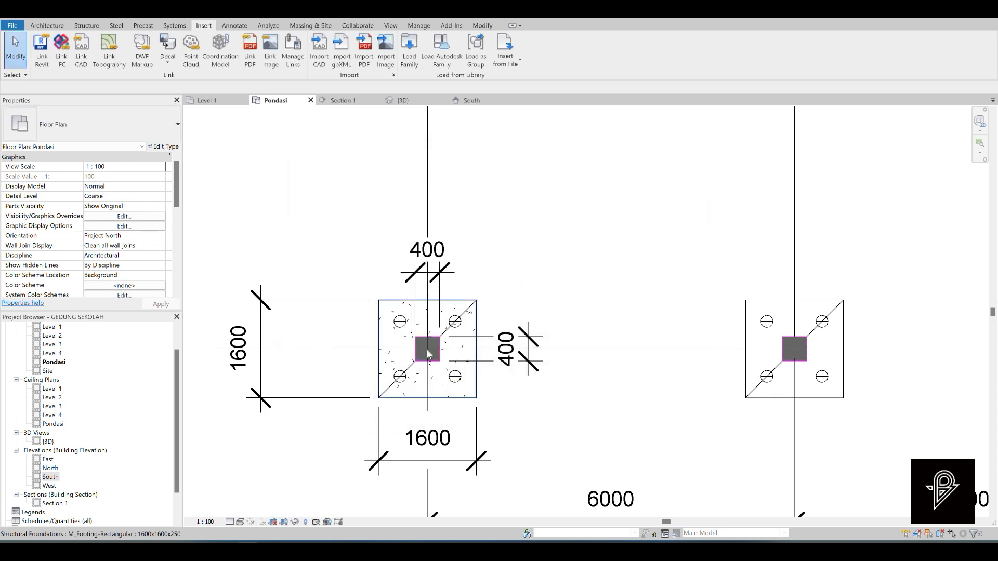
# Duplicate the 300 x 300mm structural column type as 500x500 and set its dimension b to 500.
pyautogui.click(86, 25)
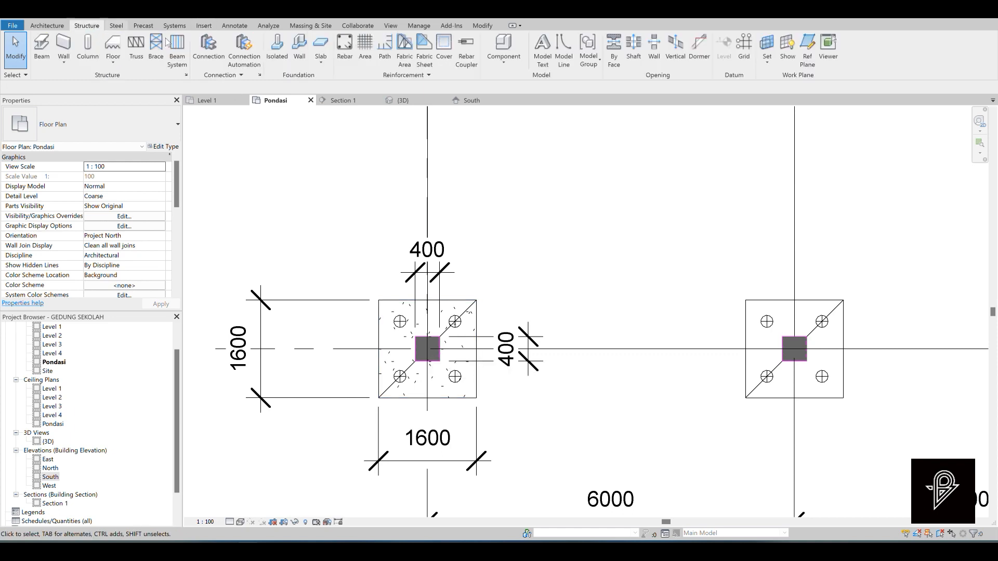
pyautogui.click(88, 47)
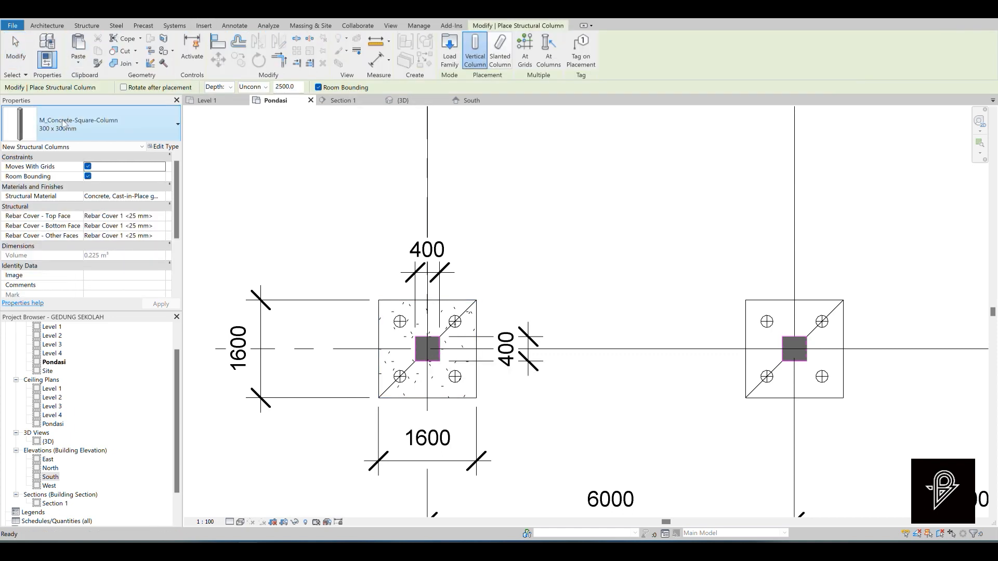
pyautogui.click(165, 147)
pyautogui.click(577, 161)
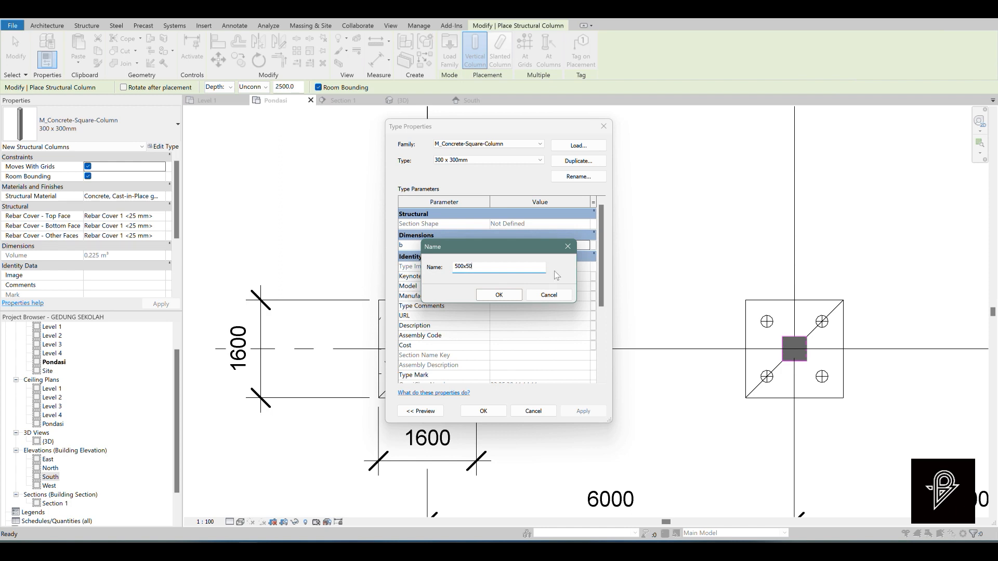
pyautogui.click(512, 298)
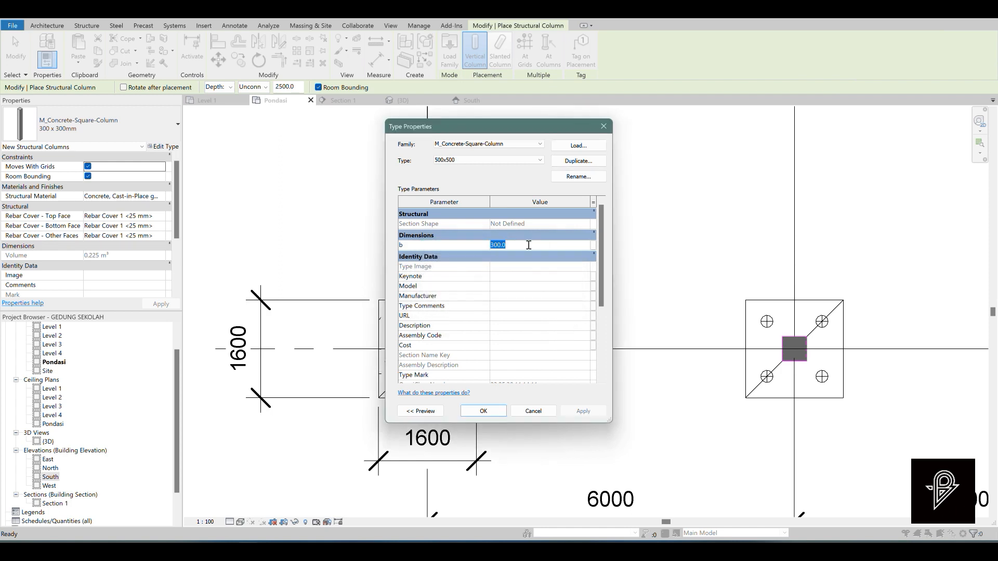
pyautogui.click(483, 411)
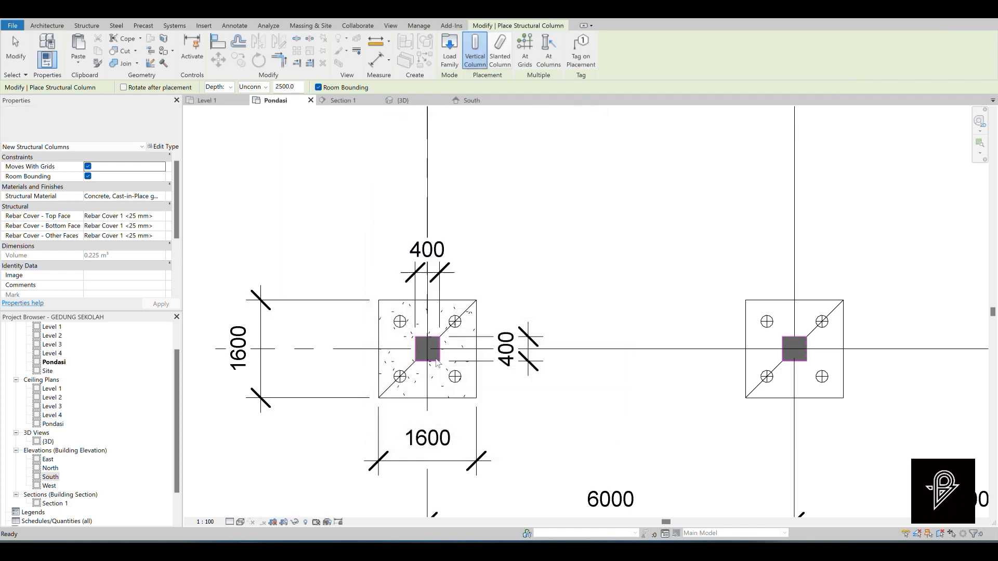
# Place a 500x500 concrete square column on the footing at the intersection of grids A and 1.
pyautogui.click(427, 349)
pyautogui.scroll(-2, 513, 368)
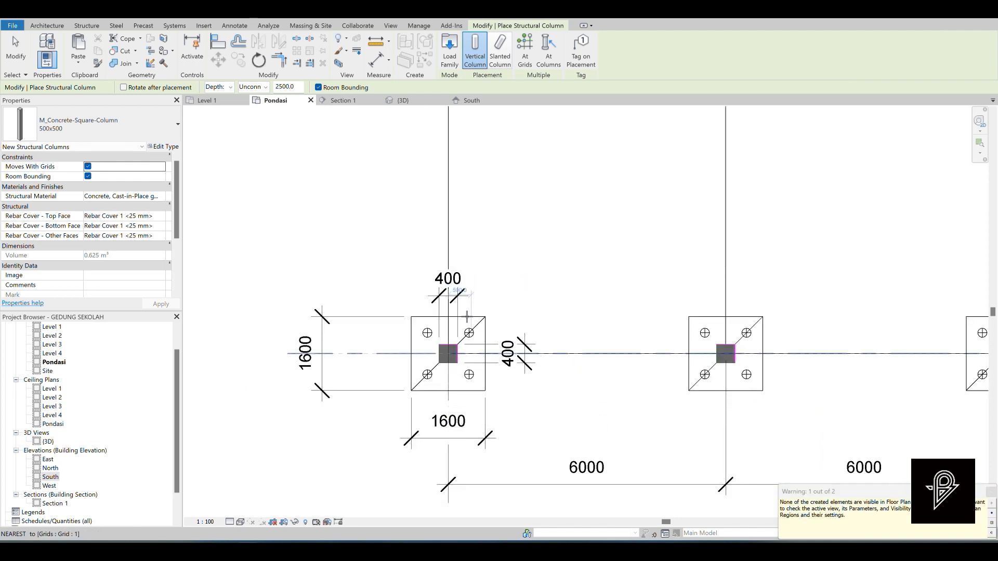
pyautogui.press('Escape')
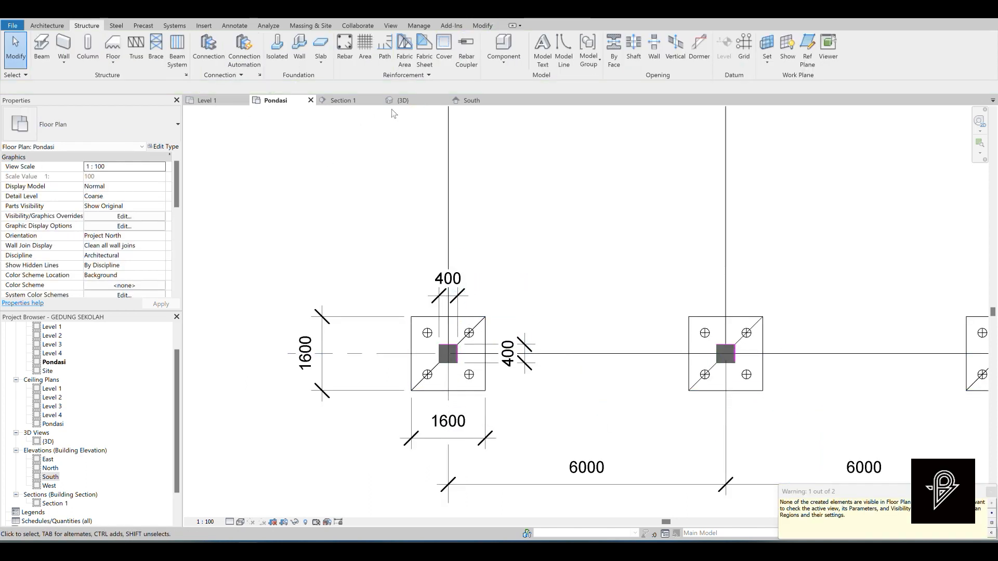
# In the South elevation, set the column's top level to Level 1 and its base offset to 0, accepting the move of the attached foundation.
pyautogui.click(469, 100)
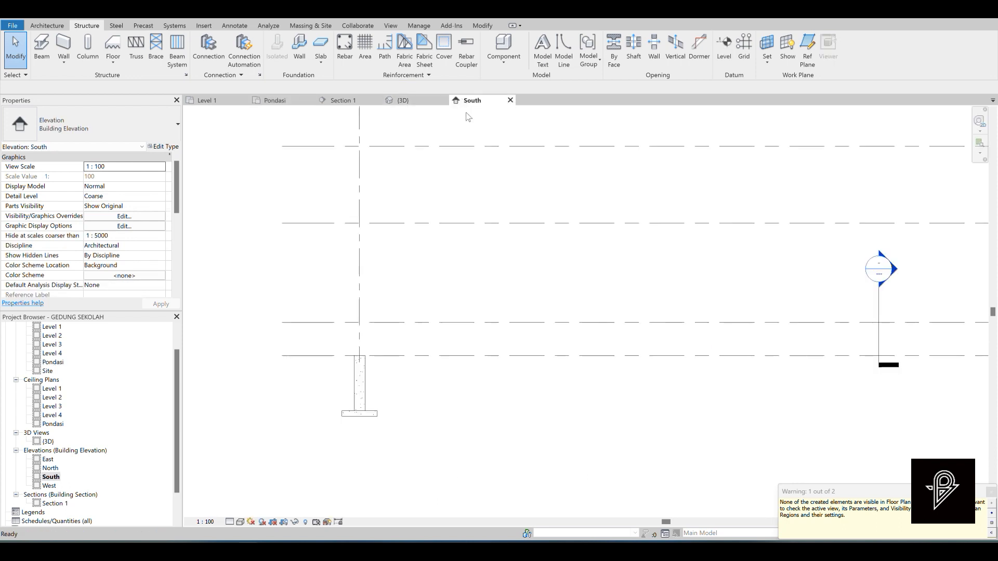
pyautogui.click(364, 374)
pyautogui.scroll(-2, 319, 368)
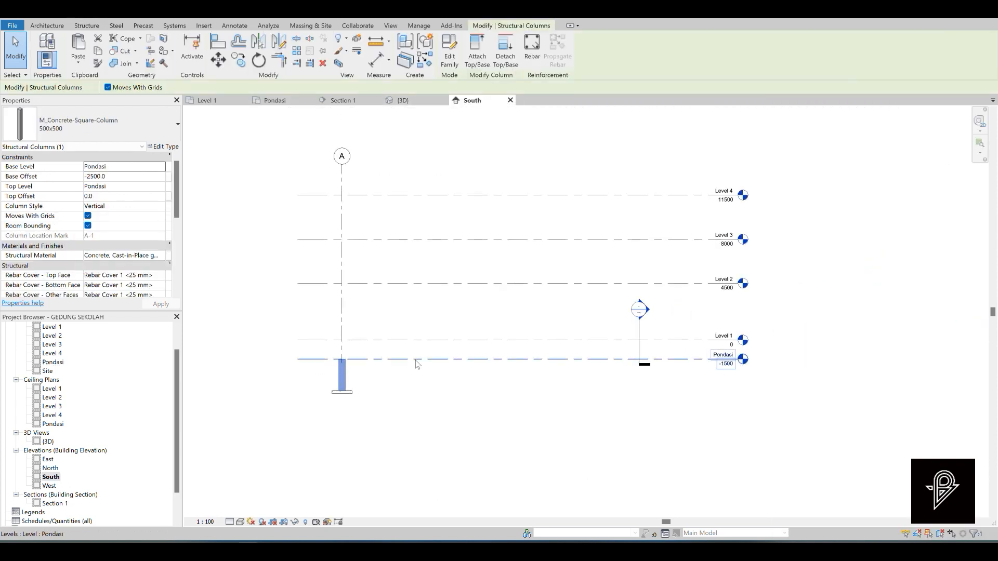
pyautogui.scroll(2, 418, 364)
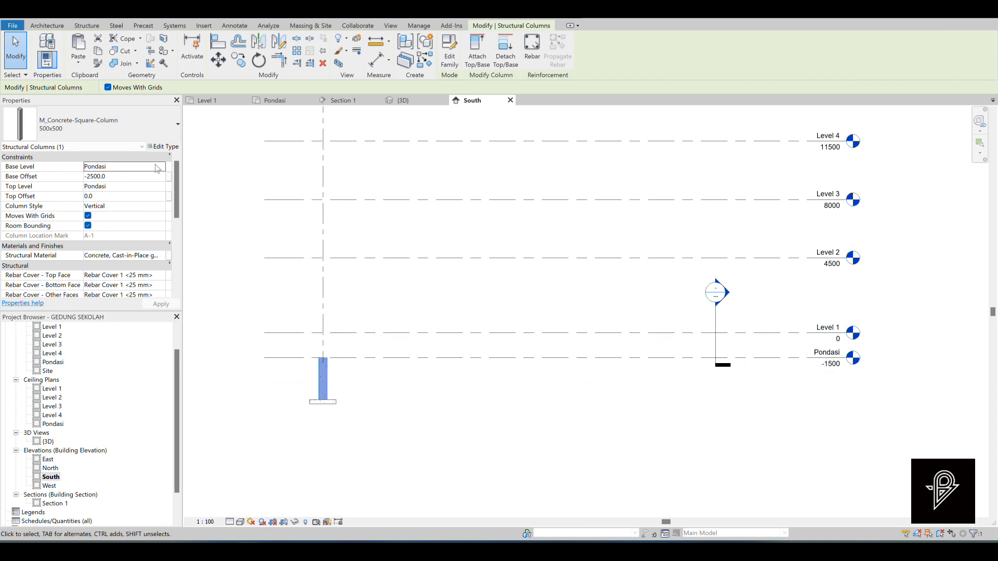
pyautogui.click(145, 185)
pyautogui.click(161, 186)
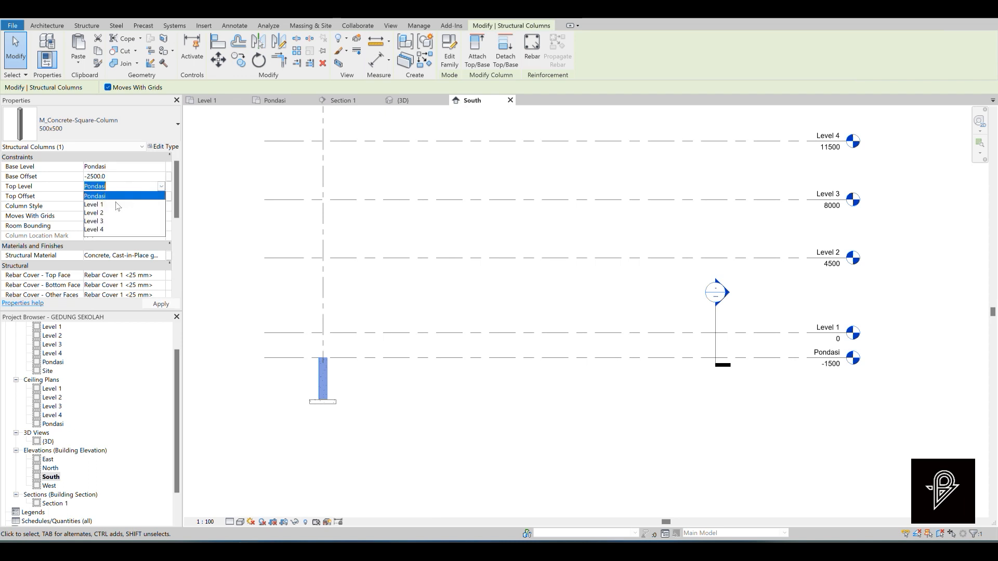
pyautogui.click(99, 205)
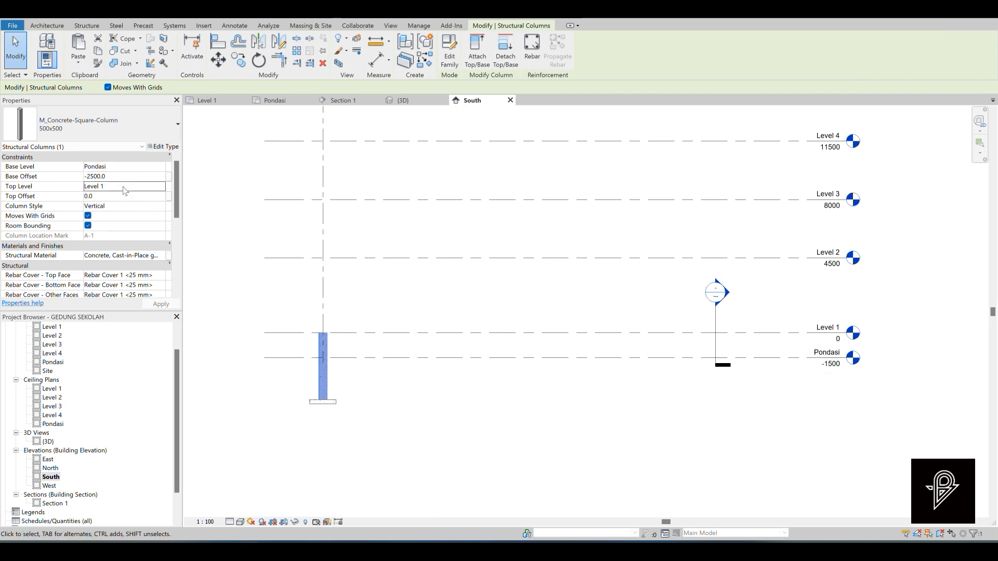
pyautogui.write('0')
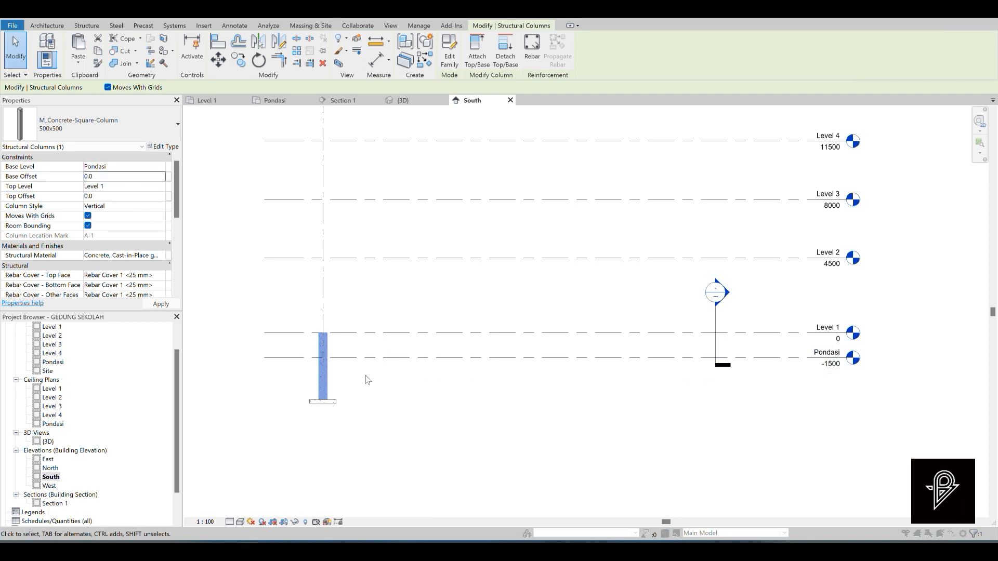
pyautogui.press('Return')
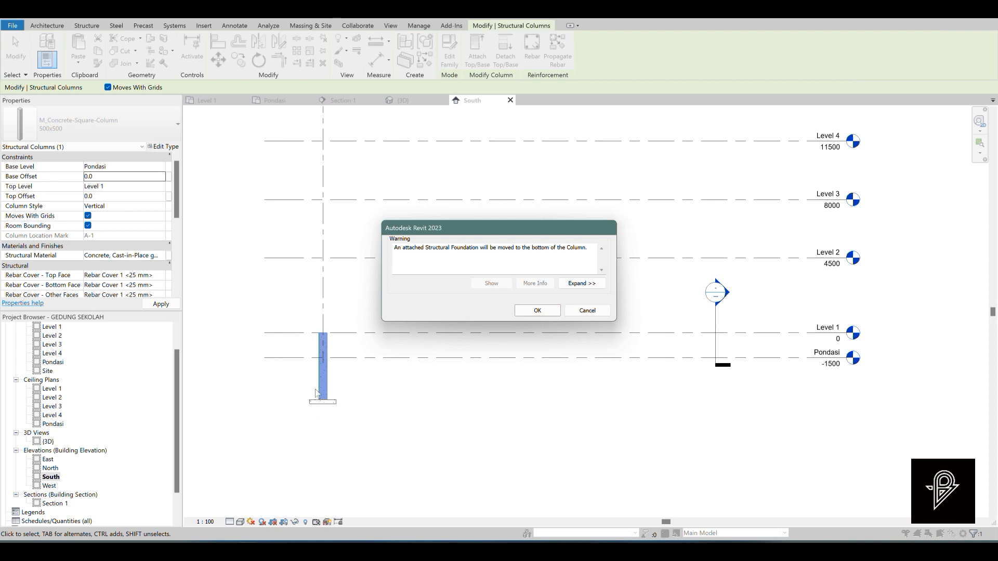
pyautogui.click(525, 312)
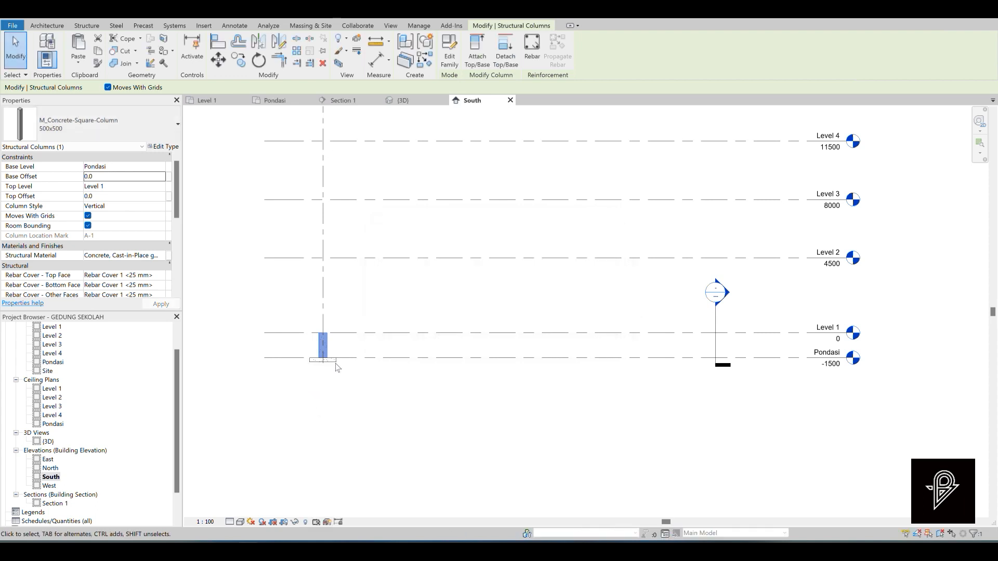
pyautogui.click(426, 400)
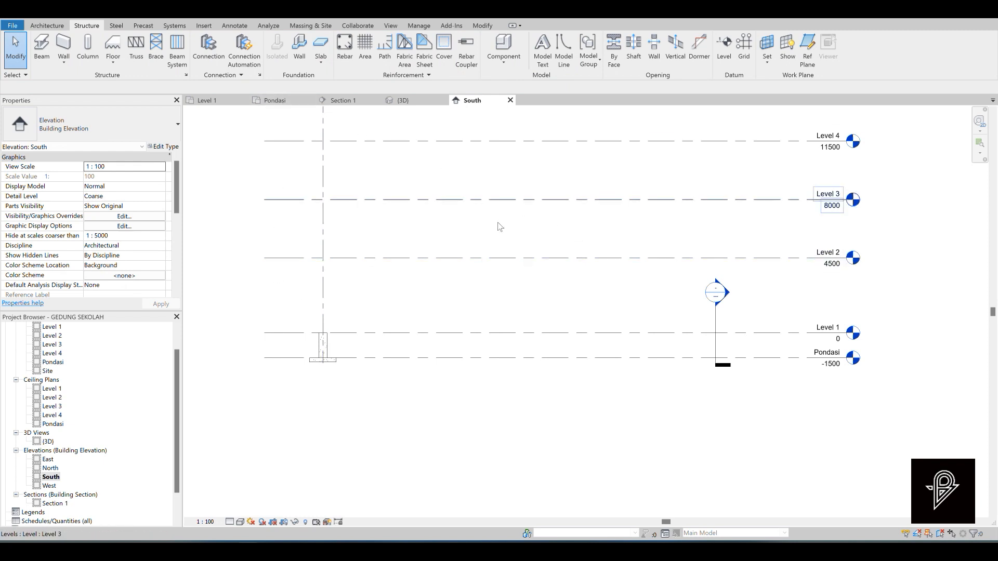
# Copy the pot melintang.dwg drawing from Section 1 and paste it into the South elevation.
pyautogui.click(342, 100)
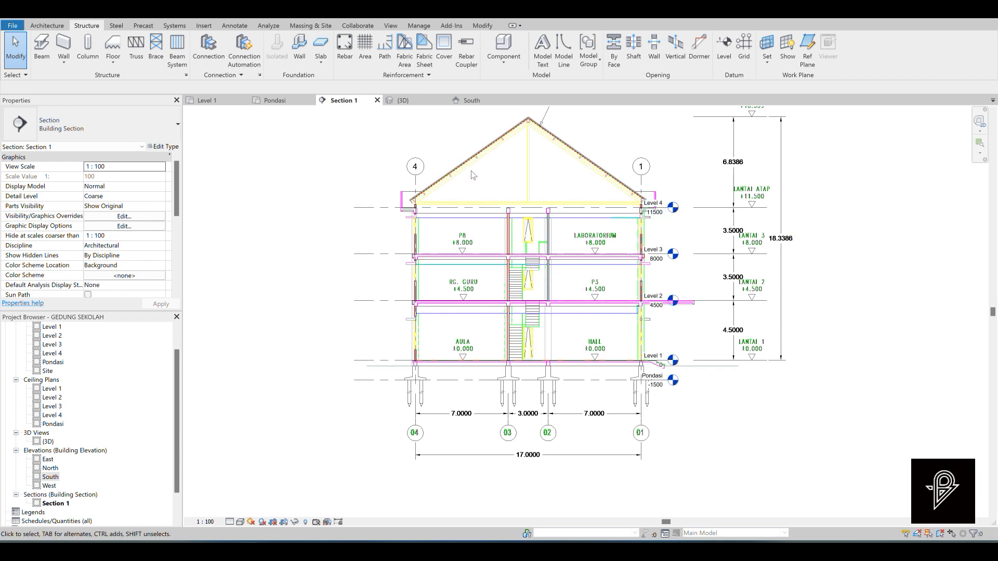
pyautogui.scroll(1, 416, 374)
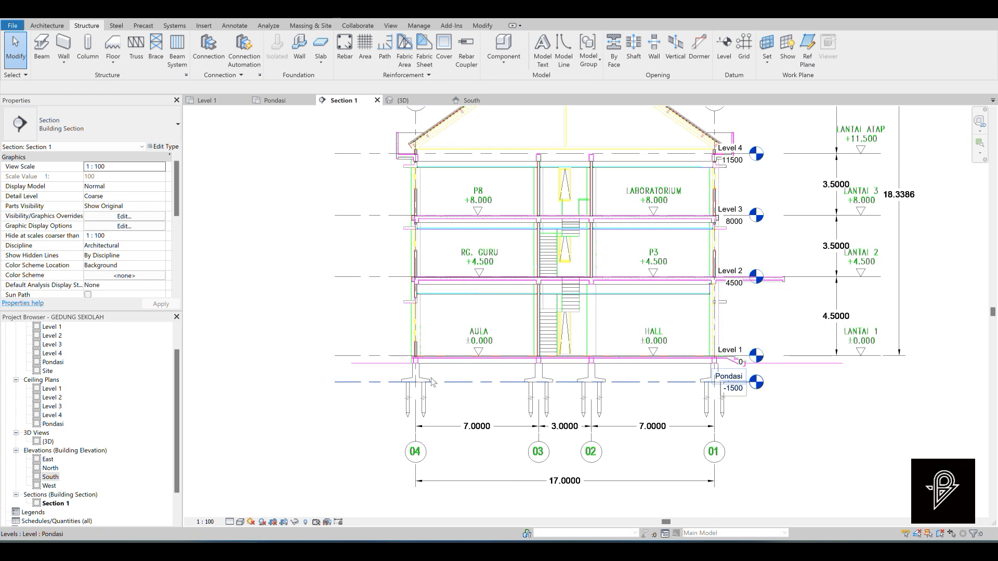
pyautogui.click(485, 167)
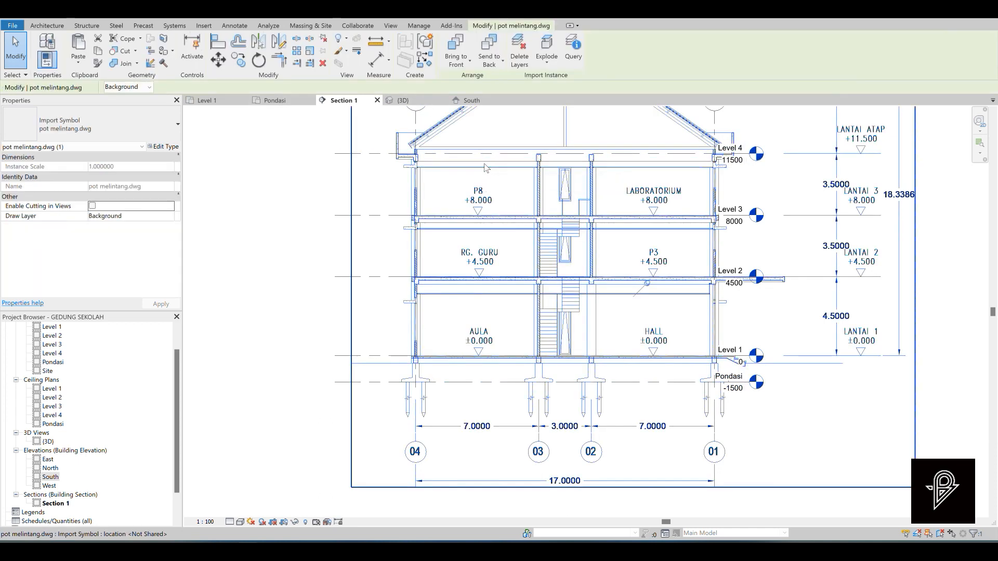
pyautogui.click(471, 100)
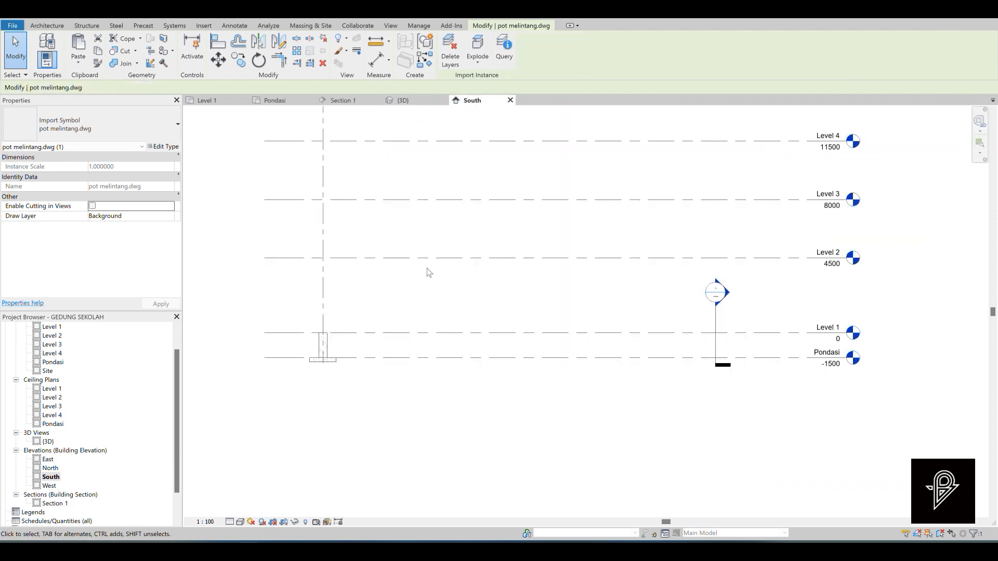
pyautogui.hotkey('ctrl', 'v')
pyautogui.click(436, 299)
pyautogui.scroll(-2, 436, 312)
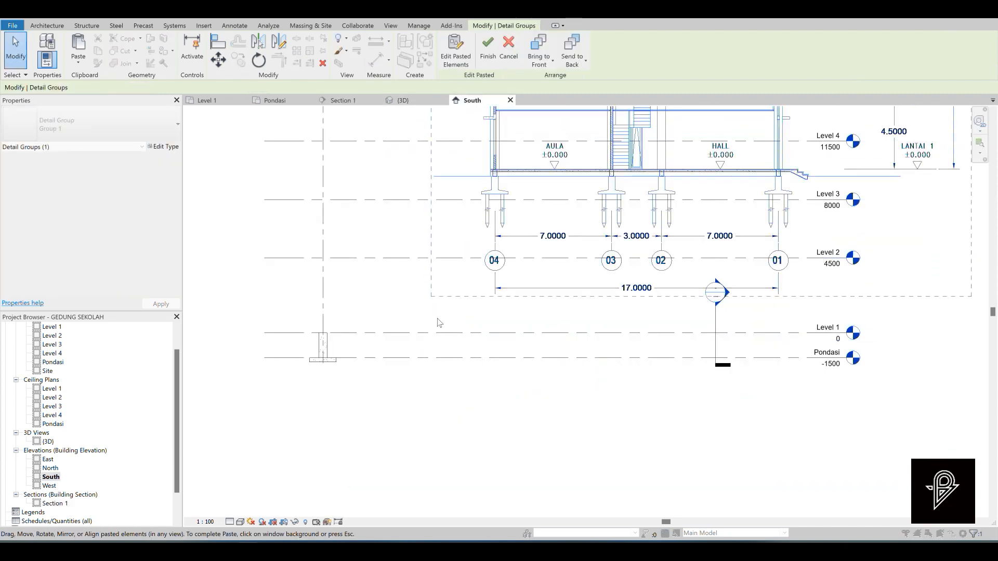
pyautogui.press('Escape')
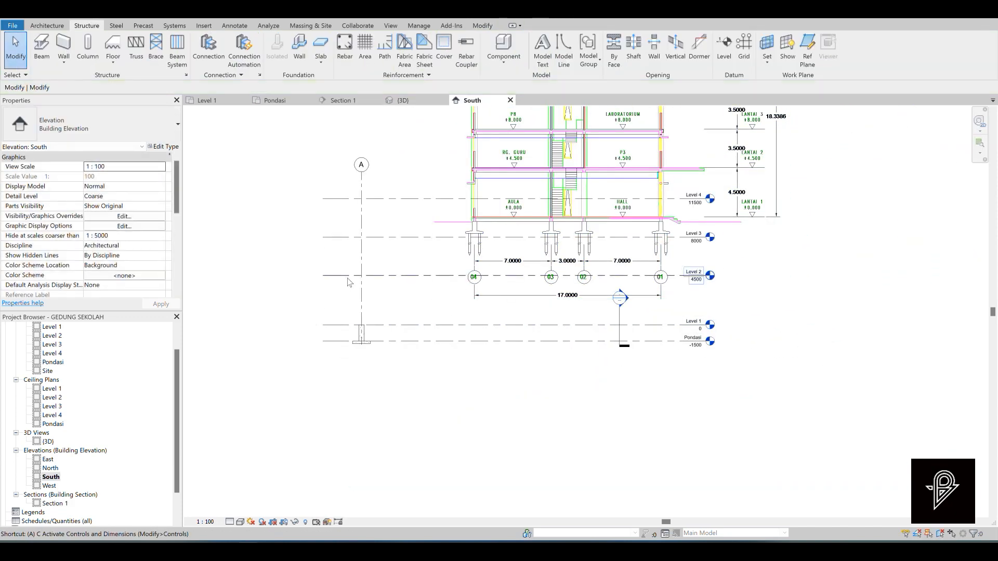
# Align the pasted section drawing with the model, matching its axis 04 to grid A and its ±0.000 floor line to Level 1.
pyautogui.press('l')
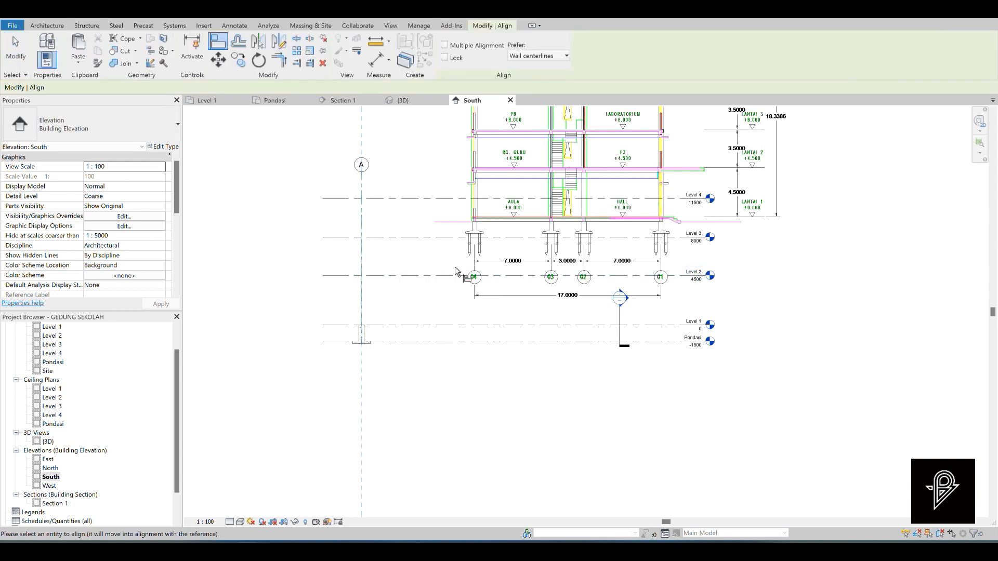
pyautogui.scroll(2, 455, 272)
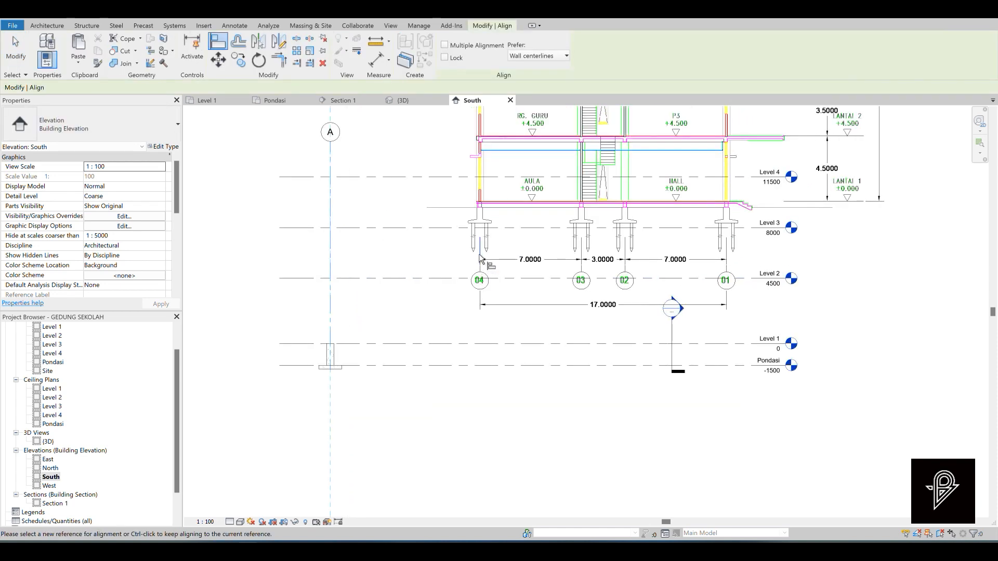
pyautogui.click(479, 258)
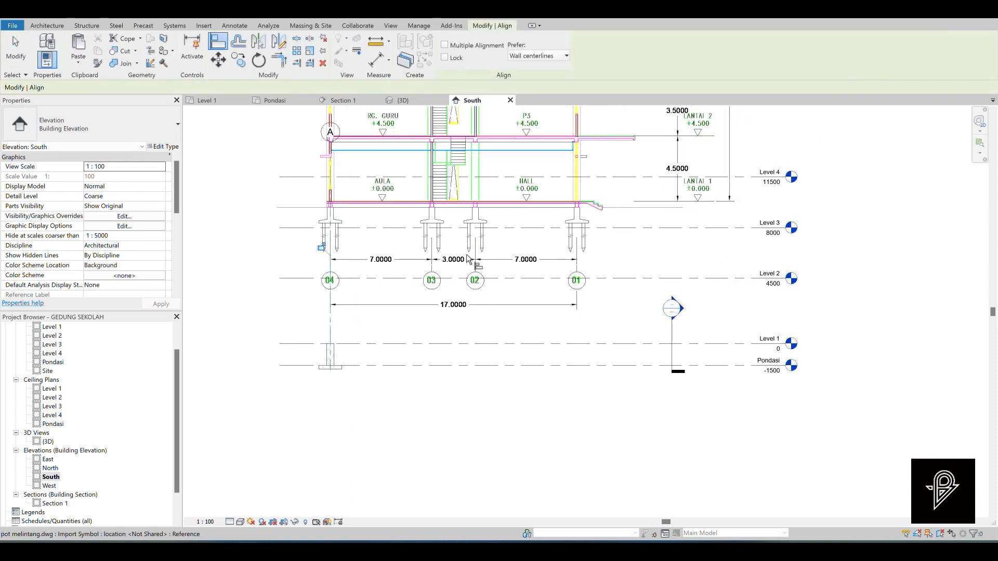
pyautogui.click(614, 344)
pyautogui.click(669, 208)
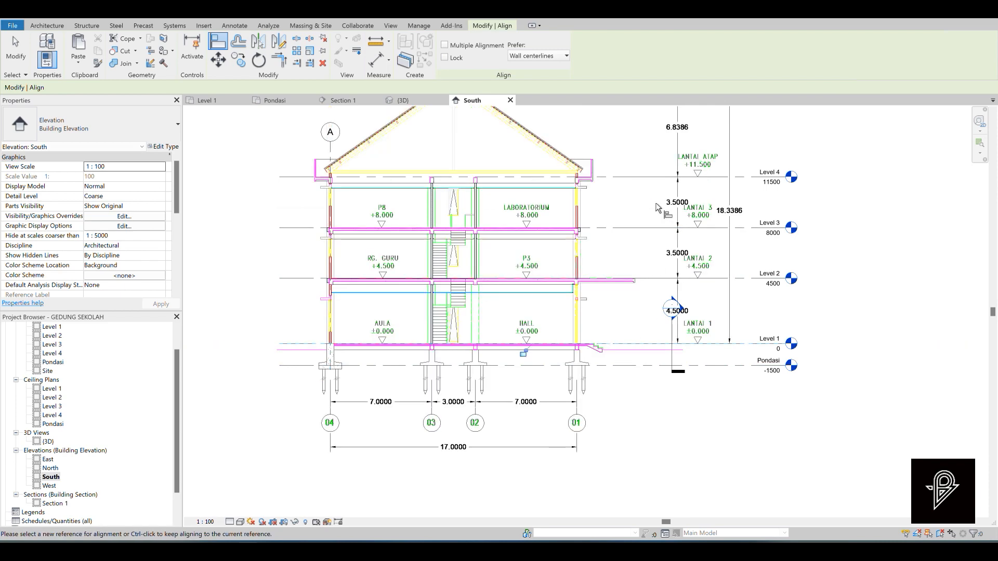
pyautogui.press('Escape')
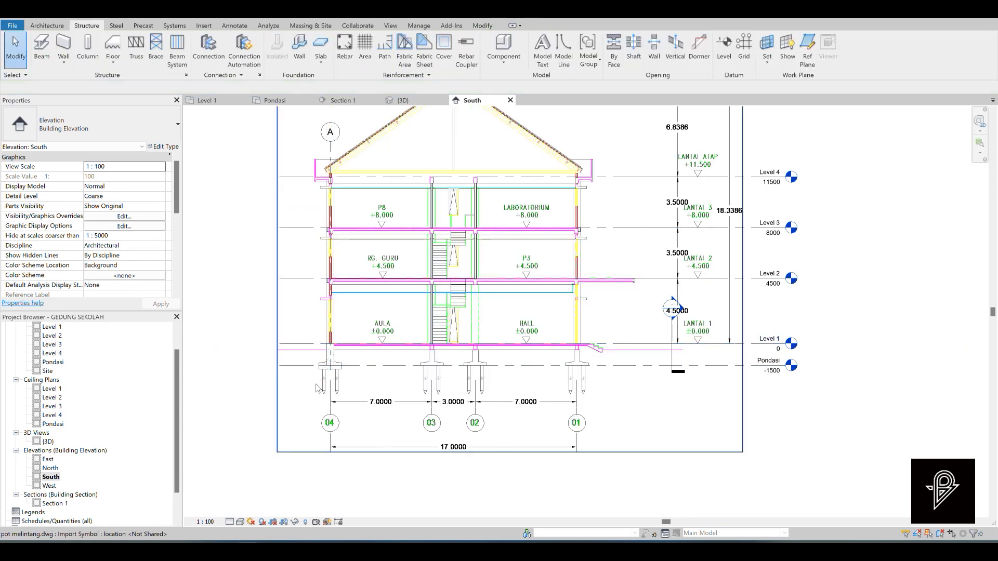
# Dimension the depth from Level 1 to the underside of the drawing's tie beam and the thickness of the modelled footing.
pyautogui.scroll(5, 311, 369)
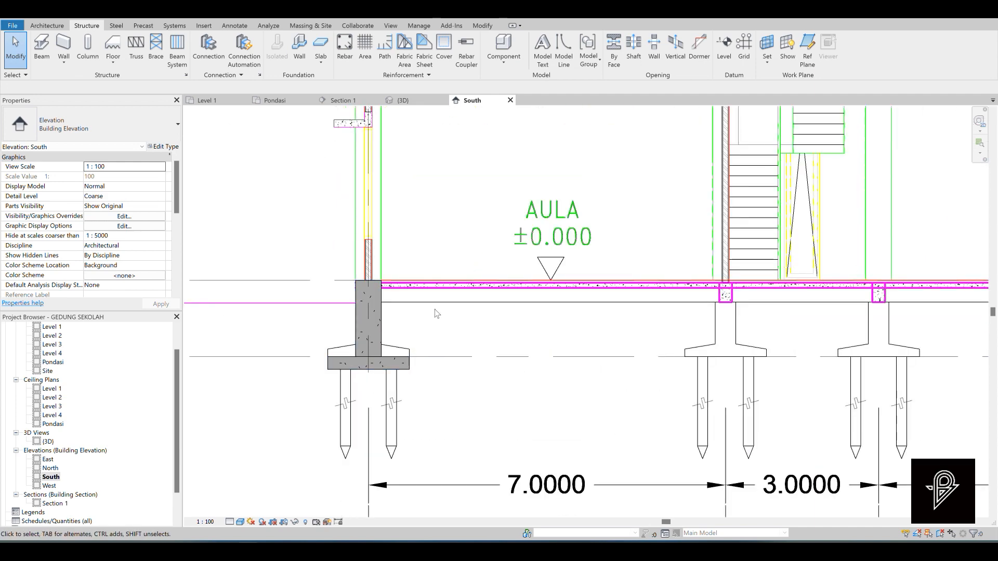
pyautogui.press('i')
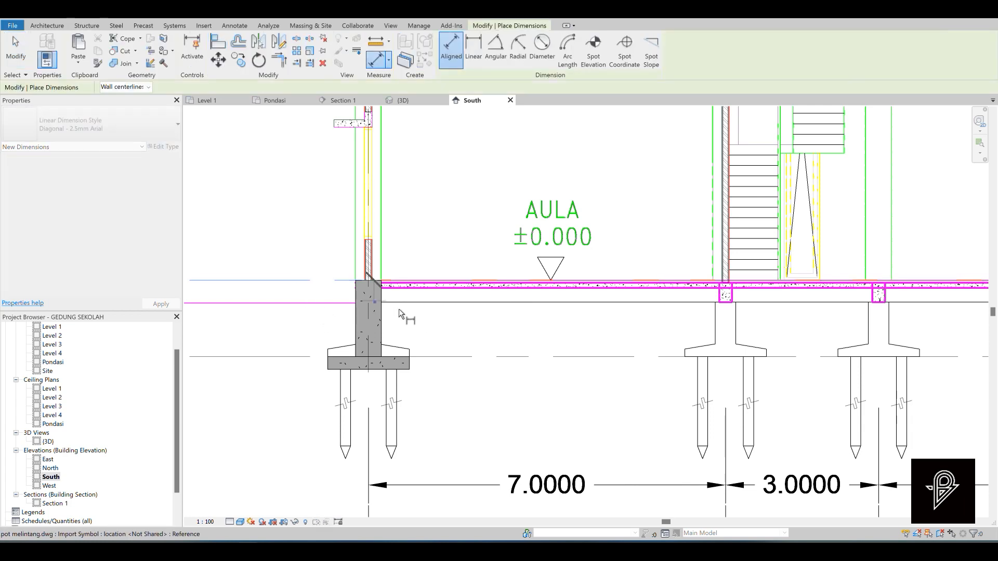
pyautogui.click(691, 302)
pyautogui.click(709, 282)
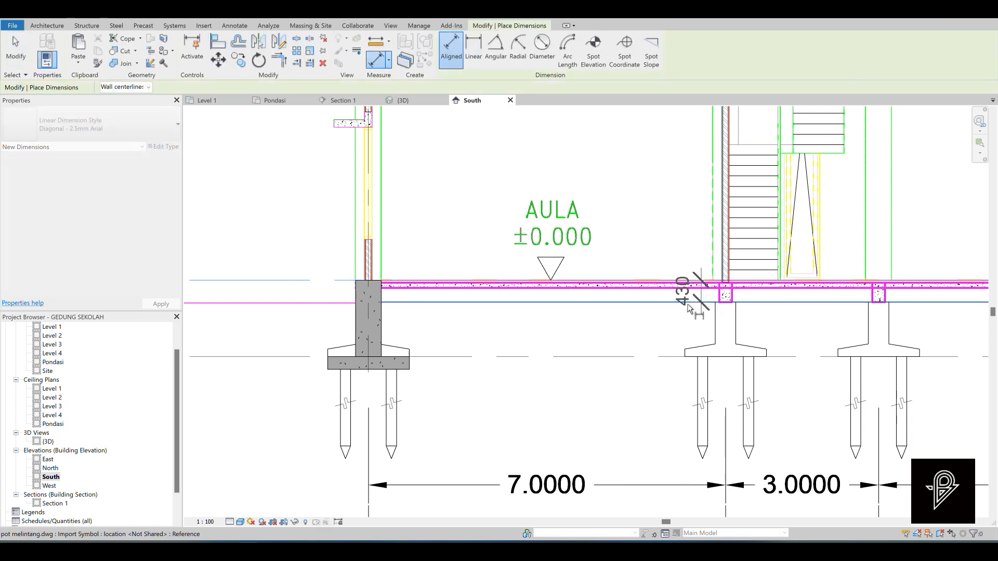
pyautogui.click(588, 296)
pyautogui.scroll(2, 398, 361)
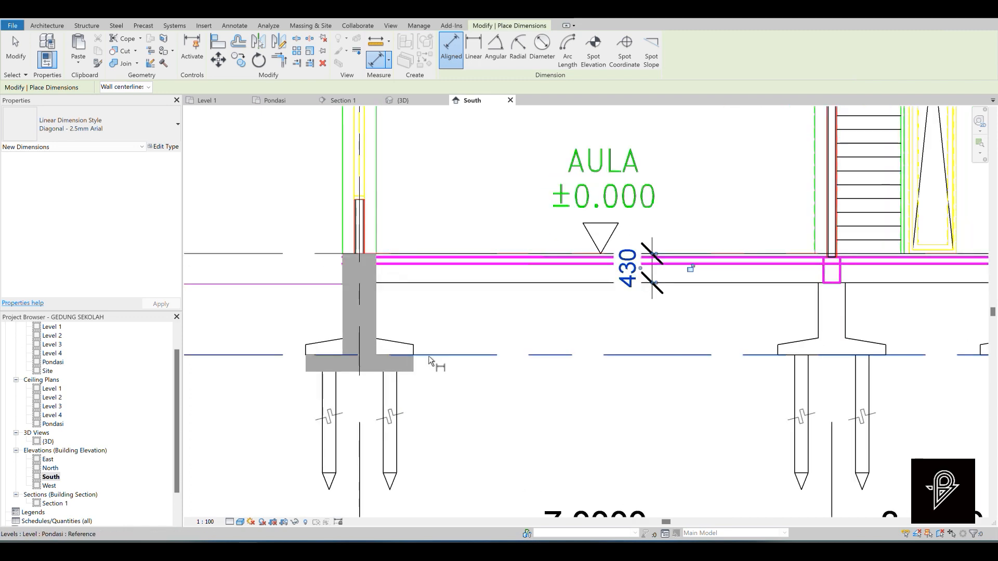
pyautogui.click(410, 373)
pyautogui.click(494, 380)
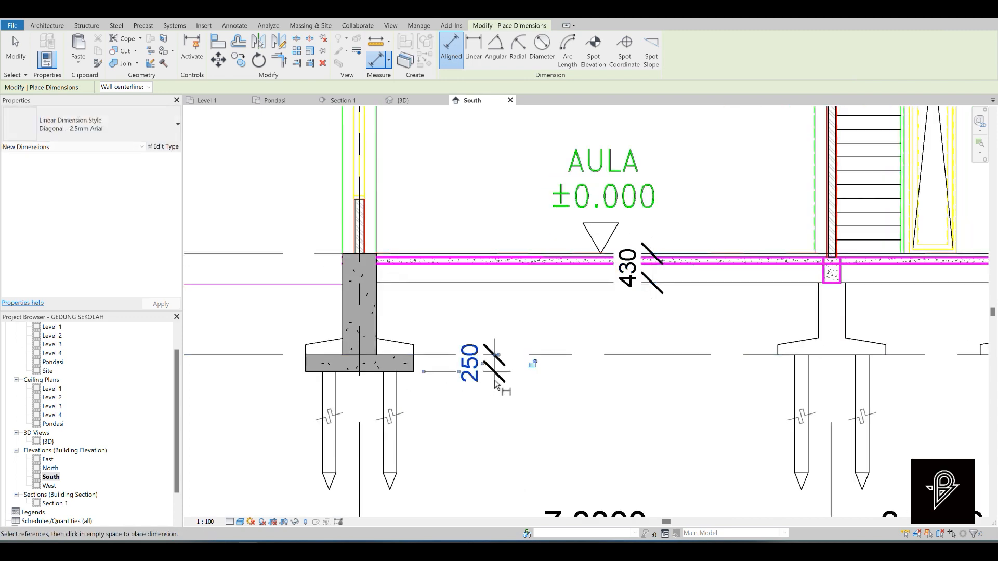
pyautogui.press('Escape')
pyautogui.press('Escape')
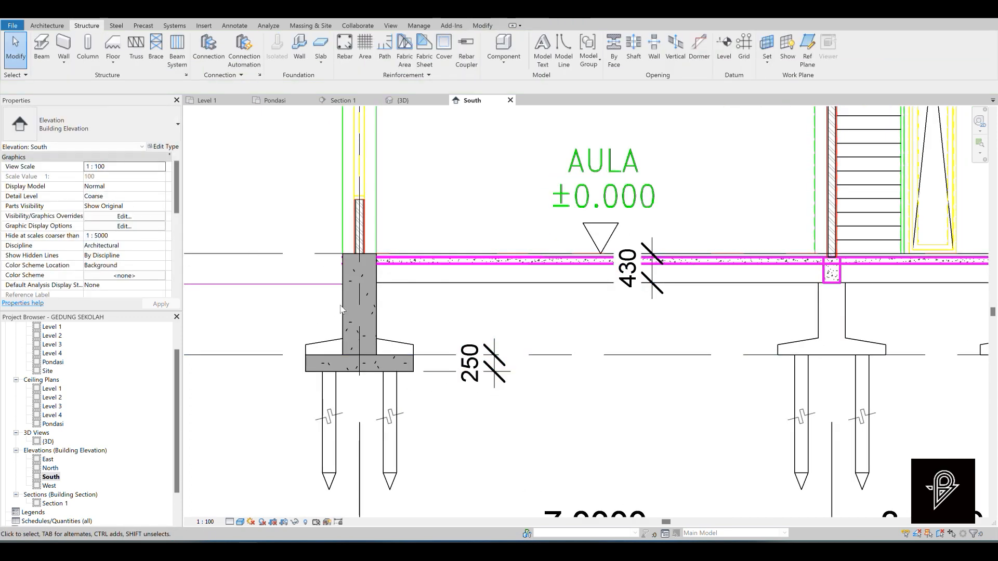
# Set the 500x500 column's base offset to 250 and top offset to -430, accepting the move of the attached foundation.
pyautogui.click(344, 309)
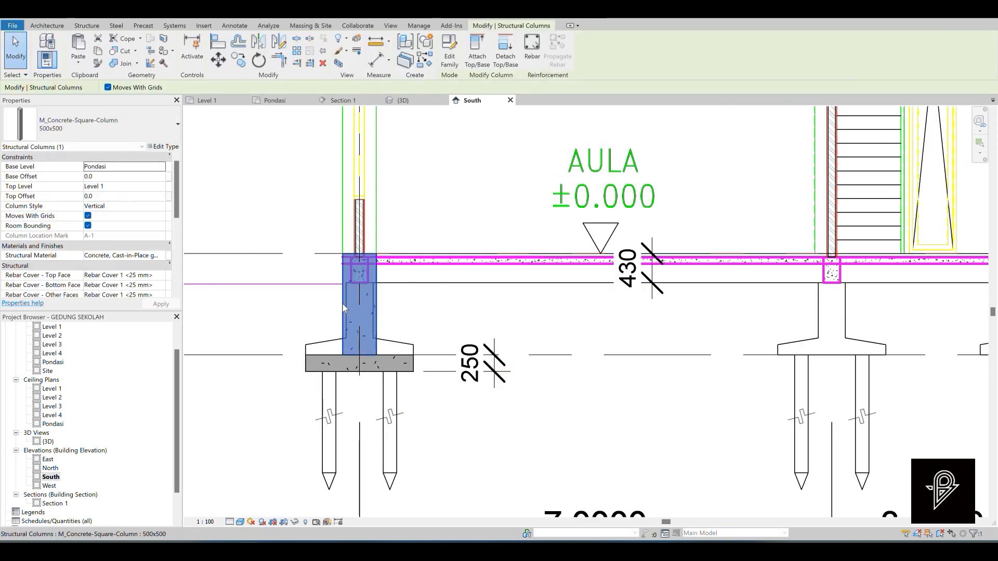
pyautogui.click(120, 177)
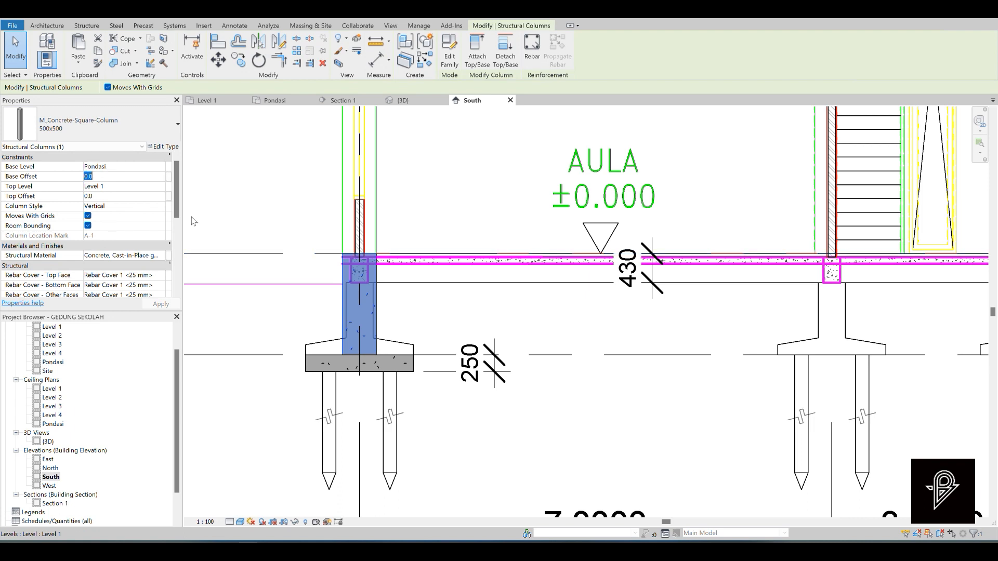
pyautogui.doubleClick(104, 178)
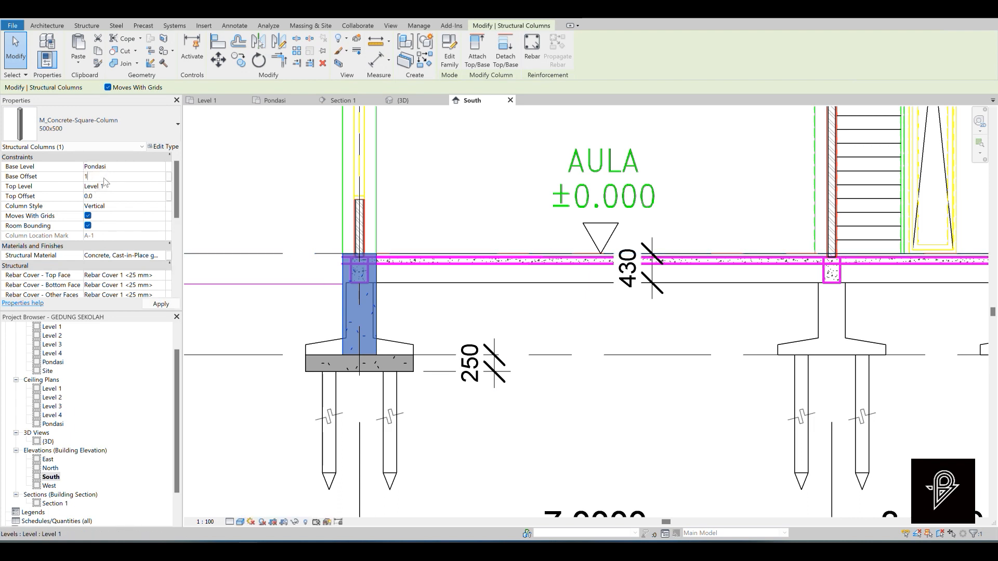
pyautogui.write('250.0')
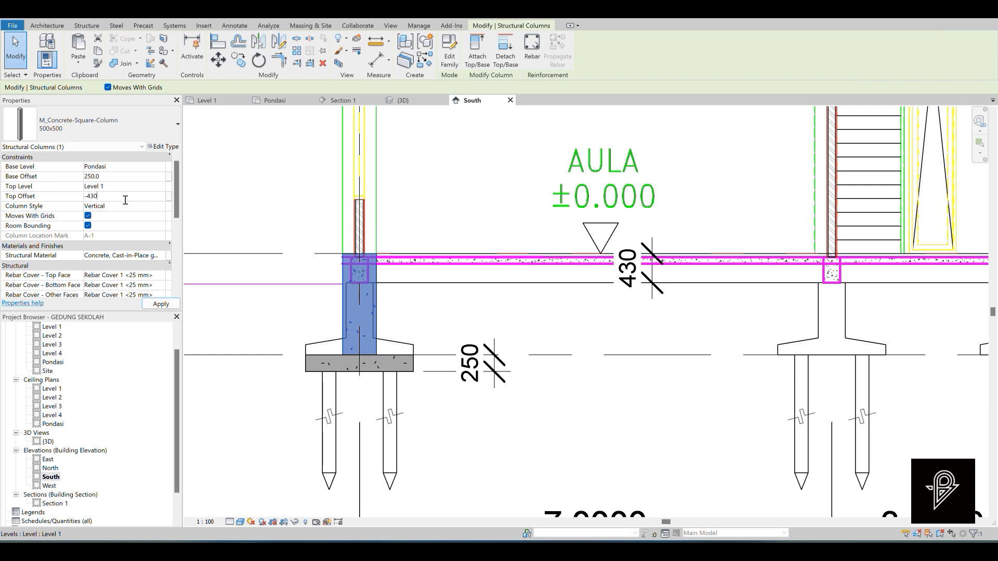
pyautogui.press('Return')
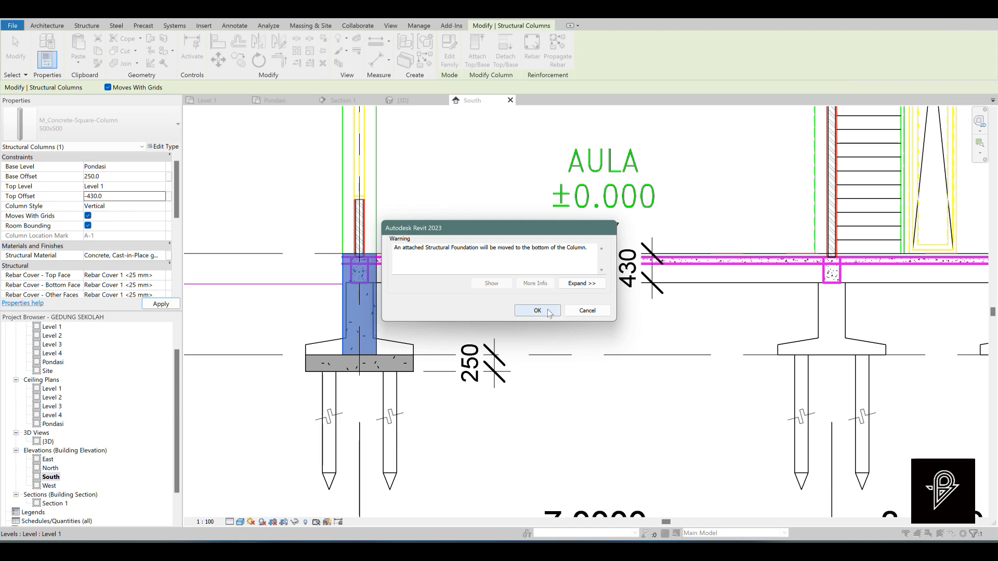
pyautogui.click(548, 312)
pyautogui.click(464, 323)
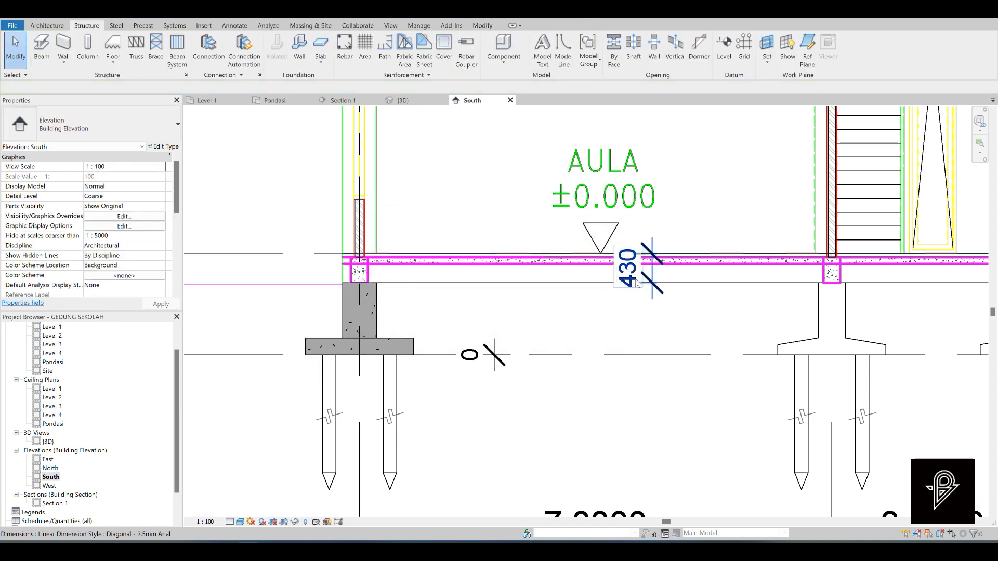
# Delete the two temporary check dimensions beside the column and footing in the South elevation.
pyautogui.click(628, 268)
pyautogui.press('Delete')
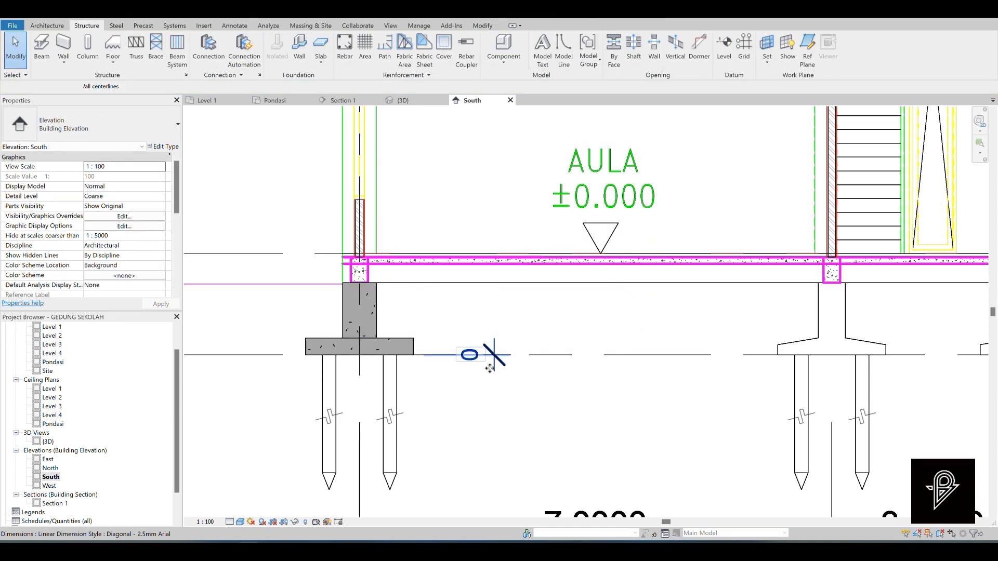
pyautogui.click(491, 362)
pyautogui.press('Delete')
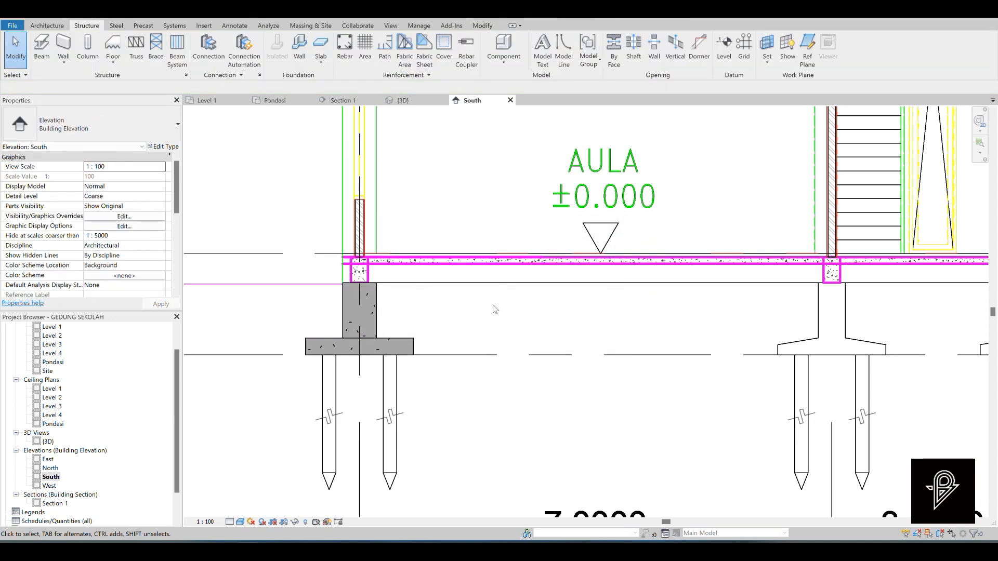
# Inspect the pile layout in the Pondasi plan and measure the width of a pile under the footing in the South elevation.
pyautogui.click(281, 100)
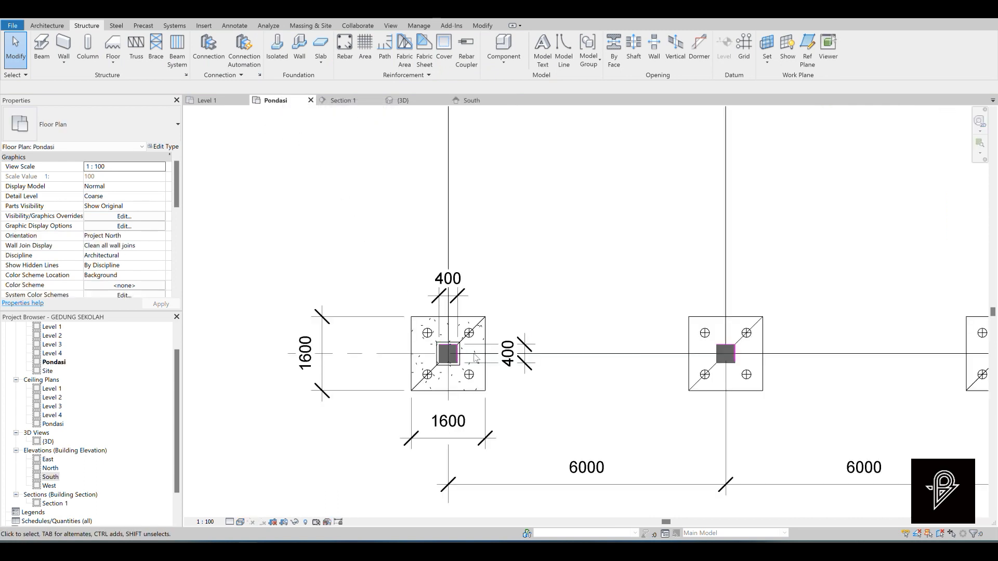
pyautogui.scroll(3, 407, 319)
pyautogui.scroll(-3, 407, 319)
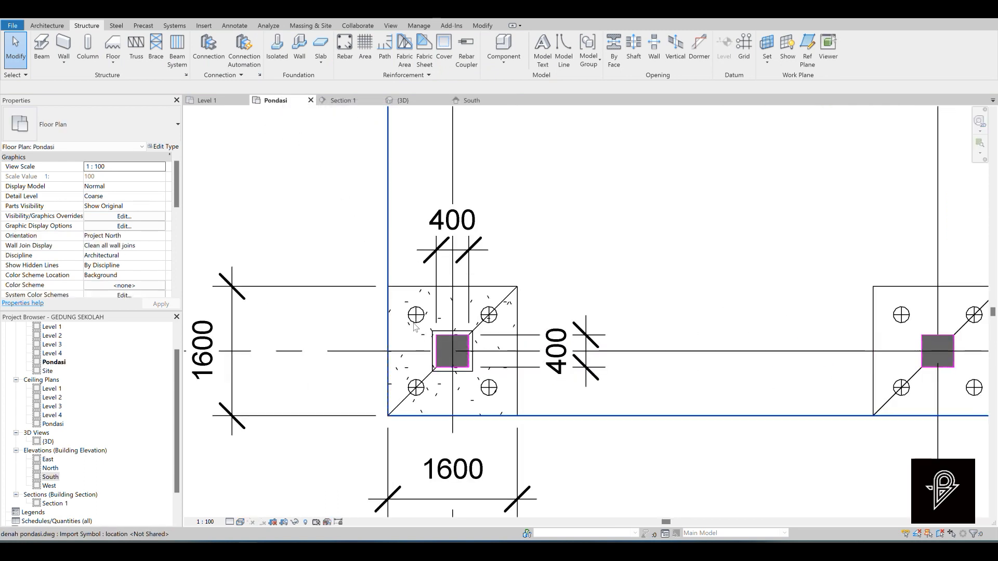
pyautogui.click(471, 99)
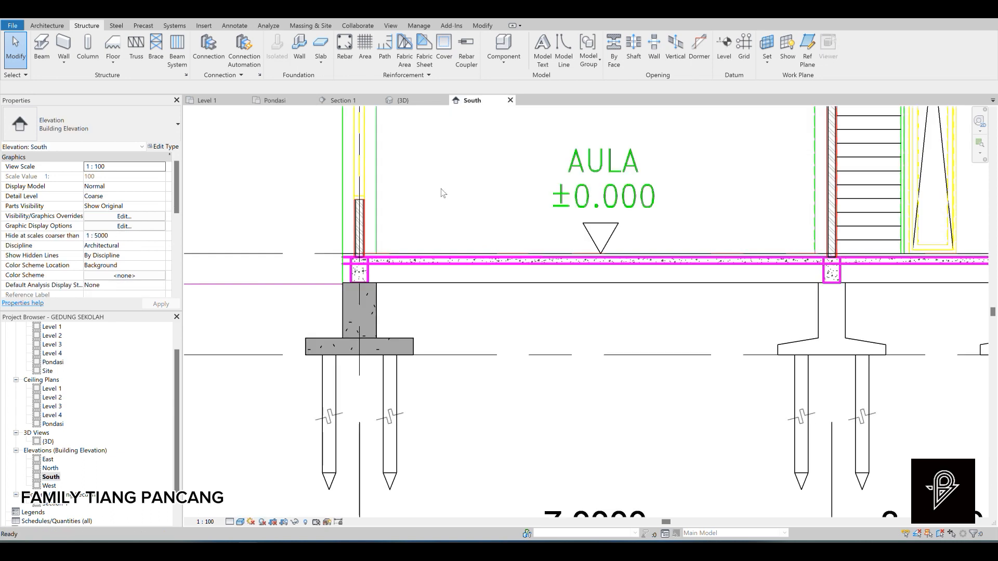
pyautogui.press('i')
pyautogui.click(323, 392)
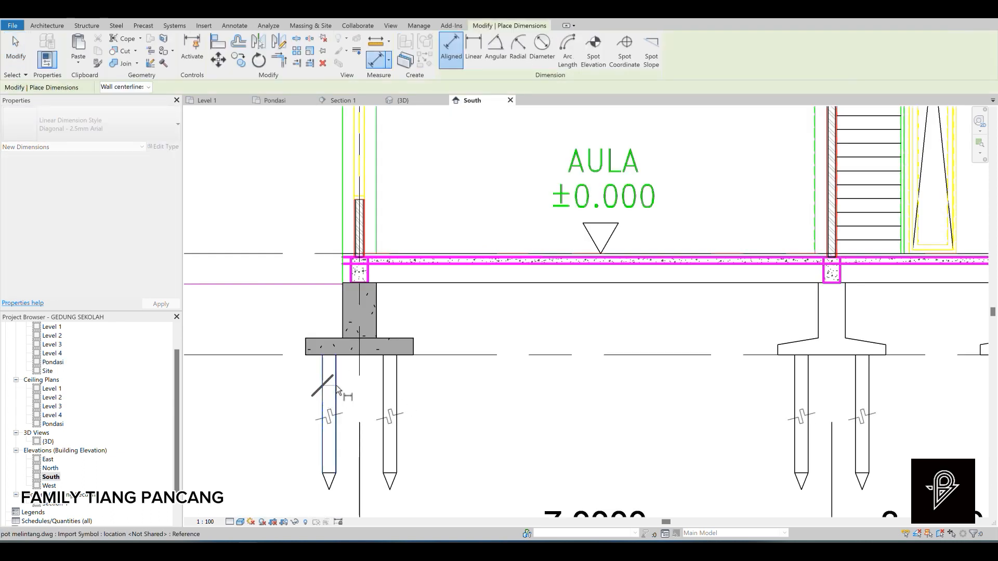
pyautogui.click(336, 387)
pyautogui.scroll(1, 344, 387)
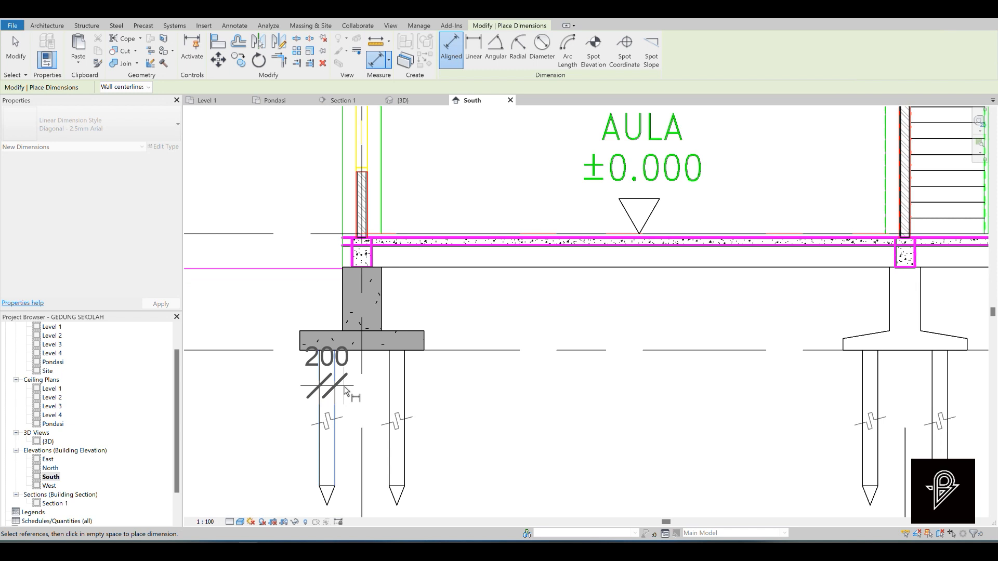
pyautogui.scroll(-1, 344, 391)
pyautogui.press('Escape')
pyautogui.press('Escape')
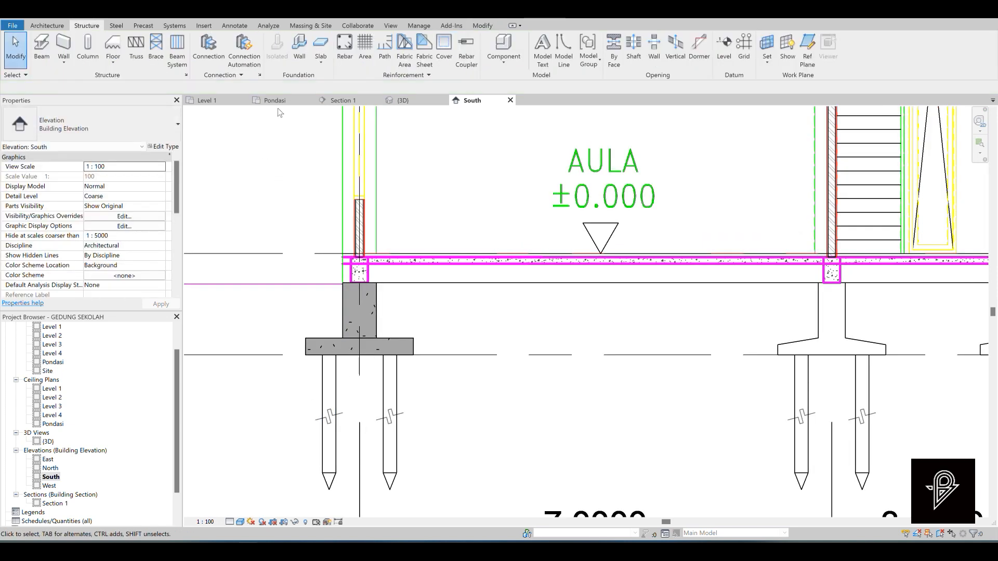
# Load the M_Pile-Steel Pipe family from the US Structural Foundations library with the Pondasi plan open.
pyautogui.click(293, 101)
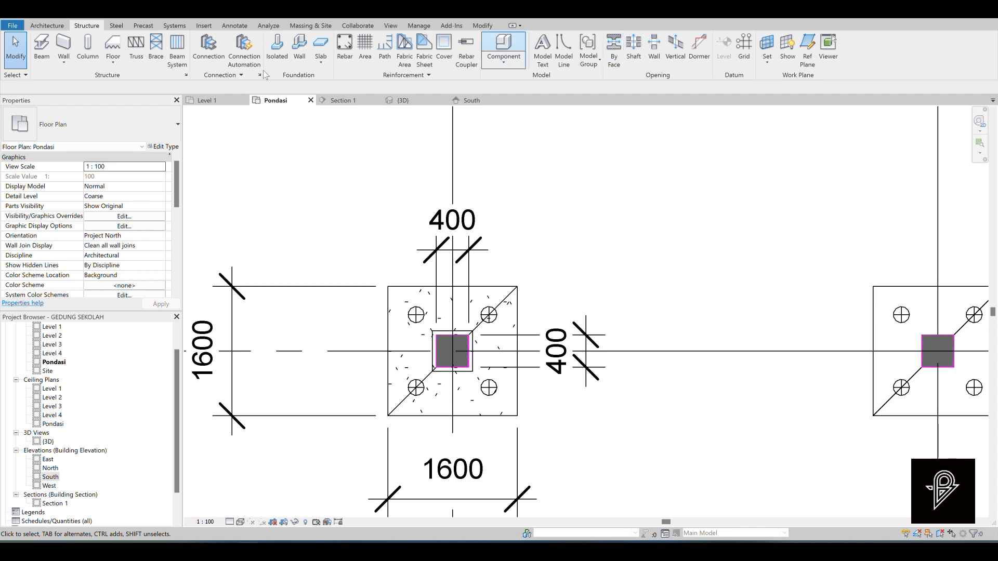
pyautogui.click(202, 26)
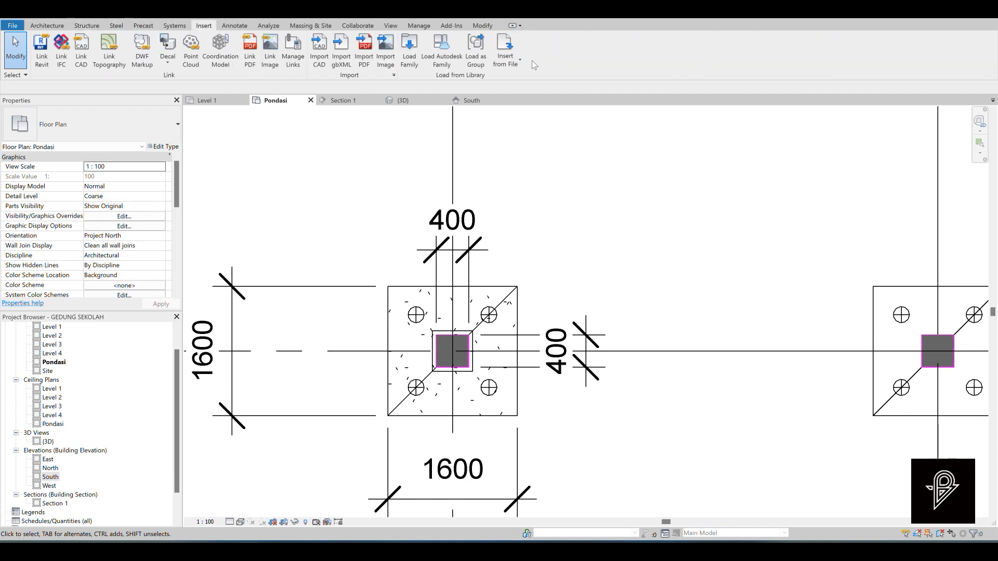
pyautogui.click(409, 48)
pyautogui.click(453, 175)
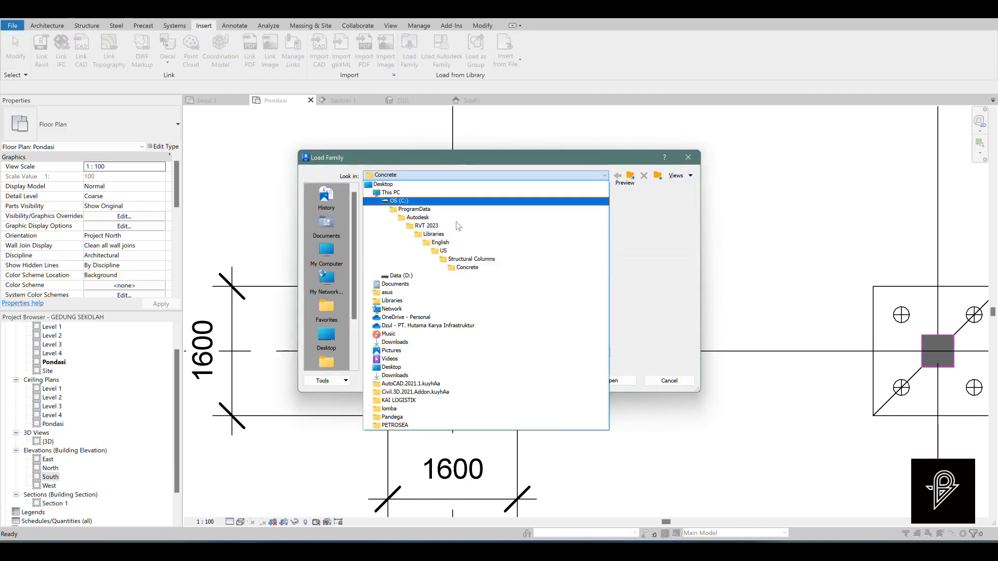
pyautogui.click(445, 252)
pyautogui.scroll(-8, 431, 250)
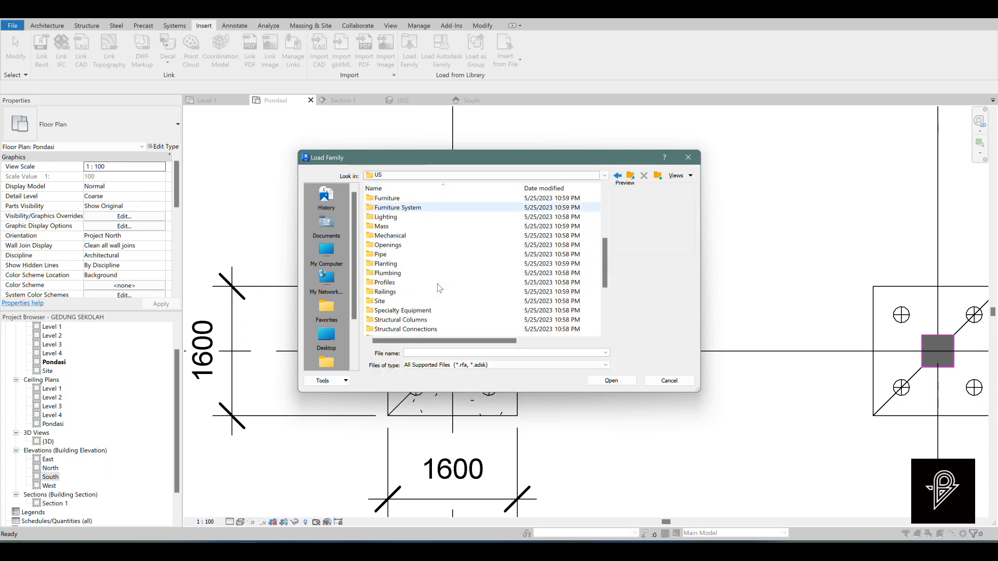
pyautogui.doubleClick(428, 243)
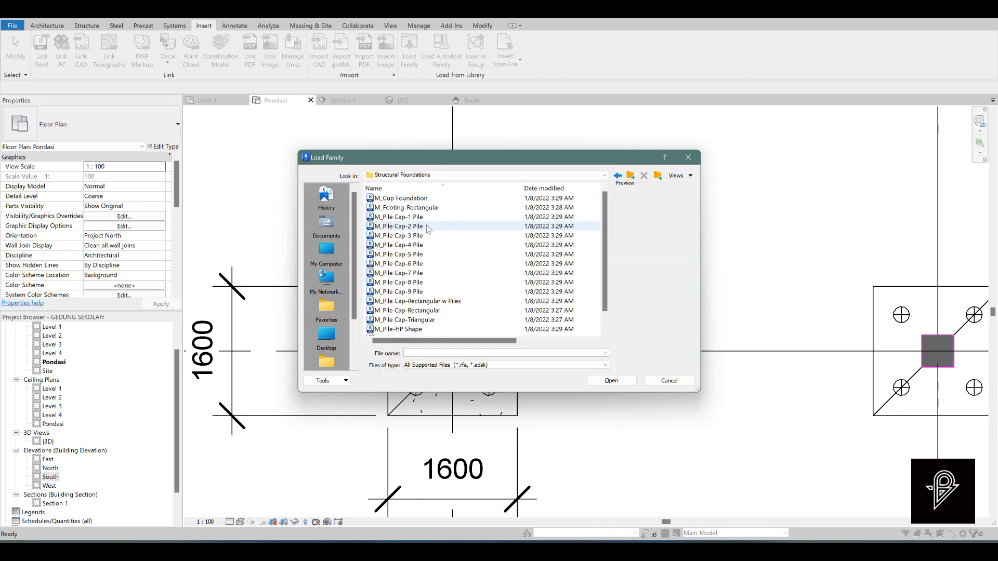
pyautogui.scroll(-1, 410, 291)
pyautogui.click(406, 320)
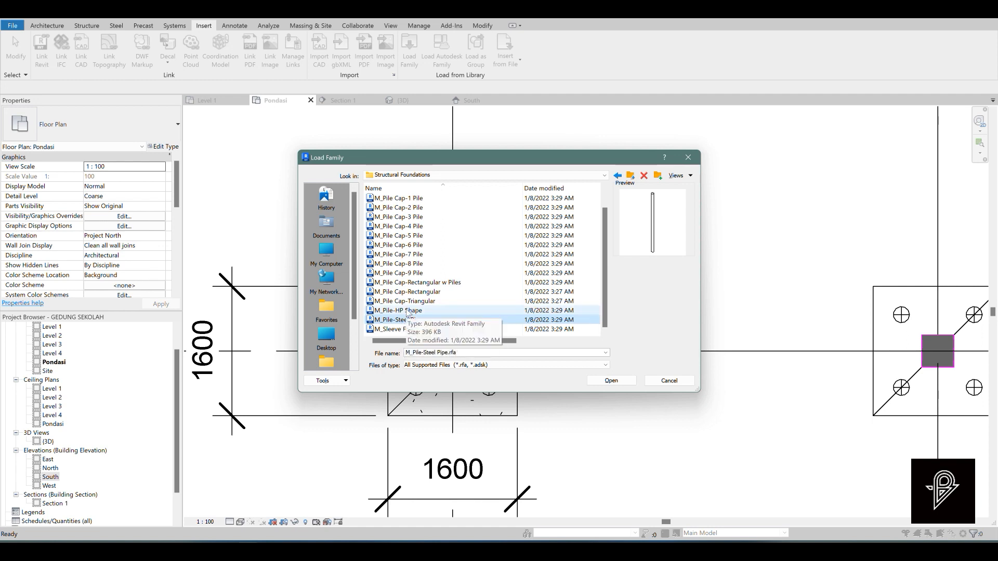
pyautogui.click(611, 380)
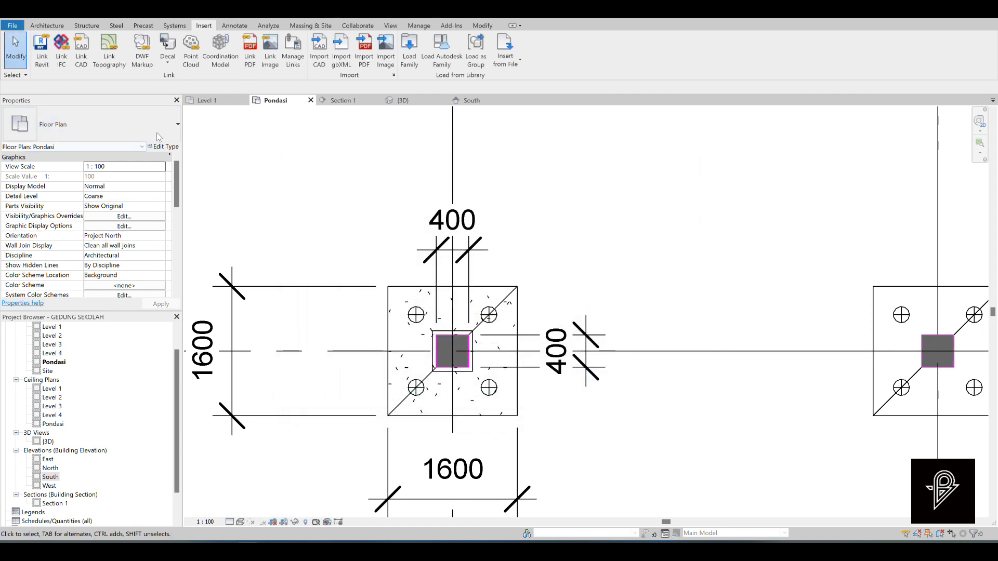
# Place an M_Pile-Steel Pipe isolated foundation of type 200mm Diameter on the footing's upper-left pile symbol in the Pondasi plan.
pyautogui.click(84, 25)
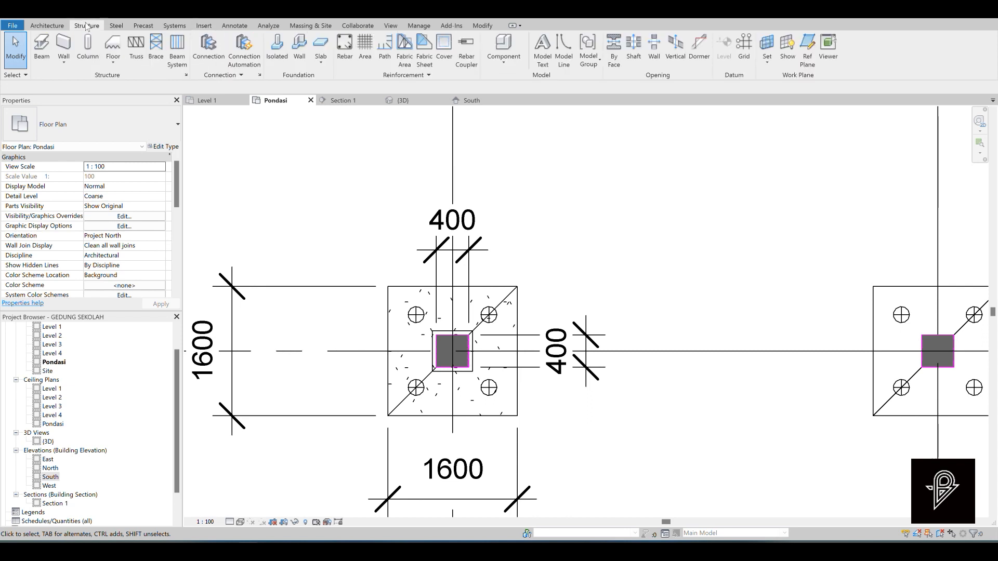
pyautogui.click(277, 56)
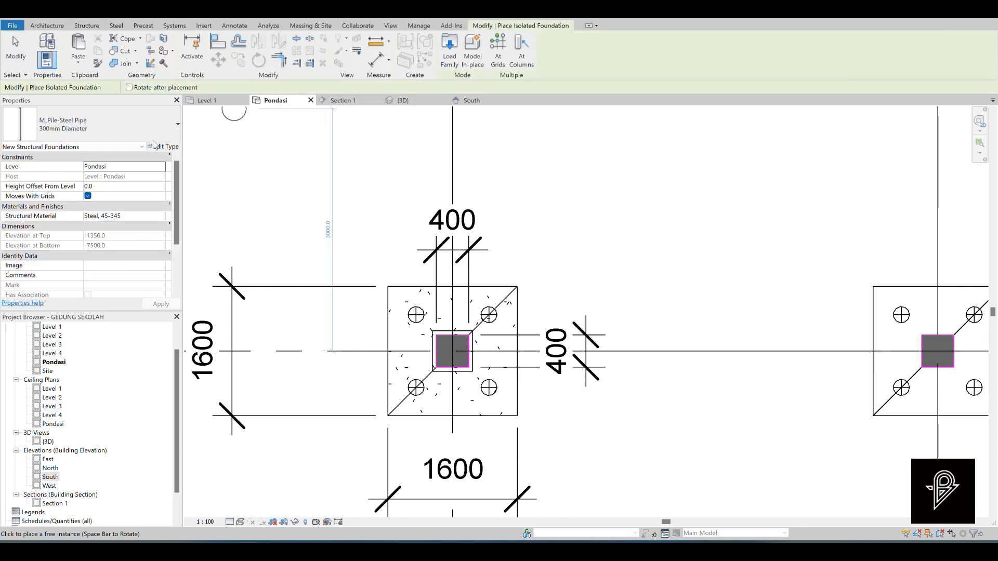
pyautogui.click(93, 128)
pyautogui.click(57, 238)
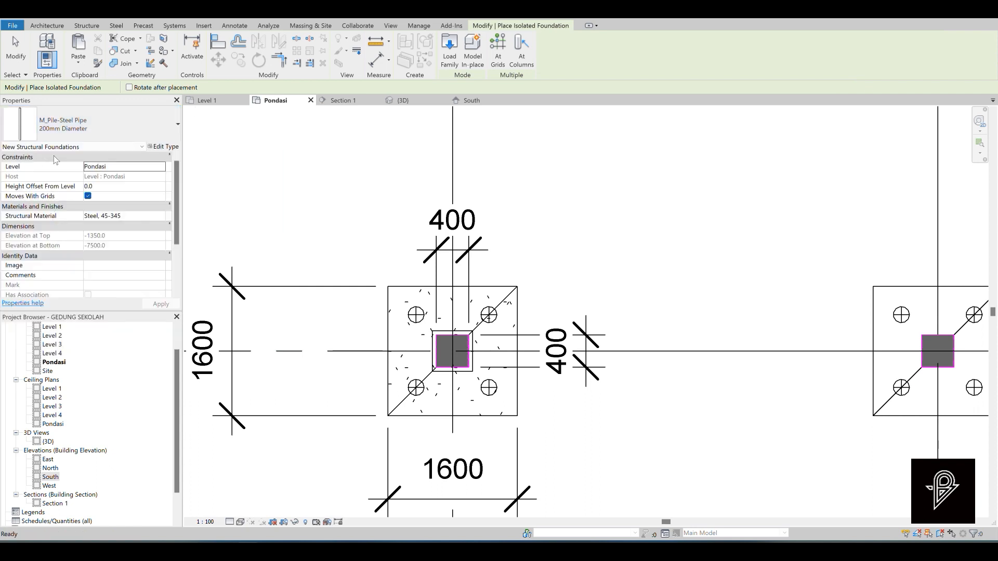
pyautogui.scroll(2, 416, 314)
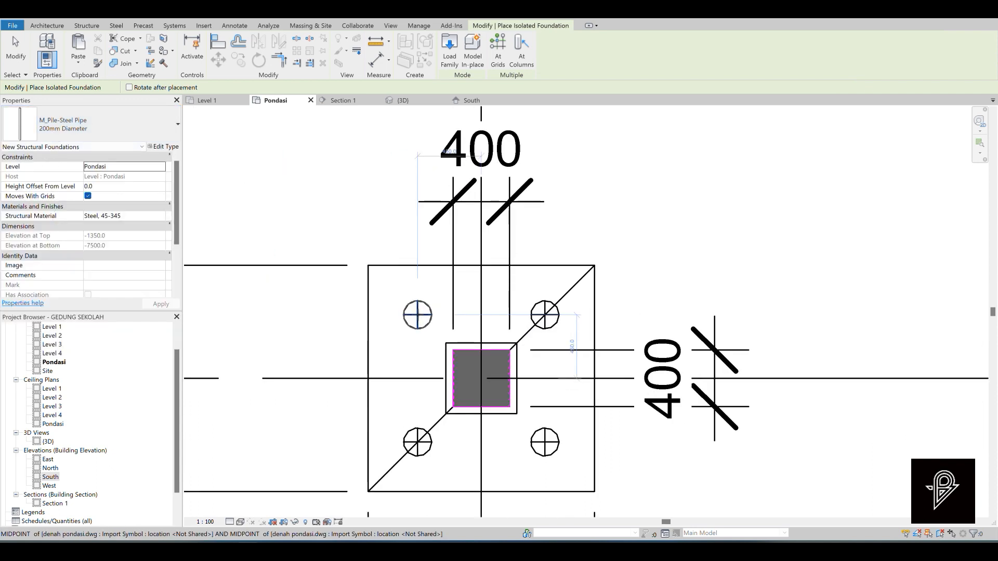
pyautogui.click(417, 315)
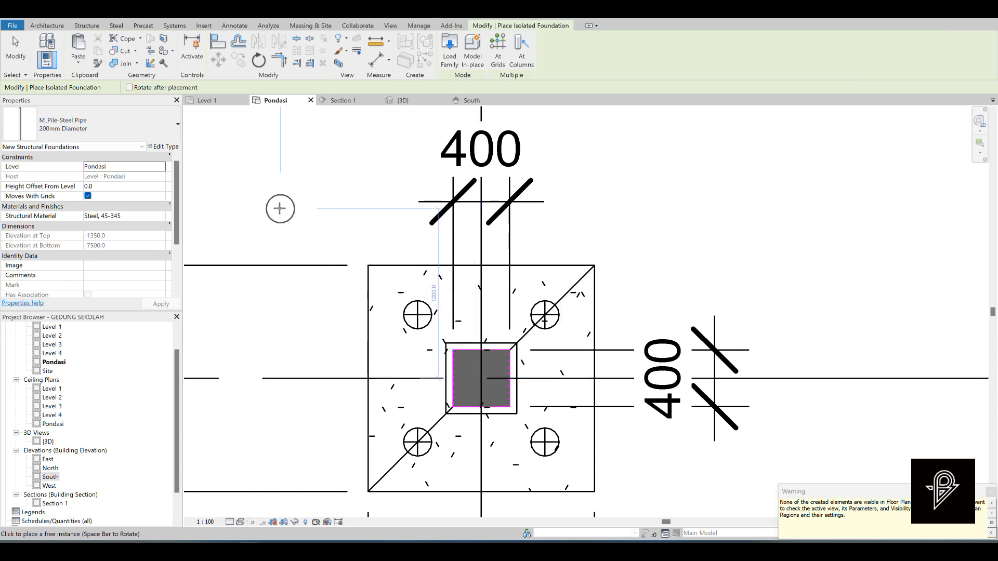
pyautogui.press('Escape')
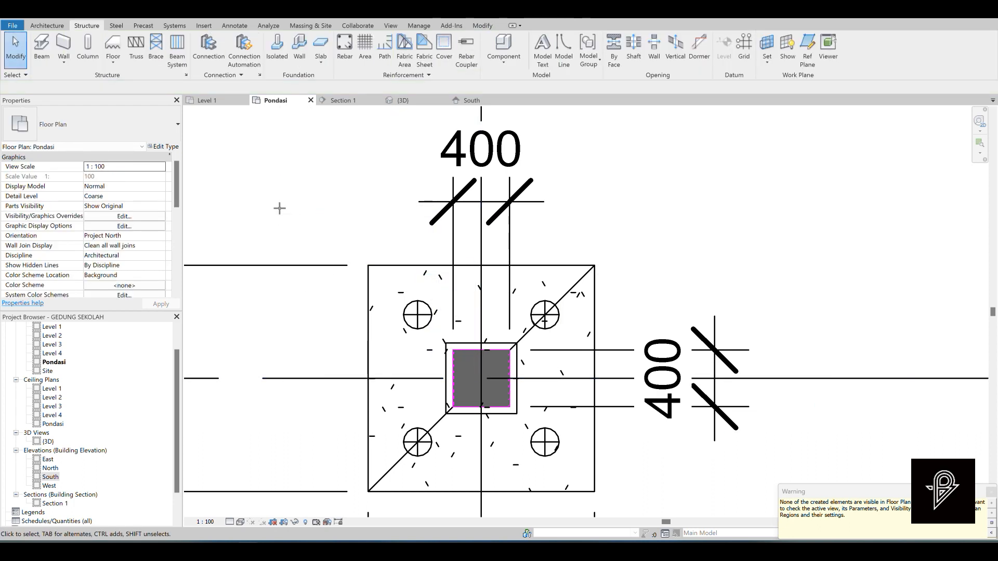
# In the South elevation, reduce the 200mm Diameter pile type's depth so the pile's bottom elevation is -4500.
pyautogui.click(471, 100)
pyautogui.scroll(-2, 384, 335)
pyautogui.scroll(3, 385, 335)
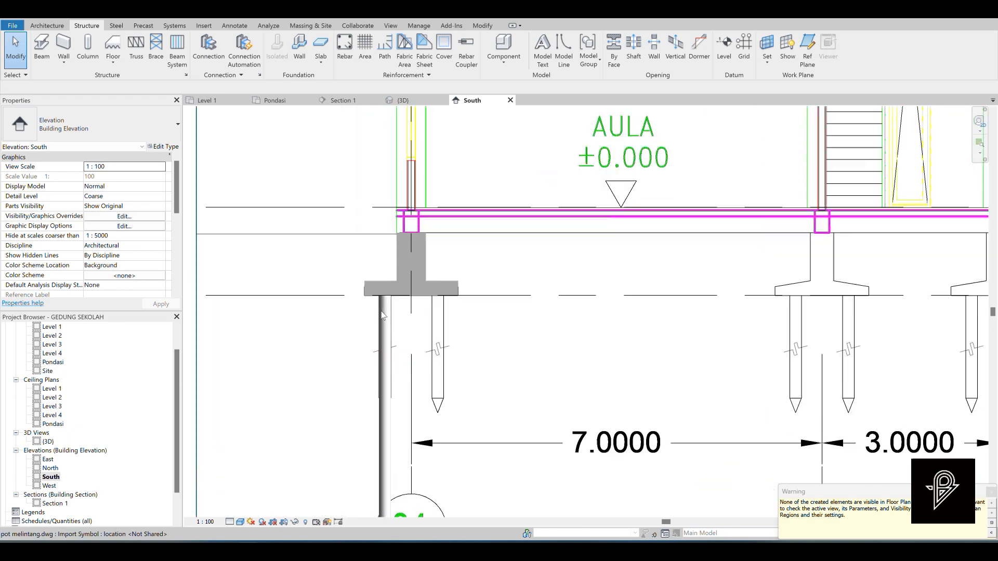
pyautogui.scroll(-3, 382, 315)
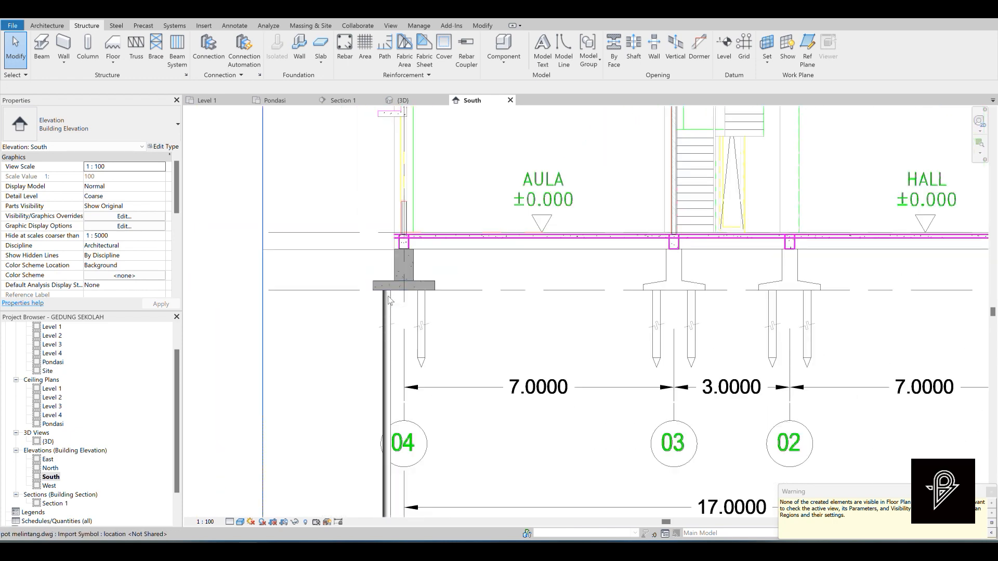
pyautogui.scroll(3, 389, 300)
pyautogui.scroll(-4, 389, 300)
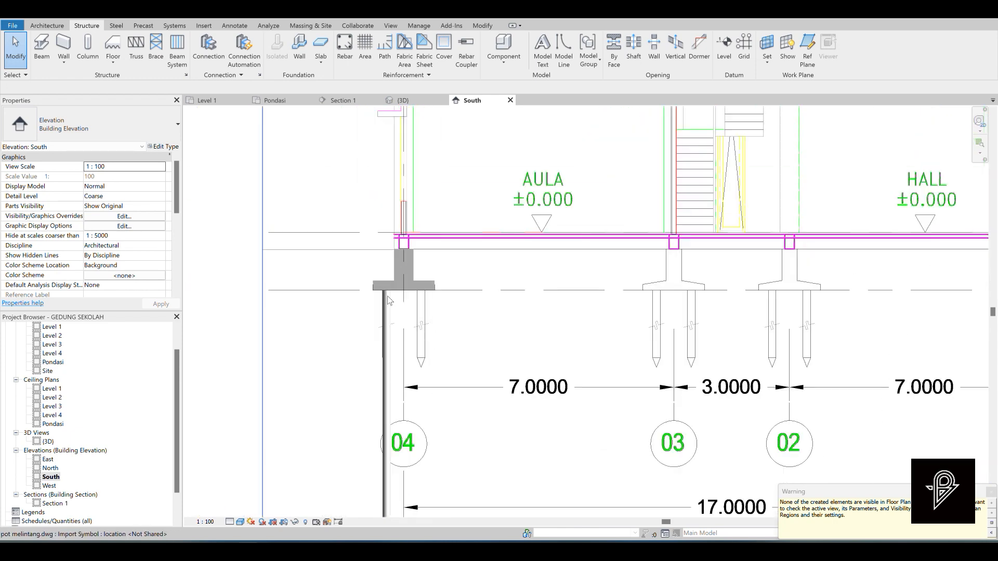
pyautogui.click(386, 352)
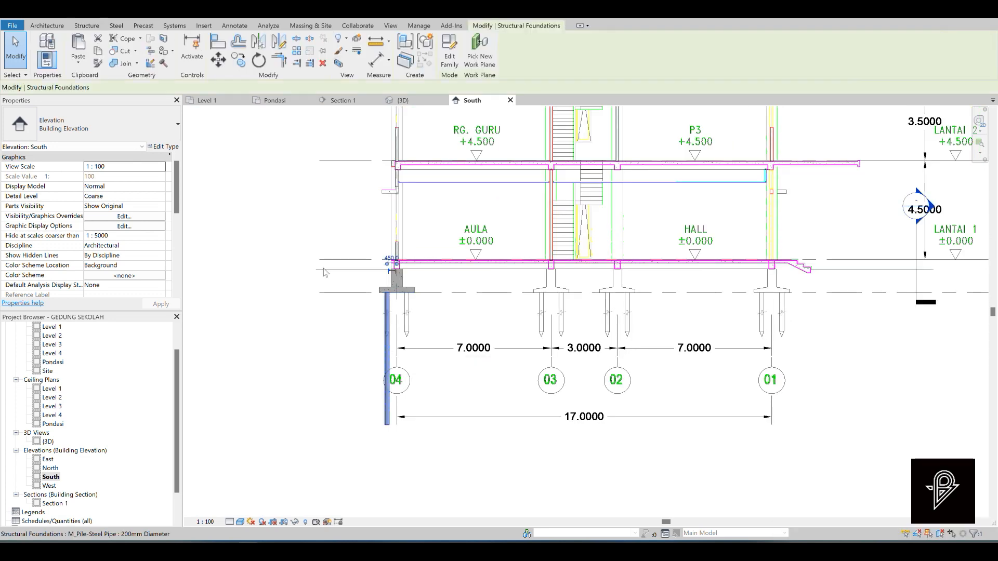
pyautogui.click(163, 146)
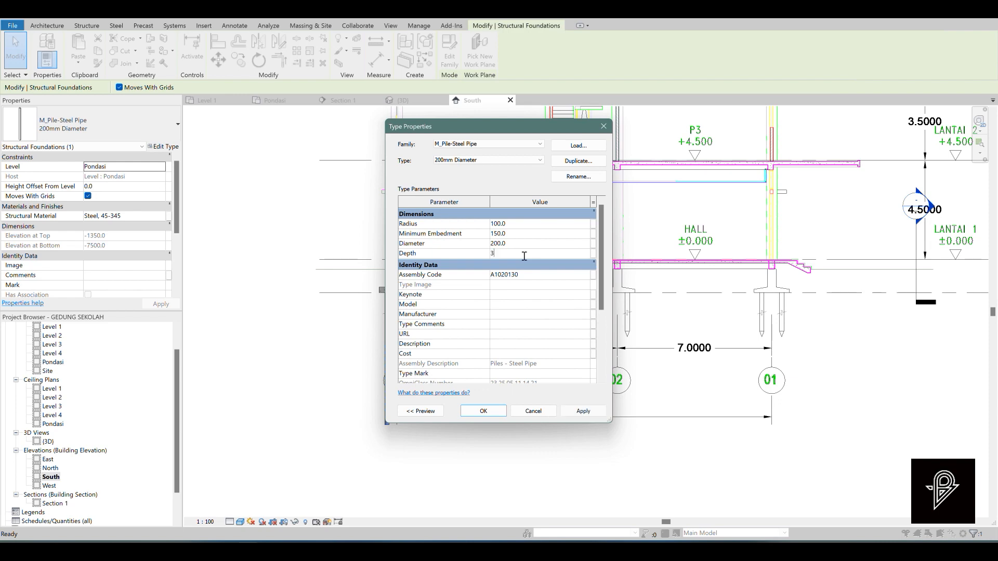
pyautogui.click(482, 411)
pyautogui.scroll(6, 396, 318)
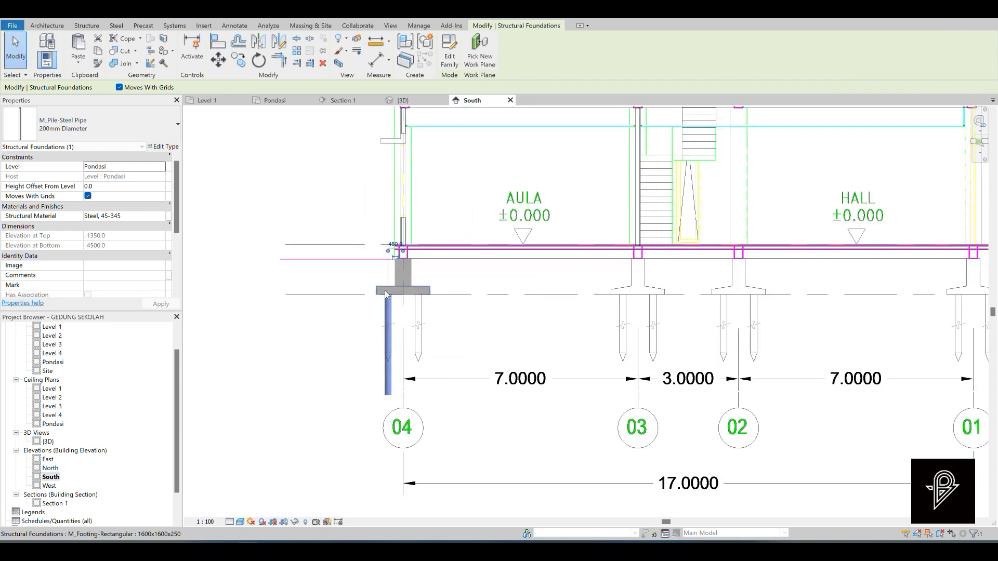
pyautogui.scroll(-3, 395, 321)
pyautogui.click(364, 358)
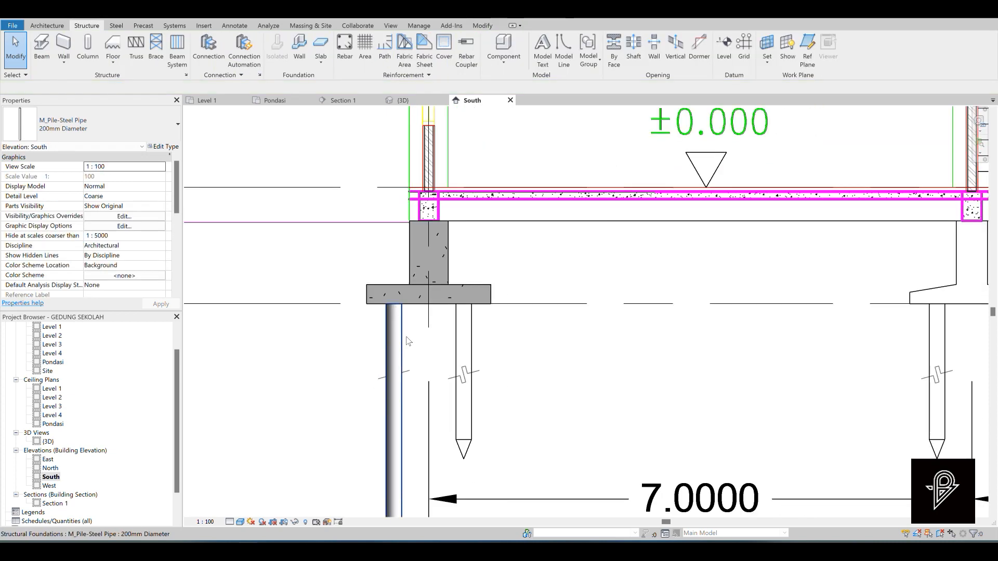
# Check the Pondasi plan for the placed pile and look through the view's properties for its visibility settings.
pyautogui.click(349, 101)
pyautogui.click(275, 100)
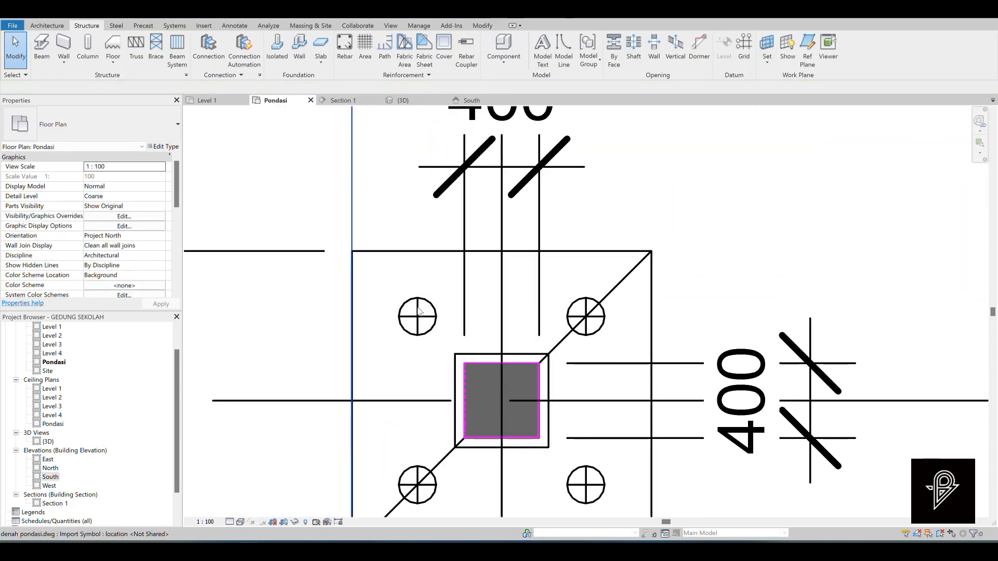
pyautogui.scroll(-2, 414, 304)
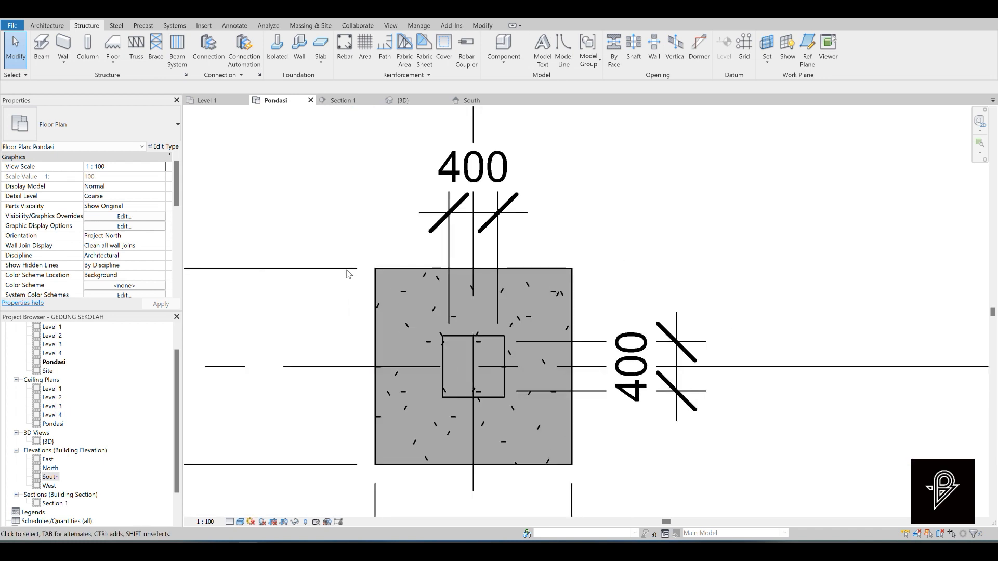
pyautogui.scroll(-2, 422, 284)
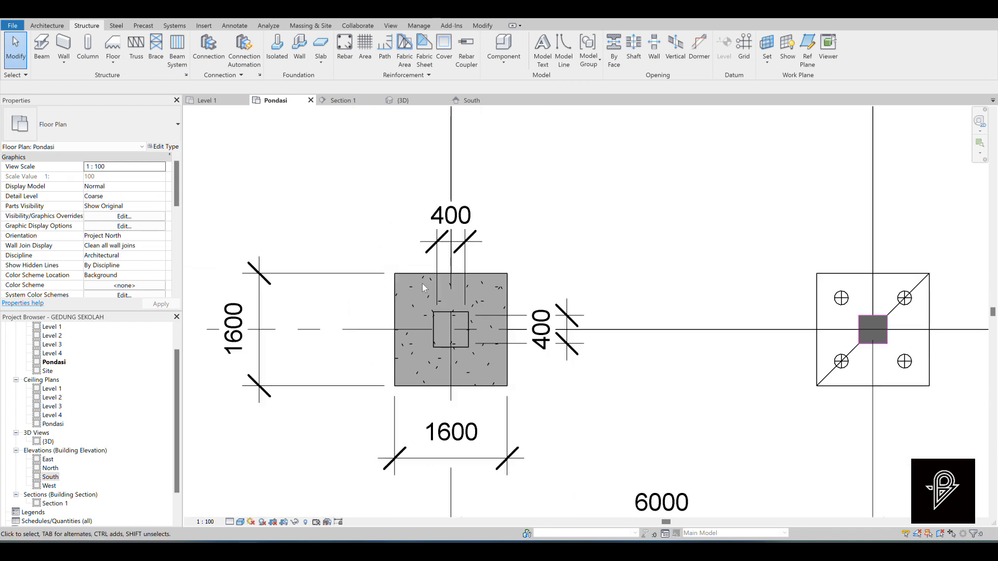
pyautogui.scroll(2, 422, 283)
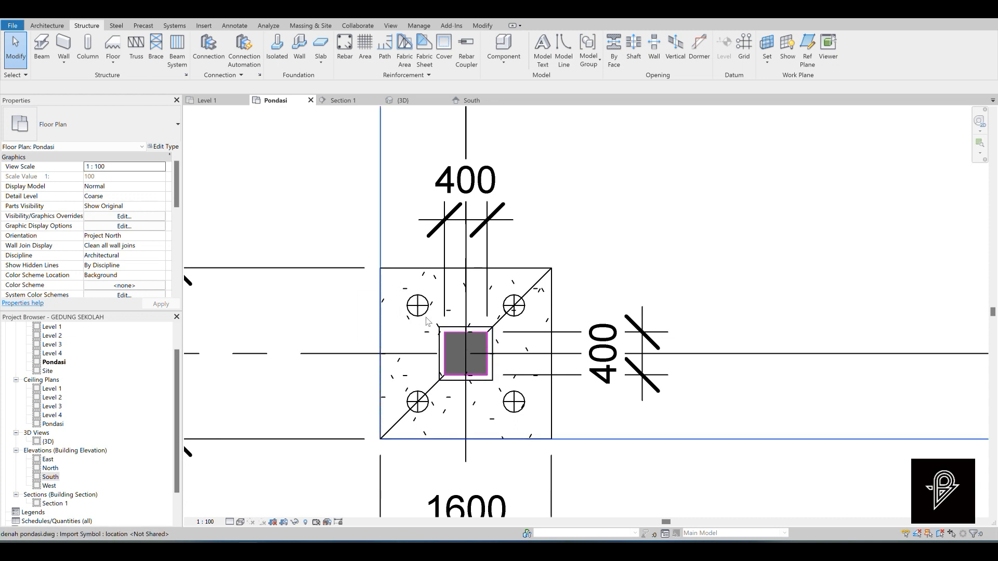
pyautogui.scroll(-5, 144, 219)
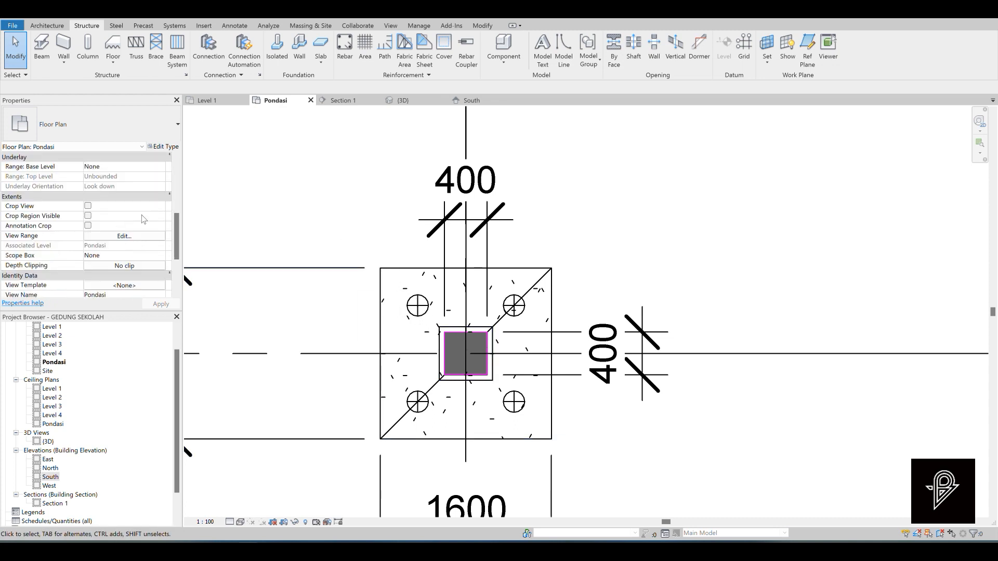
pyautogui.scroll(-3, 120, 241)
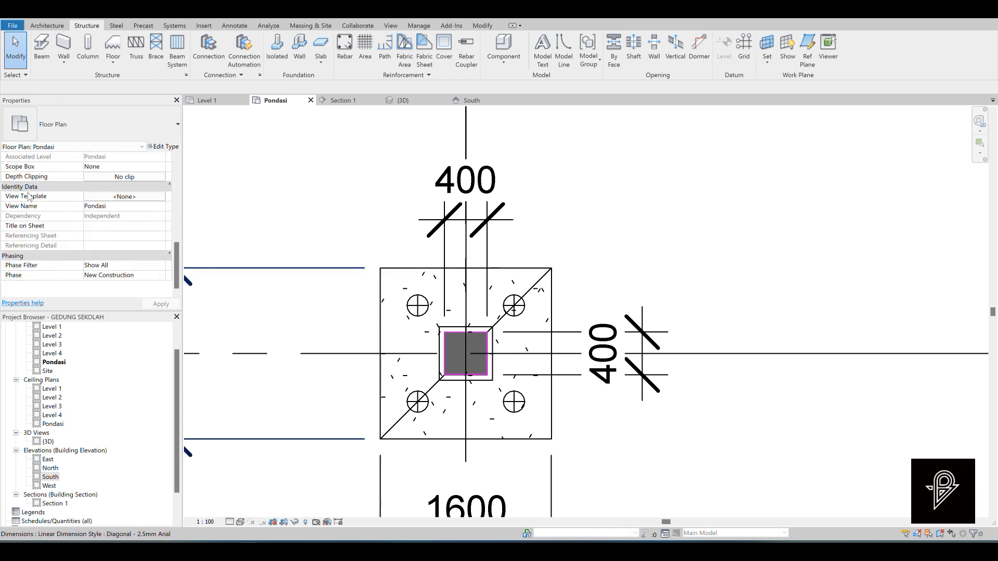
pyautogui.scroll(4, 29, 196)
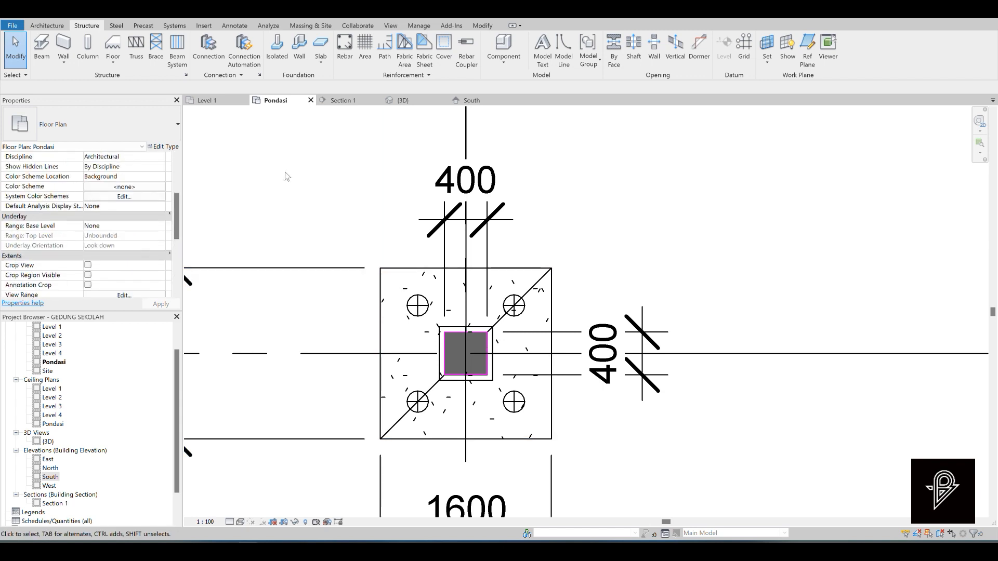
pyautogui.scroll(-3, 79, 198)
pyautogui.scroll(3, 80, 195)
pyautogui.scroll(-3, 69, 214)
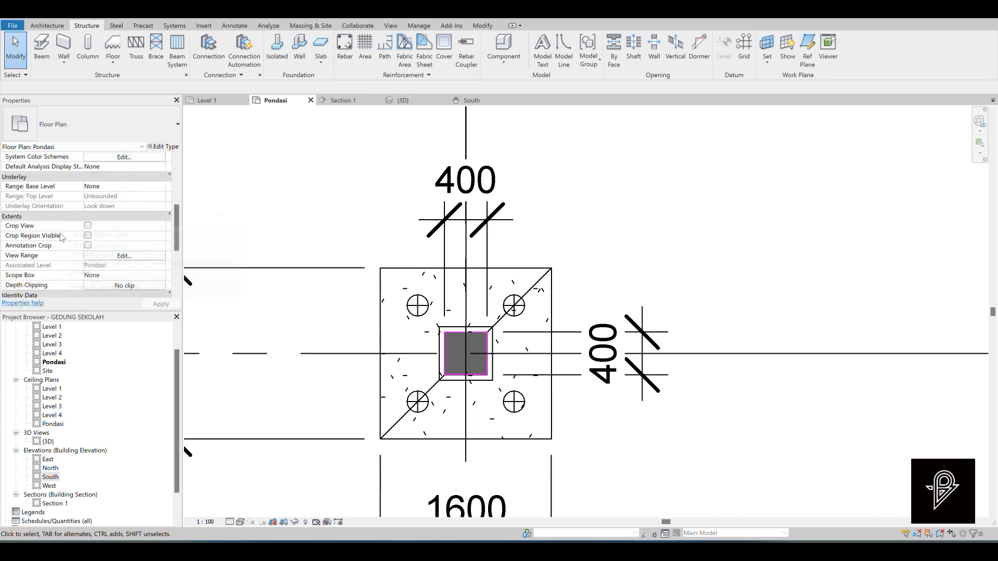
# Set the Pondasi plan's view range to Unlimited for Bottom and View Depth, with Top at Associated Level (Pondasi).
pyautogui.click(123, 255)
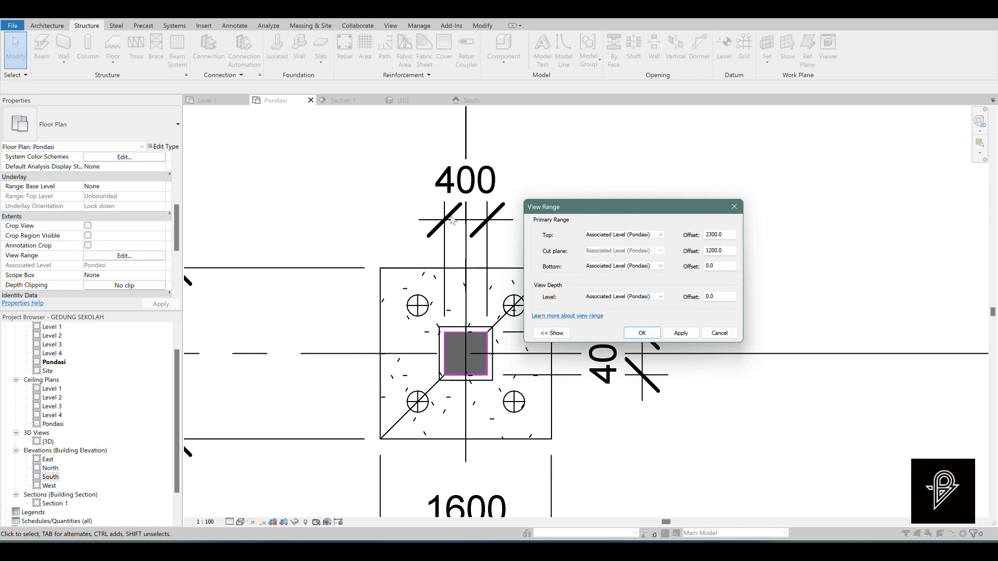
pyautogui.click(624, 234)
pyautogui.click(600, 275)
pyautogui.click(624, 266)
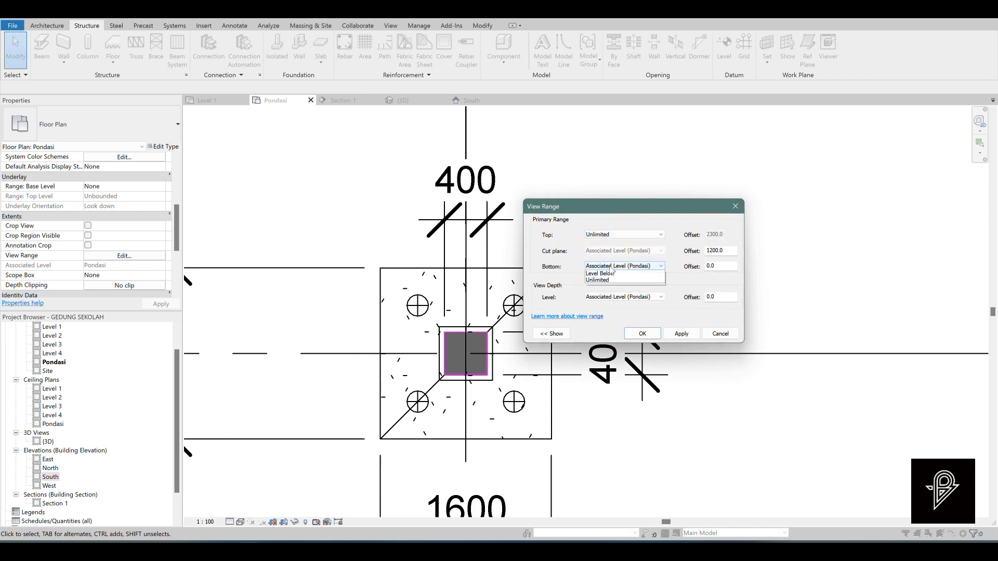
pyautogui.click(600, 290)
pyautogui.click(619, 235)
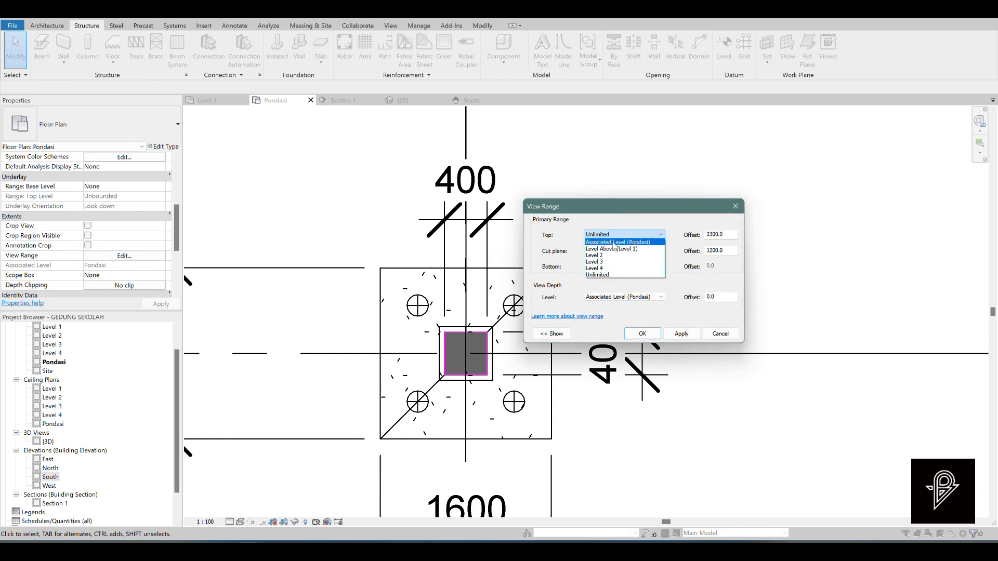
pyautogui.click(623, 244)
pyautogui.click(634, 297)
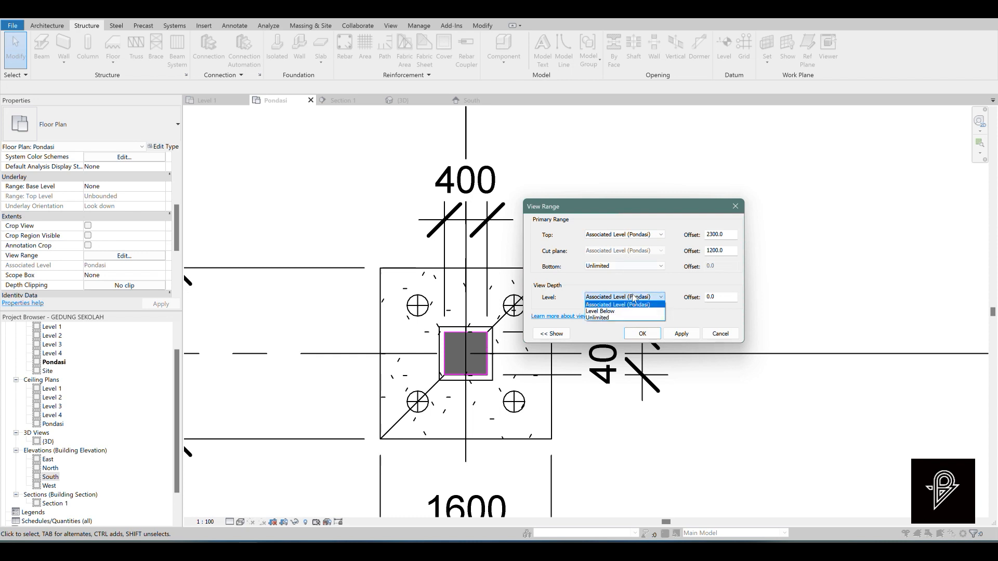
pyautogui.click(603, 318)
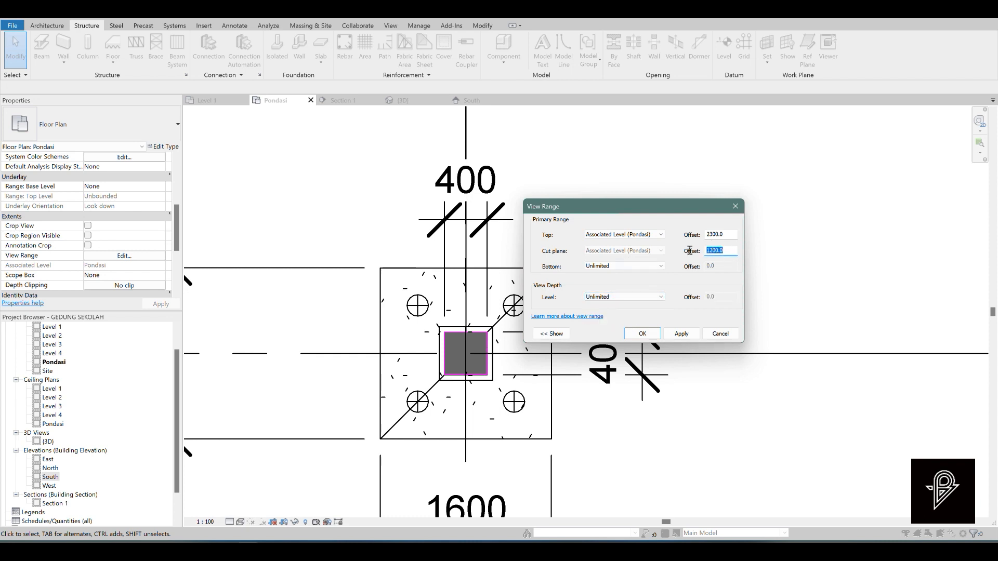
pyautogui.click(643, 334)
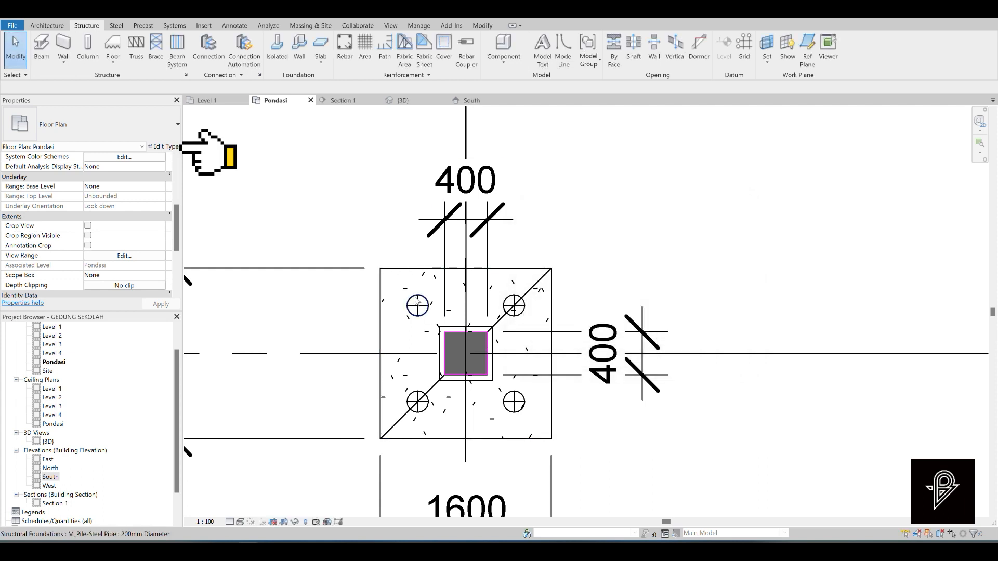
# Copy the 200mm Diameter pile from the footing's upper-left symbol onto its other three pile symbols in the Pondasi plan.
pyautogui.click(417, 303)
pyautogui.scroll(-1, 519, 299)
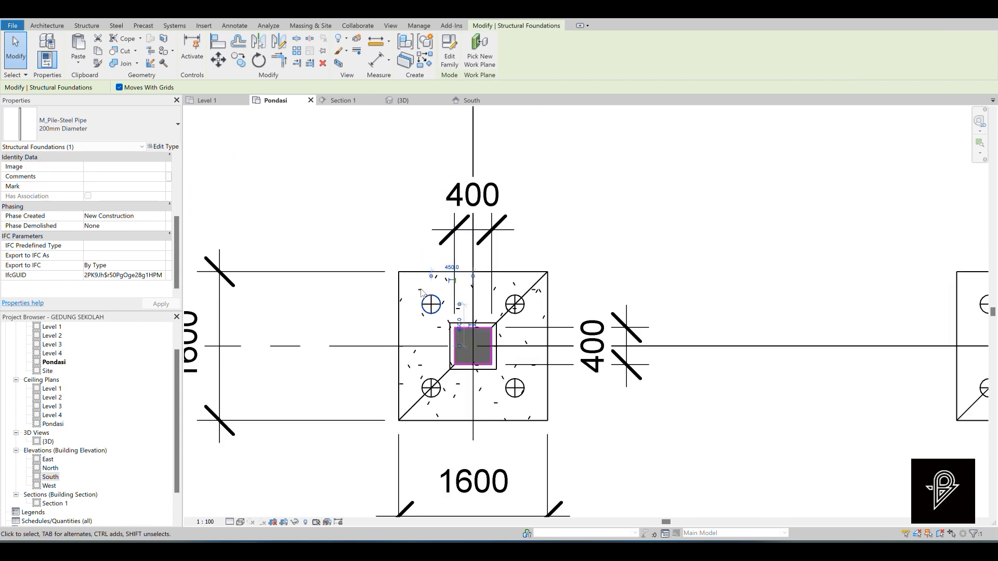
pyautogui.press('c')
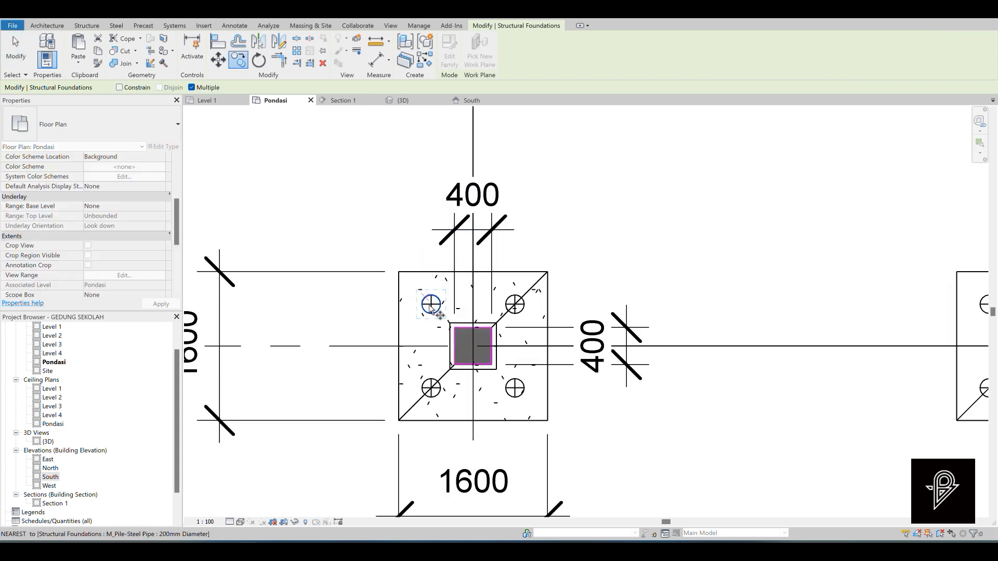
pyautogui.scroll(1, 433, 301)
pyautogui.click(431, 304)
pyautogui.click(543, 304)
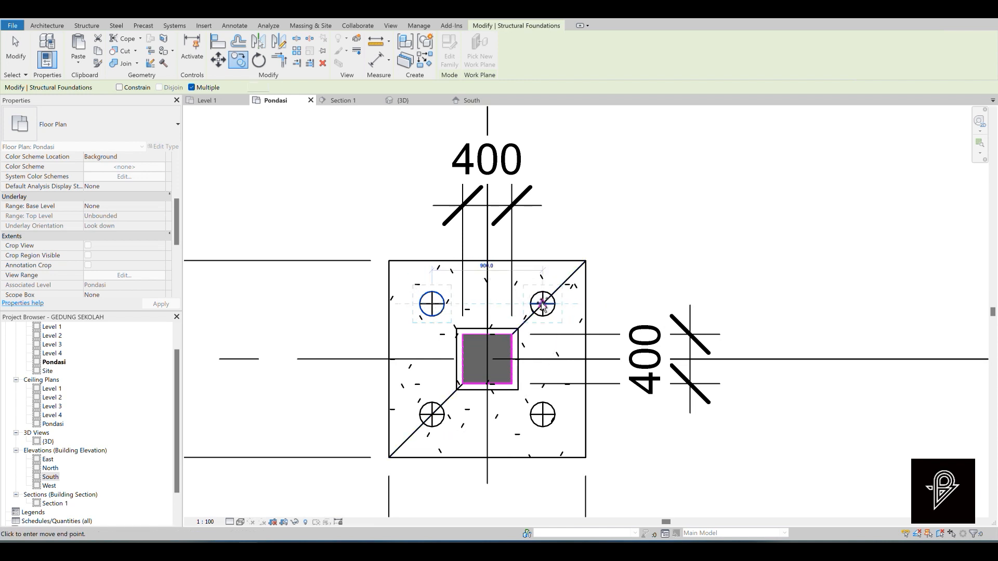
pyautogui.click(543, 415)
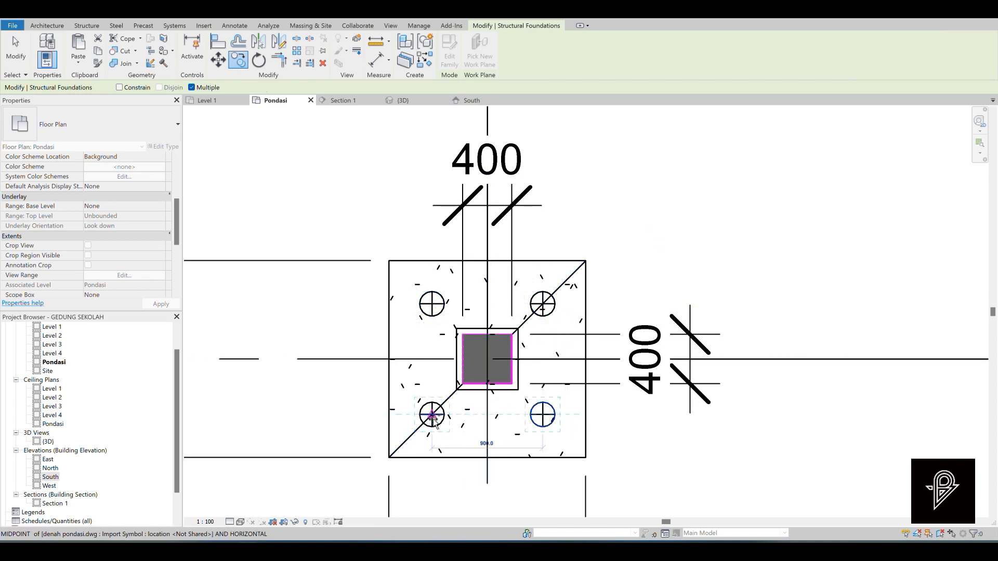
pyautogui.click(433, 414)
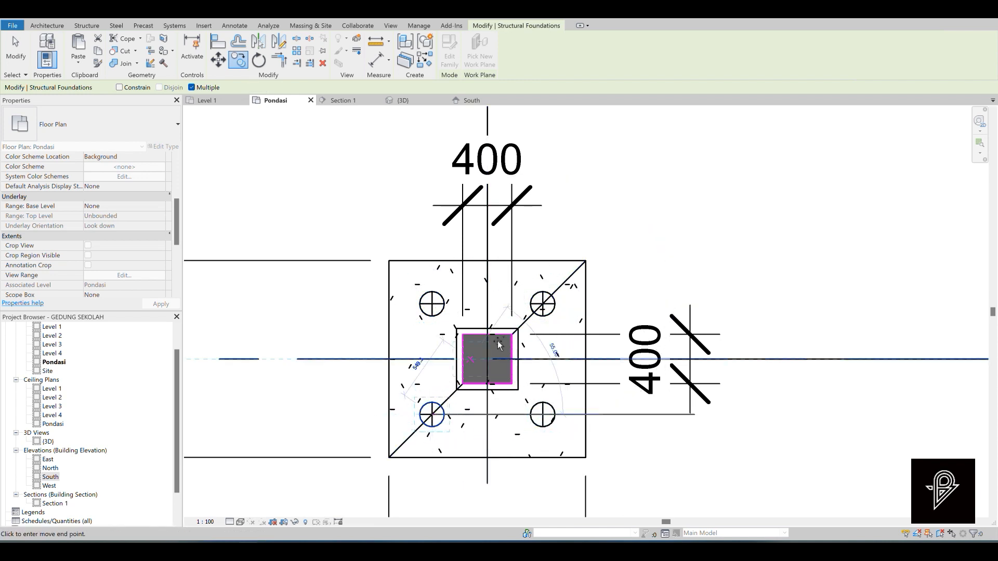
pyautogui.press('Escape')
pyautogui.press('Escape')
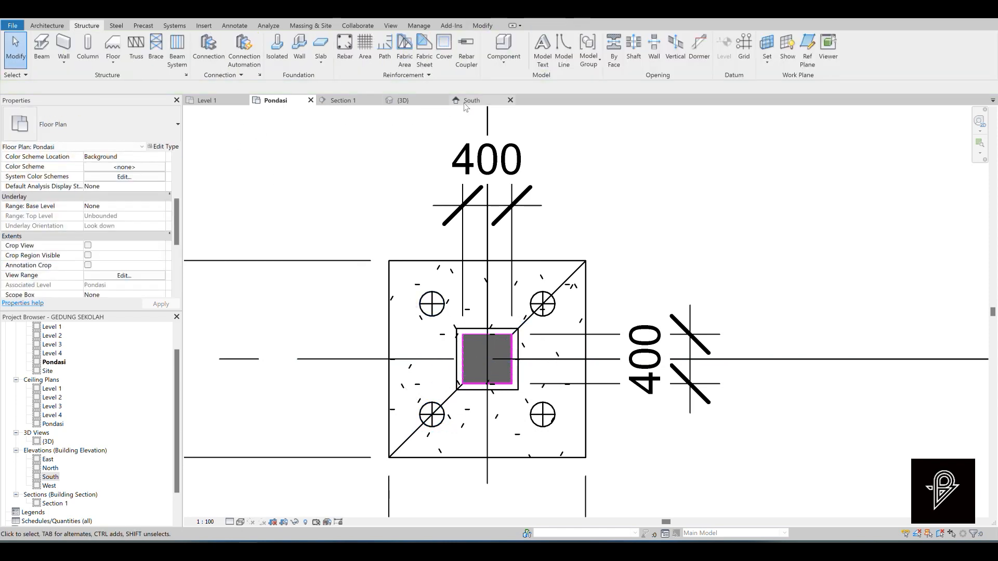
# Check the four piles under the footing in the 3D view and South elevation, and look at Section 1.
pyautogui.click(466, 103)
pyautogui.scroll(-4, 432, 294)
pyautogui.click(402, 101)
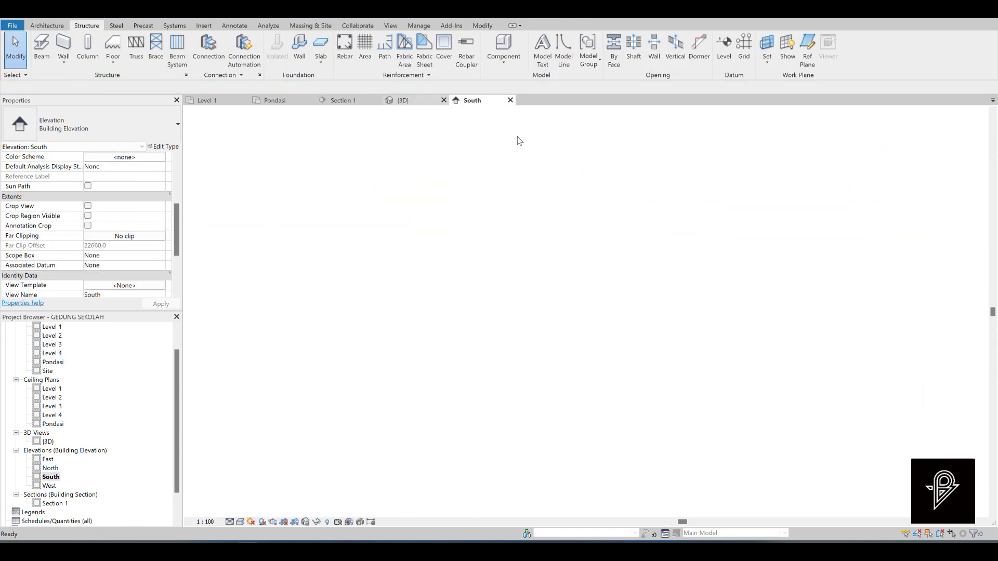
pyautogui.scroll(3, 460, 248)
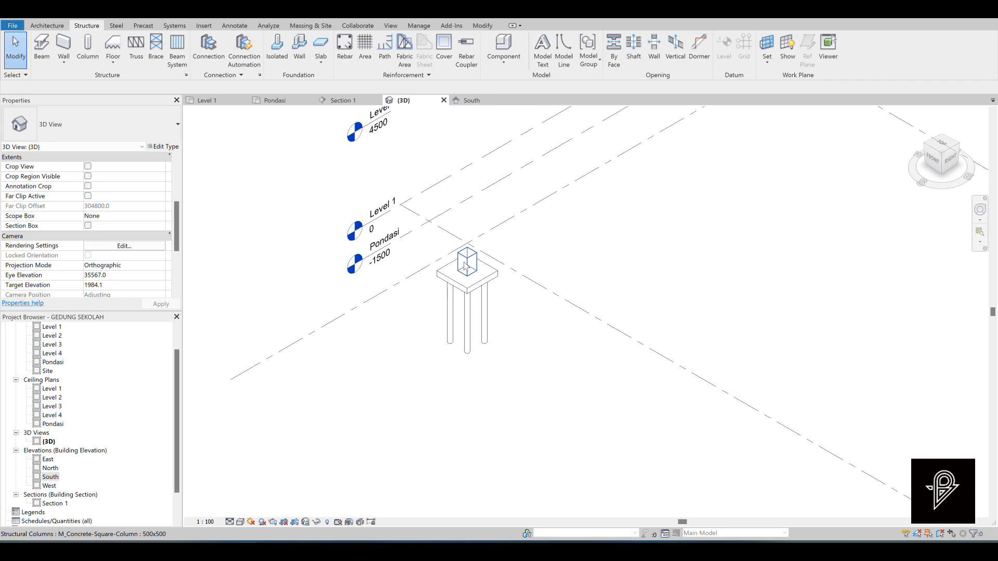
pyautogui.click(470, 102)
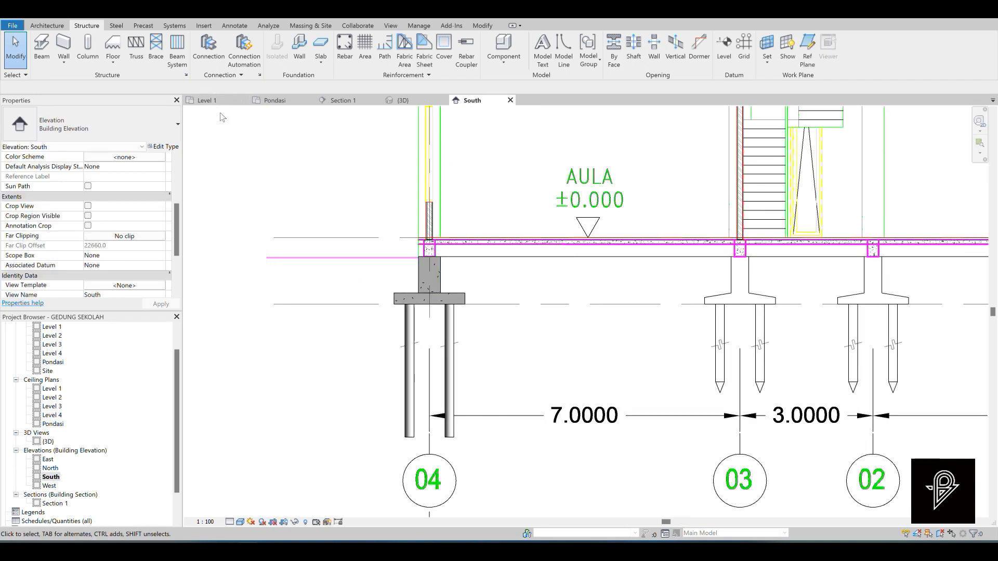
pyautogui.click(336, 101)
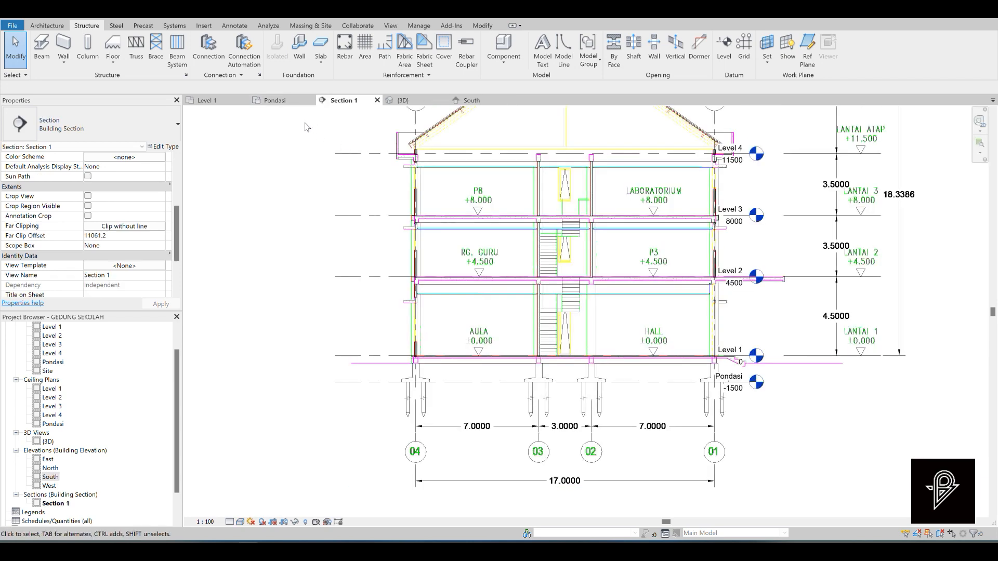
# Return to the Pondasi plan and set its visual style to Shaded.
pyautogui.click(275, 100)
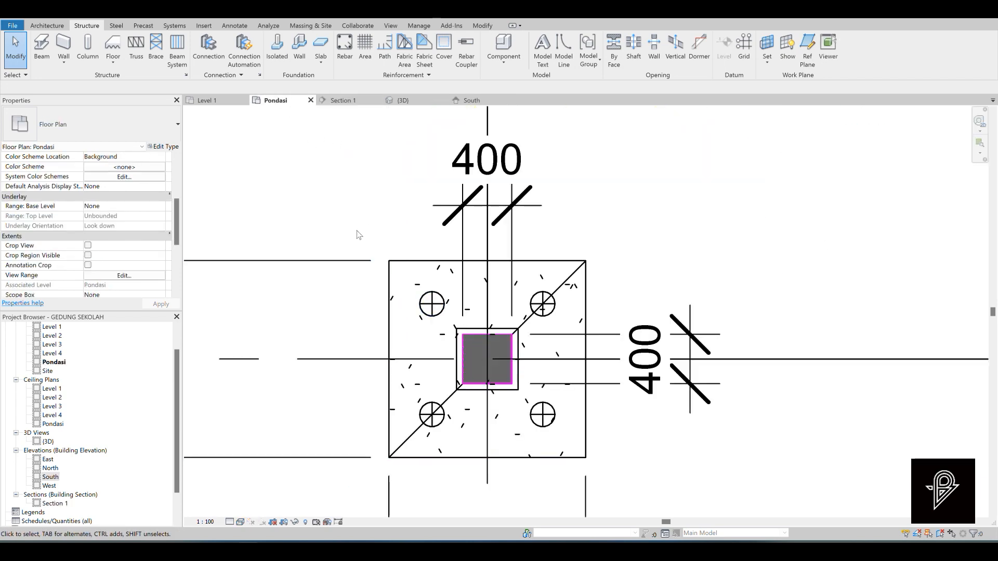
pyautogui.scroll(-2, 356, 232)
pyautogui.press('s')
pyautogui.press('d')
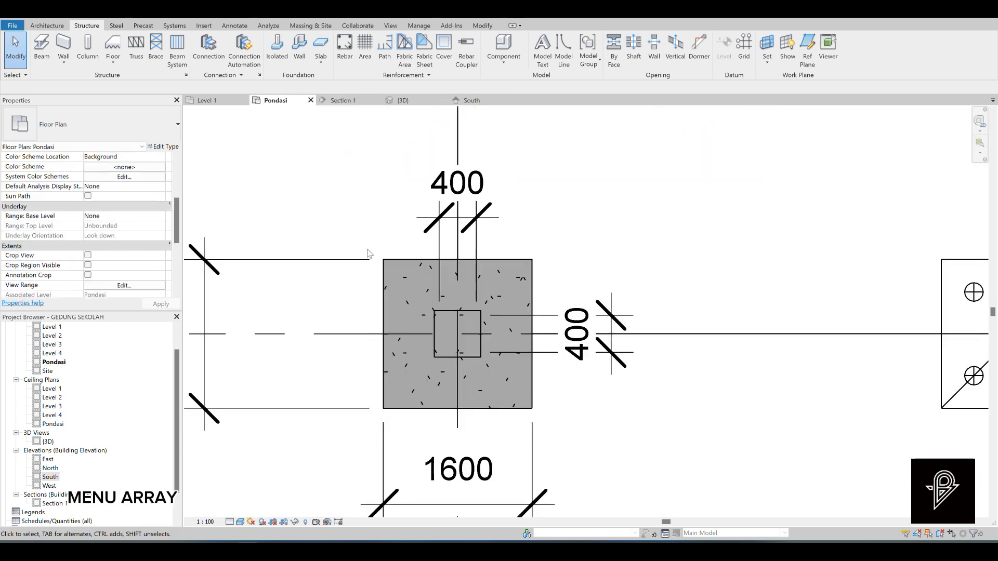
# Select the footing together with its column and four piles in the Pondasi plan, checking the selection in the 3D view.
pyautogui.scroll(-1, 458, 321)
pyautogui.moveTo(347, 247); pyautogui.dragTo(553, 407)
pyautogui.click(403, 100)
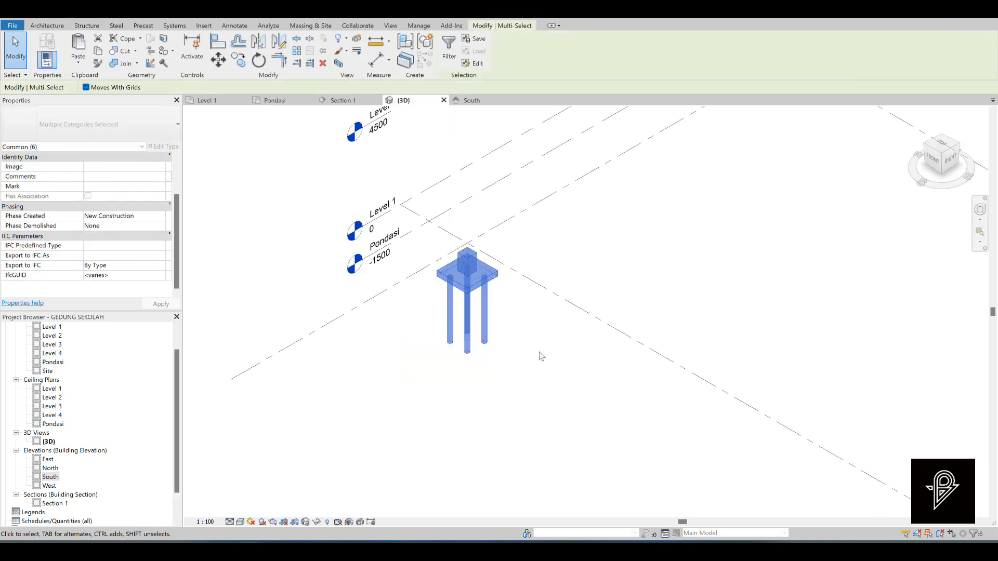
pyautogui.scroll(3, 464, 271)
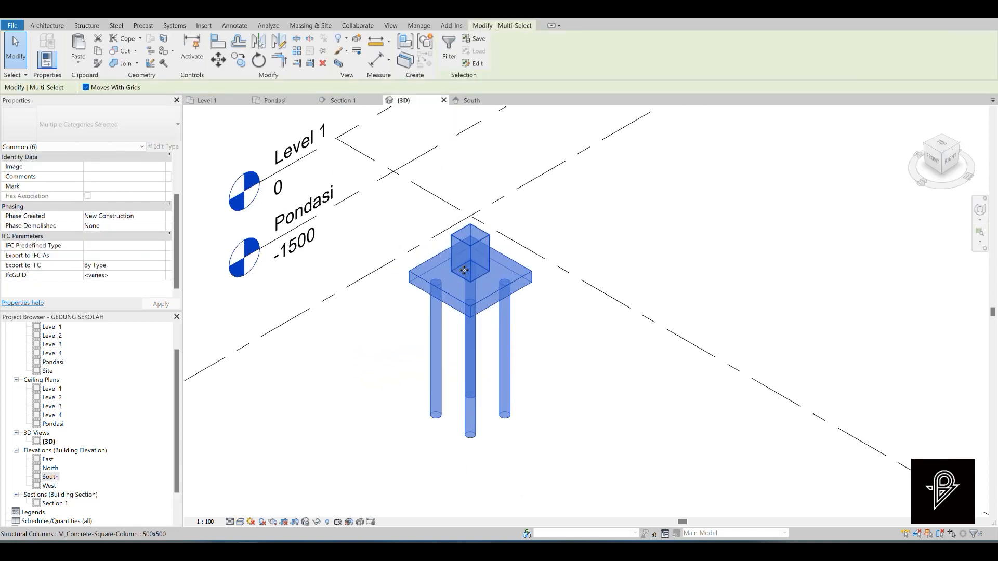
pyautogui.click(272, 102)
pyautogui.scroll(-2, 370, 234)
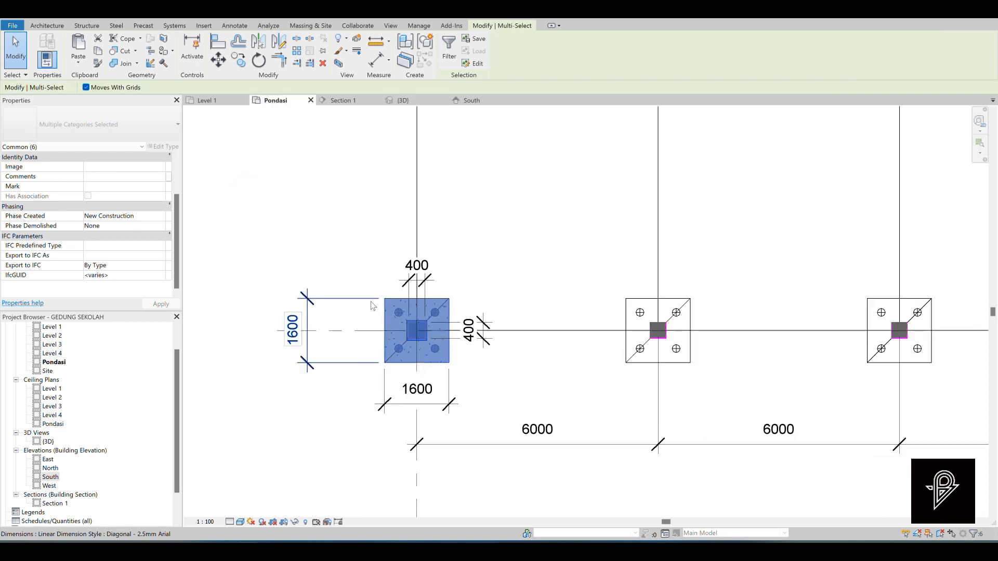
pyautogui.scroll(2, 411, 328)
pyautogui.scroll(-4, 410, 327)
pyautogui.scroll(1, 408, 321)
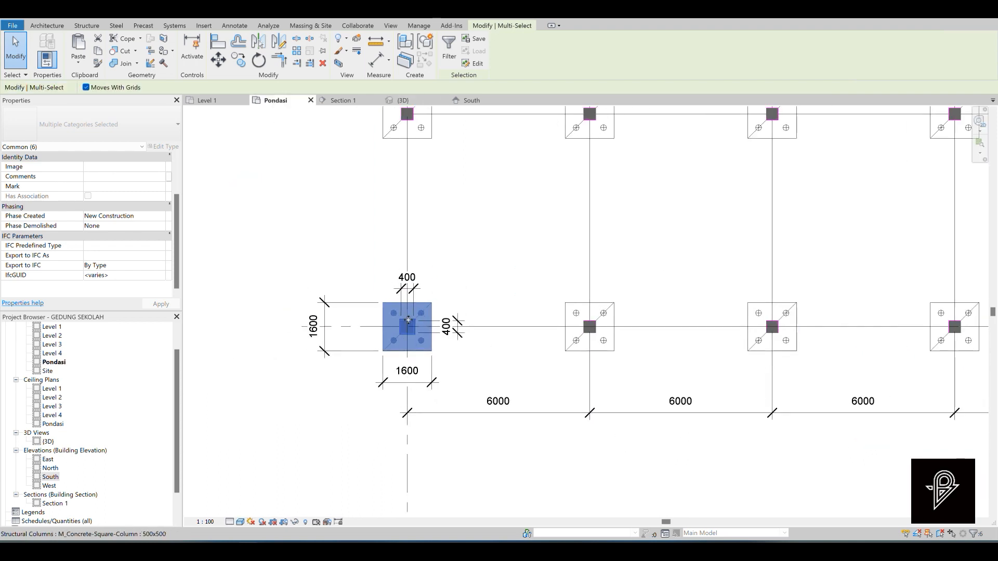
pyautogui.scroll(-1, 408, 321)
pyautogui.scroll(-1, 442, 322)
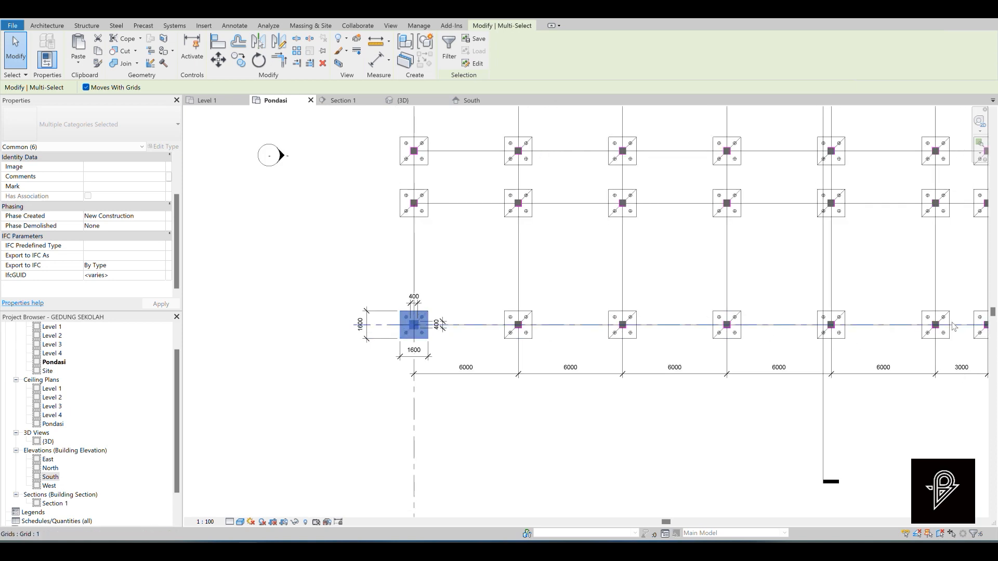
# Array the selected foundation assembly linearly along grid 1 with 6000 mm spacing and a count of 6.
pyautogui.press('g')
pyautogui.press('p')
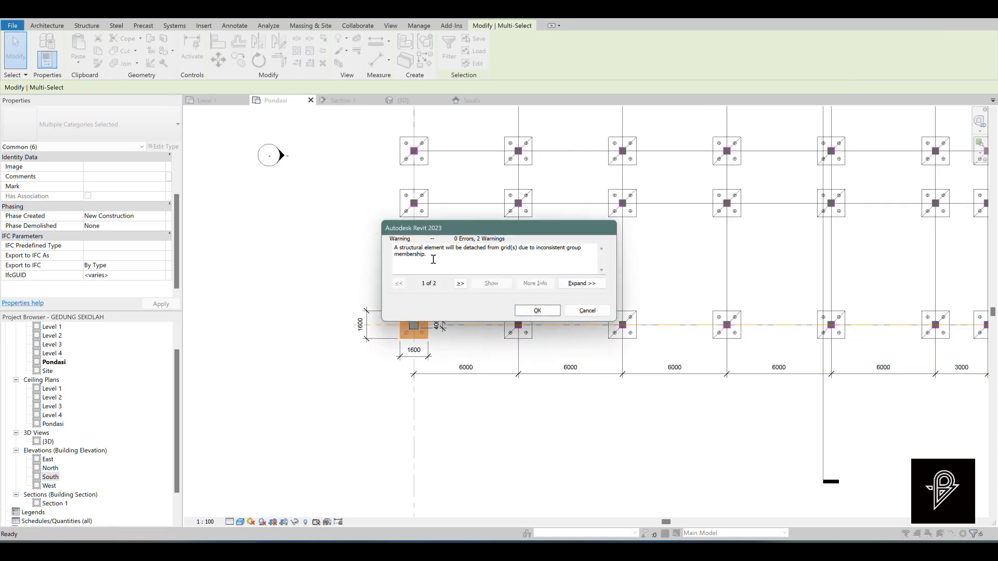
pyautogui.click(536, 311)
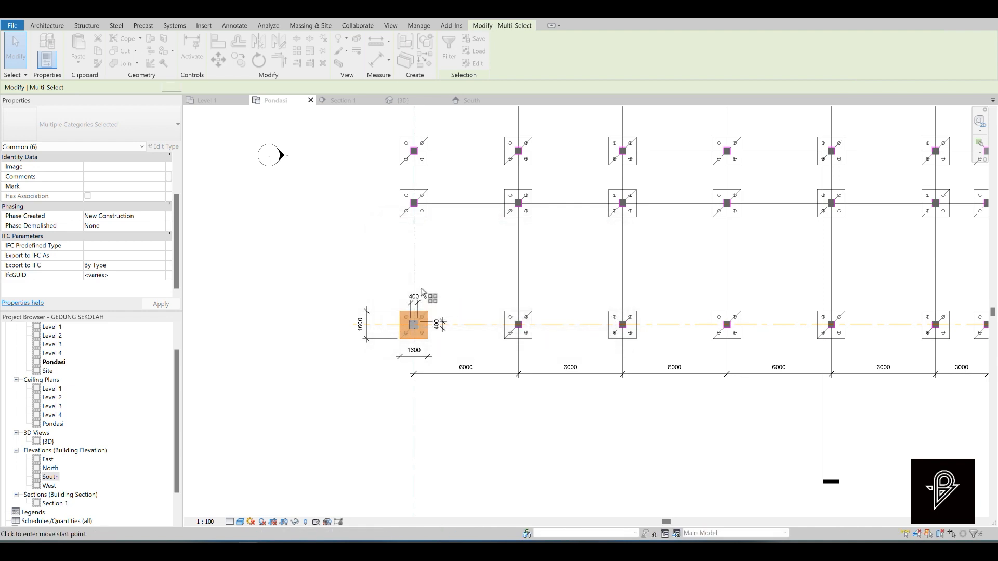
pyautogui.press('a')
pyautogui.press('r')
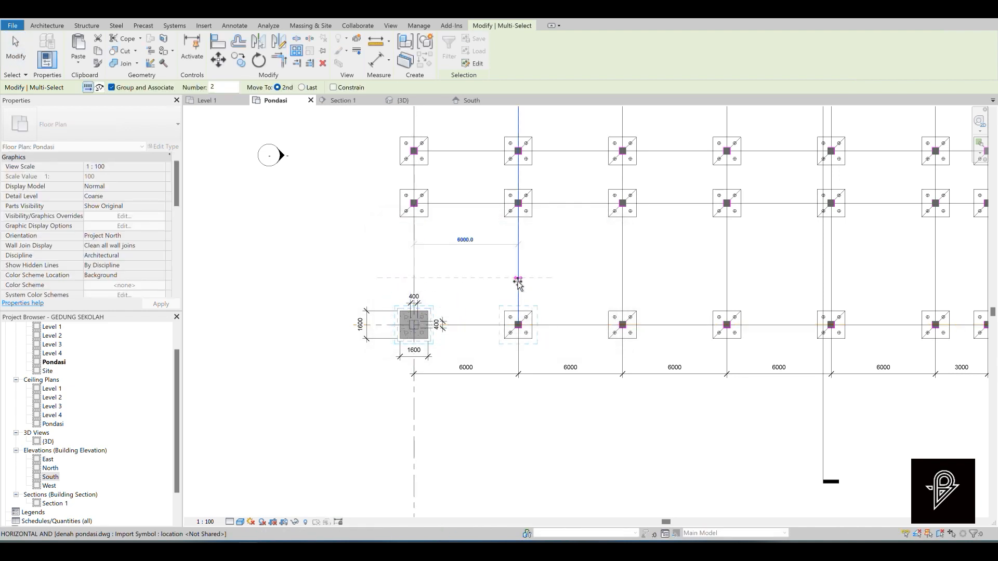
pyautogui.click(518, 282)
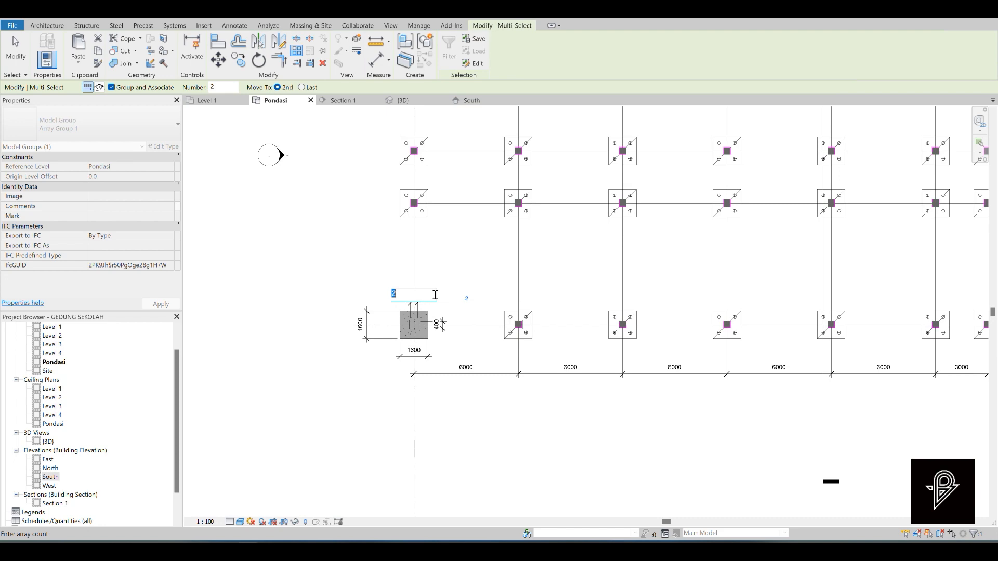
pyautogui.write('6')
pyautogui.press('Return')
pyautogui.moveTo(865, 322); pyautogui.dragTo(649, 331, button='middle')
pyautogui.press('Escape')
pyautogui.scroll(-3, 649, 330)
pyautogui.scroll(1, 382, 328)
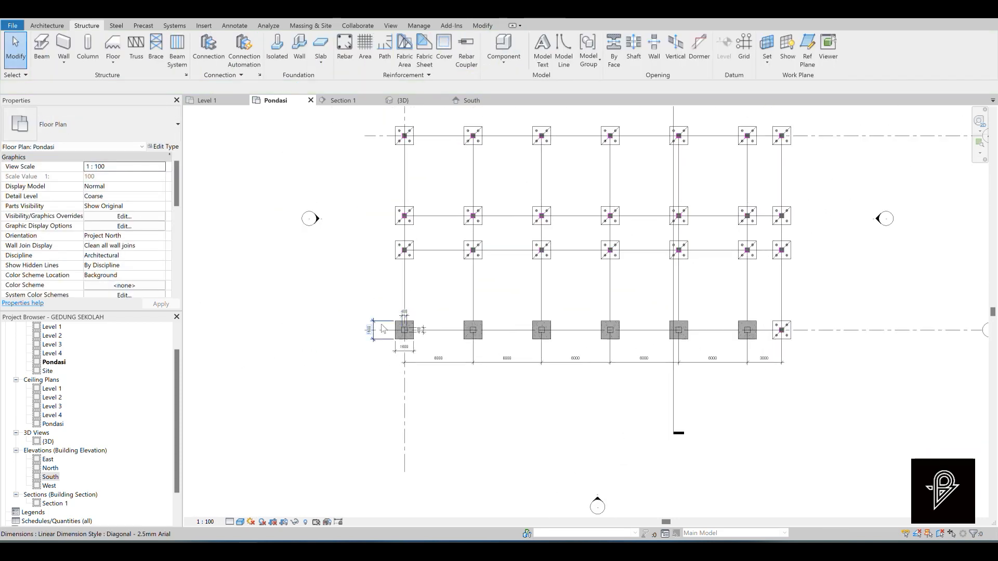
# Delete the 1600 and 400 size dimensions around the first footing on grid 1.
pyautogui.click(383, 327)
pyautogui.scroll(1, 400, 353)
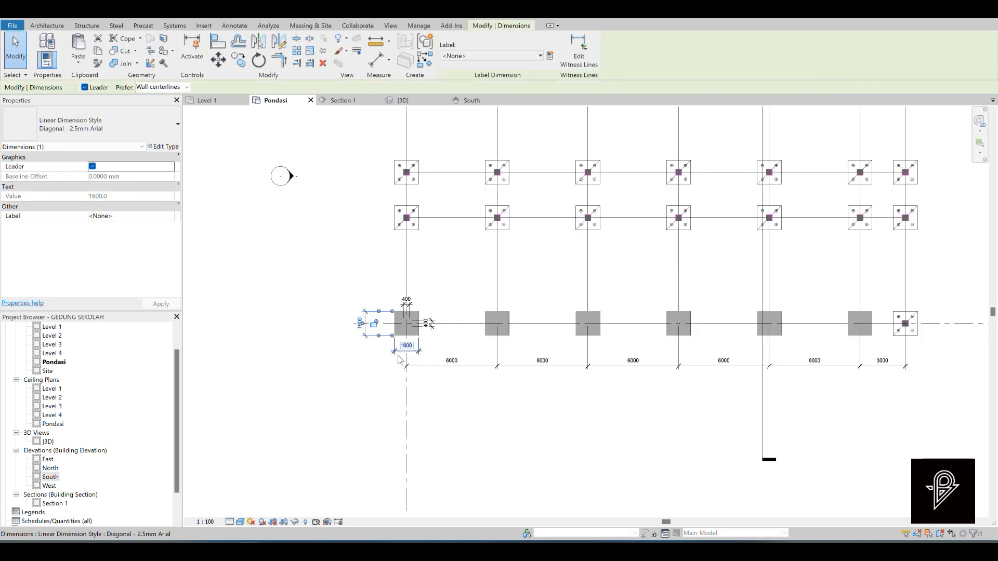
pyautogui.press('Escape')
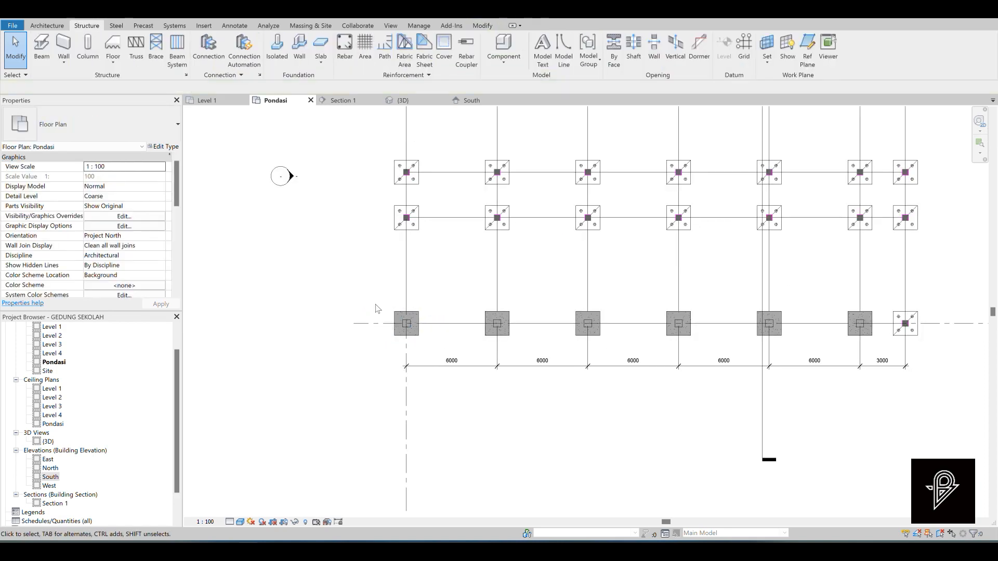
# Ungroup the six arrayed foundations and copy the last one 3000 mm along grid 1 onto the end footing symbol.
pyautogui.moveTo(375, 304); pyautogui.dragTo(915, 350)
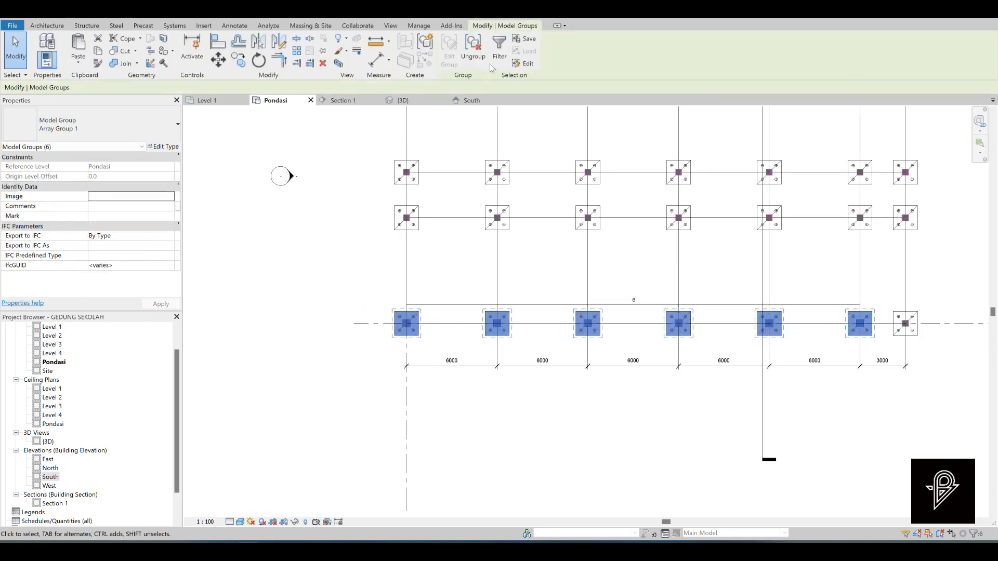
pyautogui.click(473, 50)
pyautogui.moveTo(816, 287); pyautogui.dragTo(894, 347)
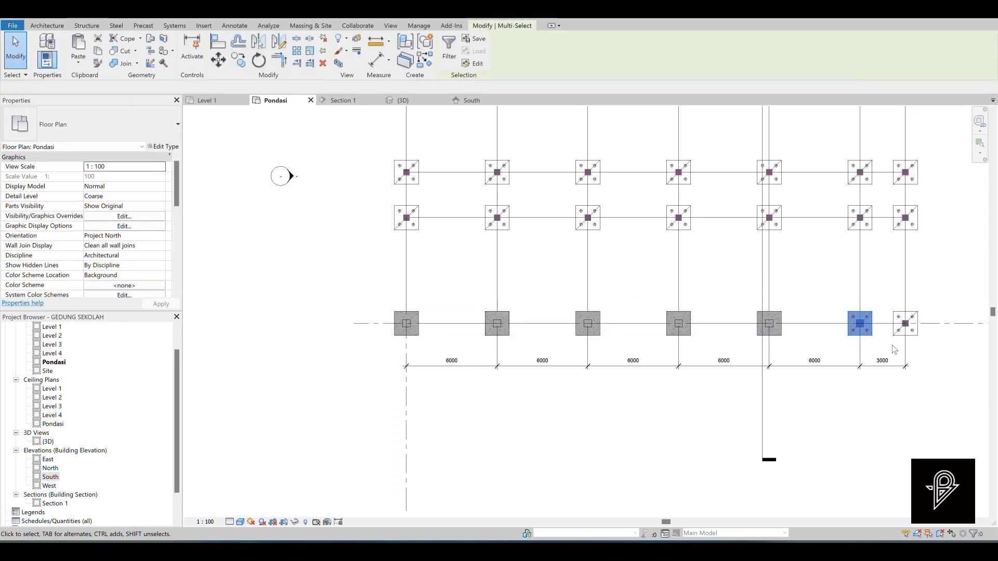
pyautogui.press('c')
pyautogui.press('o')
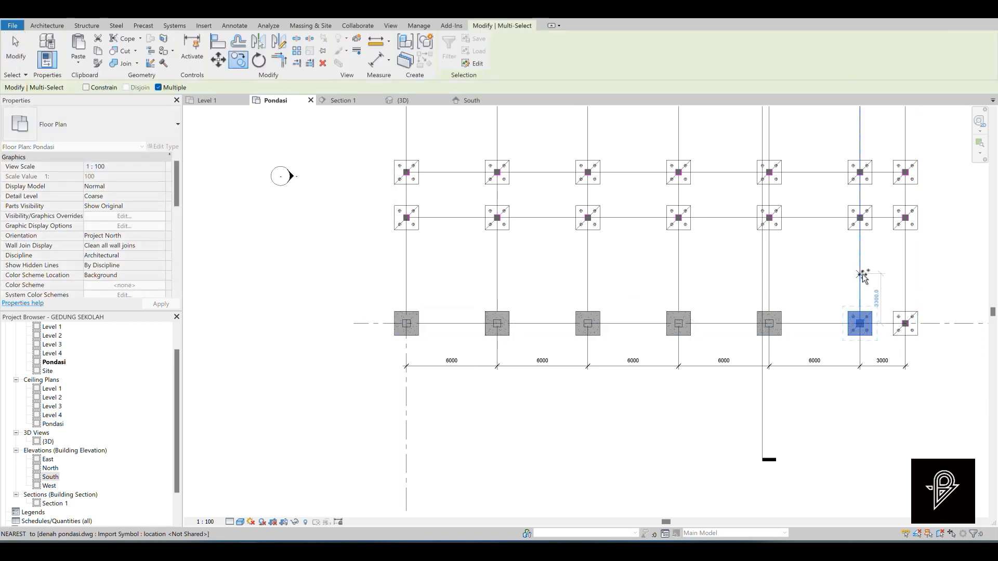
pyautogui.click(859, 274)
pyautogui.click(905, 274)
pyautogui.press('Escape')
pyautogui.press('Escape')
# Copy the complete row of seven foundations on grid 1 onto the three other footing rows, up to grid 4.
pyautogui.scroll(-2, 564, 318)
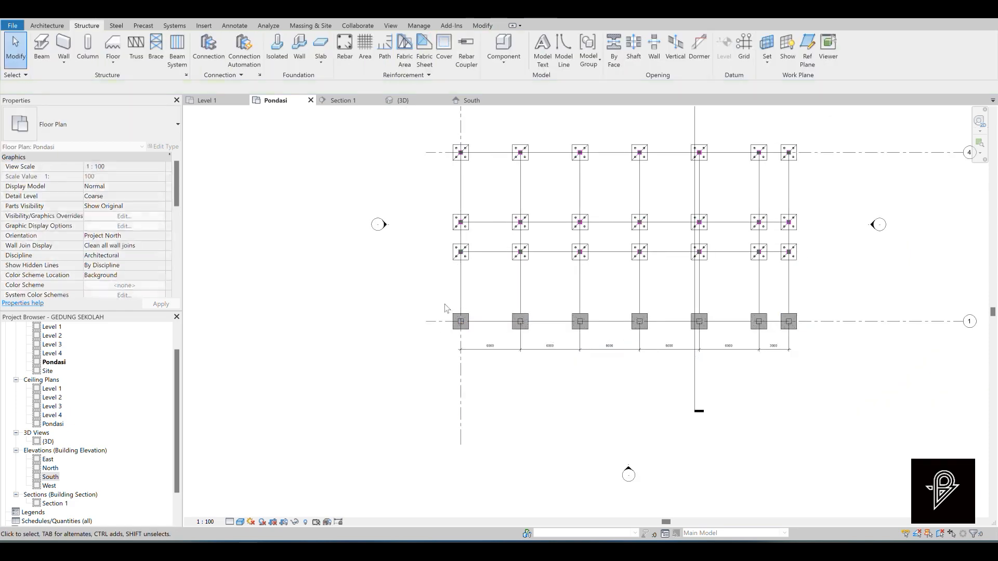
pyautogui.moveTo(444, 307); pyautogui.dragTo(816, 341)
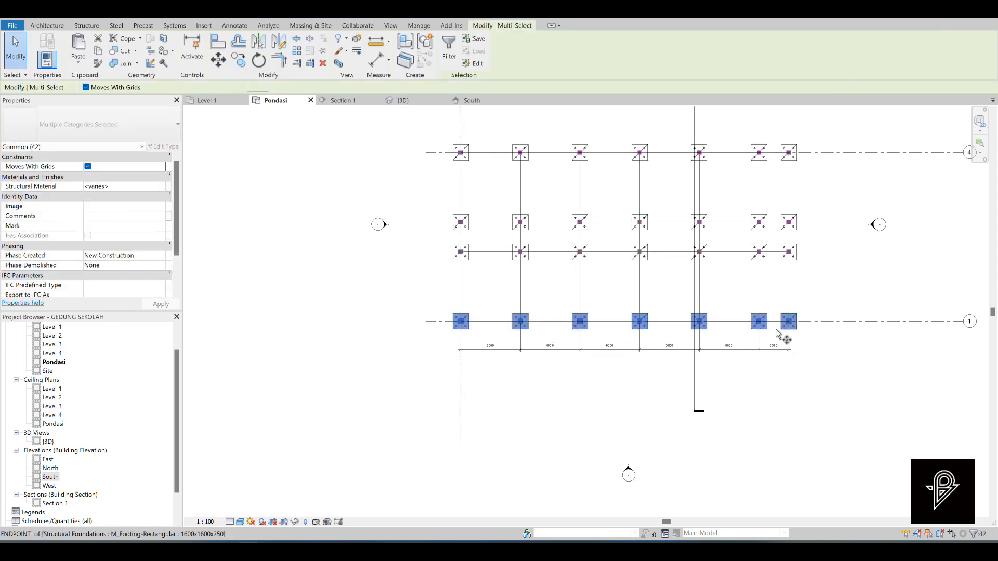
pyautogui.press('c')
pyautogui.press('o')
pyautogui.click(719, 321)
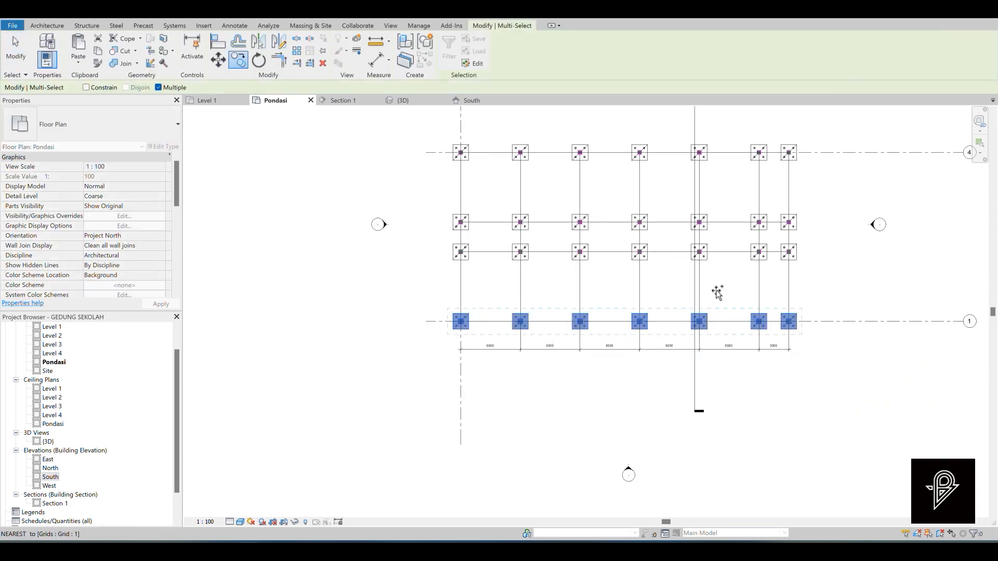
pyautogui.click(719, 232)
pyautogui.click(720, 222)
pyautogui.click(719, 152)
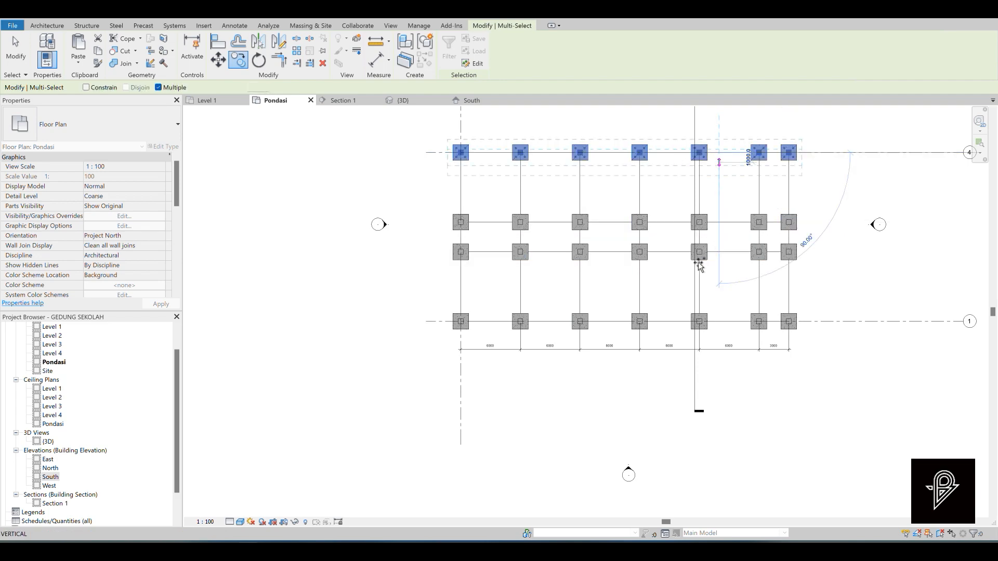
pyautogui.scroll(-1, 620, 360)
pyautogui.press('Escape')
pyautogui.press('Escape')
# Check the copied foundations in the 3D view and look over the Level 1 plan.
pyautogui.click(229, 99)
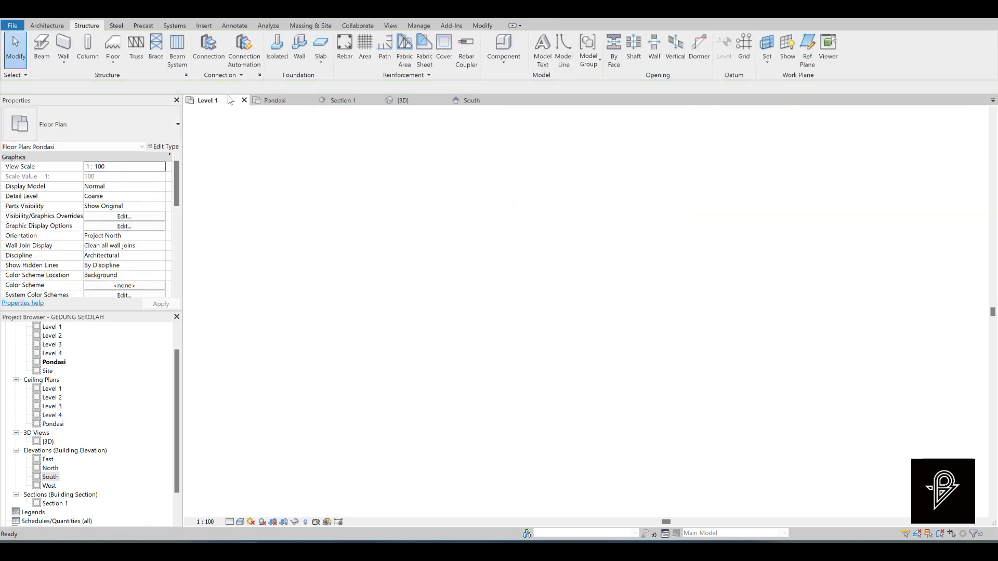
pyautogui.click(416, 102)
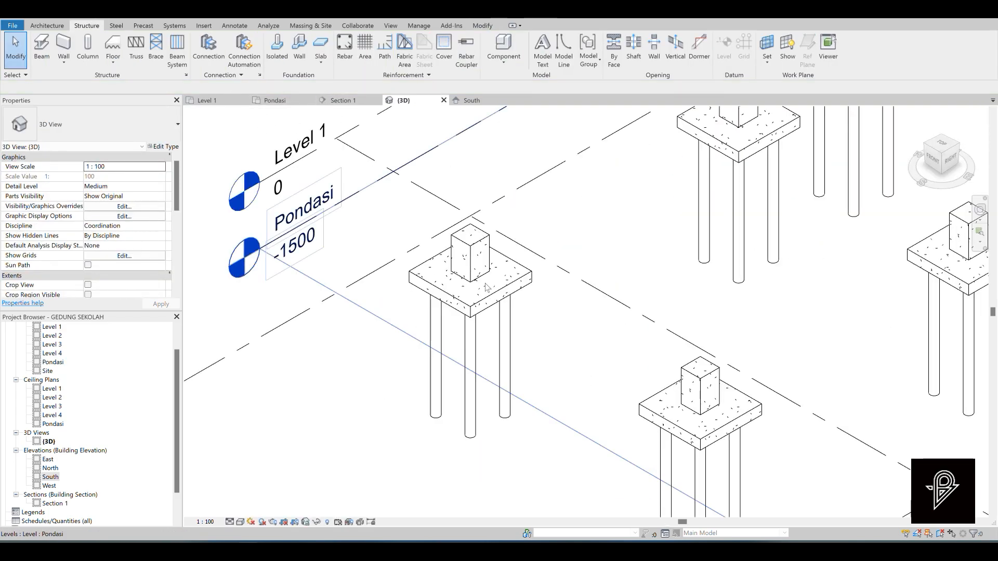
pyautogui.scroll(-5, 464, 137)
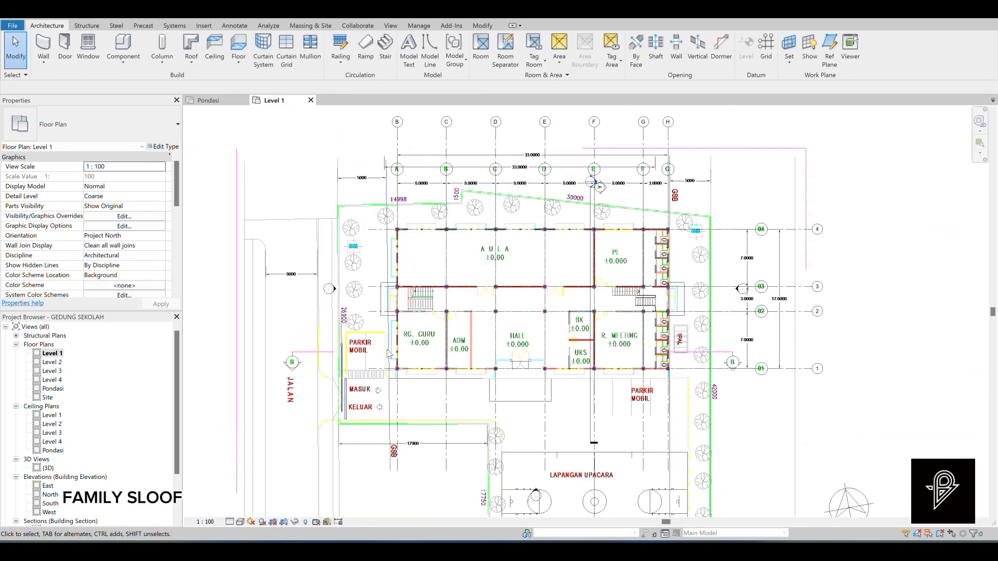
pyautogui.scroll(-1, 459, 198)
pyautogui.scroll(2, 458, 198)
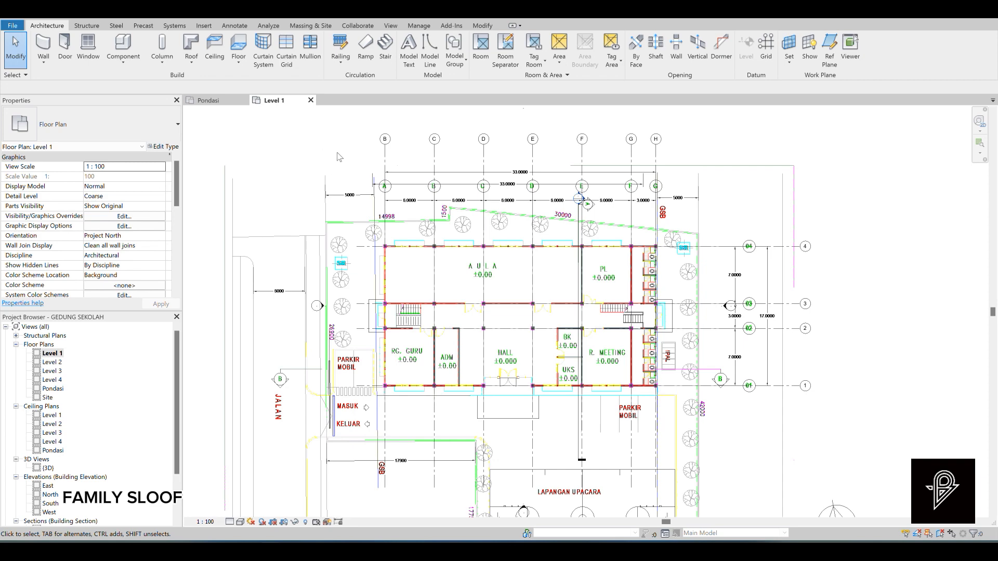
# Load the M_Concrete-Rectangular Beam family from the English US library's Structural Framing, Concrete folder.
pyautogui.click(203, 25)
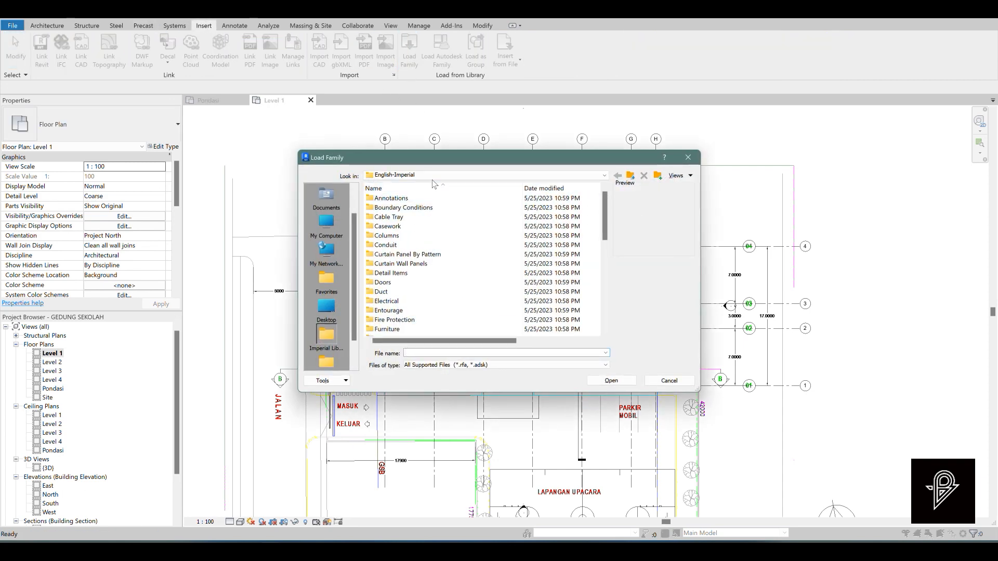
pyautogui.click(434, 176)
pyautogui.click(422, 232)
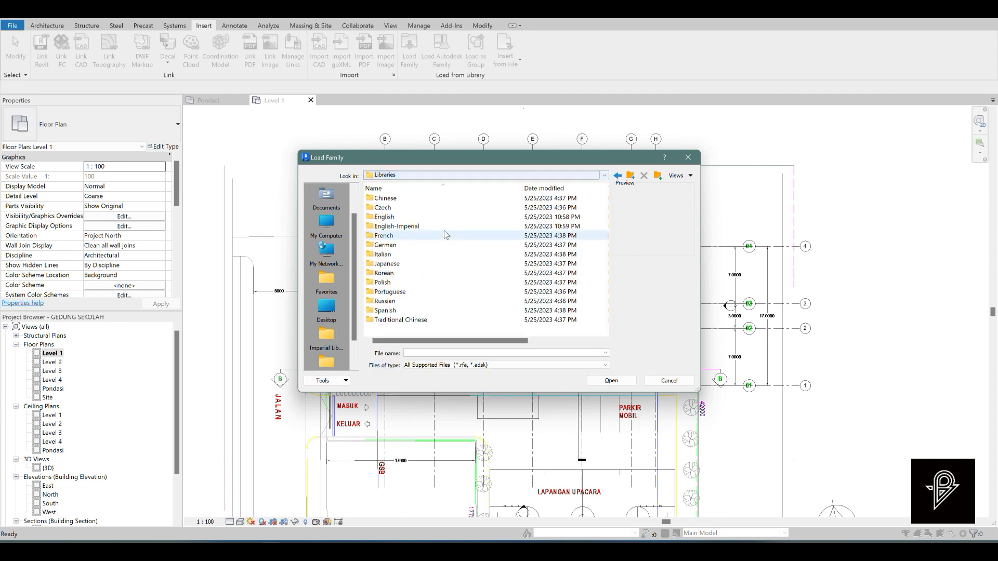
pyautogui.doubleClick(398, 219)
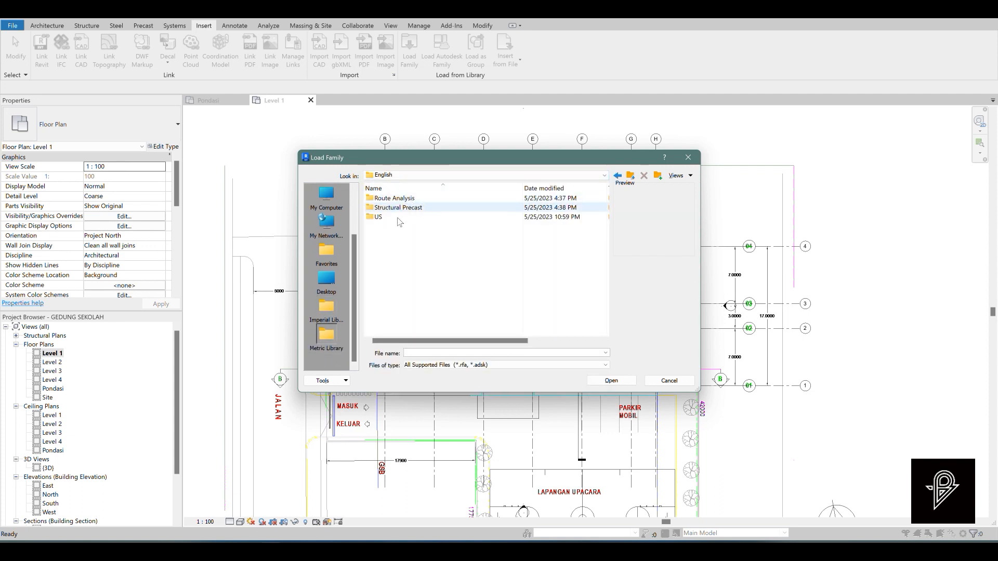
pyautogui.doubleClick(397, 217)
pyautogui.scroll(-6, 422, 258)
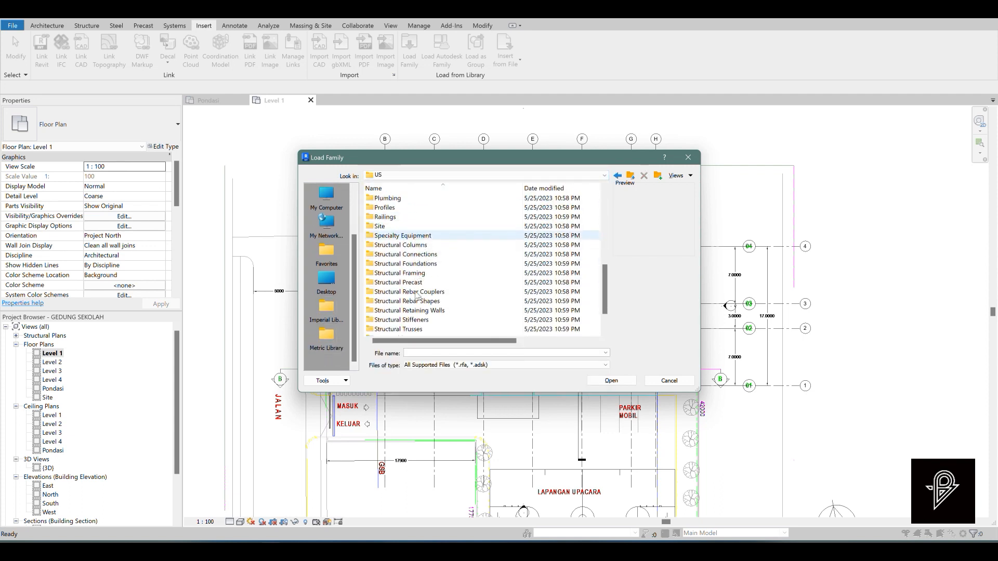
pyautogui.doubleClick(412, 274)
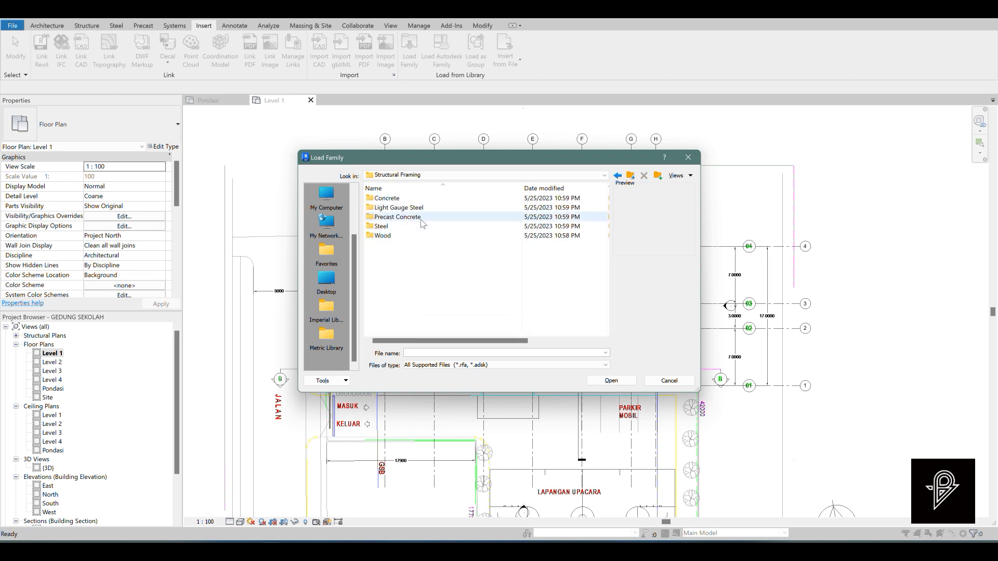
pyautogui.doubleClick(413, 198)
pyautogui.click(416, 201)
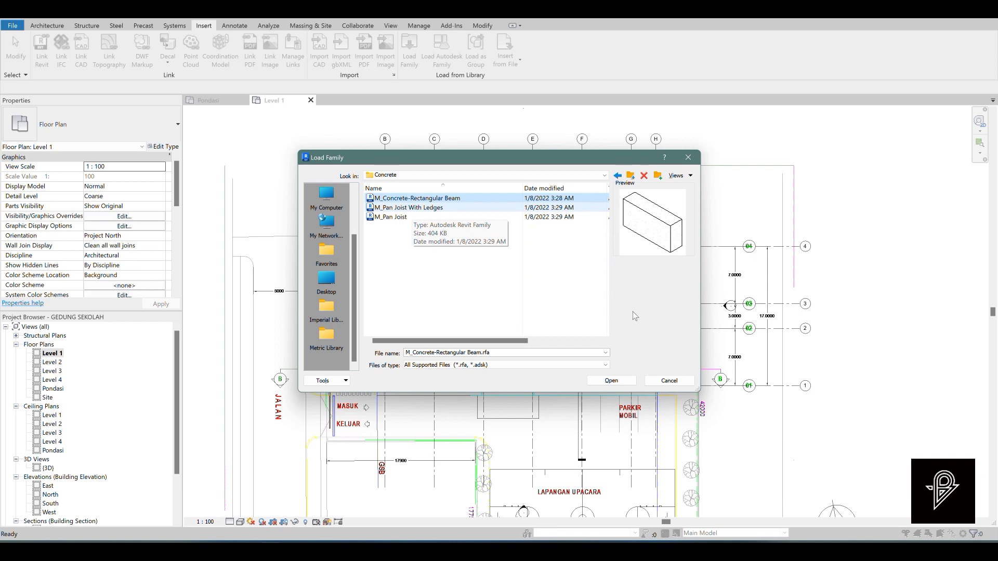
pyautogui.click(611, 381)
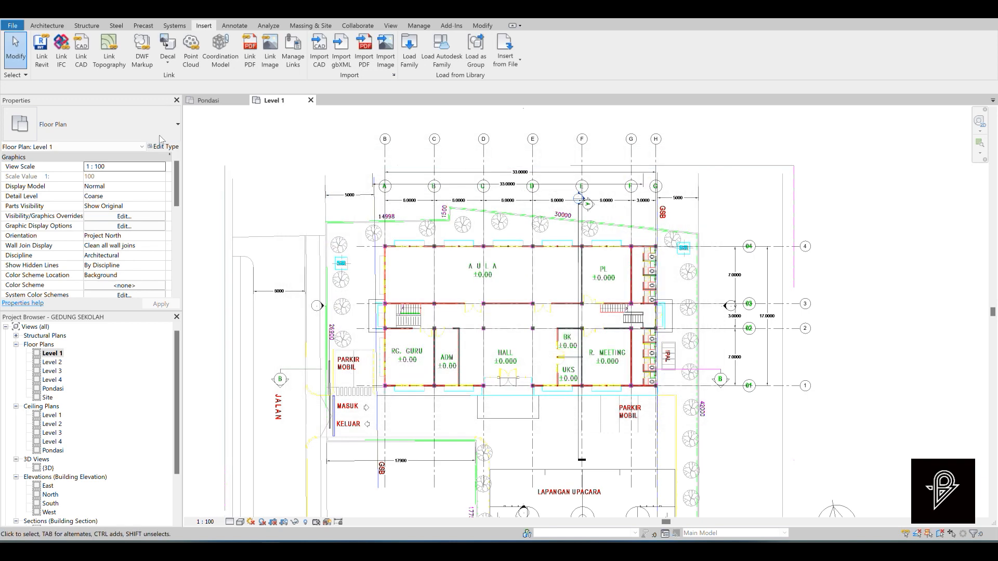
# Start a Beam, open its type properties, and switch to AutoCAD to examine the sloof sections in the detail struktur drawing.
pyautogui.click(84, 27)
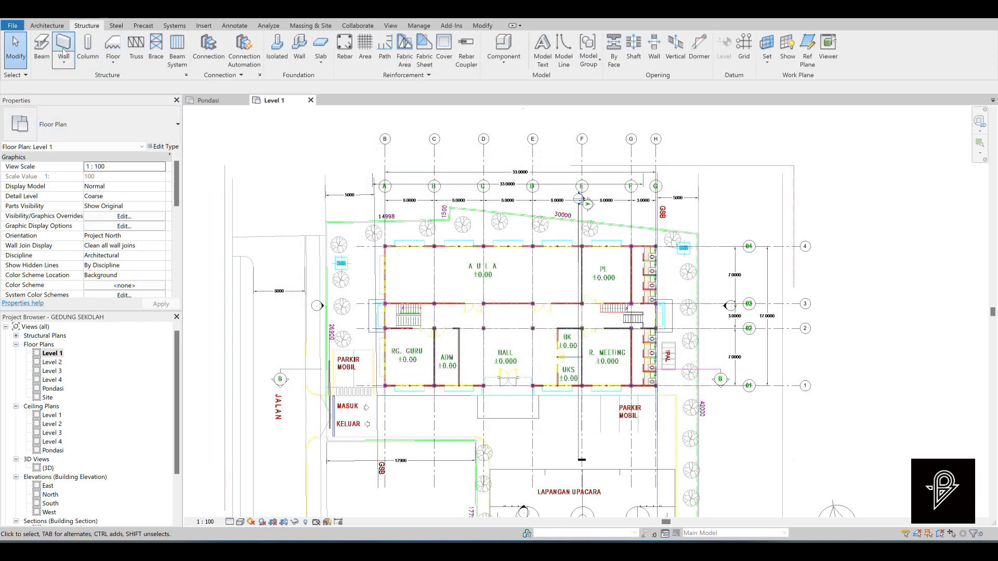
pyautogui.click(42, 49)
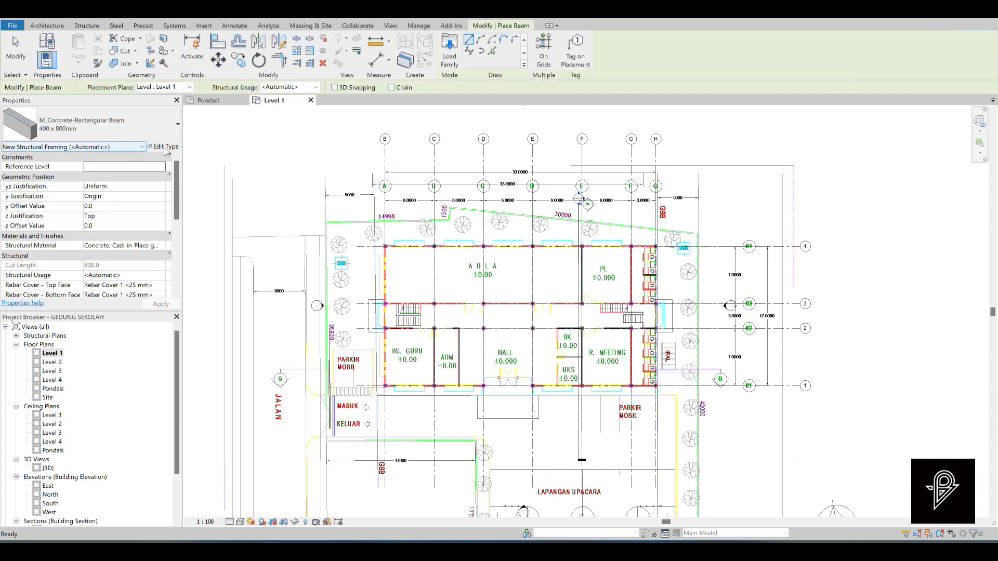
pyautogui.click(164, 147)
pyautogui.click(570, 162)
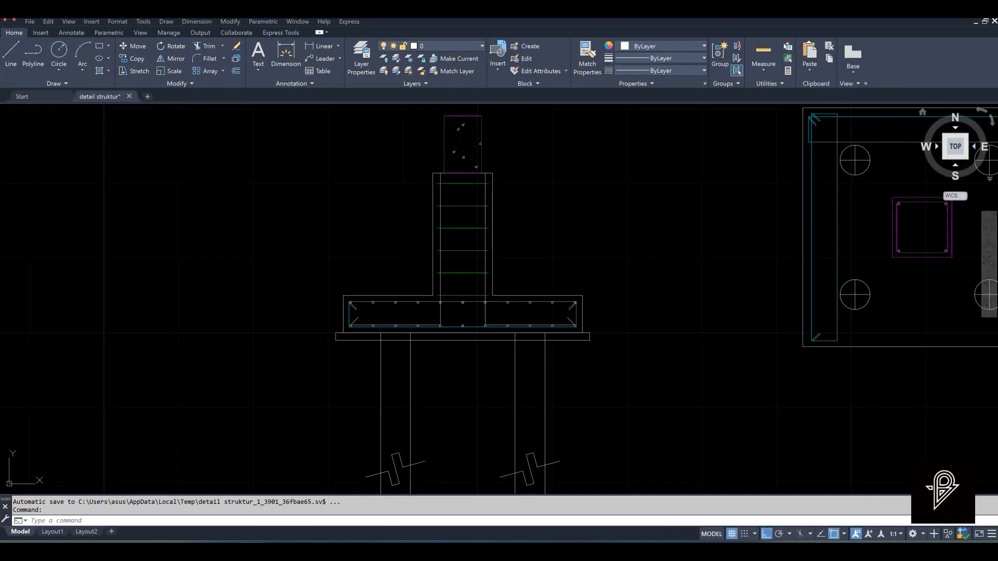
pyautogui.scroll(-8, 331, 285)
pyautogui.scroll(12, 512, 261)
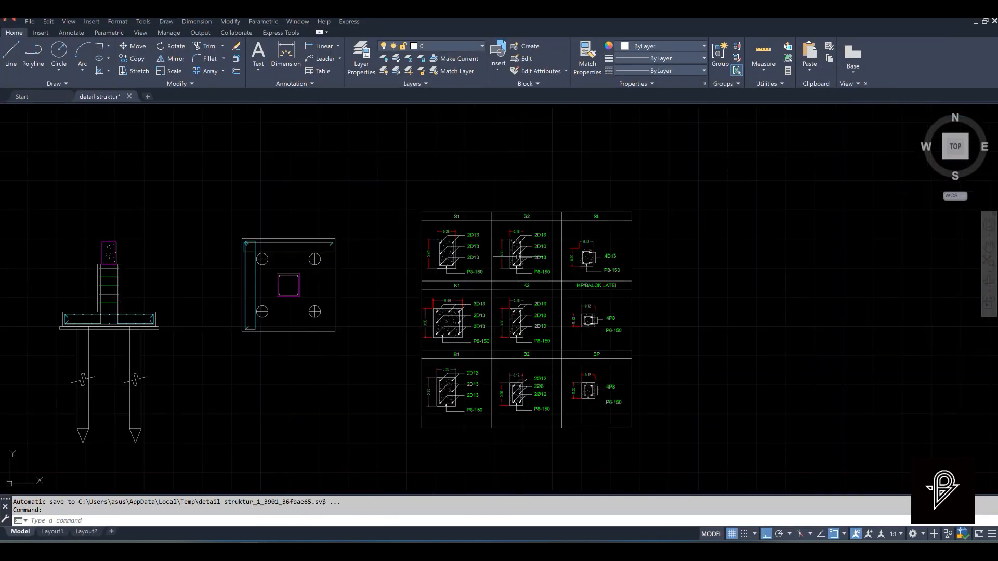
pyautogui.scroll(-2, 381, 187)
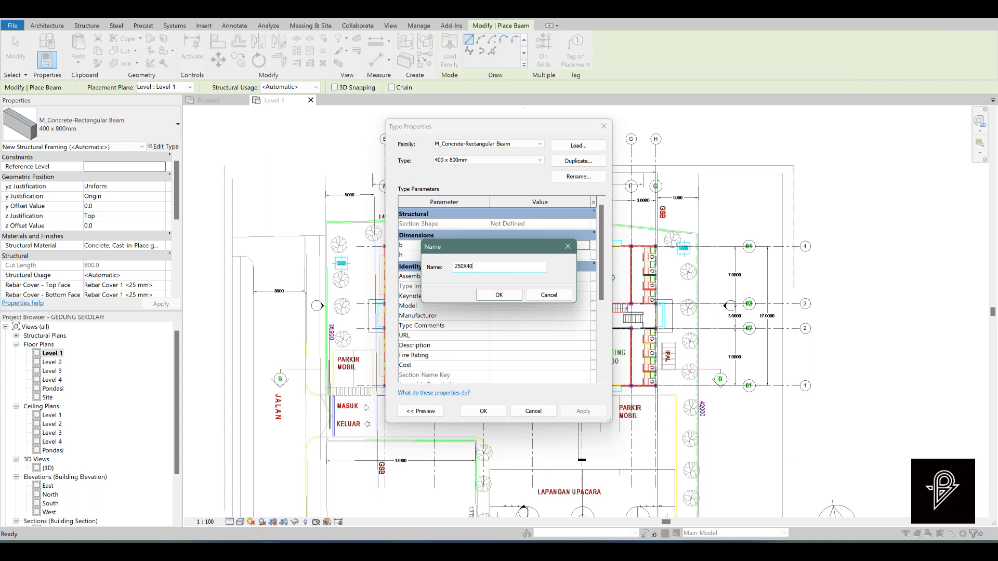
# Back in Revit, duplicate the rectangular beam type as 250X400 and set b to 250 and h to 400.
pyautogui.click(498, 295)
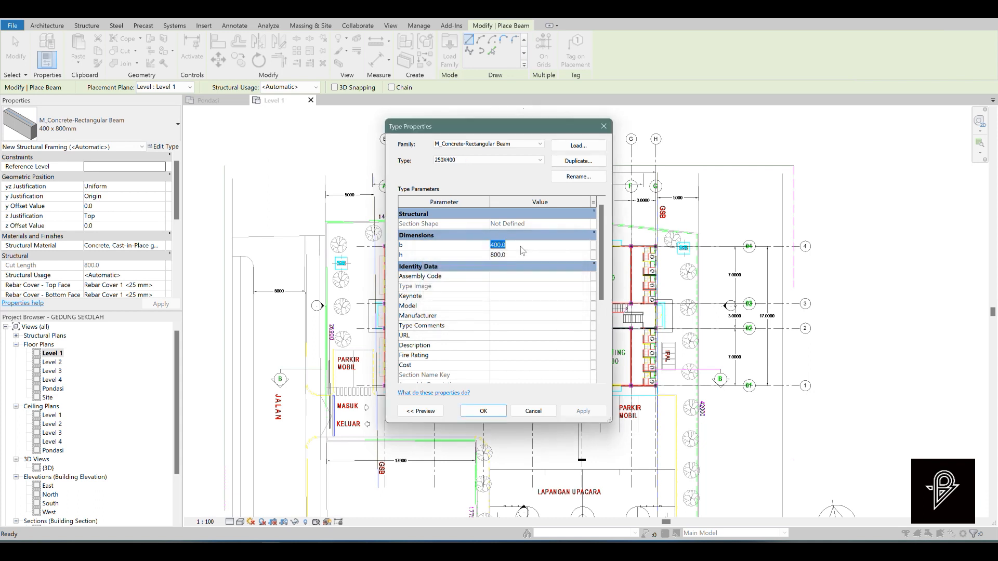
pyautogui.write('2')
pyautogui.write('400')
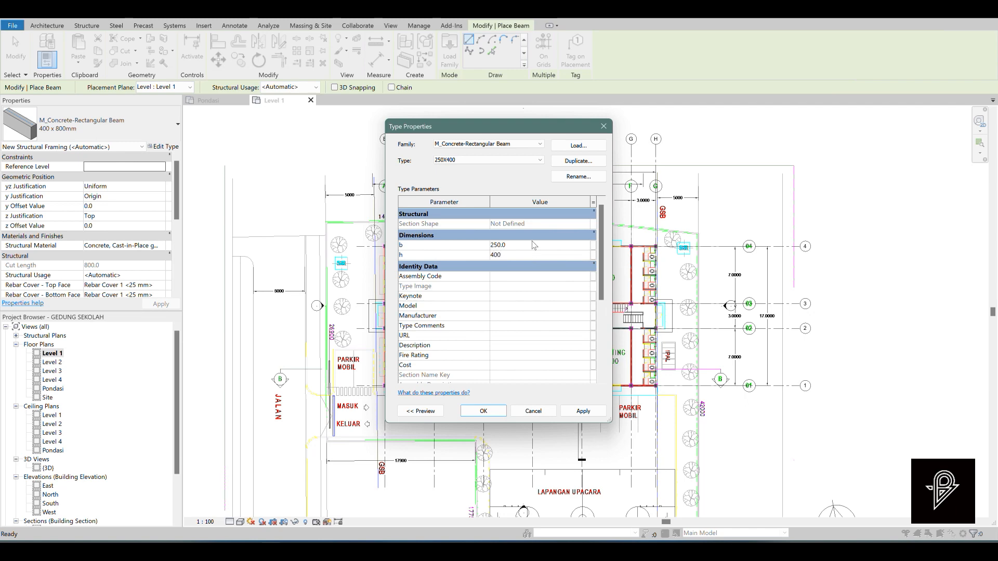
pyautogui.click(482, 411)
# Place a 250X400 beam on Level 1 along grid 4, from the column at grid B to the one at grid H.
pyautogui.scroll(10, 366, 217)
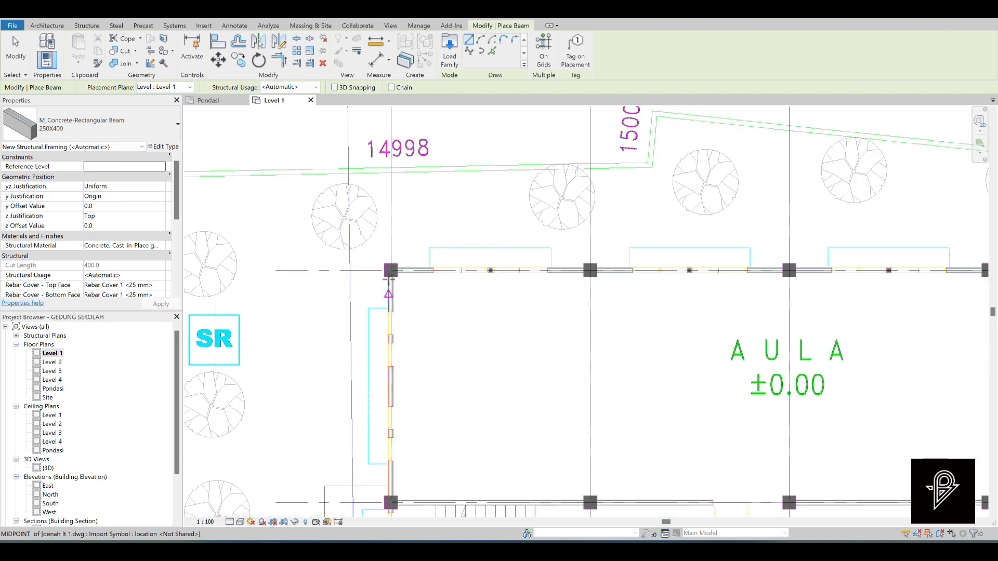
pyautogui.click(394, 263)
pyautogui.scroll(-10, 394, 263)
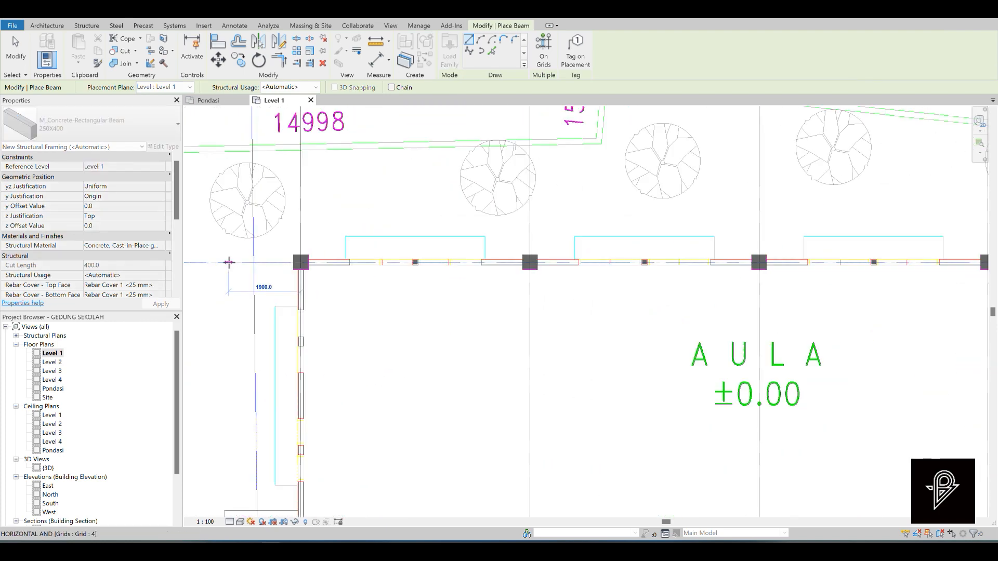
pyautogui.scroll(8, 809, 253)
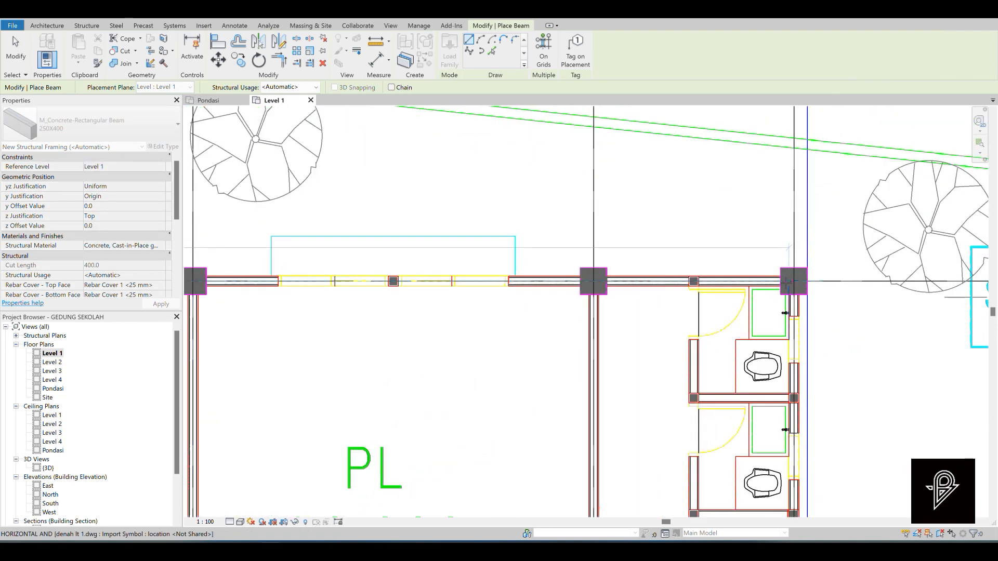
pyautogui.click(795, 281)
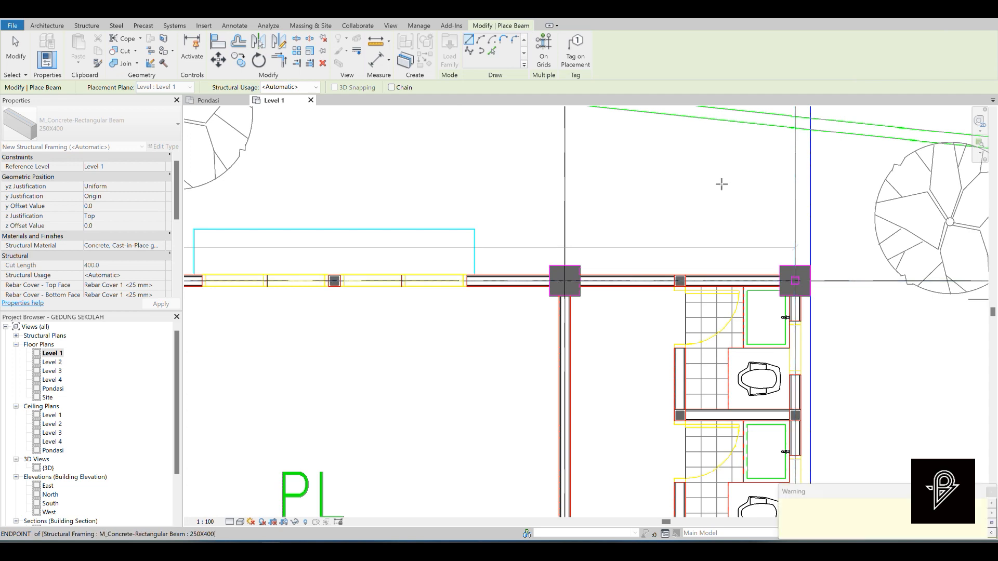
pyautogui.scroll(-2, 843, 483)
# Place a second 250X400 beam along grid H, from the corner column on grid 4 to the one on grid 1.
pyautogui.click(749, 289)
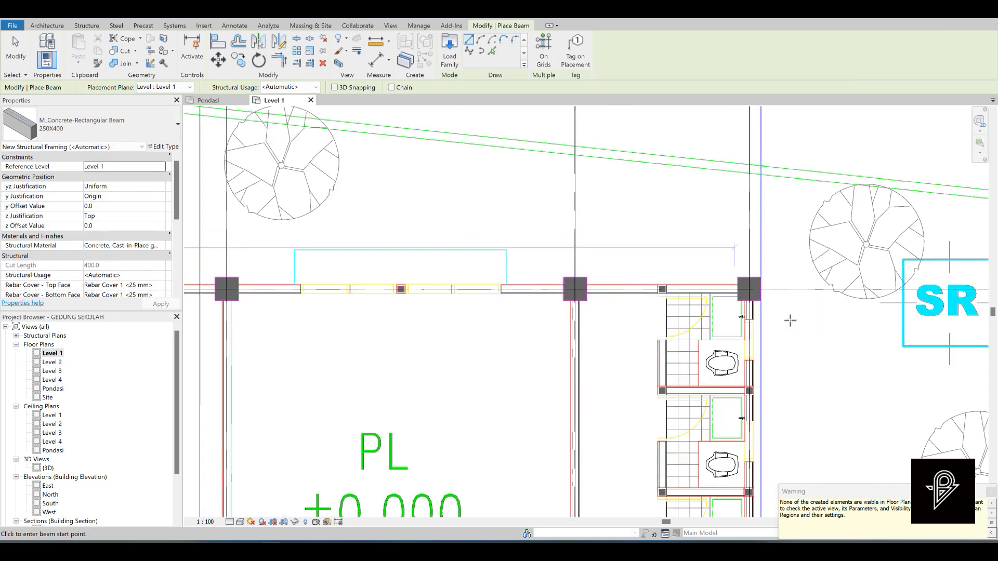
pyautogui.scroll(1, 842, 377)
pyautogui.scroll(-3, 721, 202)
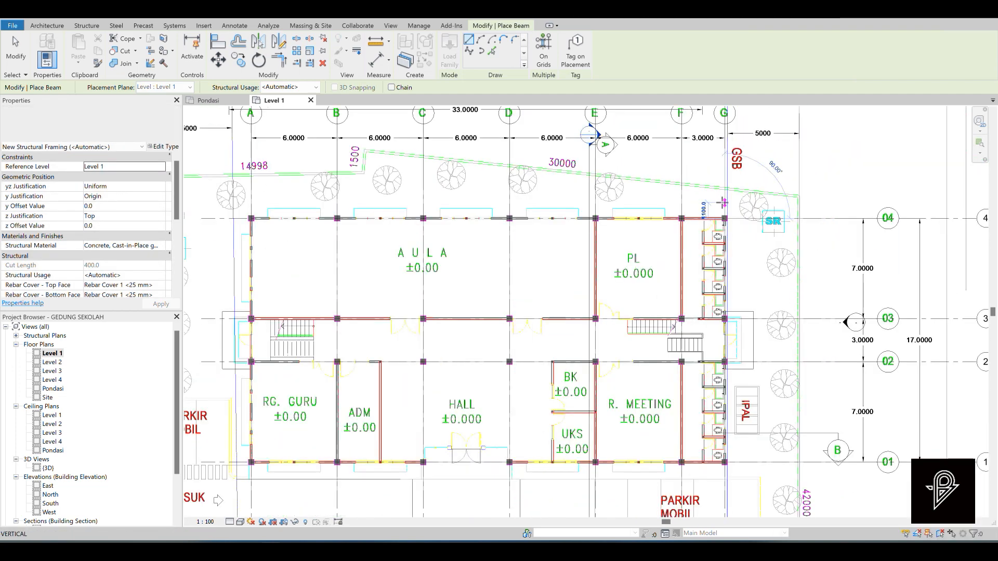
pyautogui.scroll(4, 728, 382)
pyautogui.scroll(6, 726, 383)
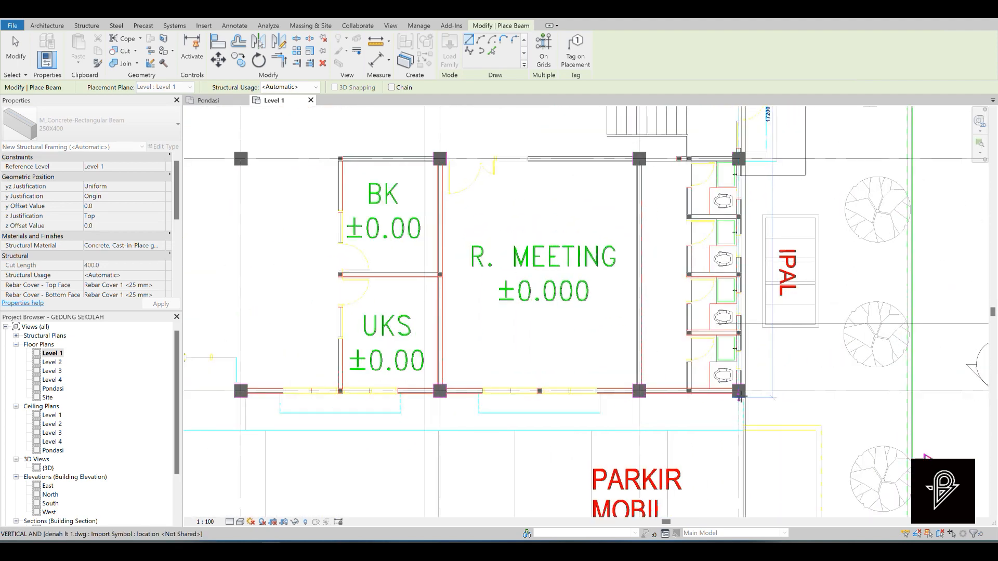
pyautogui.click(737, 389)
pyautogui.scroll(-5, 728, 347)
pyautogui.scroll(-6, 620, 388)
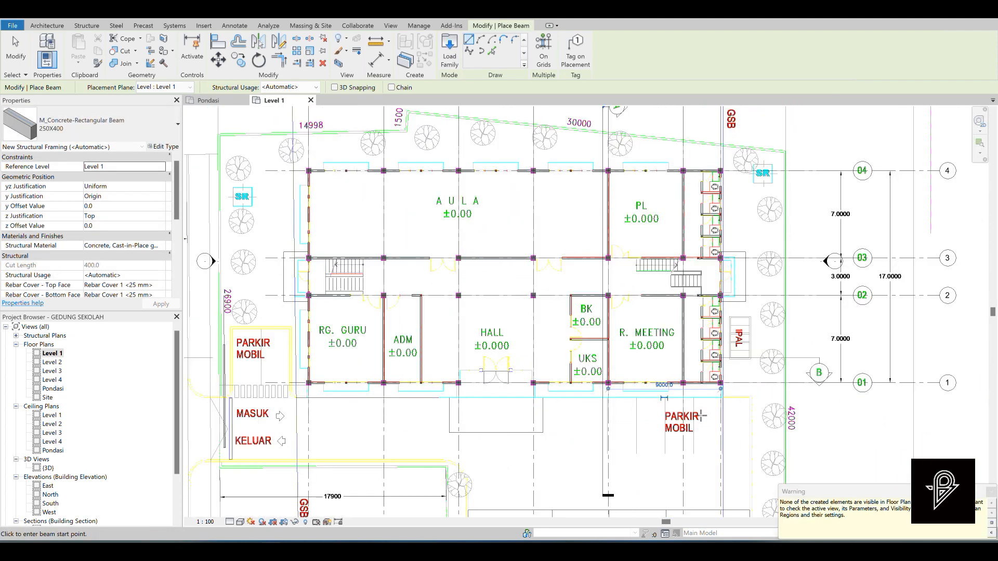
pyautogui.press('Escape')
pyautogui.press('Escape')
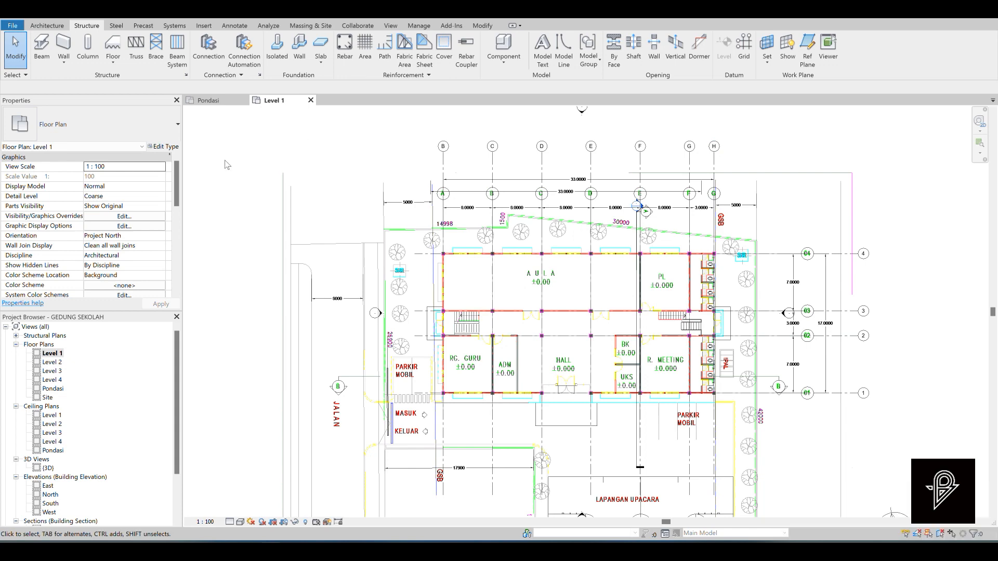
# Examine the two new beams and their corner joint above the foundation columns in the 3D view.
pyautogui.scroll(-2, 75, 400)
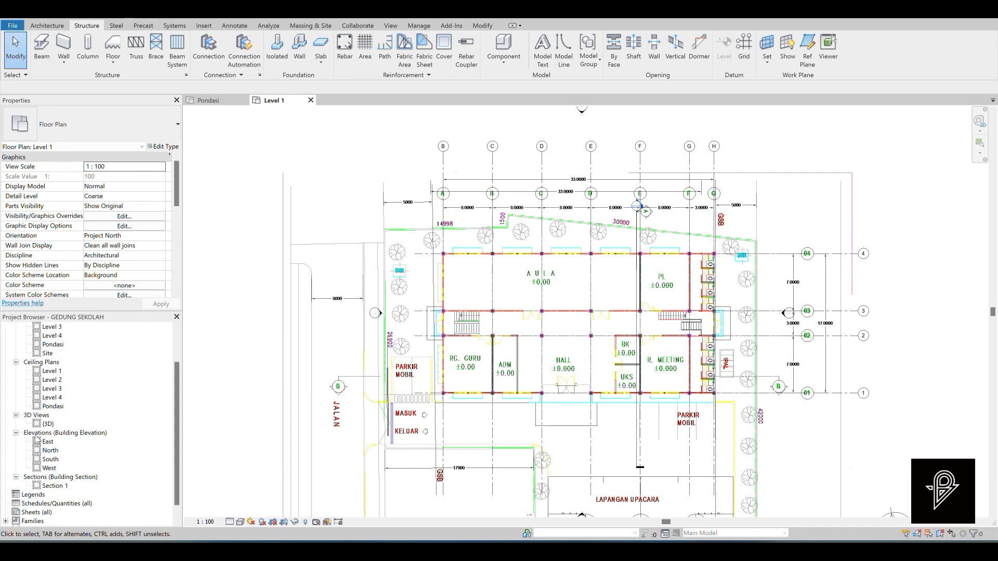
pyautogui.click(47, 416)
pyautogui.doubleClick(48, 424)
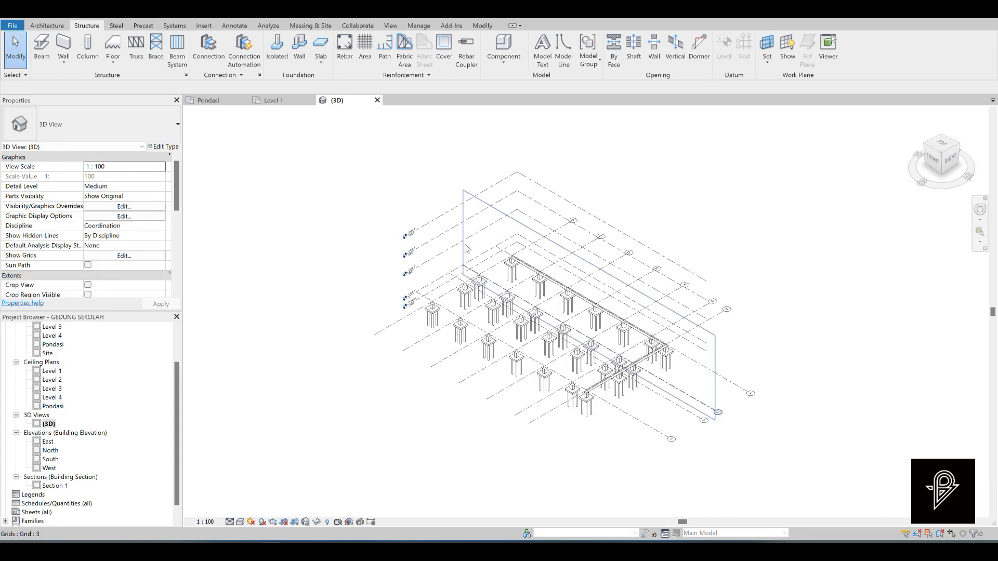
pyautogui.scroll(-3, 467, 232)
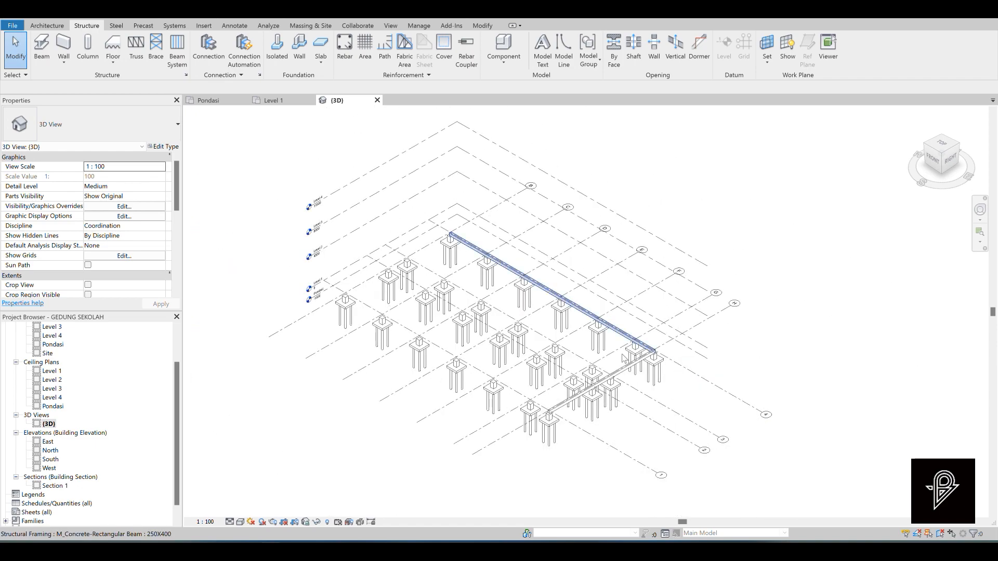
pyautogui.scroll(5, 670, 367)
pyautogui.scroll(4, 670, 367)
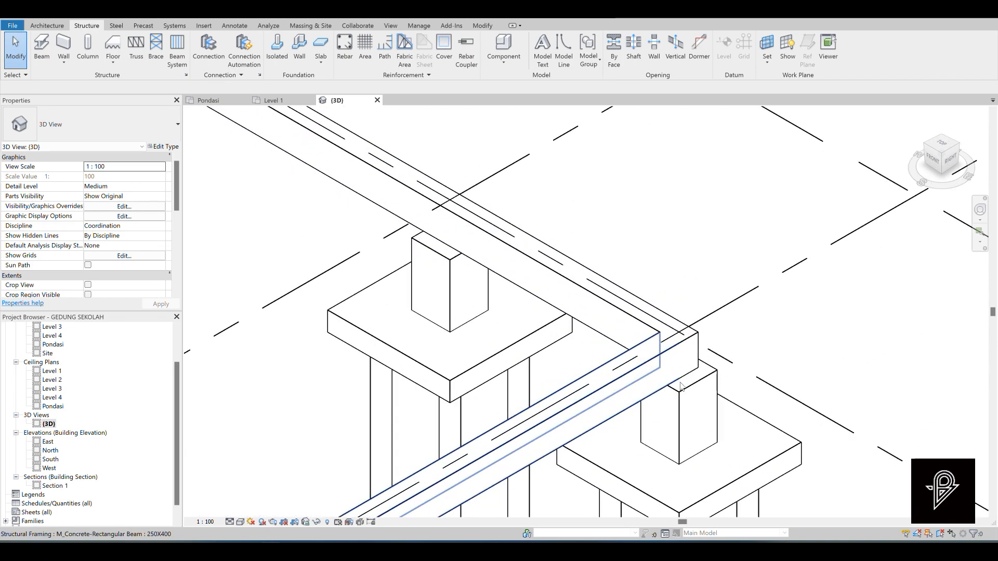
pyautogui.scroll(2, 681, 396)
pyautogui.scroll(-6, 681, 396)
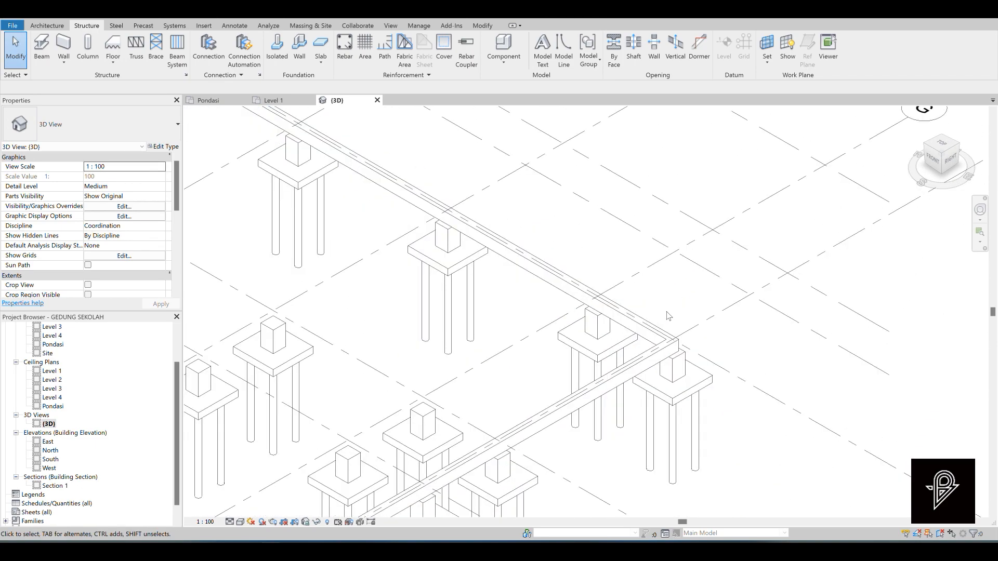
pyautogui.scroll(2, 568, 388)
pyautogui.scroll(2, 569, 388)
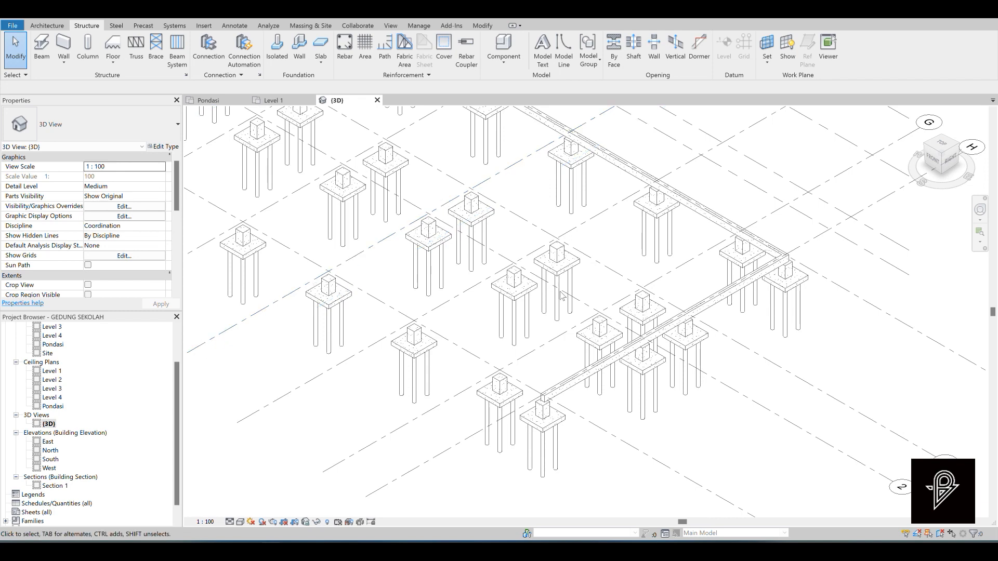
pyautogui.scroll(-2, 577, 377)
pyautogui.scroll(-2, 470, 289)
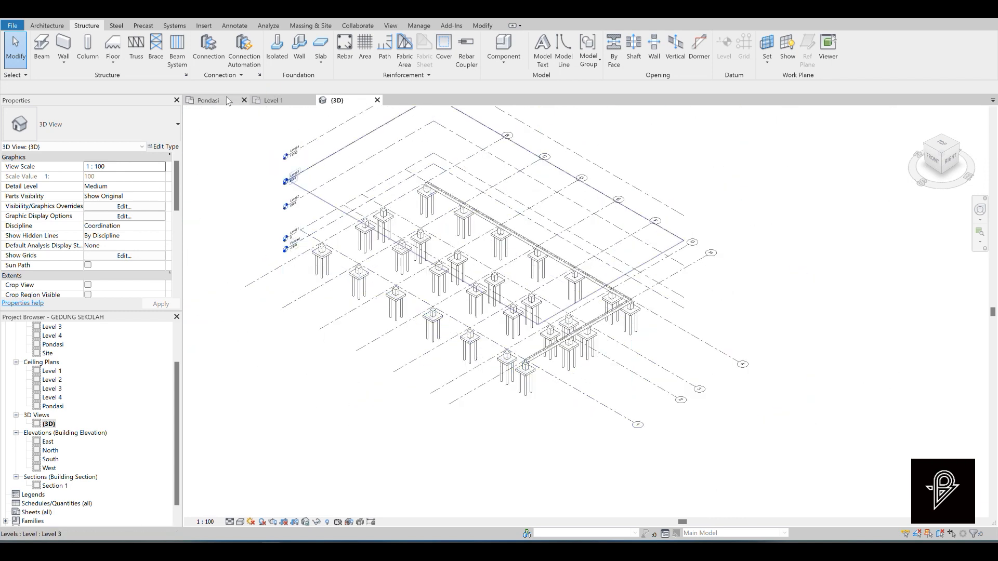
# In the Level 1 plan, set the view range's bottom and view depth levels to Unlimited.
pyautogui.click(271, 100)
pyautogui.scroll(-5, 105, 238)
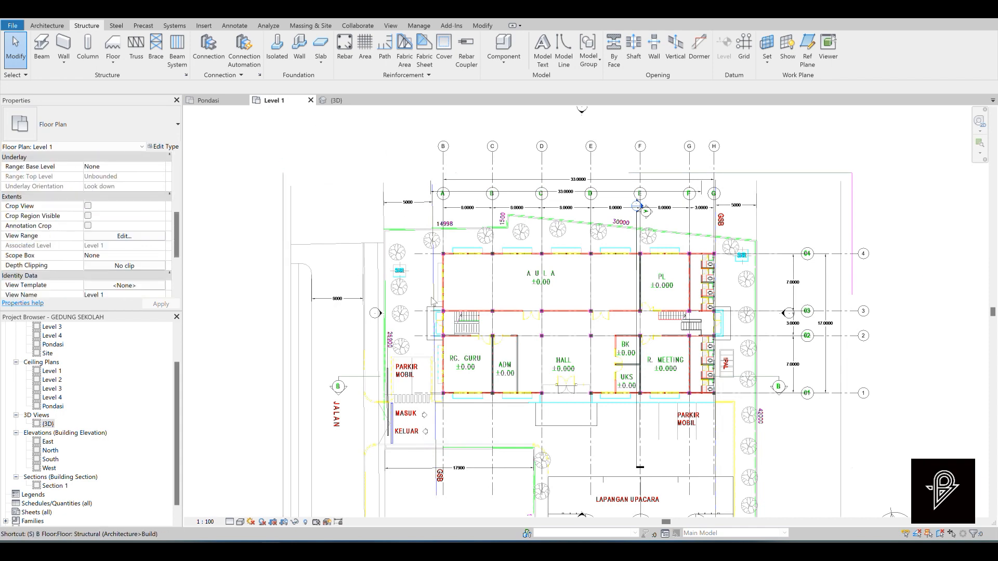
pyautogui.scroll(3, 432, 301)
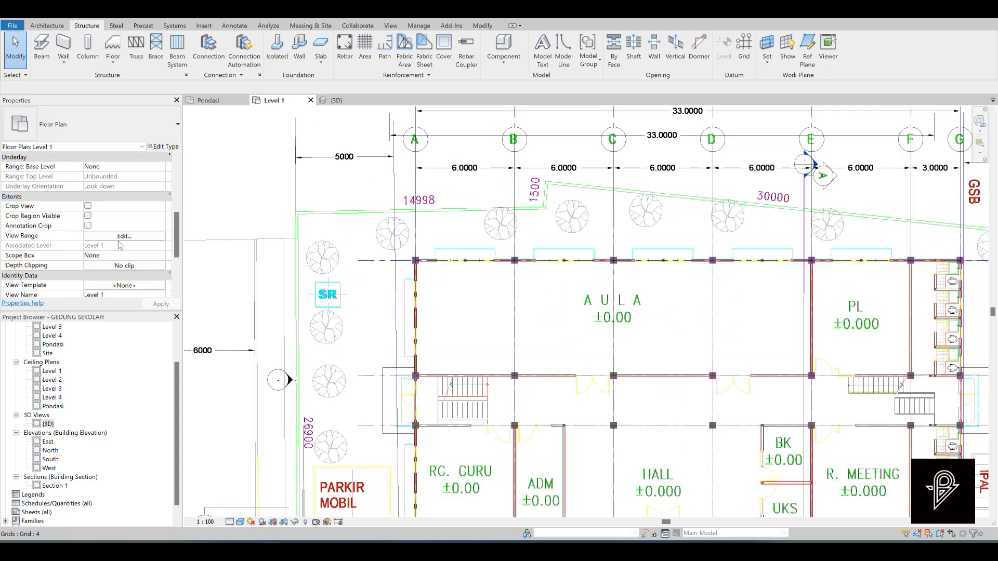
pyautogui.scroll(-5, 120, 244)
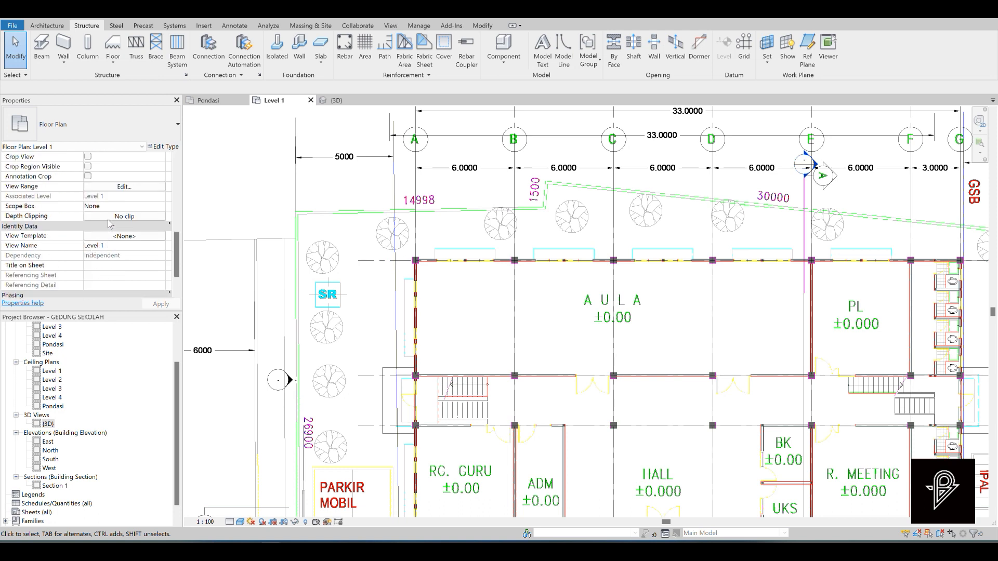
pyautogui.scroll(1, 109, 224)
pyautogui.click(127, 199)
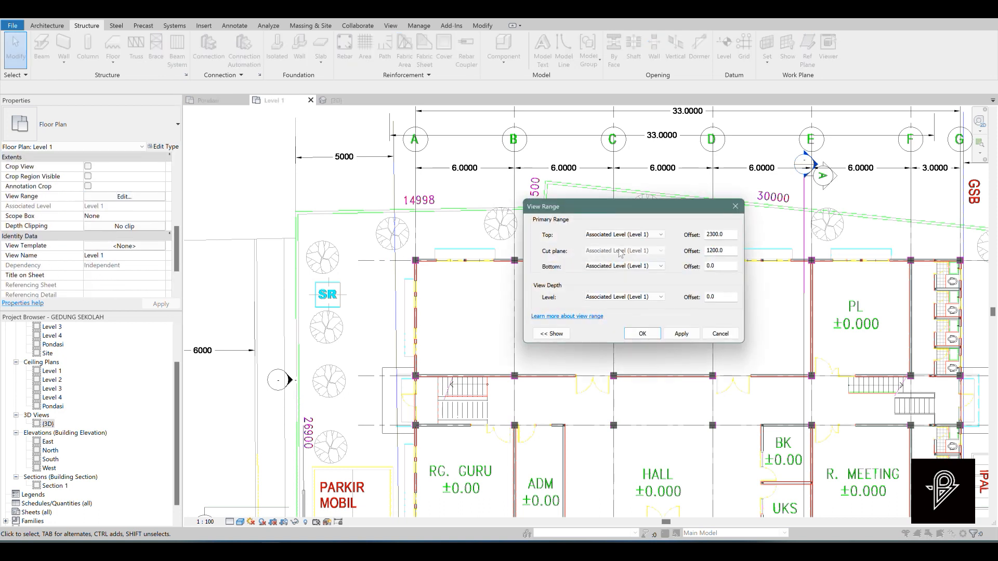
pyautogui.click(621, 267)
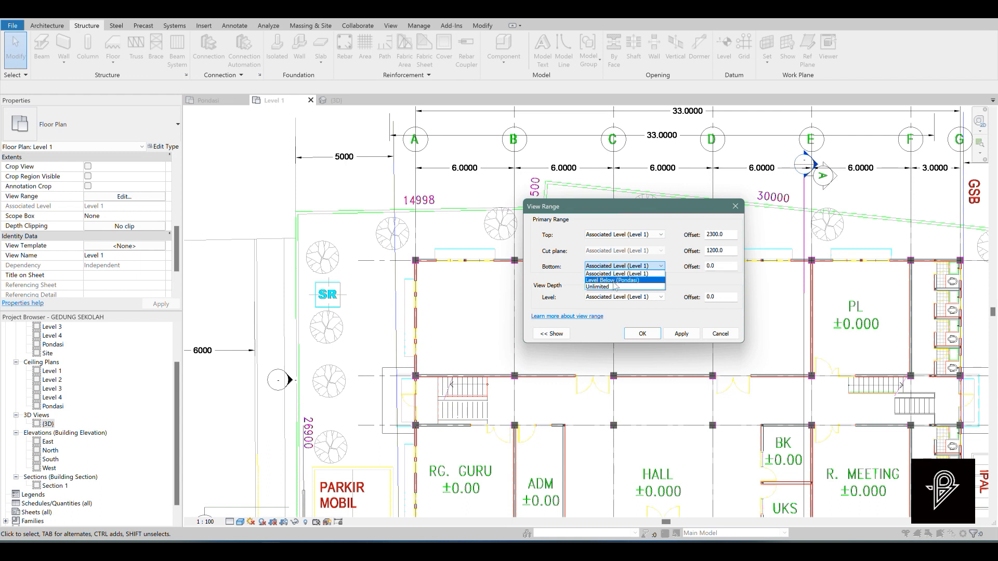
pyautogui.click(615, 287)
pyautogui.click(623, 297)
pyautogui.click(613, 318)
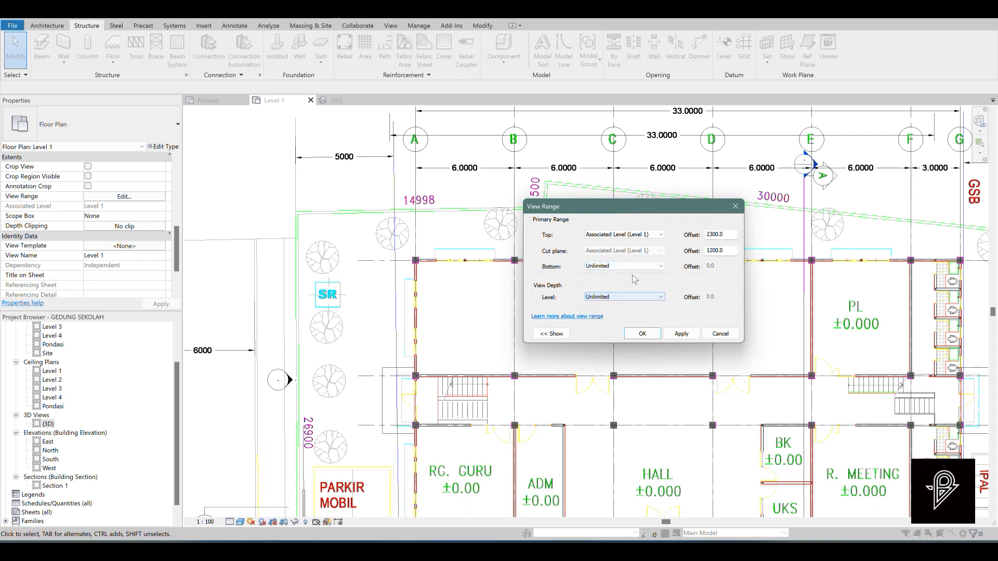
pyautogui.click(643, 333)
# Copy the 250X400 beam on grid H to grids G, F, E, D, C and B as multiple copies.
pyautogui.scroll(4, 453, 270)
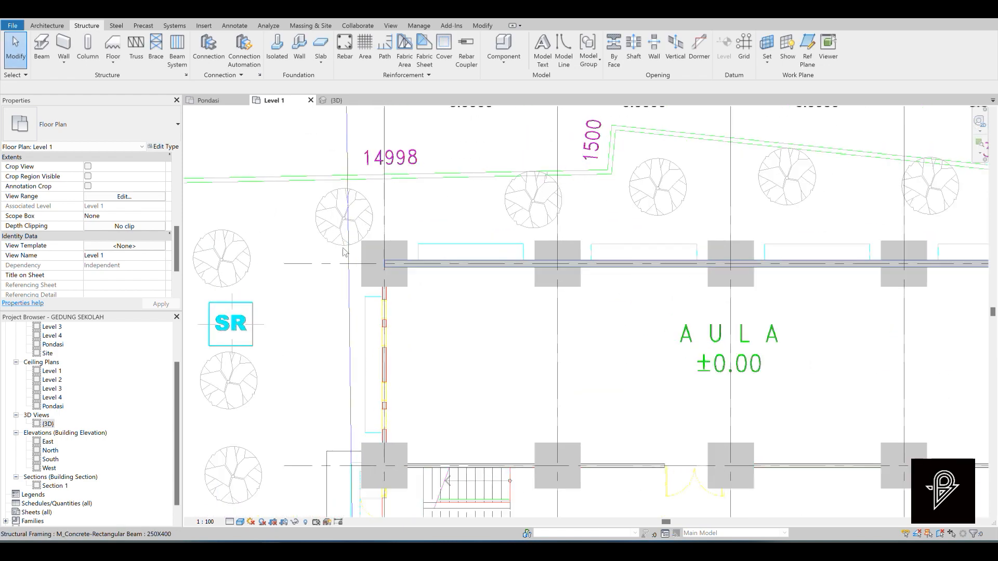
pyautogui.scroll(-2, 451, 274)
pyautogui.scroll(-2, 468, 273)
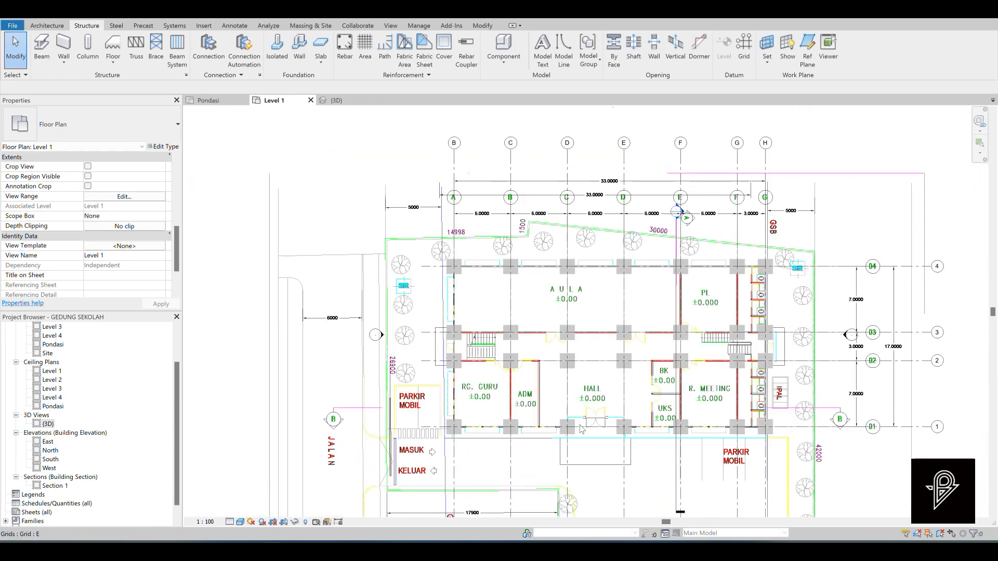
pyautogui.scroll(-2, 800, 419)
pyautogui.scroll(3, 801, 418)
pyautogui.click(727, 374)
pyautogui.scroll(-2, 717, 373)
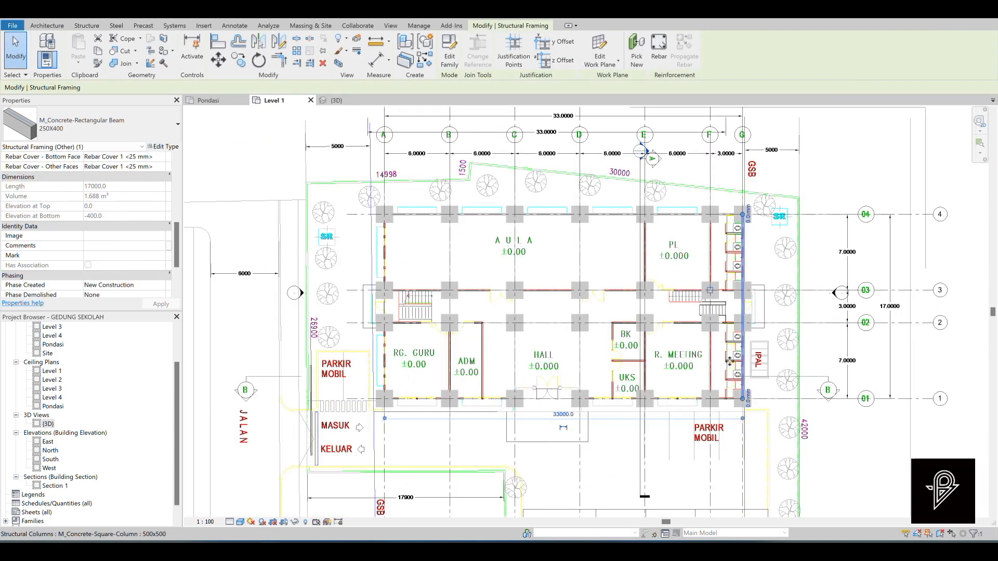
pyautogui.scroll(4, 755, 208)
pyautogui.scroll(-6, 677, 340)
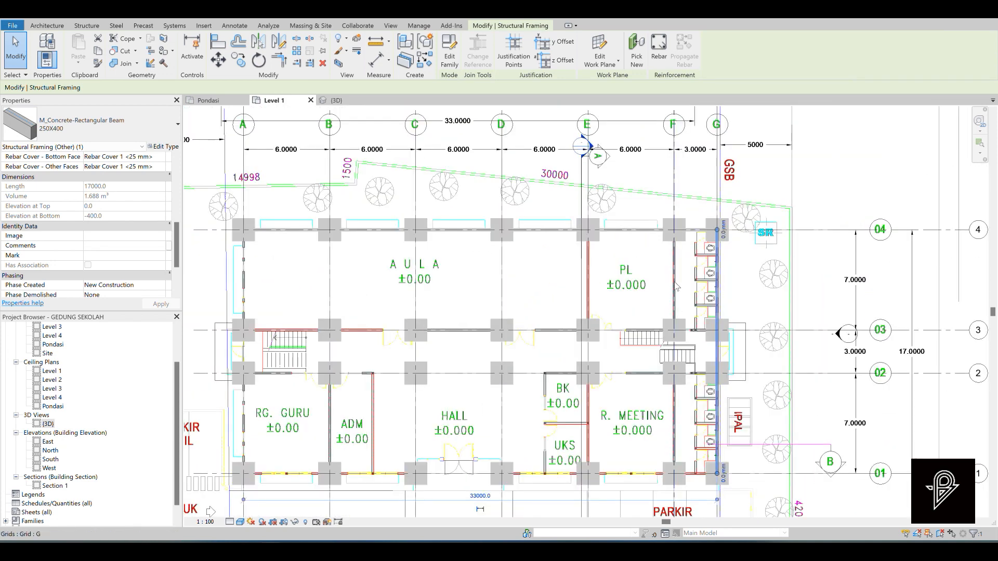
pyautogui.scroll(1, 669, 185)
pyautogui.press('c')
pyautogui.press('c')
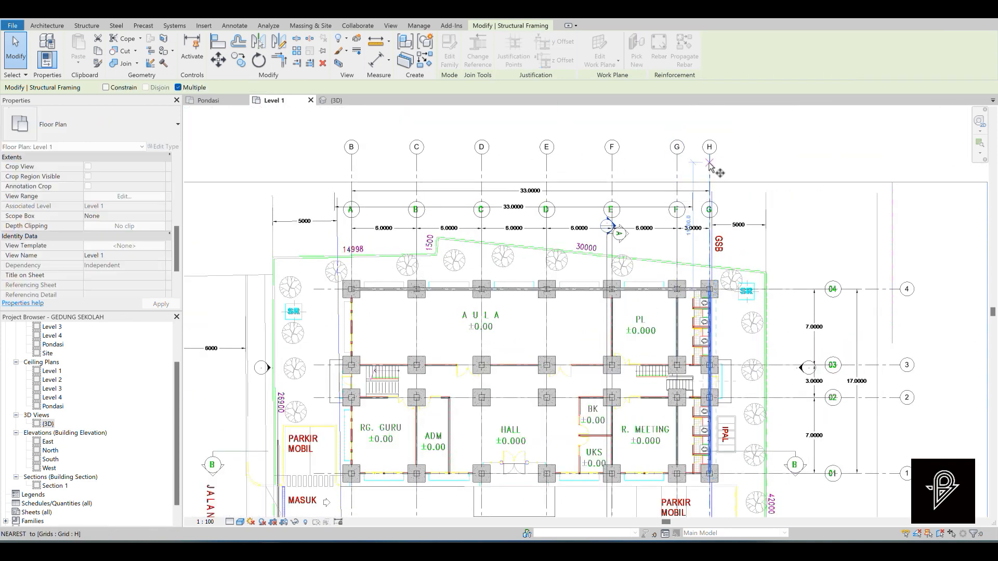
pyautogui.click(677, 163)
pyautogui.click(612, 163)
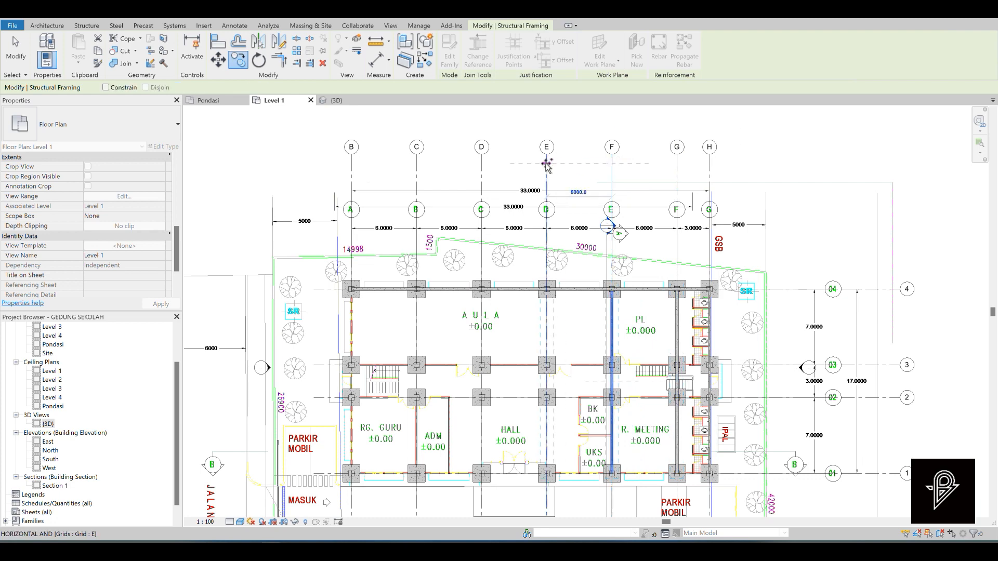
pyautogui.click(546, 163)
pyautogui.click(481, 163)
pyautogui.click(417, 163)
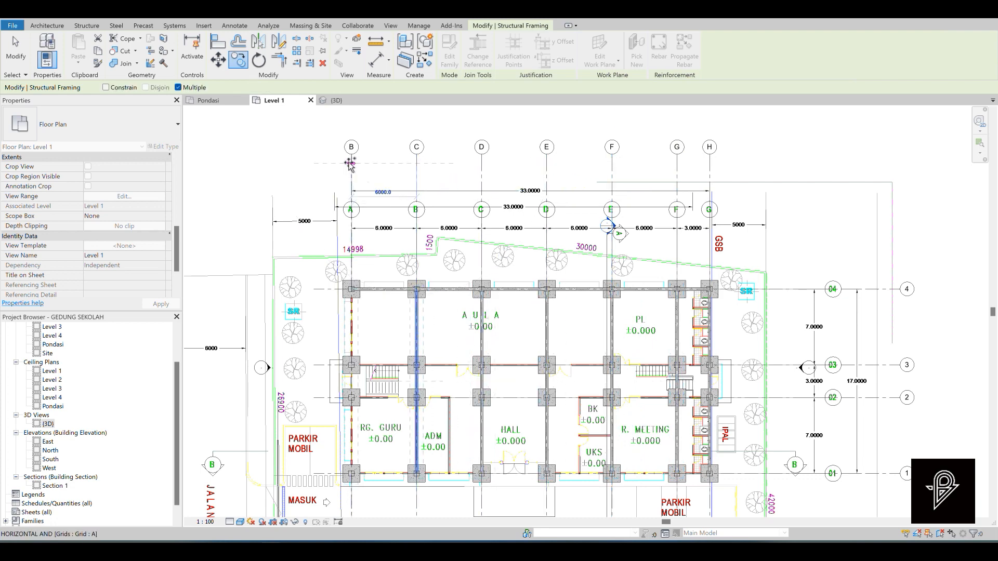
pyautogui.click(351, 163)
pyautogui.press('Escape')
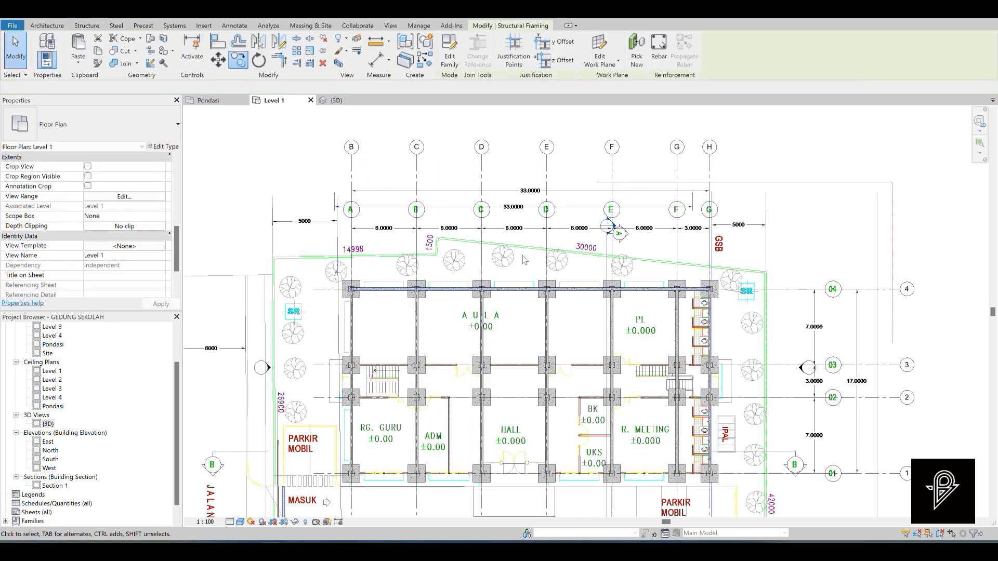
# Copy the 250X400 beam on grid 4 to grids 3, 2 and 1 as multiple copies.
pyautogui.press('c')
pyautogui.press('o')
pyautogui.click(883, 290)
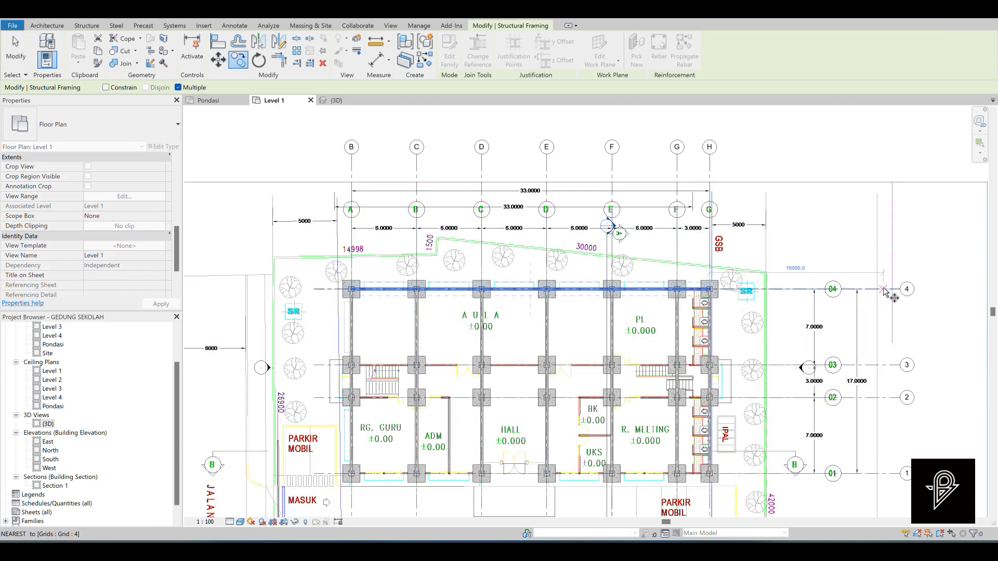
pyautogui.click(885, 366)
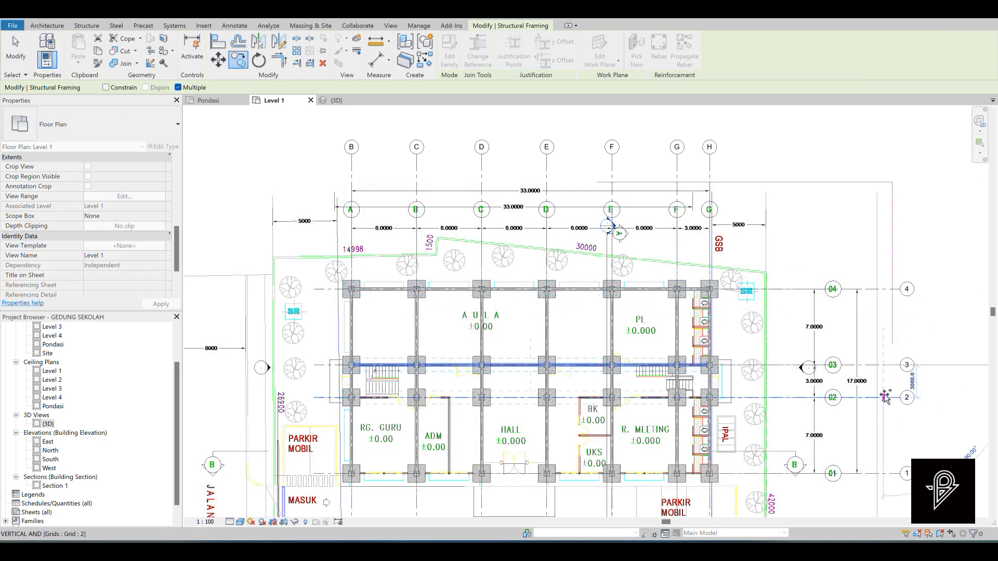
pyautogui.click(883, 398)
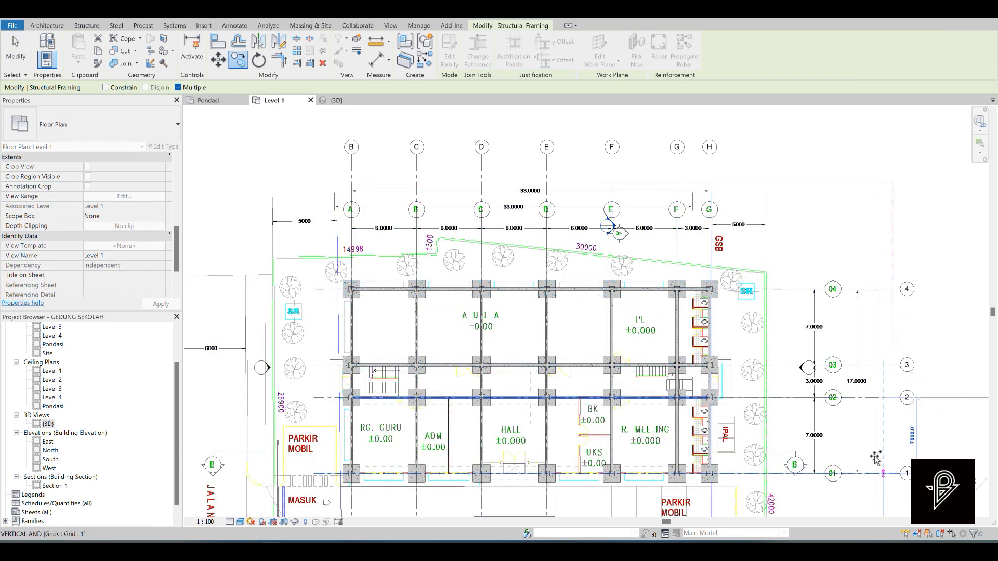
pyautogui.click(884, 472)
pyautogui.press('Escape')
pyautogui.press('Escape')
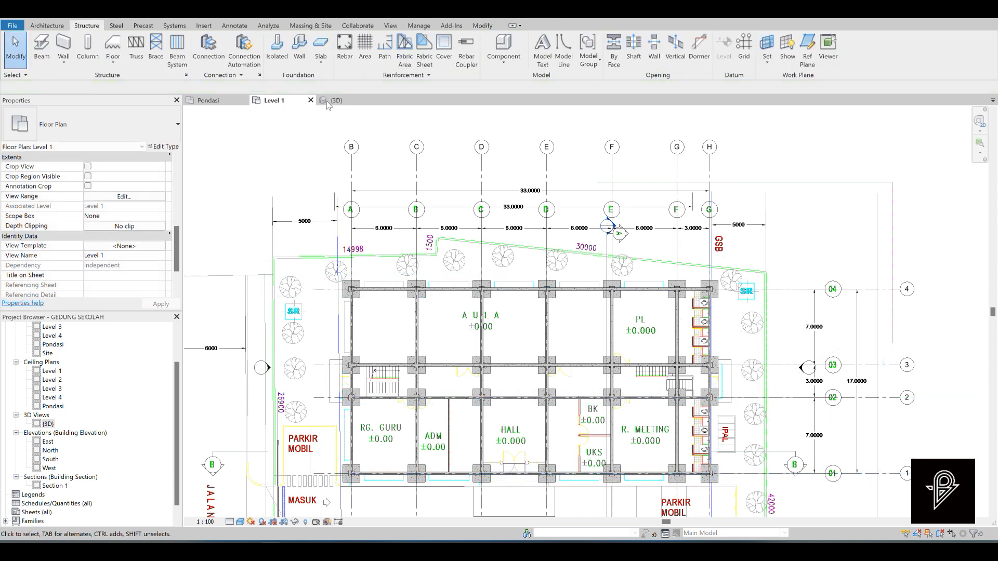
# Examine the full grid of tie beams above the foundations in the 3D view, checking individual beams.
pyautogui.click(328, 102)
pyautogui.scroll(2, 475, 291)
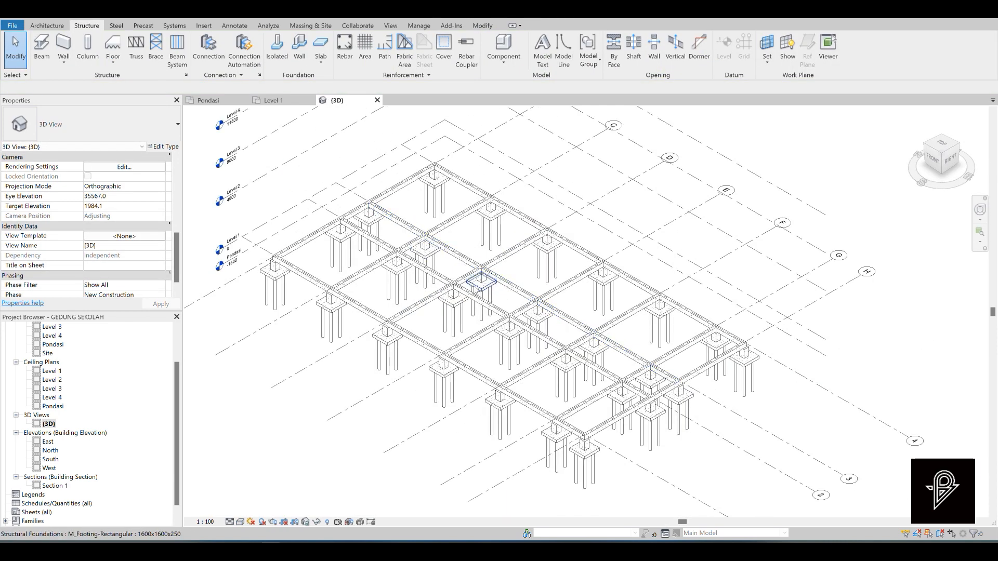
pyautogui.click(597, 260)
pyautogui.press('Escape')
pyautogui.press('o')
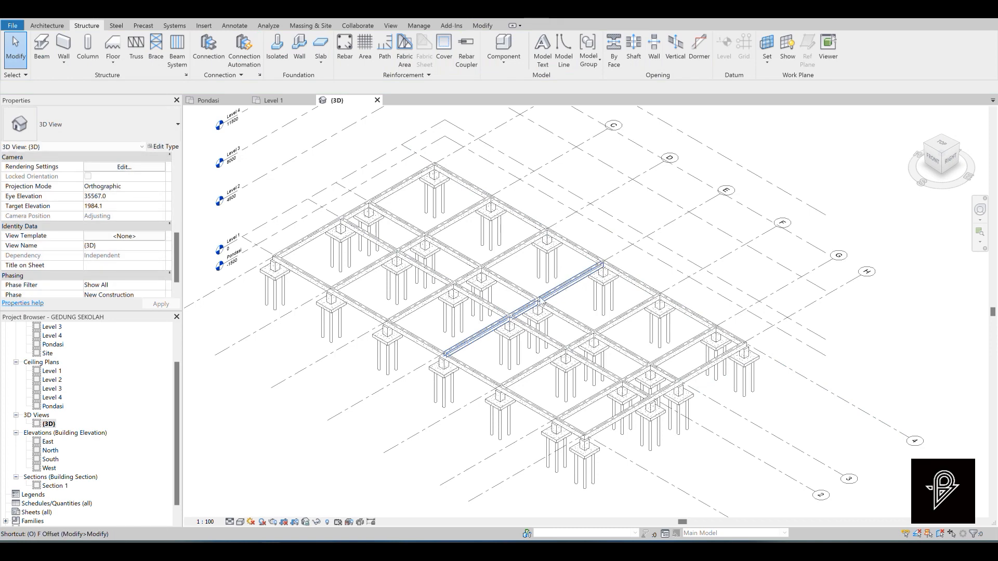
pyautogui.click(541, 300)
pyautogui.press('Escape')
pyautogui.scroll(-2, 494, 285)
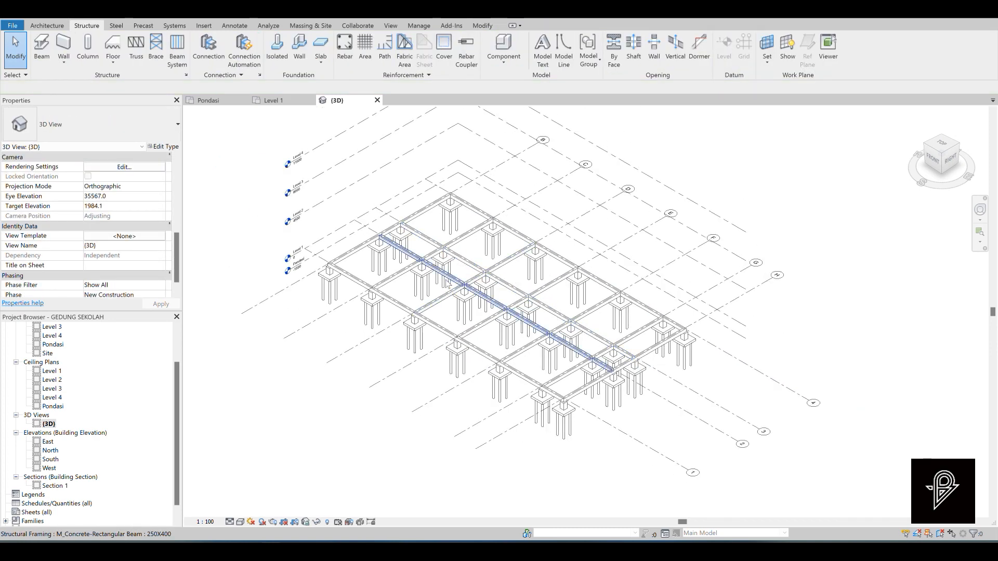
pyautogui.click(448, 286)
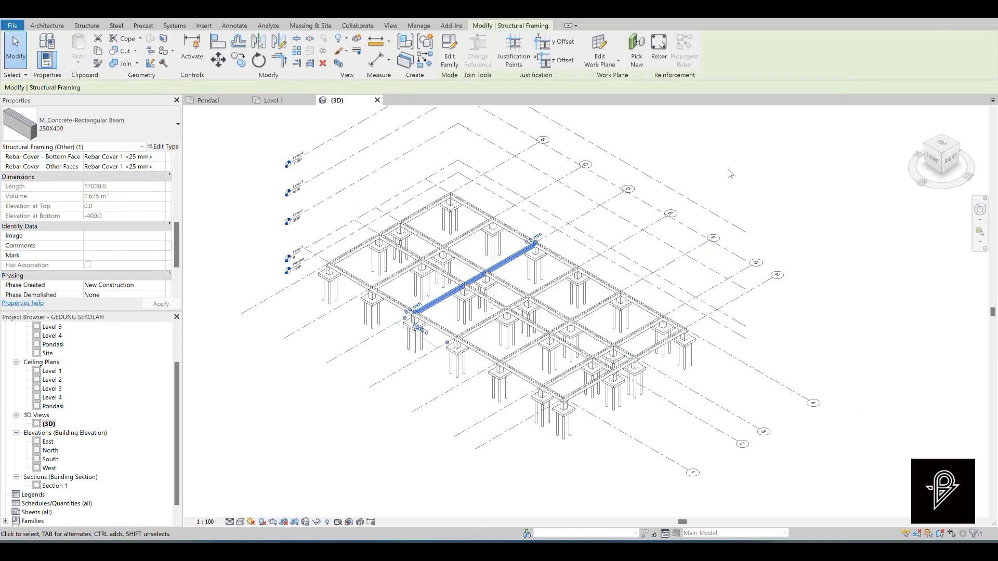
pyautogui.press('Escape')
# Display the 3D model in the Shaded visual style, seen from a lower angle.
pyautogui.keyDown('shift'); pyautogui.moveTo(730, 174); pyautogui.dragTo(409, 281, button='middle'); pyautogui.keyUp('shift')
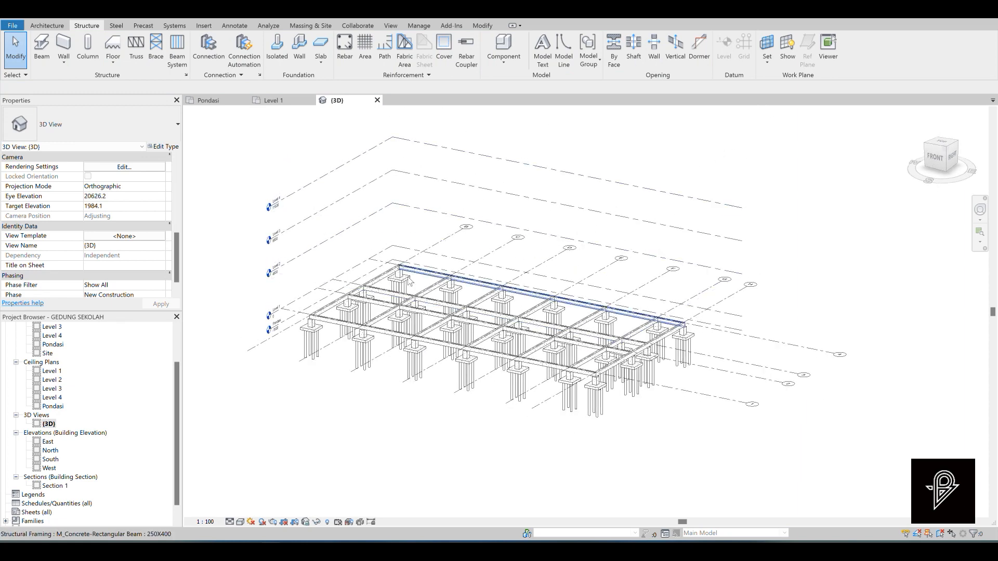
pyautogui.scroll(2, 409, 291)
pyautogui.press('s')
pyautogui.press('d')
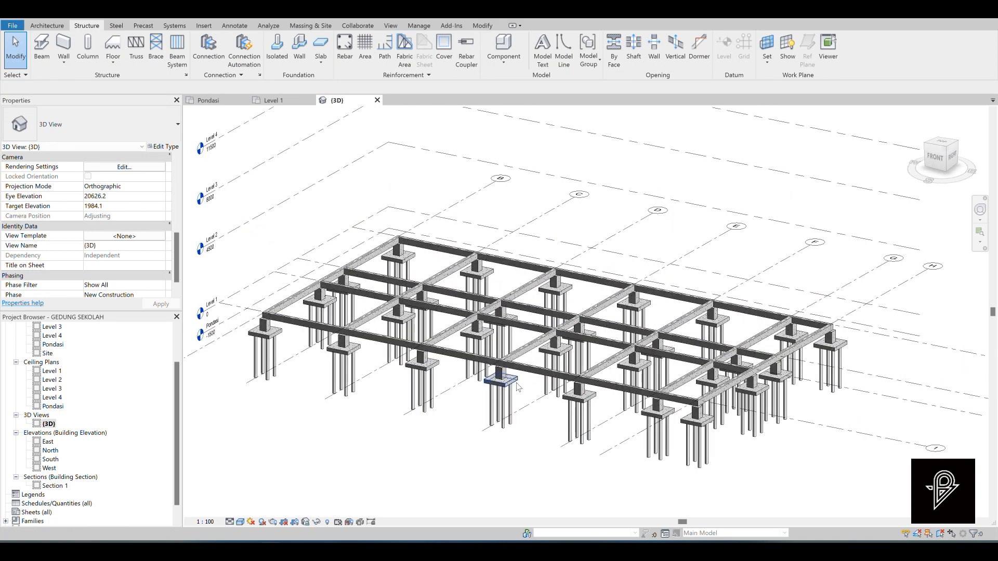
# Examine the beam intersections and column supports in 3D, including the corner joint at grids B and 1.
pyautogui.scroll(2, 623, 465)
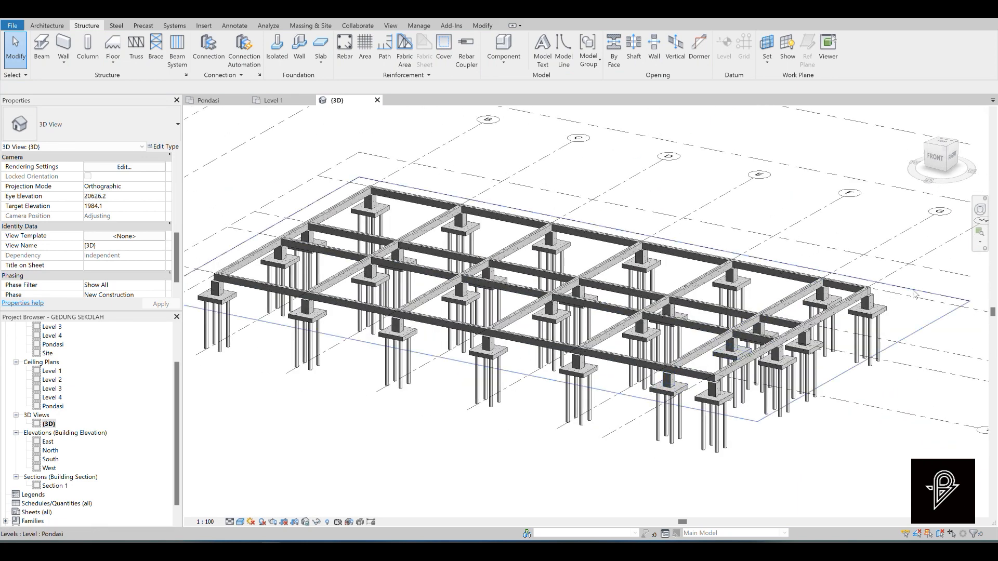
pyautogui.scroll(3, 866, 304)
pyautogui.scroll(-3, 838, 291)
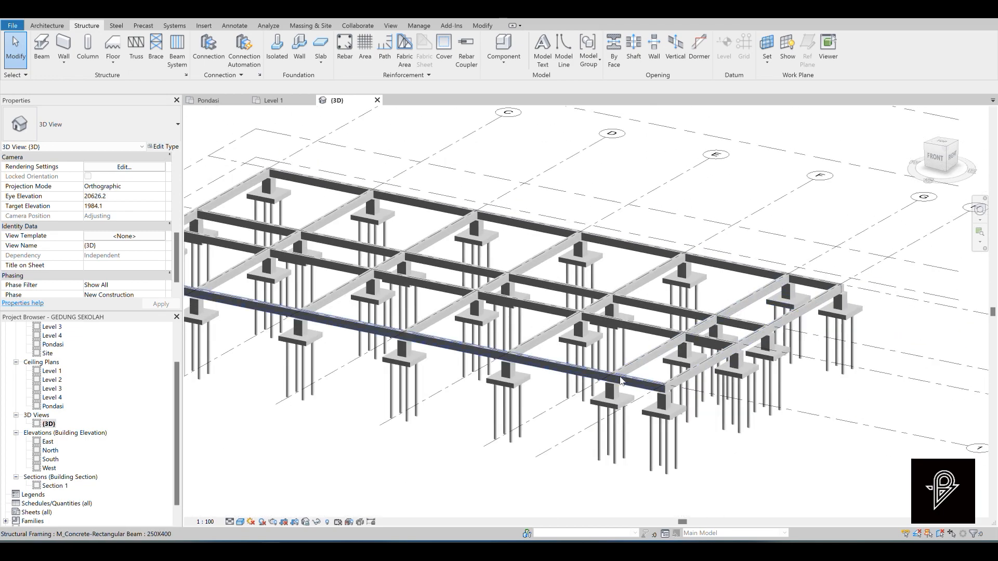
pyautogui.scroll(4, 728, 411)
pyautogui.scroll(-3, 728, 411)
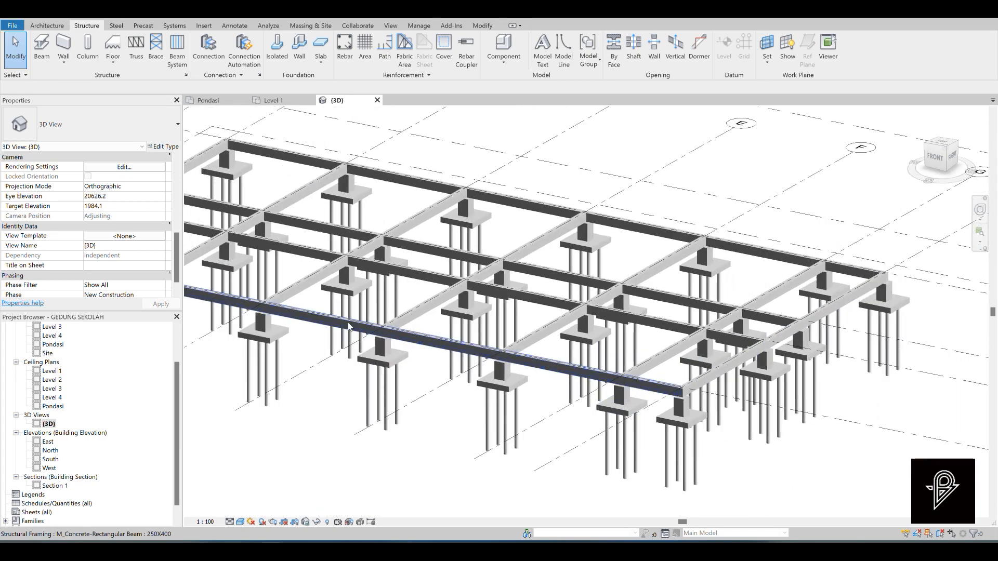
pyautogui.scroll(5, 402, 361)
pyautogui.scroll(-4, 402, 362)
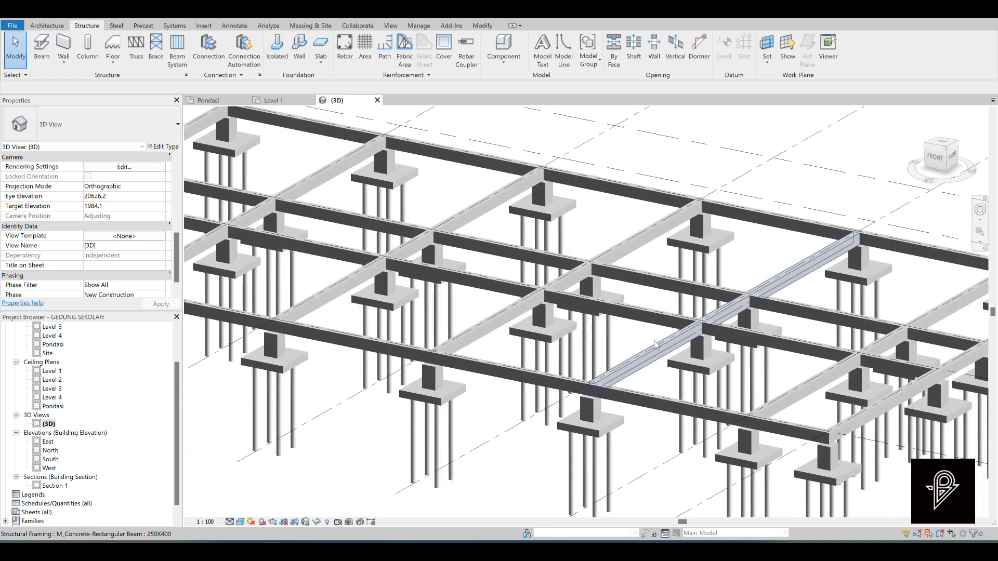
pyautogui.scroll(3, 293, 306)
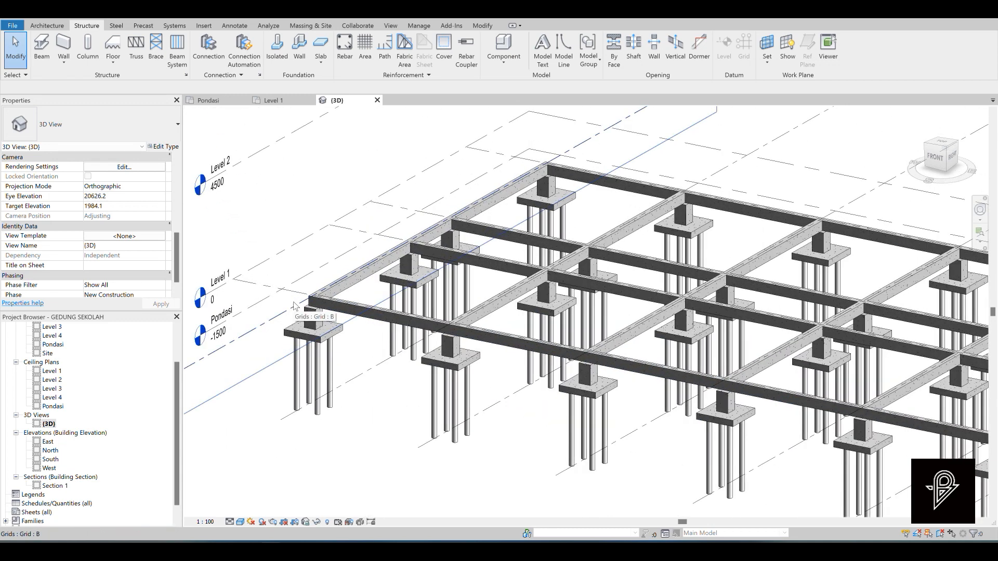
pyautogui.scroll(4, 312, 309)
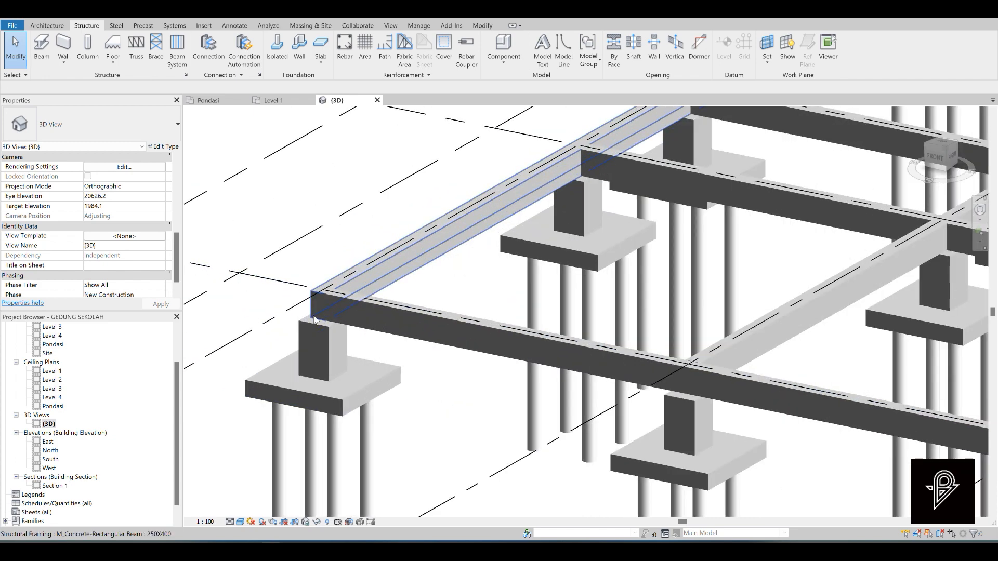
pyautogui.scroll(-3, 325, 296)
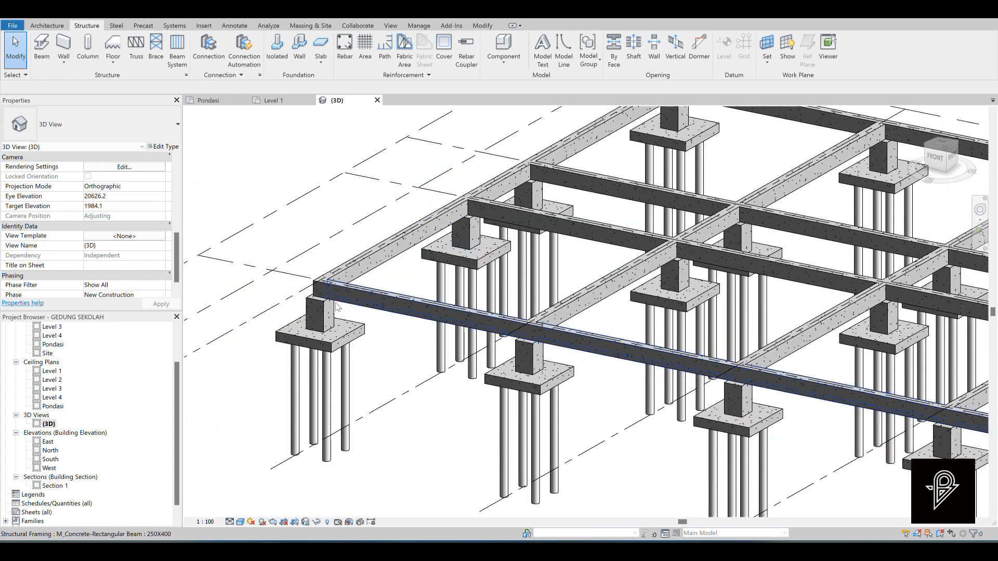
pyautogui.scroll(-4, 332, 301)
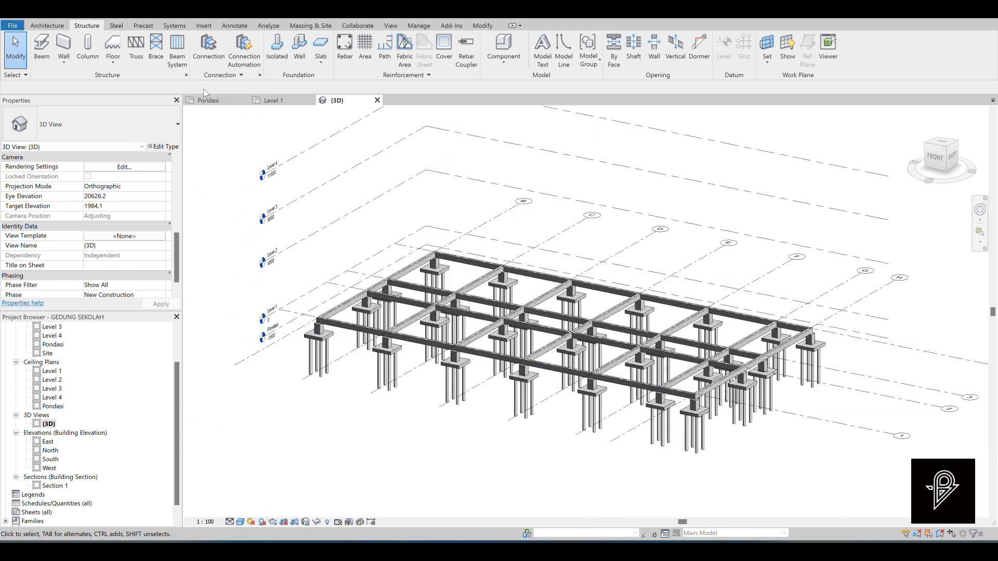
# Open Section 1 and inspect how the tie beam sits on the outer foundation column beside the AULA.
pyautogui.click(273, 100)
pyautogui.click(199, 101)
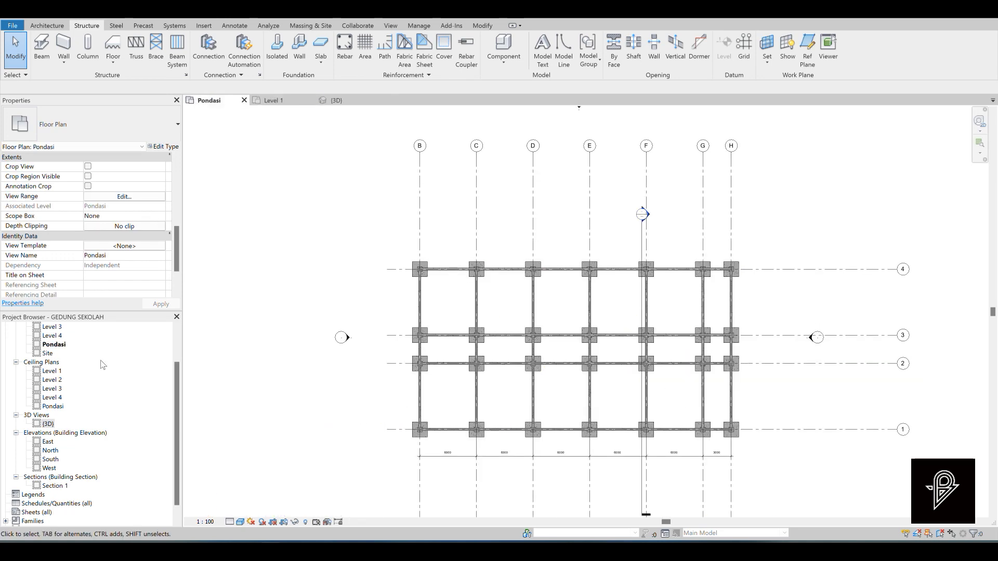
pyautogui.doubleClick(61, 488)
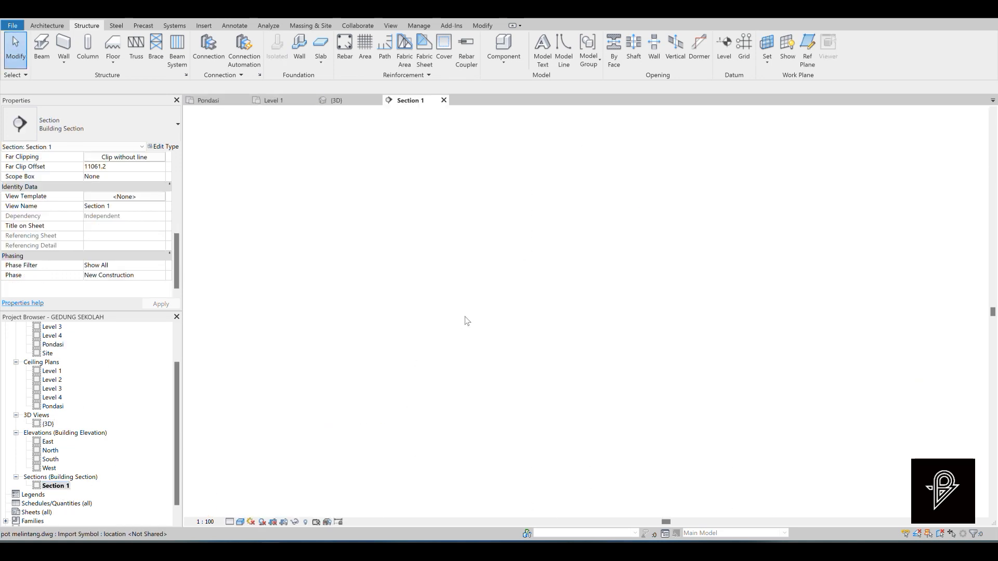
pyautogui.scroll(3, 445, 411)
pyautogui.scroll(5, 442, 409)
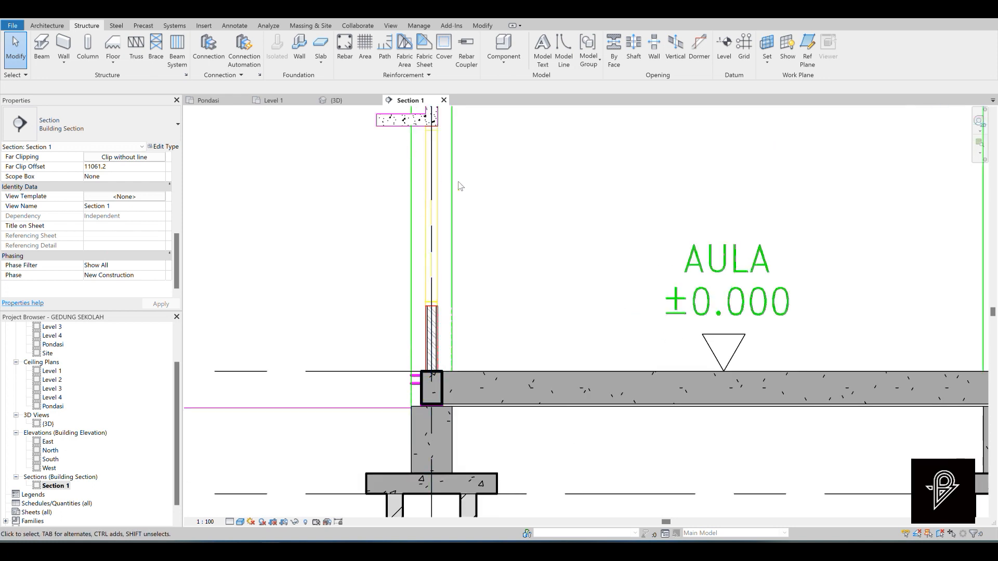
# Set the top level of all 500x500 concrete square columns in the entire project to Level 2.
pyautogui.click(450, 438)
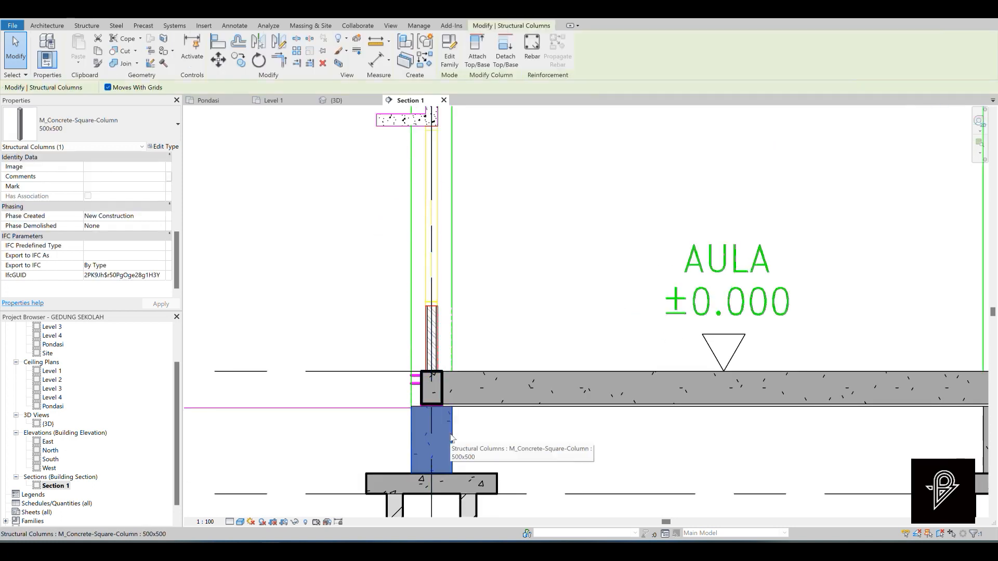
pyautogui.rightClick(481, 431)
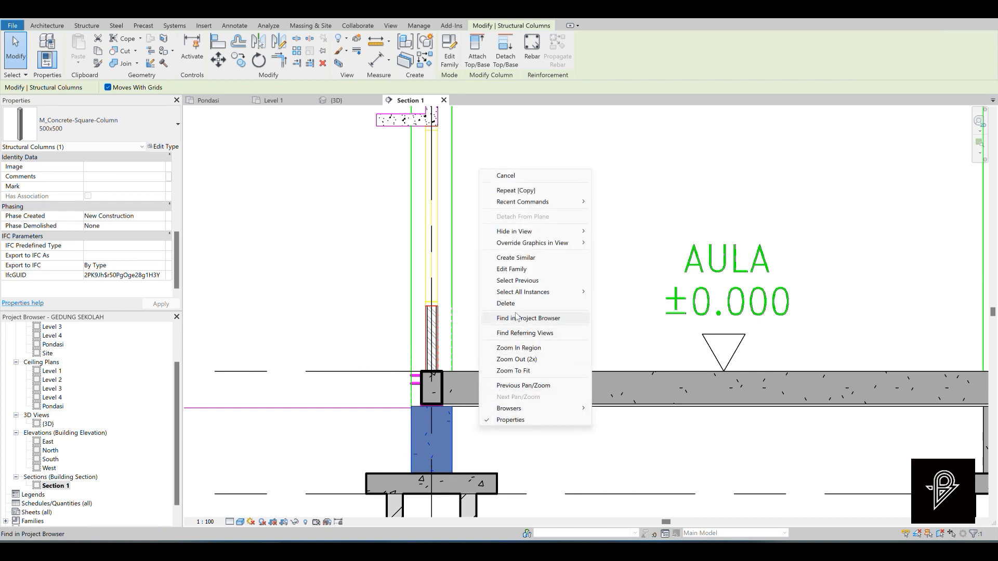
pyautogui.moveTo(546, 294)
pyautogui.click(631, 304)
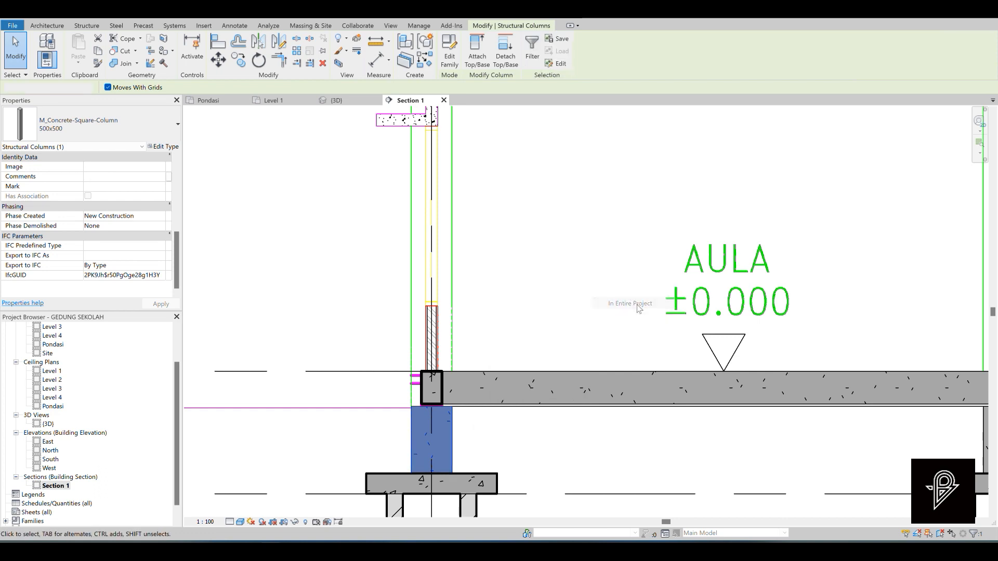
pyautogui.scroll(5, 119, 186)
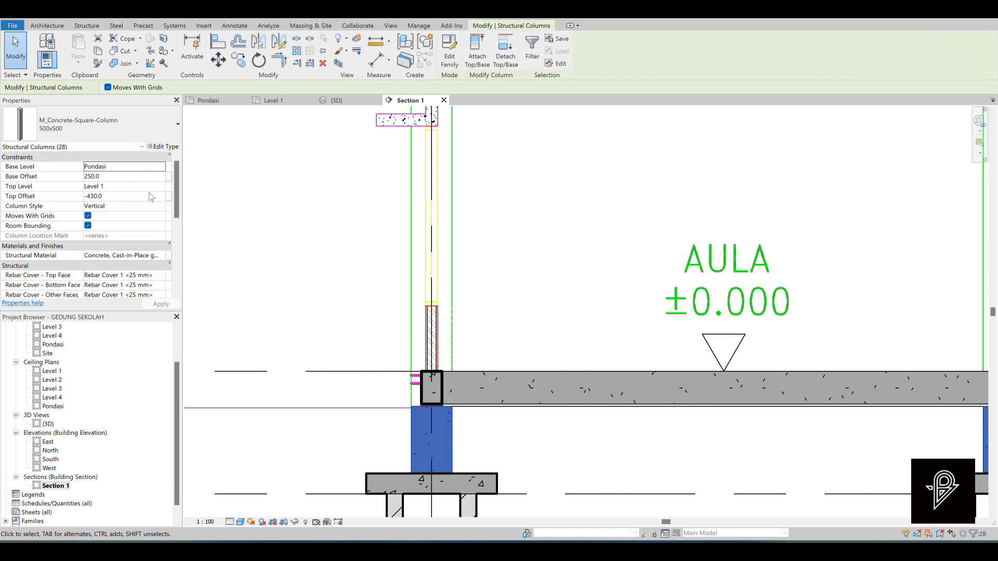
pyautogui.click(161, 187)
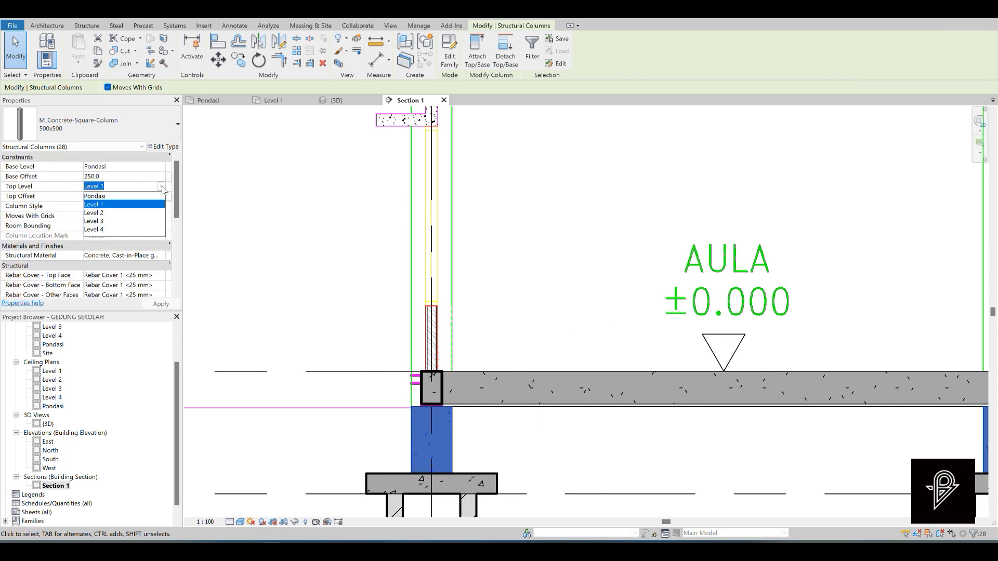
pyautogui.click(104, 216)
pyautogui.scroll(-5, 392, 249)
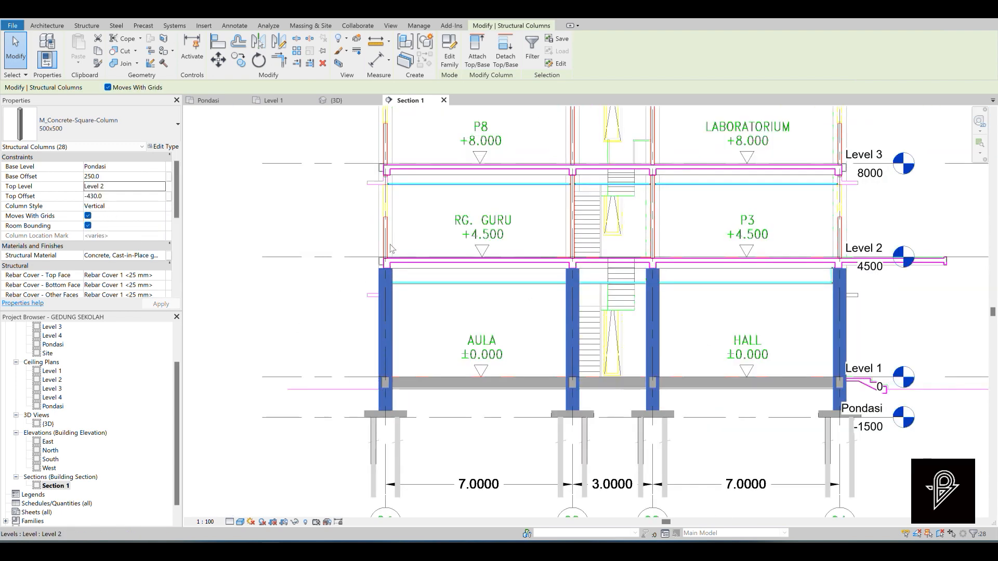
# Adjust the selected columns' top offset so they end at Level 2, and check them in the 3D view.
pyautogui.scroll(5, 392, 249)
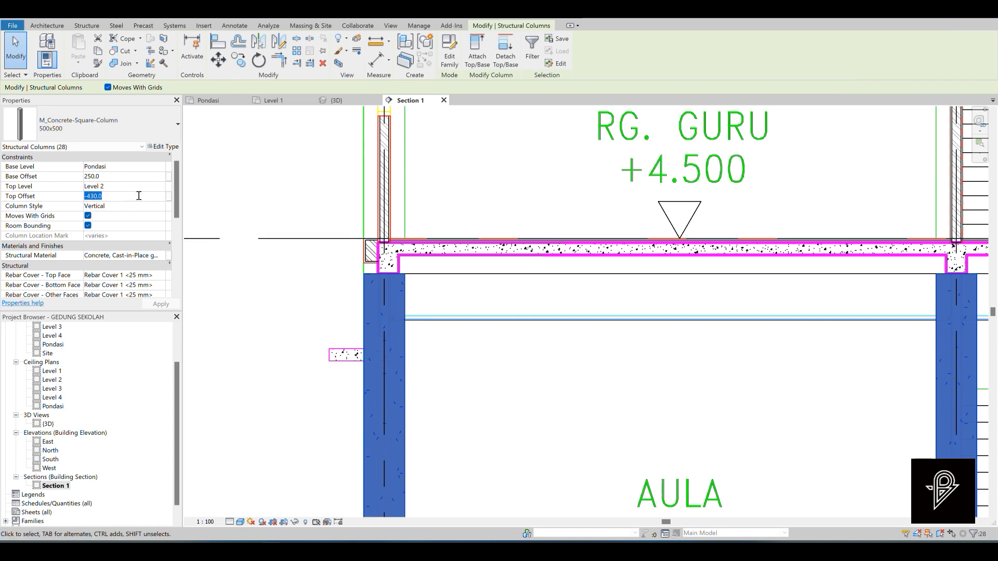
pyautogui.click(254, 188)
pyautogui.scroll(-5, 266, 213)
pyautogui.scroll(5, 277, 242)
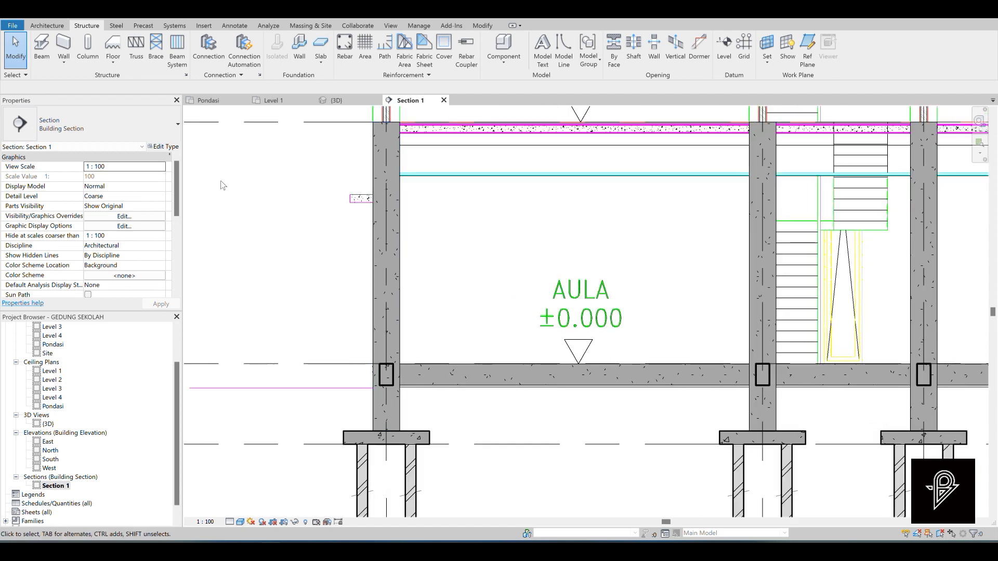
pyautogui.click(332, 100)
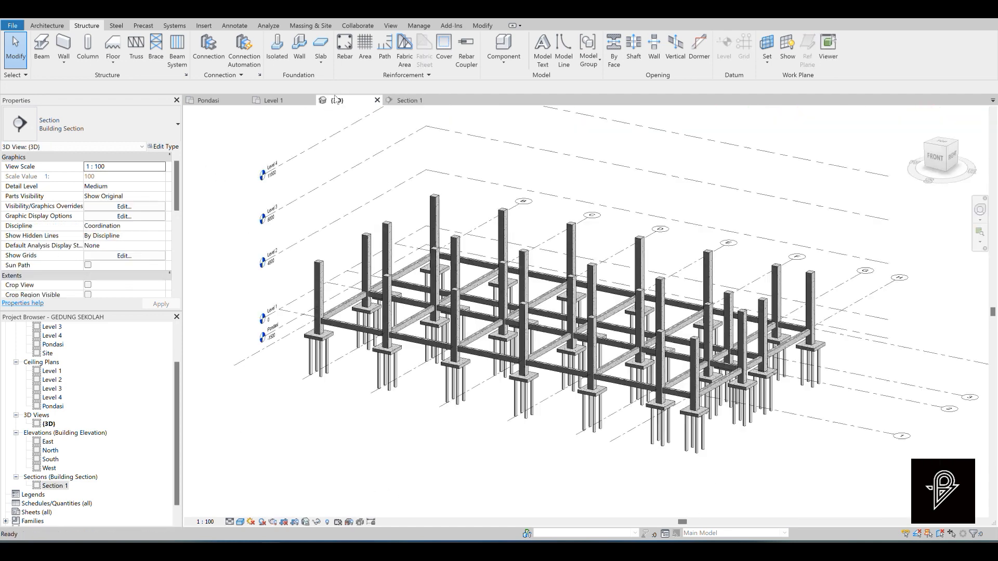
pyautogui.scroll(10, 320, 323)
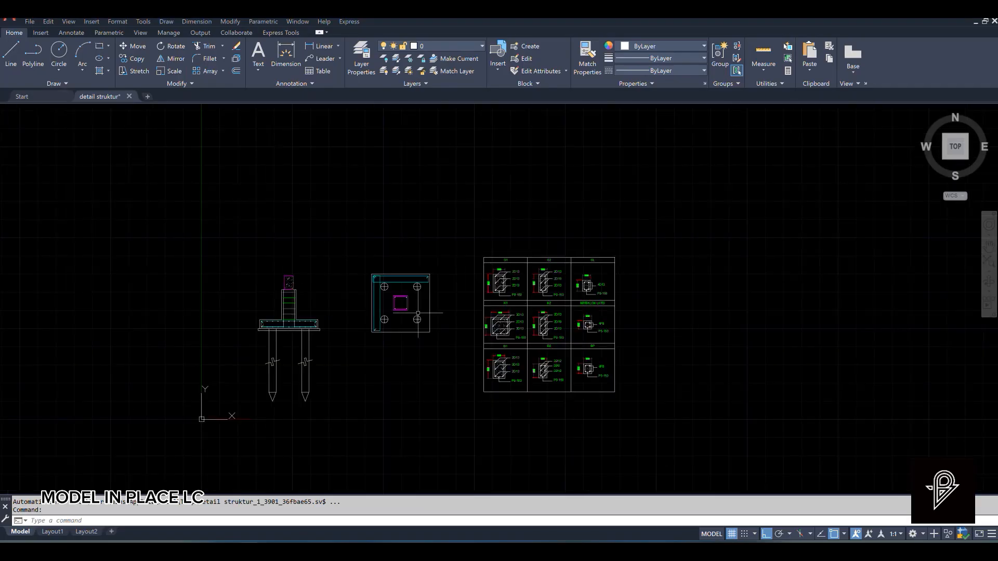
# Switch to the detail struktur drawing in AutoCAD and measure how far the thin layer under the pile cap extends beyond the cap's edge.
pyautogui.scroll(8, 266, 341)
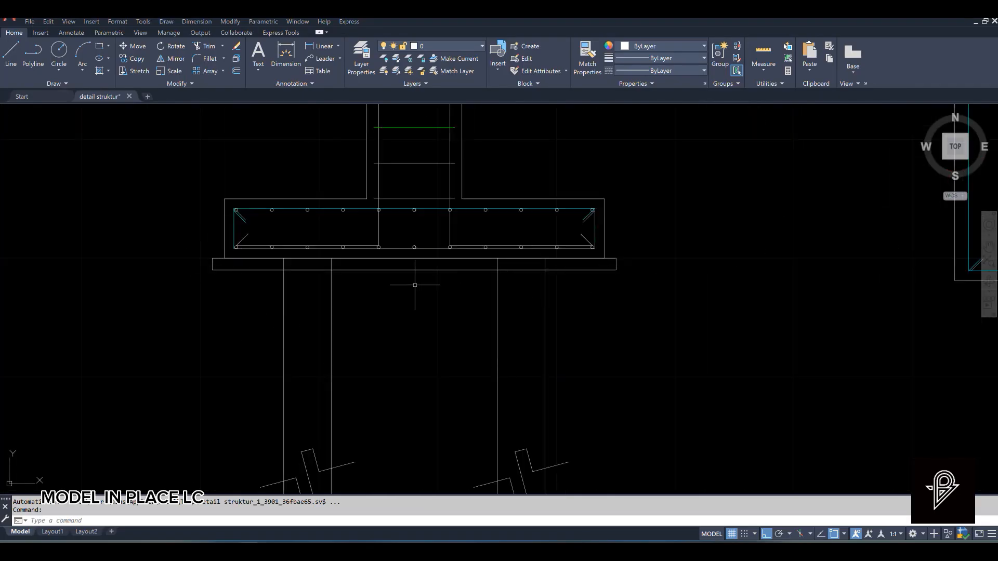
pyautogui.write('DIMLI')
pyautogui.press('Return')
pyautogui.click(224, 259)
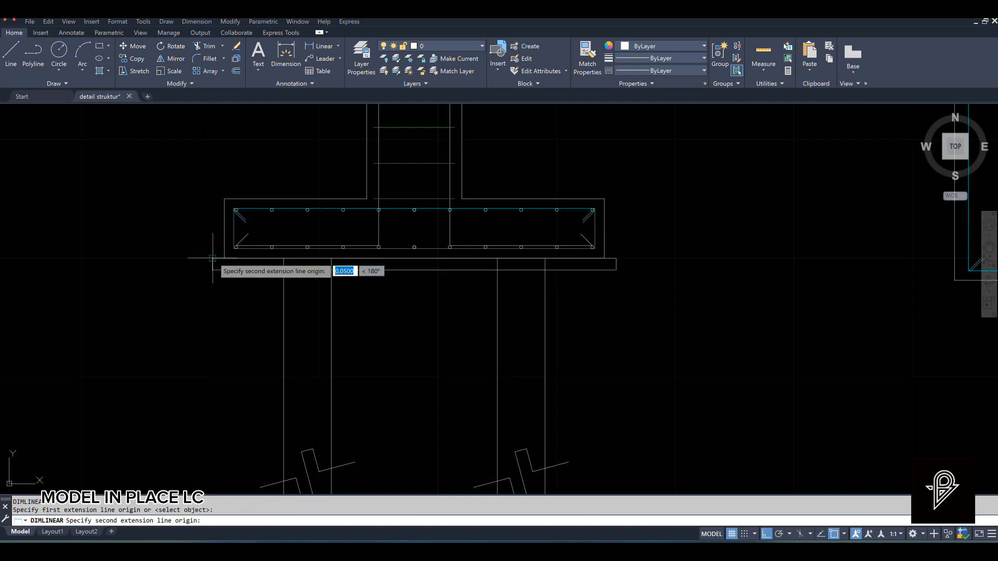
pyautogui.click(212, 258)
pyautogui.scroll(-2, 212, 234)
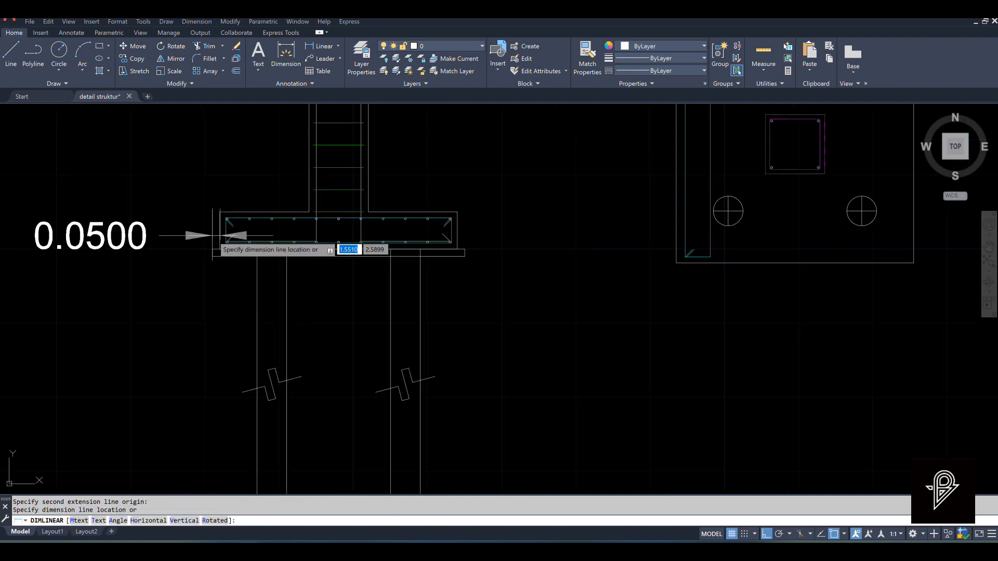
pyautogui.press('Escape')
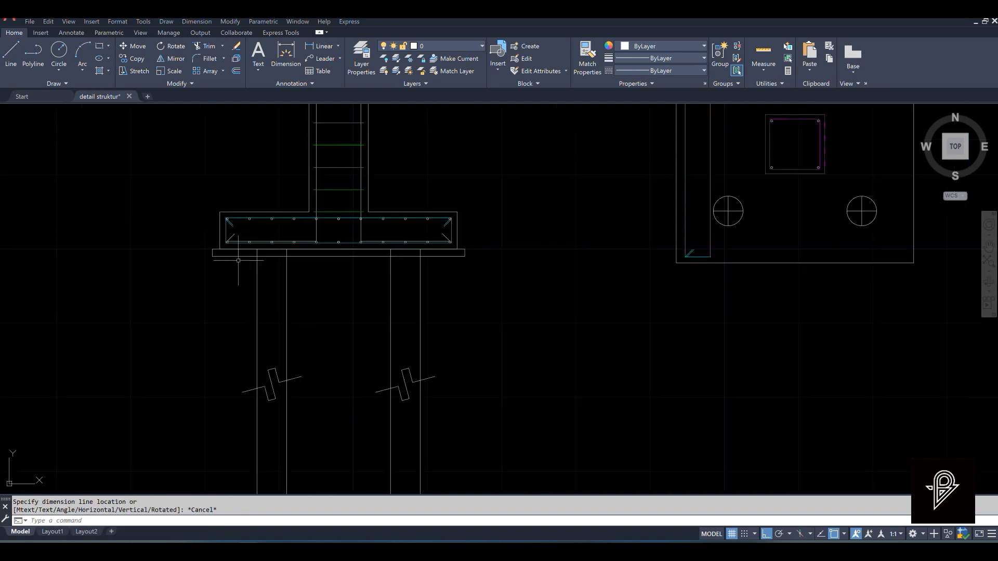
# Measure the thickness of the thin layer beneath the pile cap in the foundation detail.
pyautogui.press('Return')
pyautogui.click(464, 250)
pyautogui.click(465, 256)
pyautogui.press('Escape')
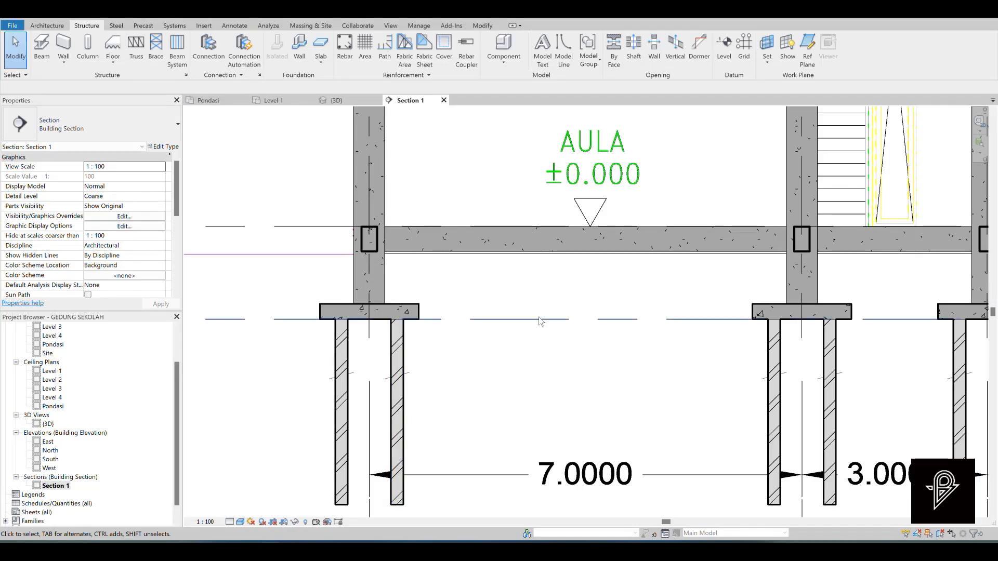
# Return to Revit and start an in-place model component in the Pondasi floor plan.
pyautogui.scroll(-2, 494, 374)
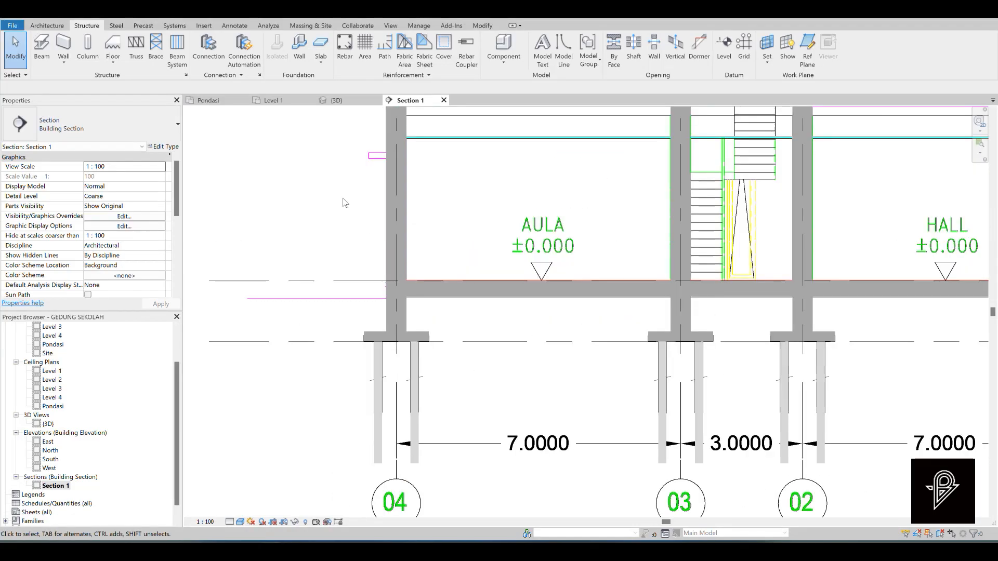
pyautogui.click(204, 97)
pyautogui.scroll(5, 437, 267)
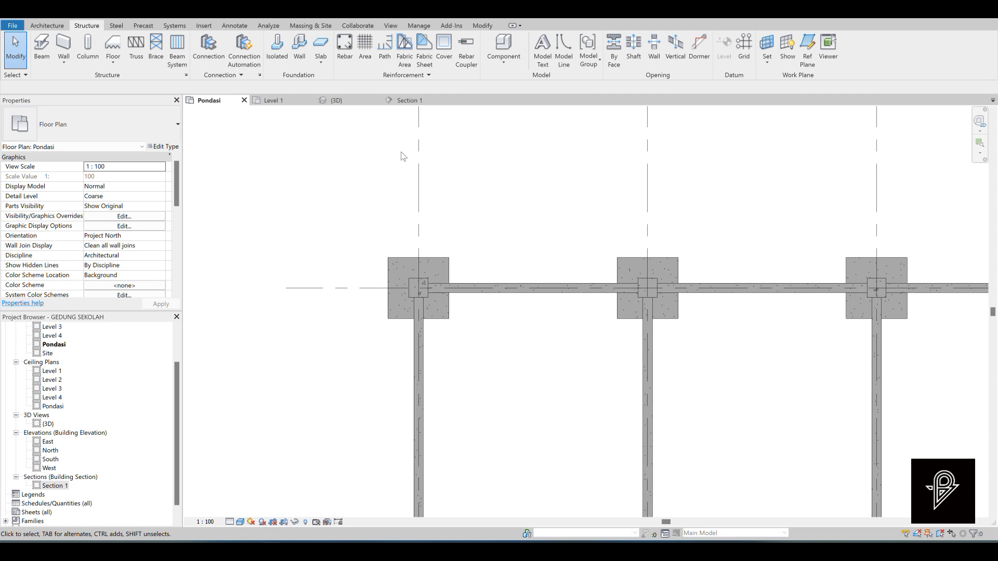
pyautogui.click(502, 63)
pyautogui.click(520, 103)
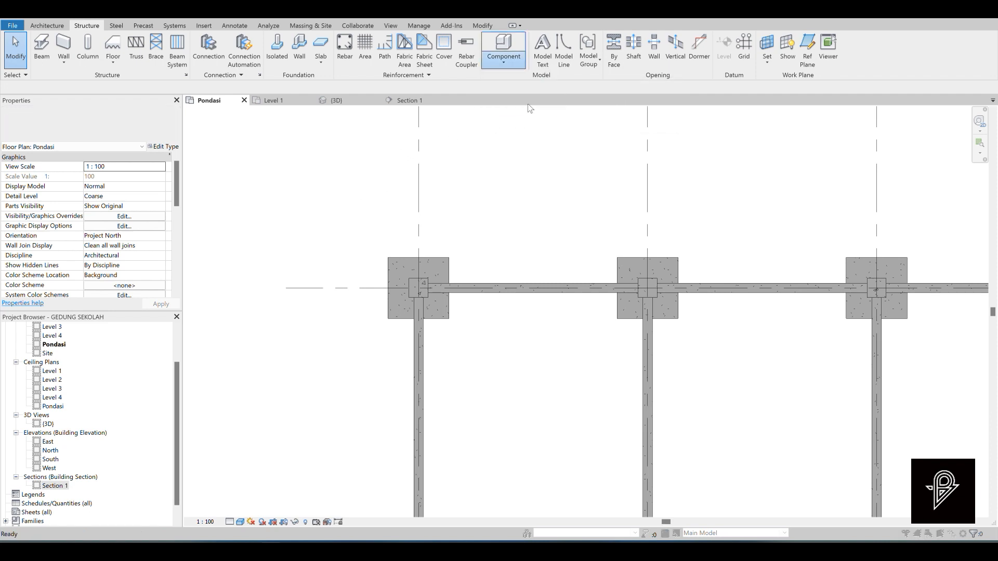
# Limit the family category filter to Structure only.
pyautogui.click(478, 202)
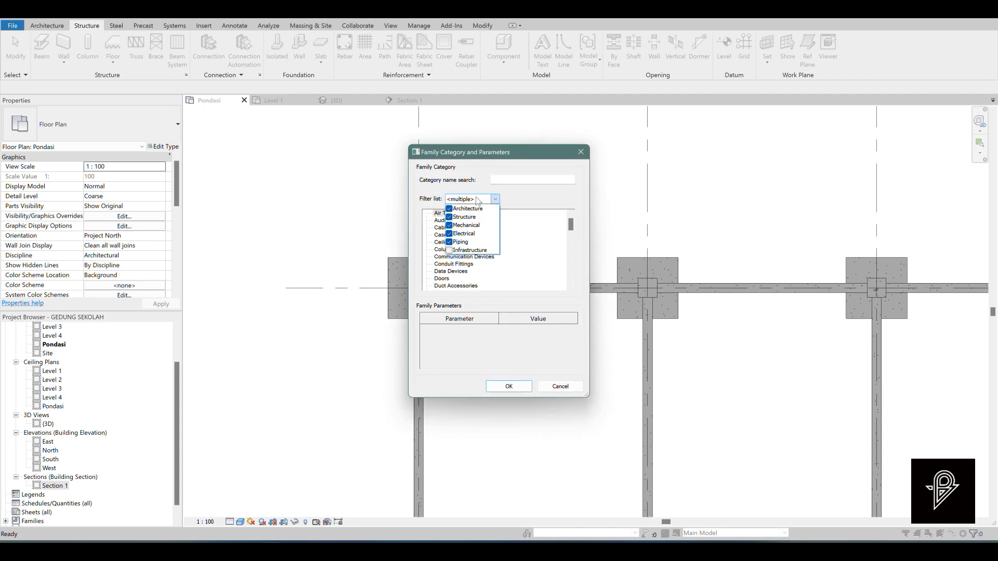
pyautogui.click(449, 234)
pyautogui.click(450, 242)
pyautogui.click(449, 225)
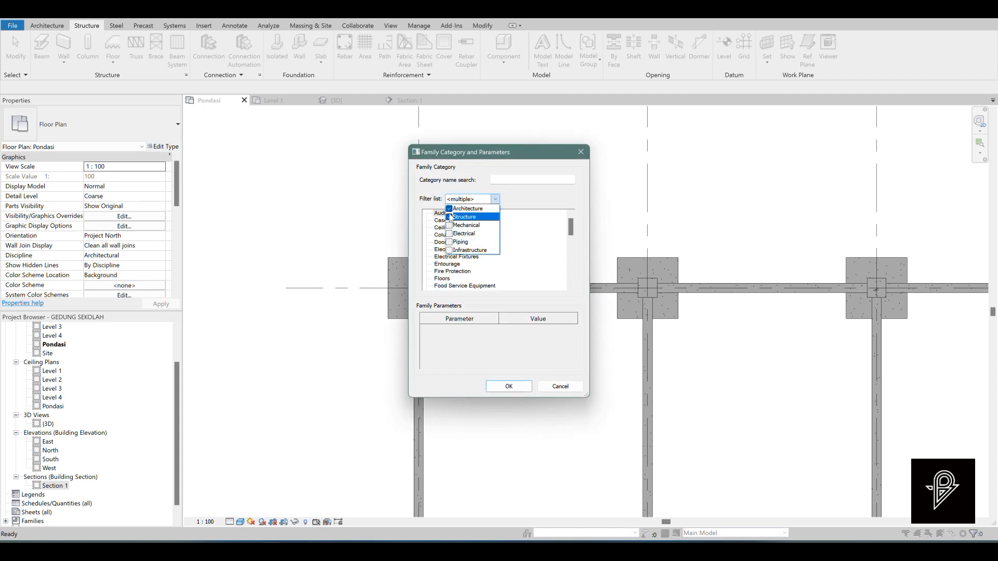
pyautogui.click(449, 209)
pyautogui.click(550, 293)
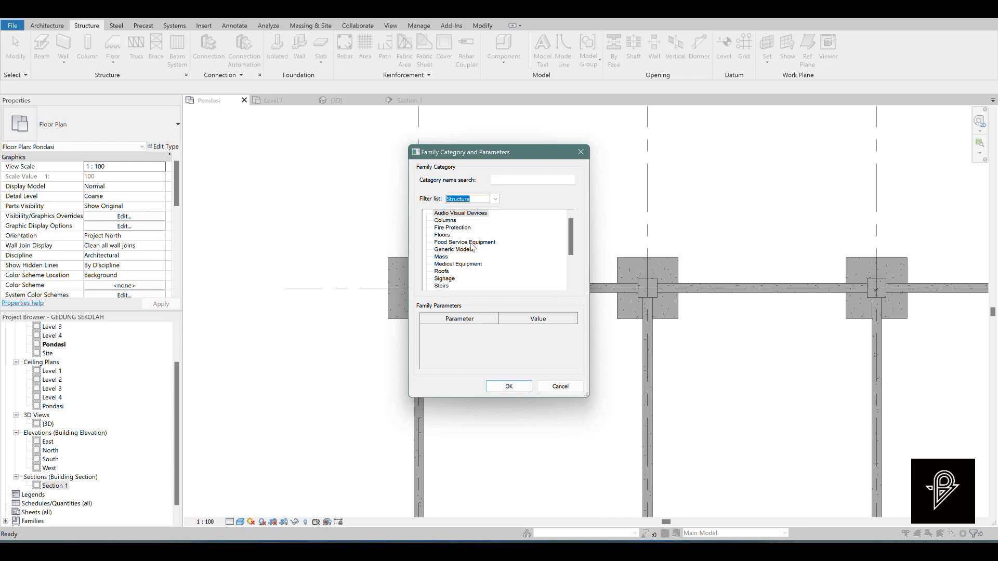
# Assign the Structural Framing category to the in-place family and confirm its name.
pyautogui.scroll(-2, 472, 248)
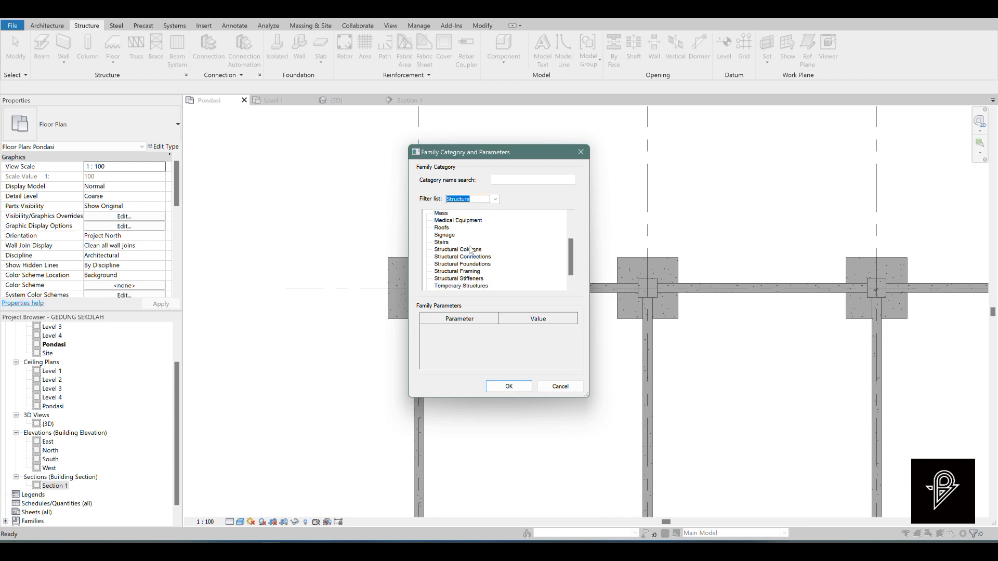
pyautogui.click(469, 272)
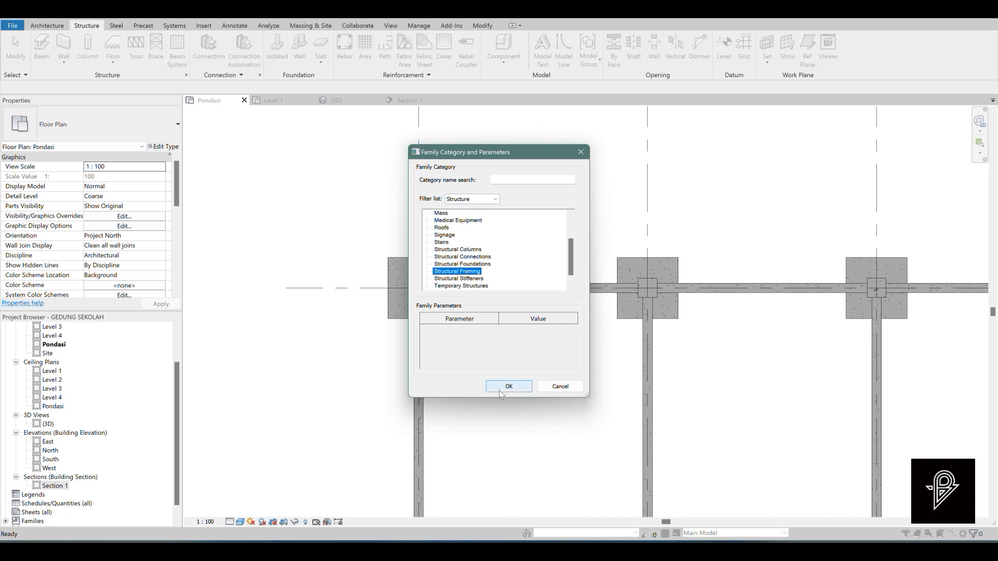
pyautogui.scroll(1, 460, 260)
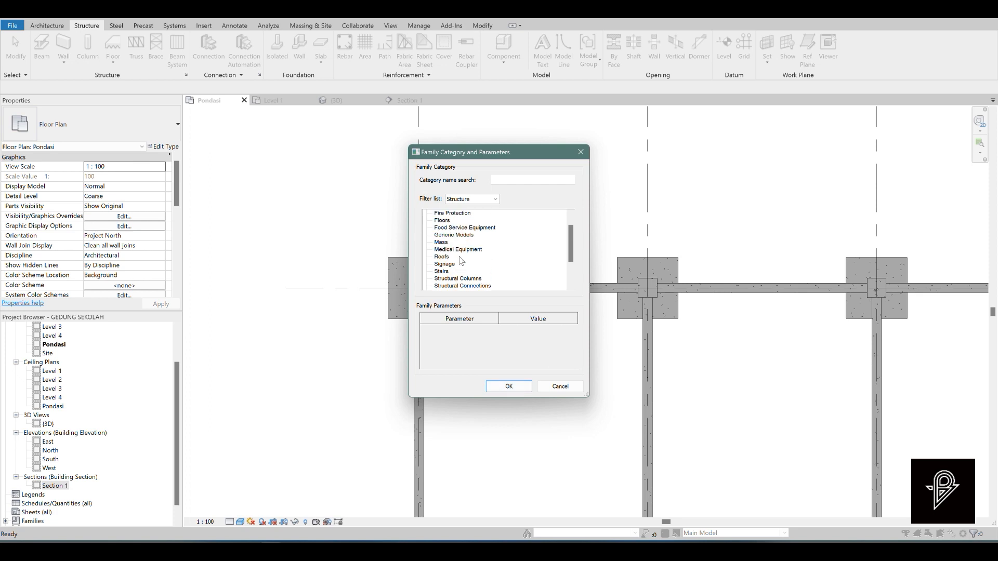
pyautogui.scroll(-2, 466, 242)
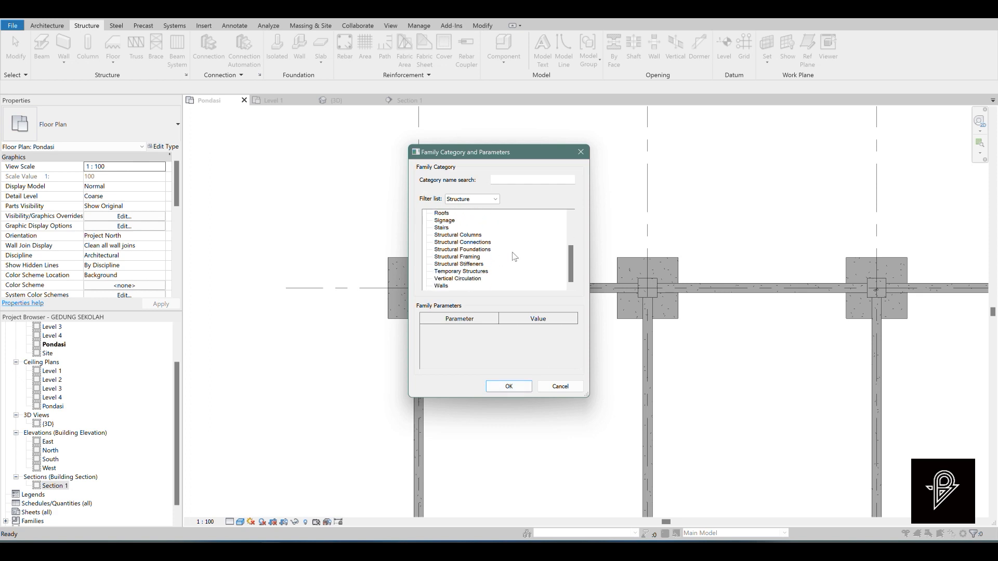
pyautogui.click(474, 259)
pyautogui.click(499, 388)
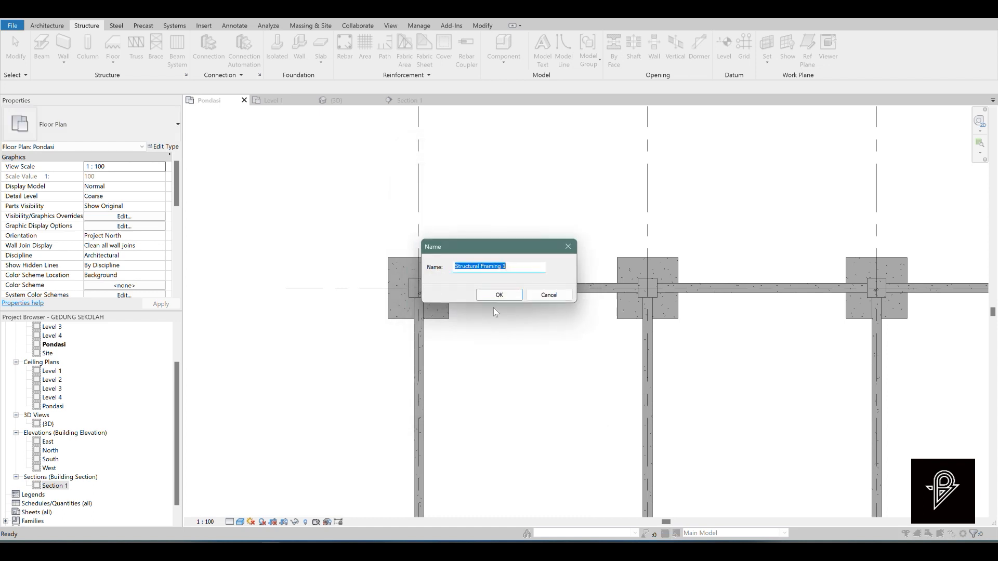
pyautogui.click(526, 266)
pyautogui.click(499, 294)
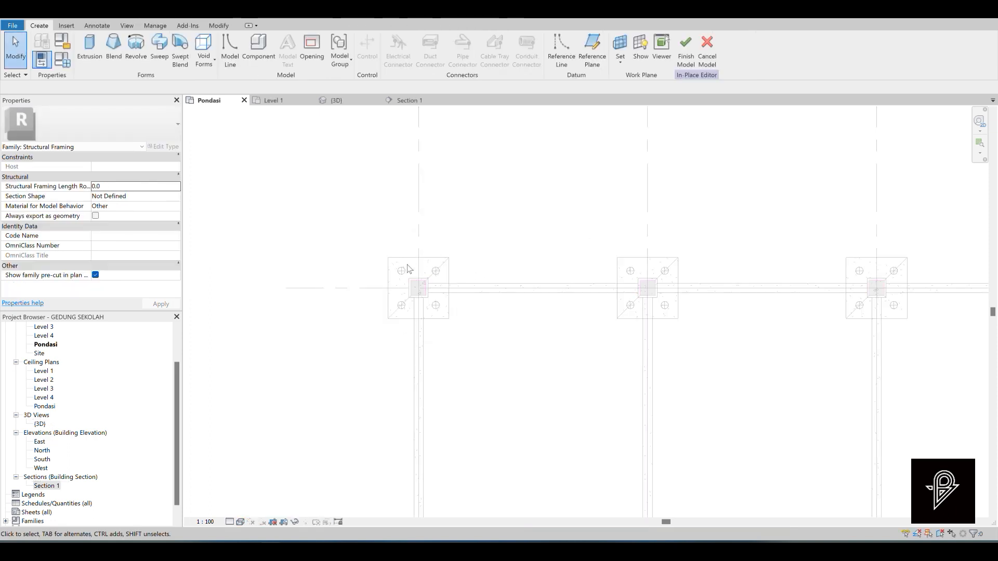
# Sketch a closed square extrusion outline around the corner footing by picking its four edges with a 50 mm outward offset.
pyautogui.scroll(3, 407, 268)
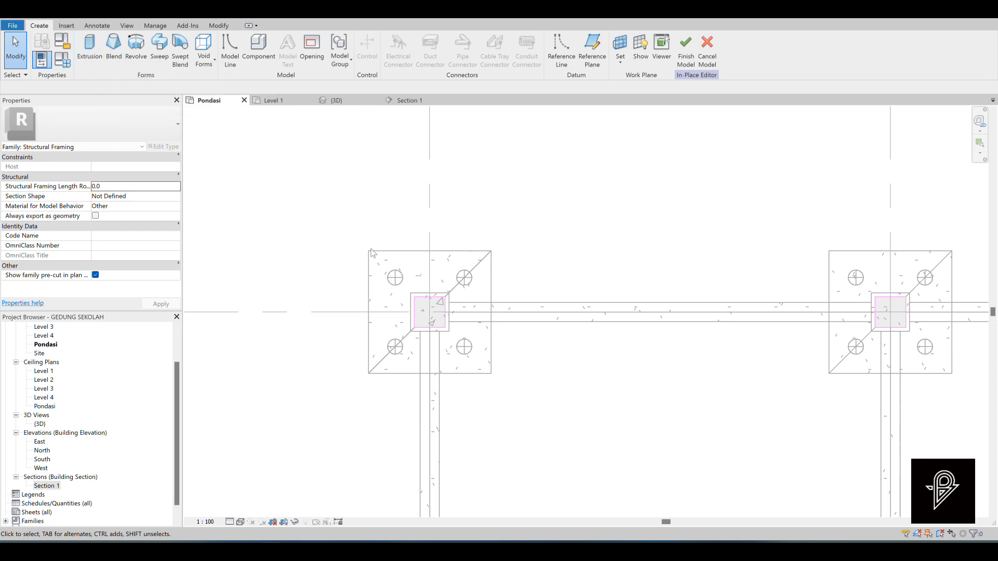
pyautogui.click(90, 49)
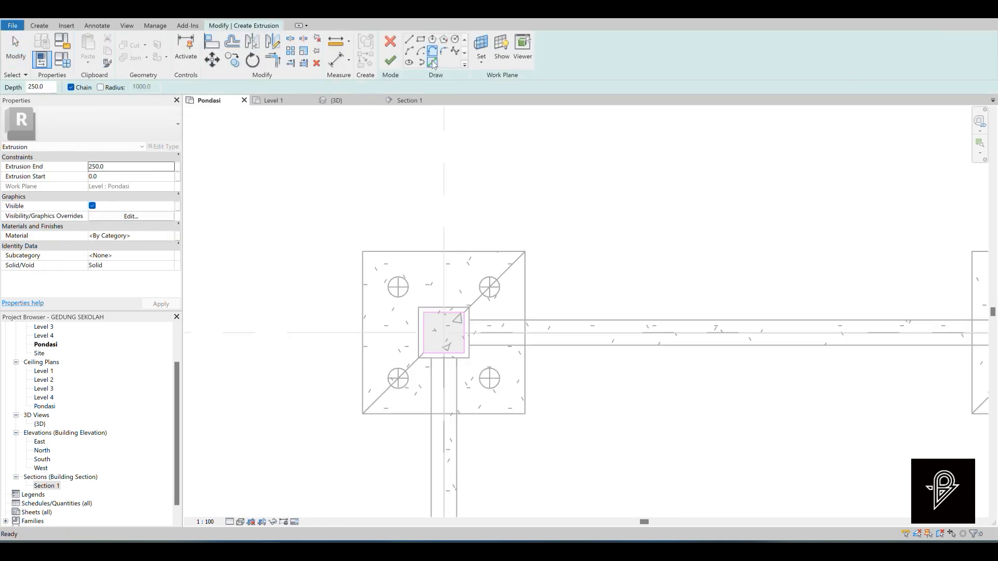
pyautogui.click(432, 62)
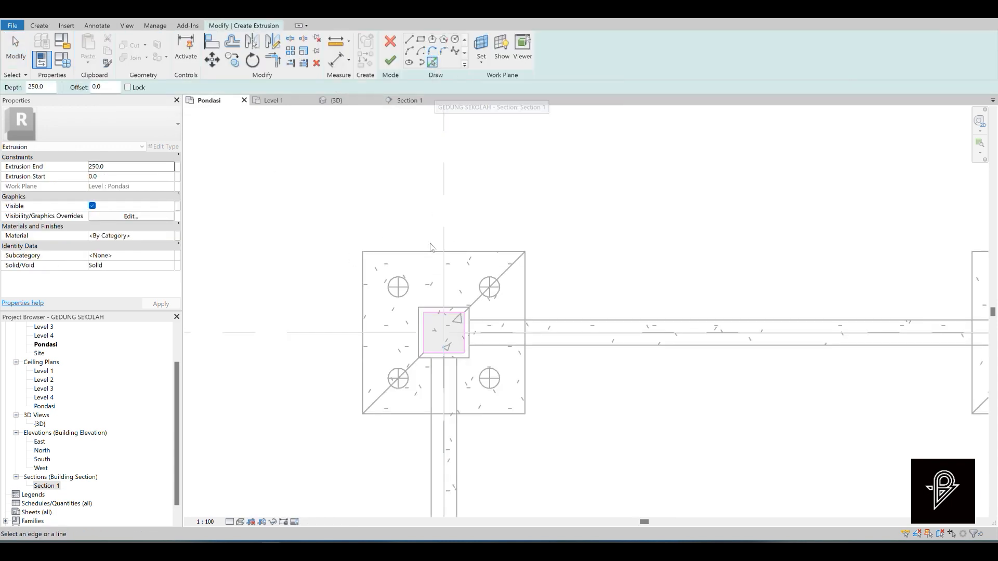
pyautogui.scroll(1, 429, 251)
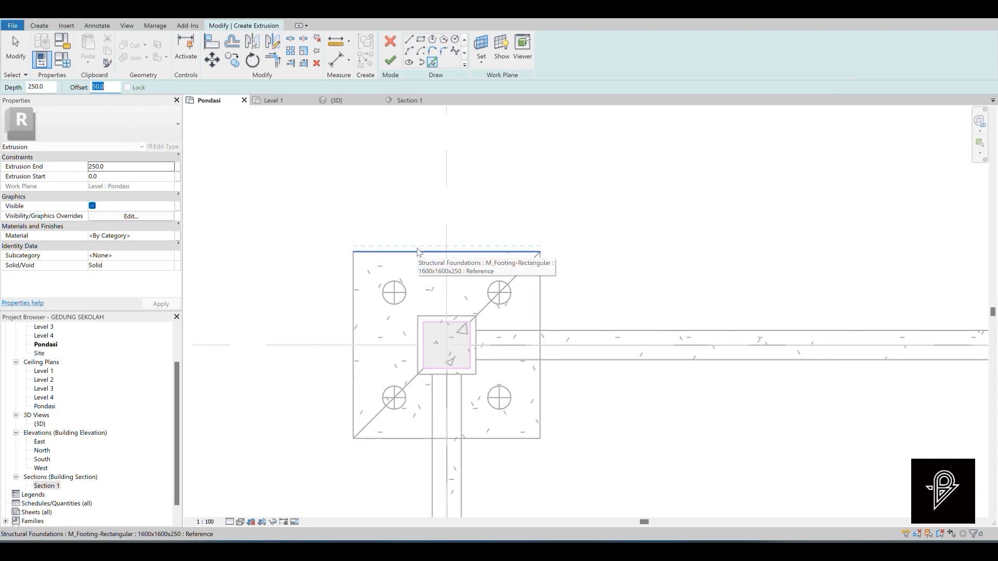
pyautogui.click(419, 252)
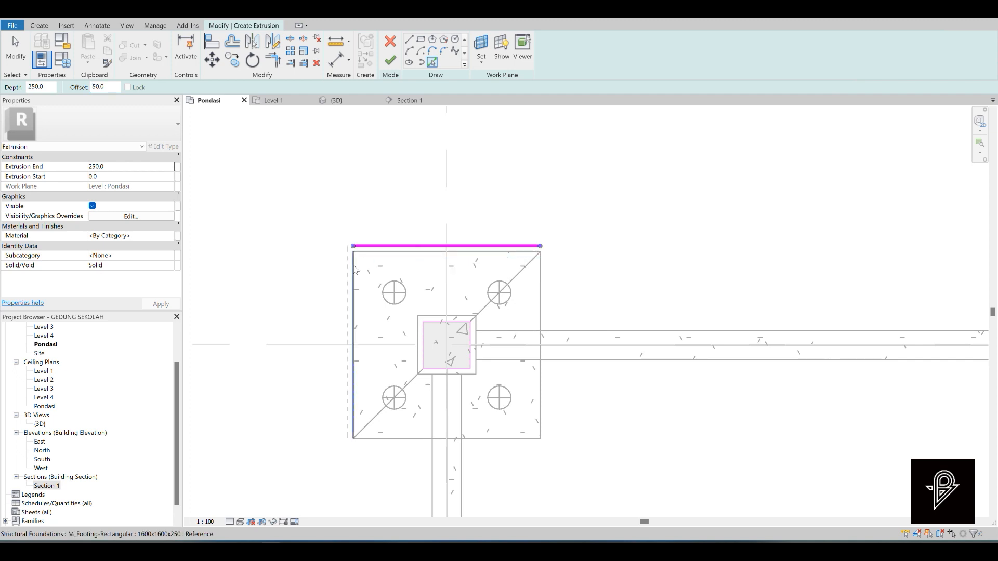
pyautogui.click(355, 271)
pyautogui.click(388, 438)
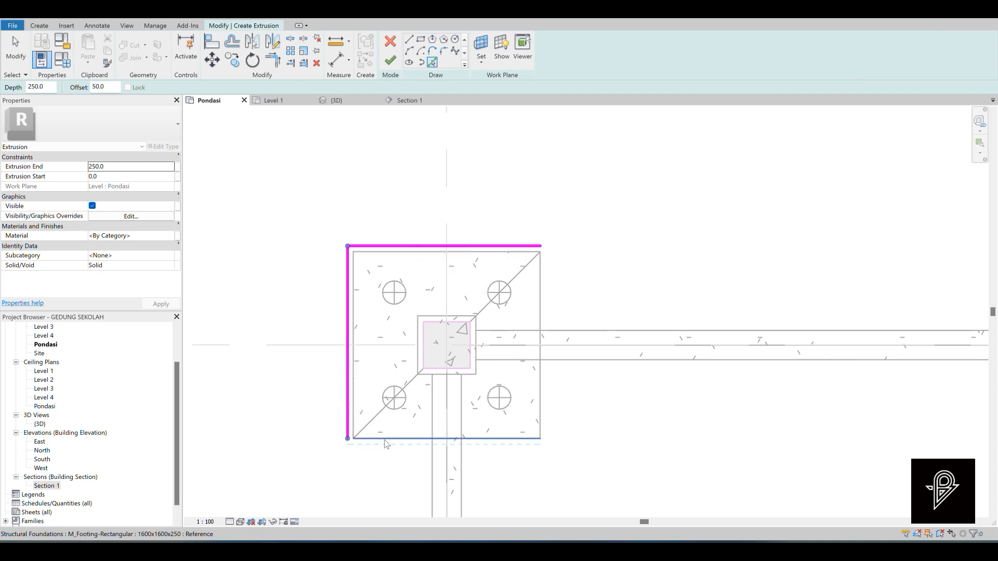
pyautogui.click(538, 288)
pyautogui.scroll(-4, 295, 256)
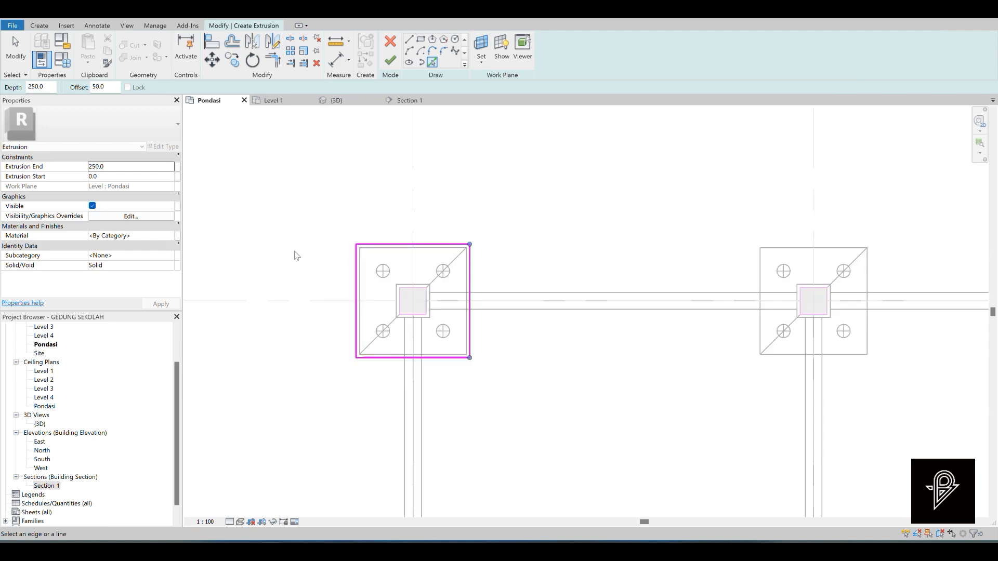
pyautogui.scroll(4, 336, 279)
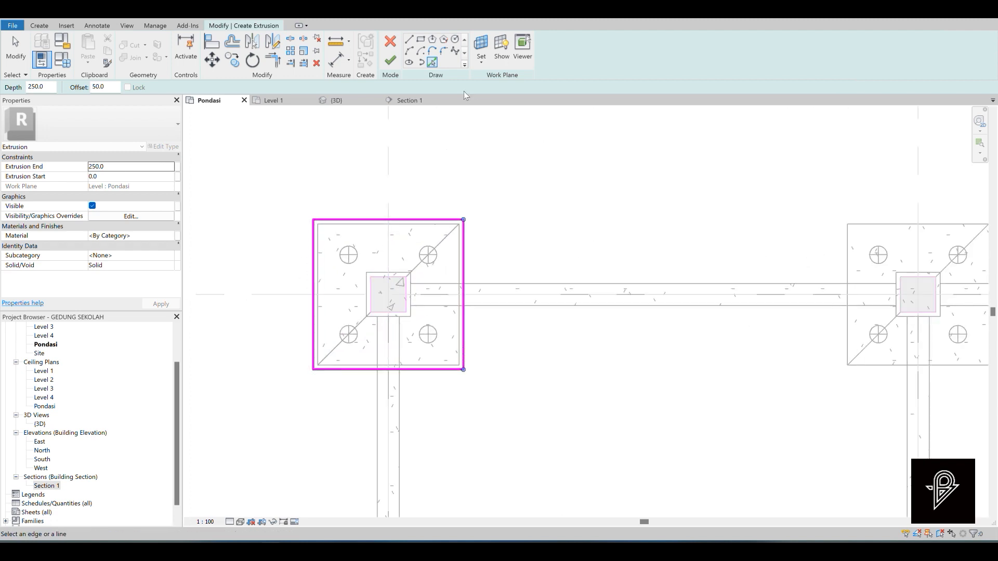
# Finish the footing outline extrusion and set its depth to -50 mm in the 3D view.
pyautogui.click(391, 61)
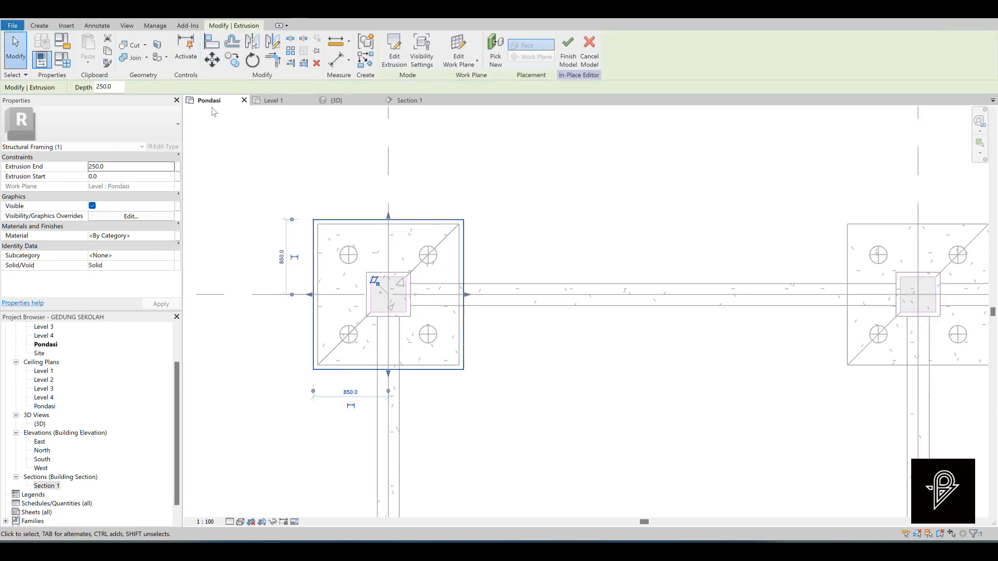
pyautogui.click(335, 100)
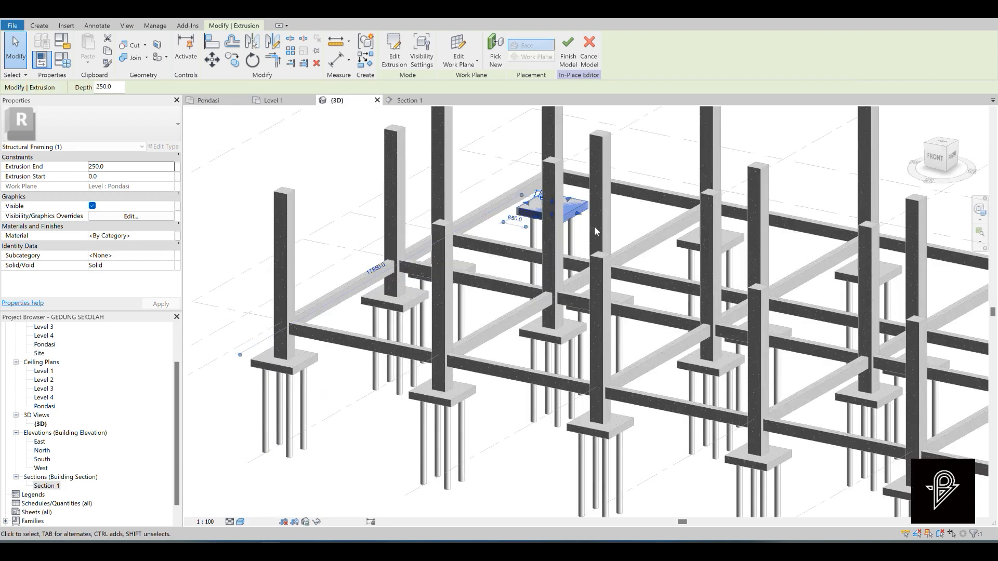
pyautogui.scroll(2, 570, 204)
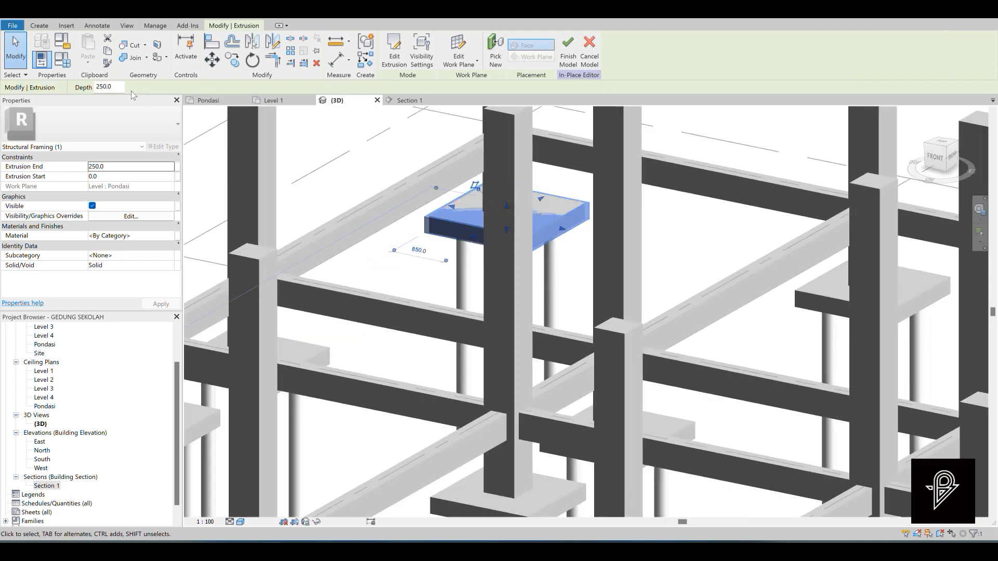
pyautogui.moveTo(122, 87); pyautogui.dragTo(86, 88)
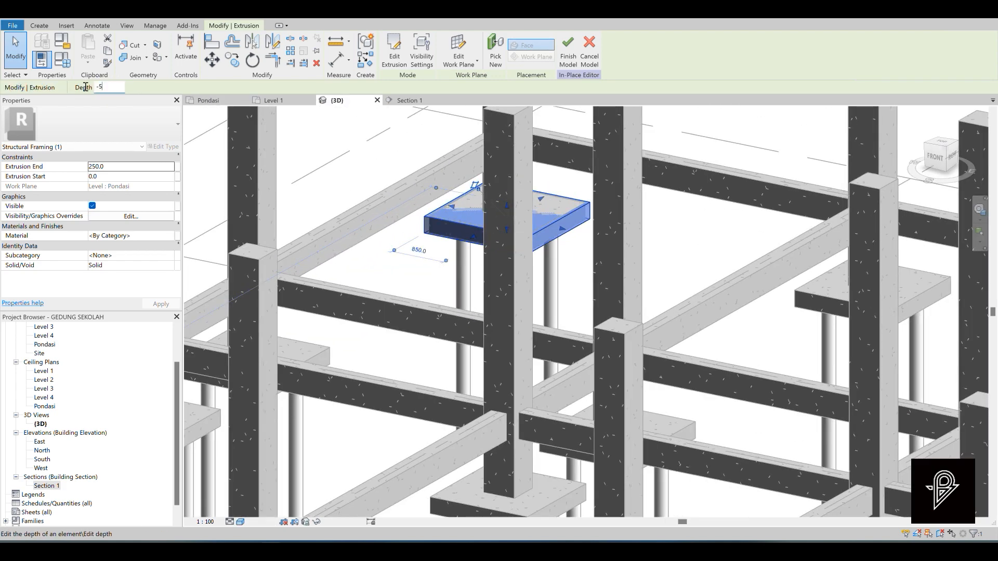
pyautogui.press('Return')
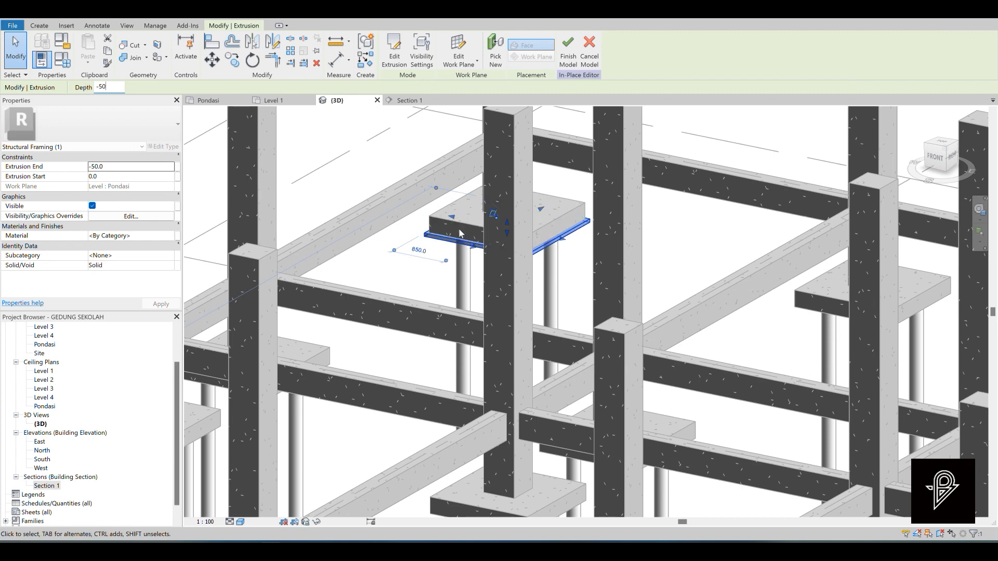
pyautogui.scroll(3, 458, 231)
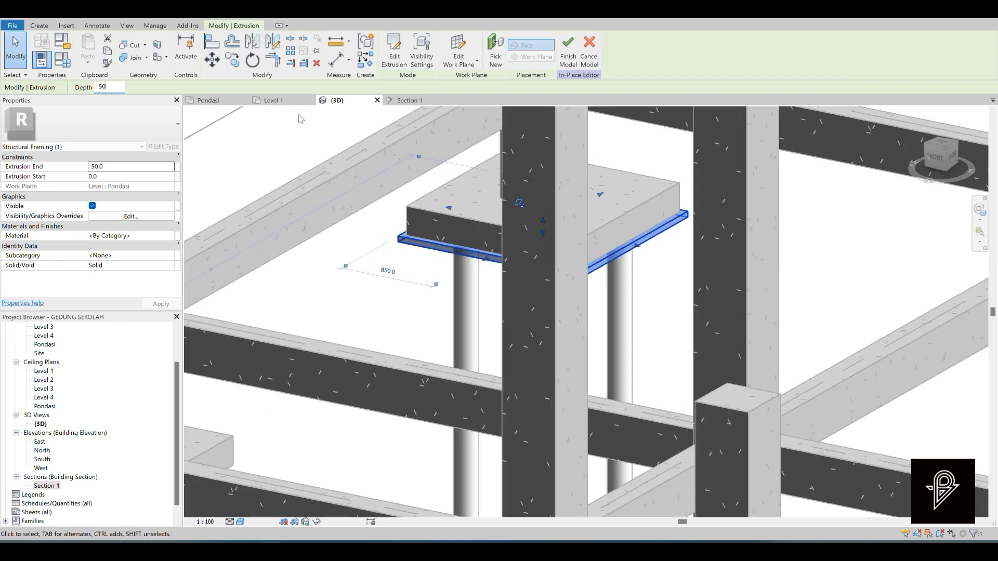
# Examine the lean concrete pad in the Level 1 plan and in 3D, including its underside around the piles.
pyautogui.click(292, 99)
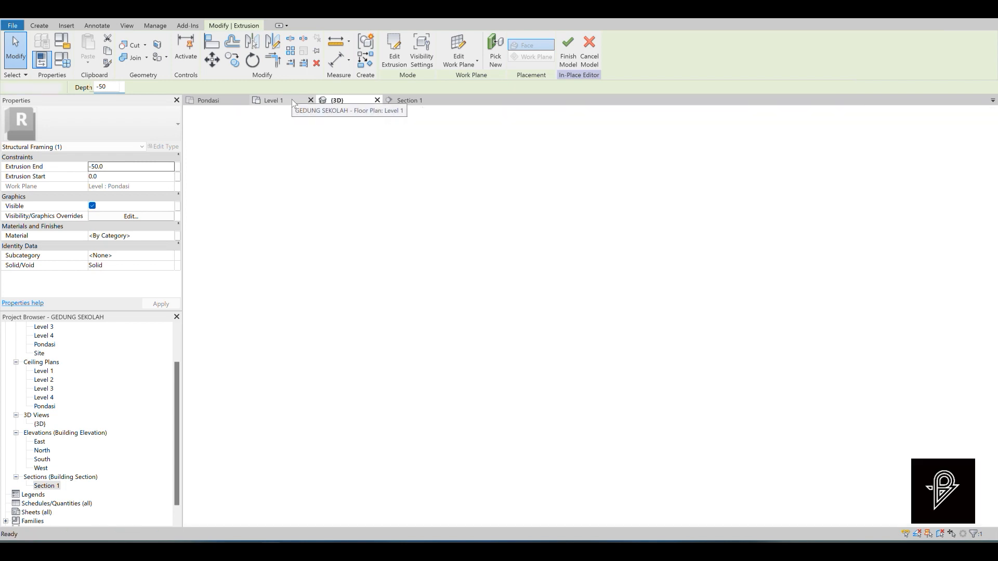
pyautogui.scroll(3, 337, 296)
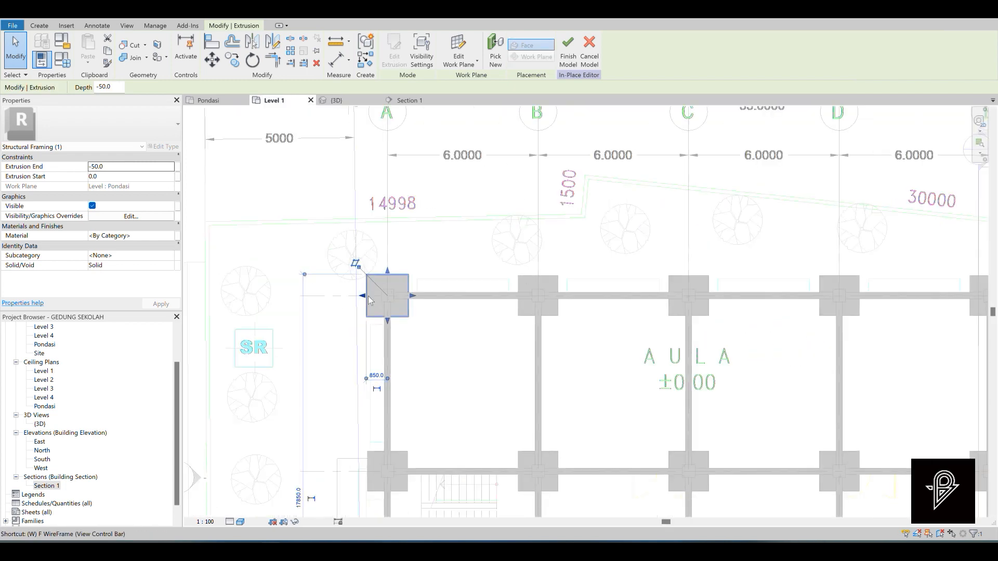
pyautogui.scroll(3, 382, 283)
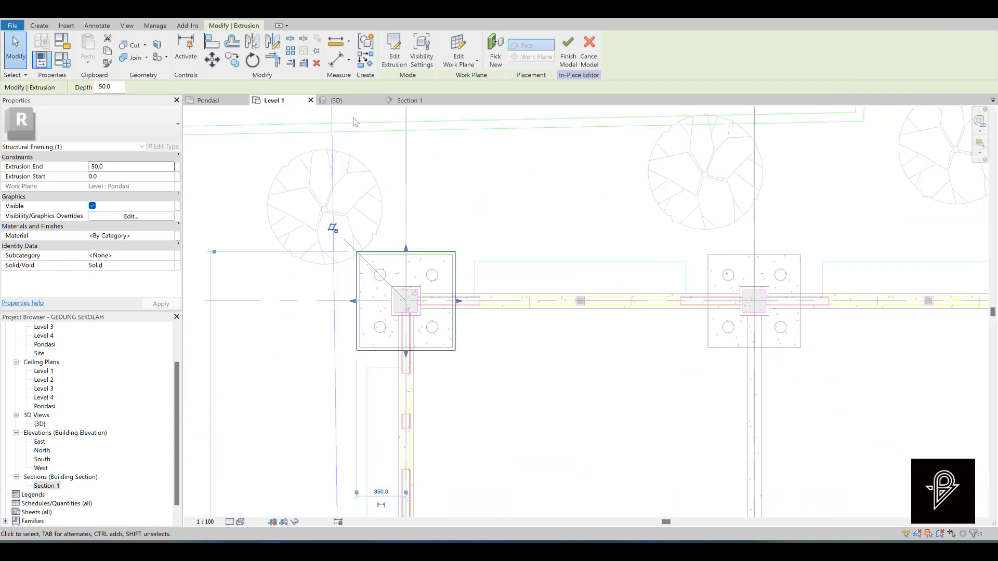
pyautogui.click(336, 100)
pyautogui.scroll(3, 445, 284)
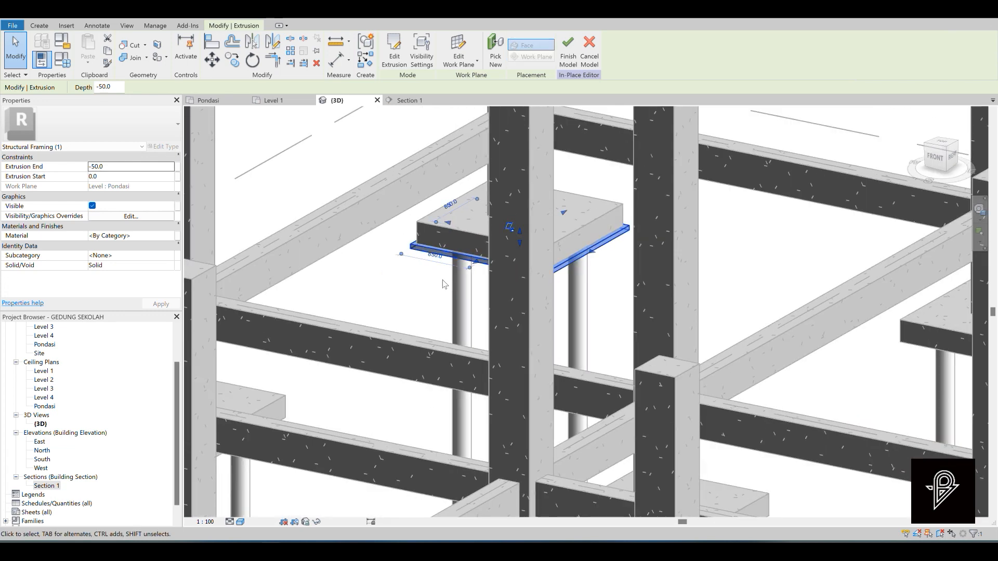
pyautogui.click(371, 280)
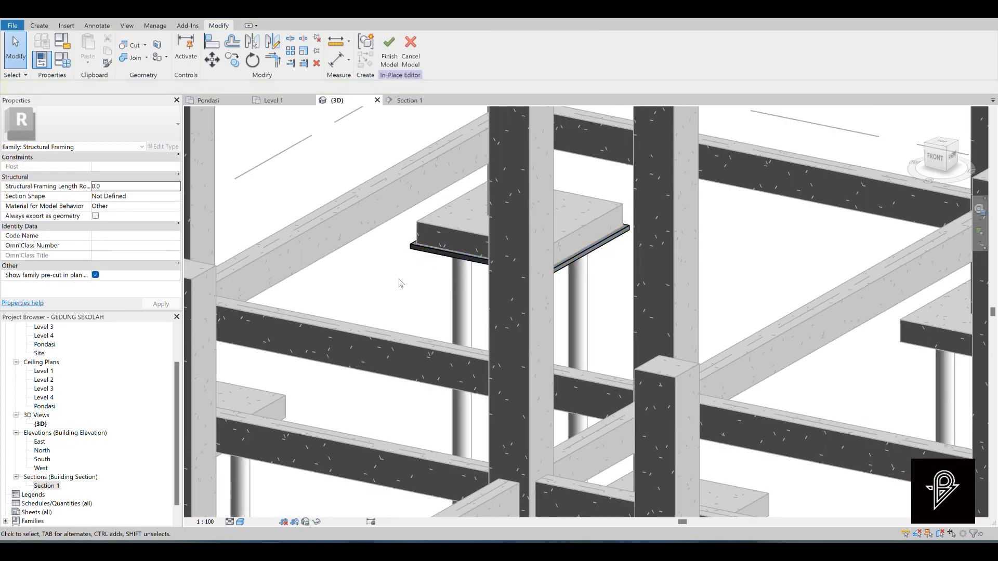
pyautogui.scroll(-10, 394, 307)
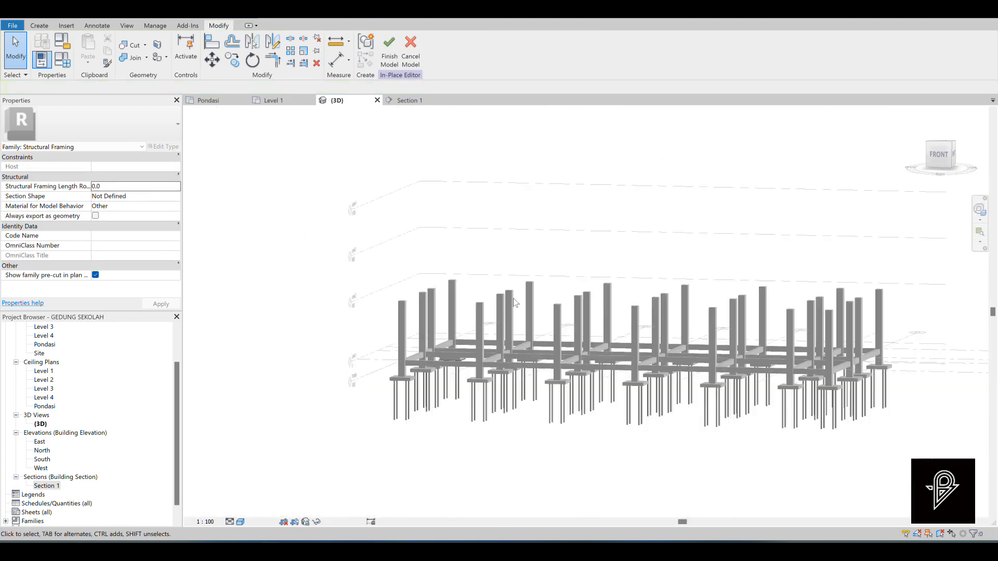
pyautogui.scroll(2, 395, 354)
pyautogui.scroll(4, 537, 343)
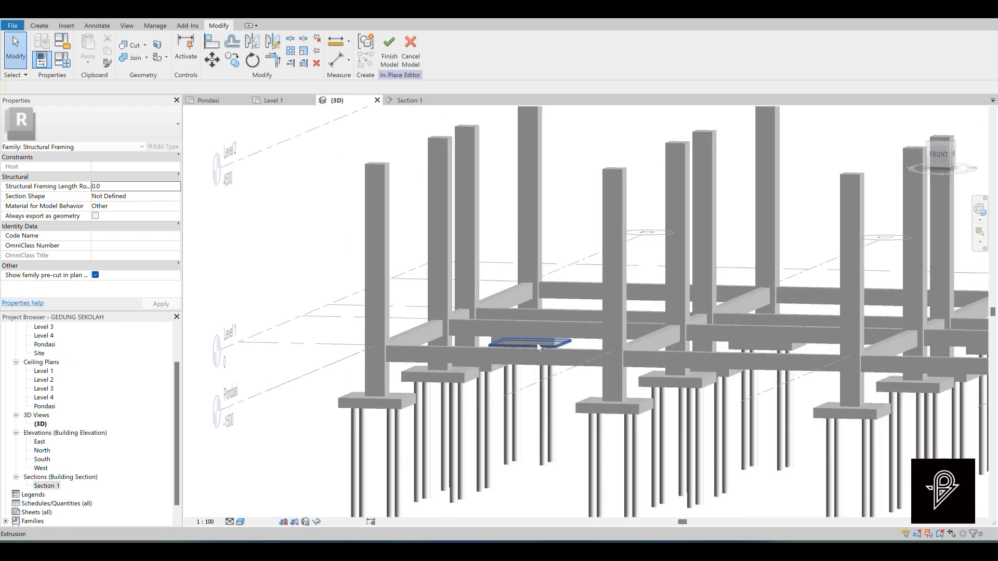
pyautogui.click(539, 346)
pyautogui.keyDown('shift'); pyautogui.moveTo(539, 417); pyautogui.dragTo(710, 283, button='middle'); pyautogui.keyUp('shift')
pyautogui.scroll(1, 492, 332)
pyautogui.scroll(5, 520, 318)
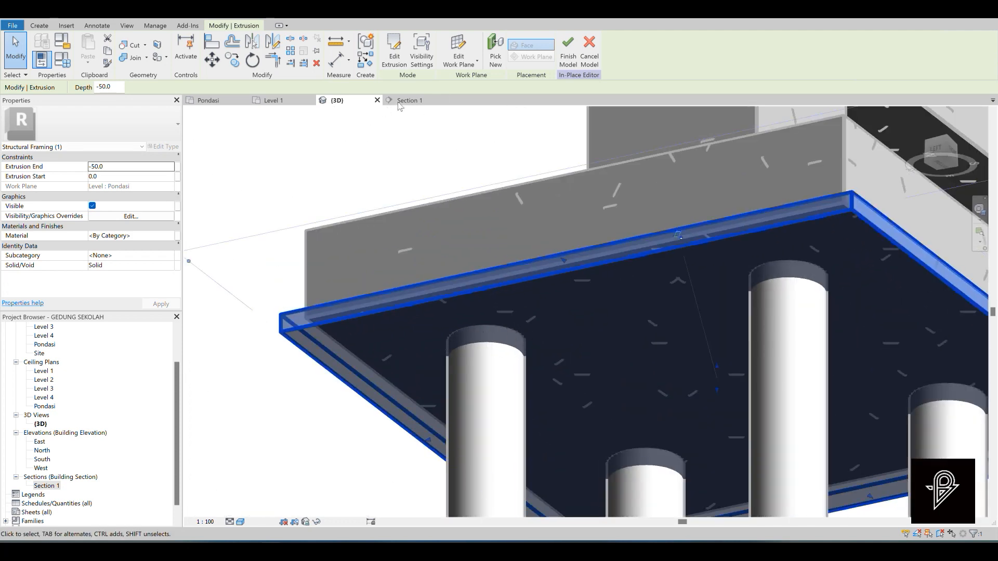
# Start a void extrusion in the Level 1 plan and sketch a 100 mm radius circle over the corner footing's upper-left pile.
pyautogui.click(271, 100)
pyautogui.scroll(2, 318, 261)
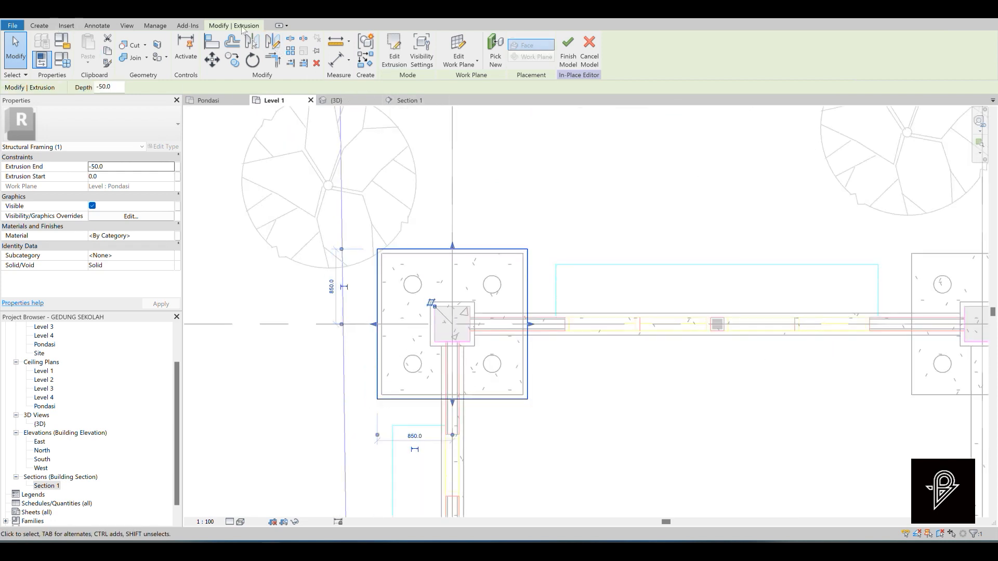
pyautogui.click(45, 27)
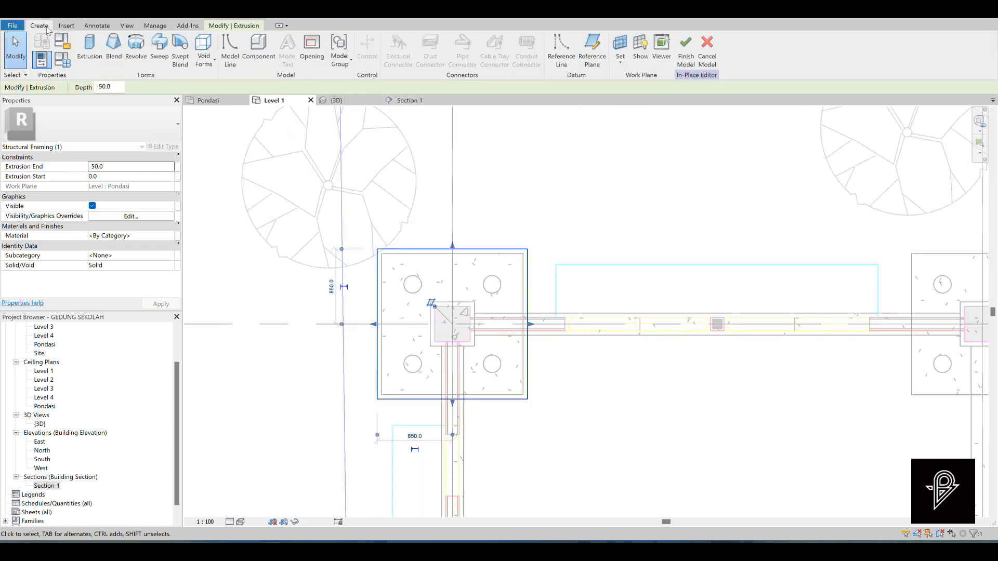
pyautogui.click(203, 52)
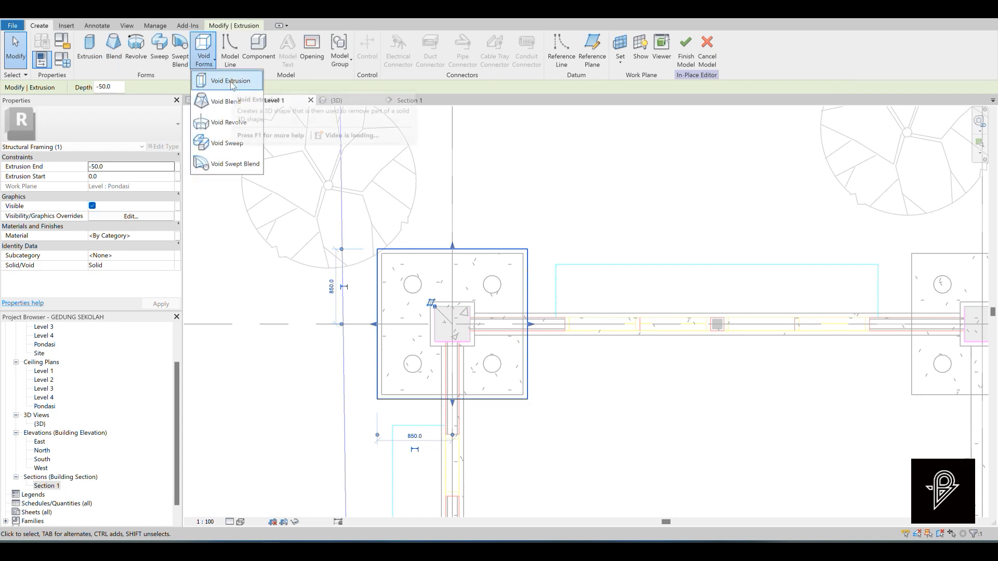
pyautogui.click(231, 82)
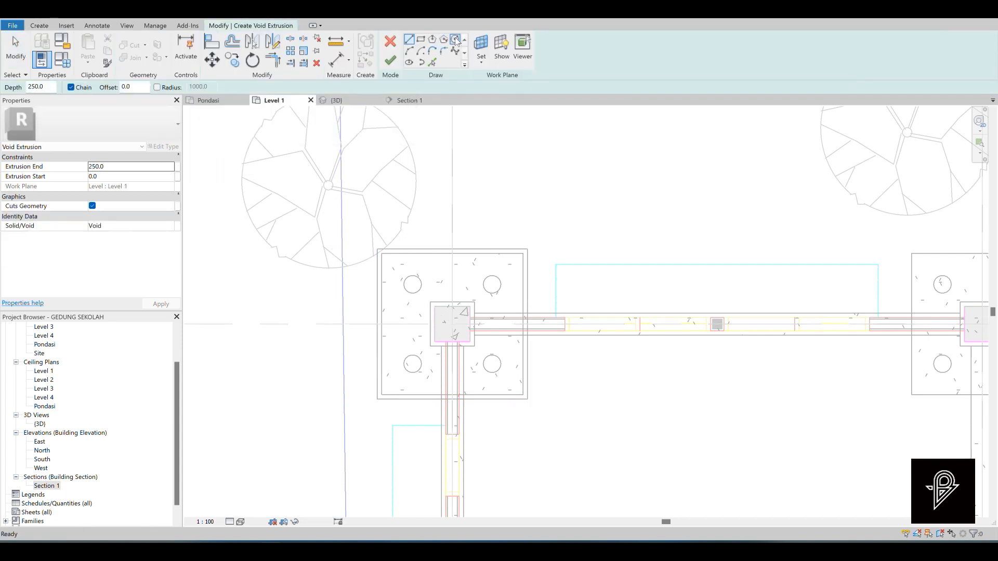
pyautogui.click(456, 40)
pyautogui.scroll(2, 411, 285)
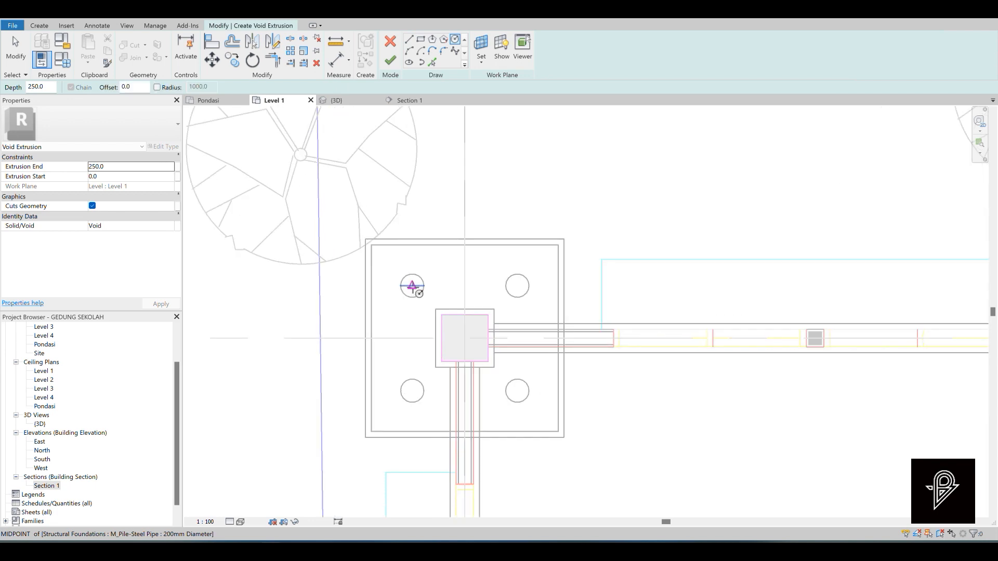
pyautogui.click(412, 285)
pyautogui.scroll(1, 412, 275)
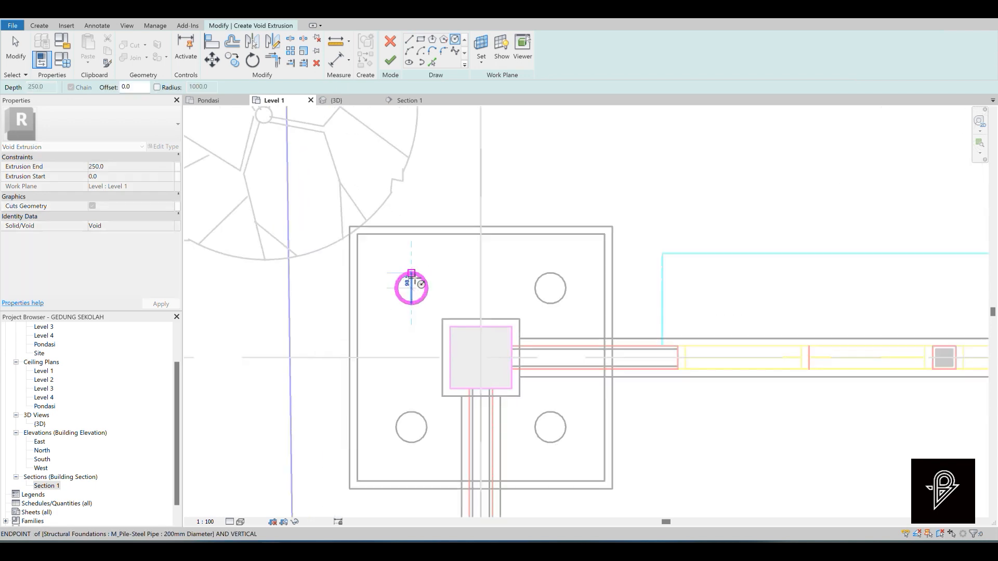
pyautogui.scroll(3, 411, 274)
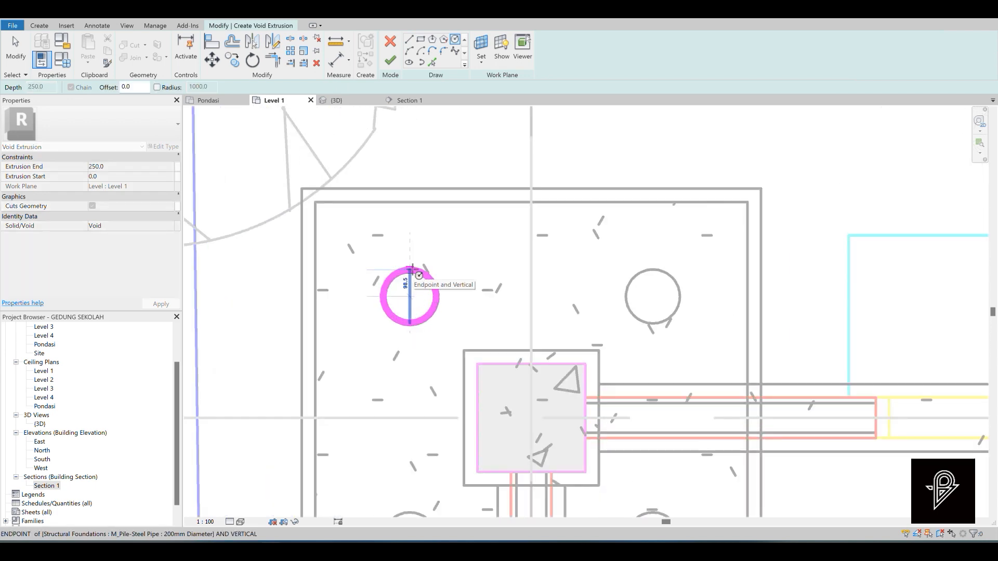
pyautogui.scroll(2, 410, 271)
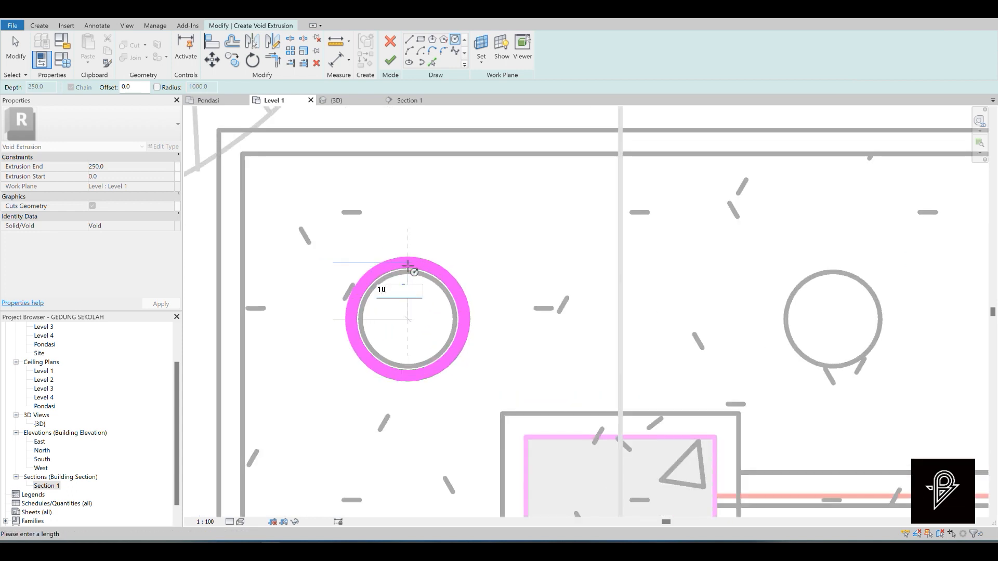
pyautogui.click(408, 265)
# Sketch 100 mm radius circles over the footing's other three piles and finish the void extrusion.
pyautogui.scroll(-5, 408, 268)
pyautogui.click(544, 283)
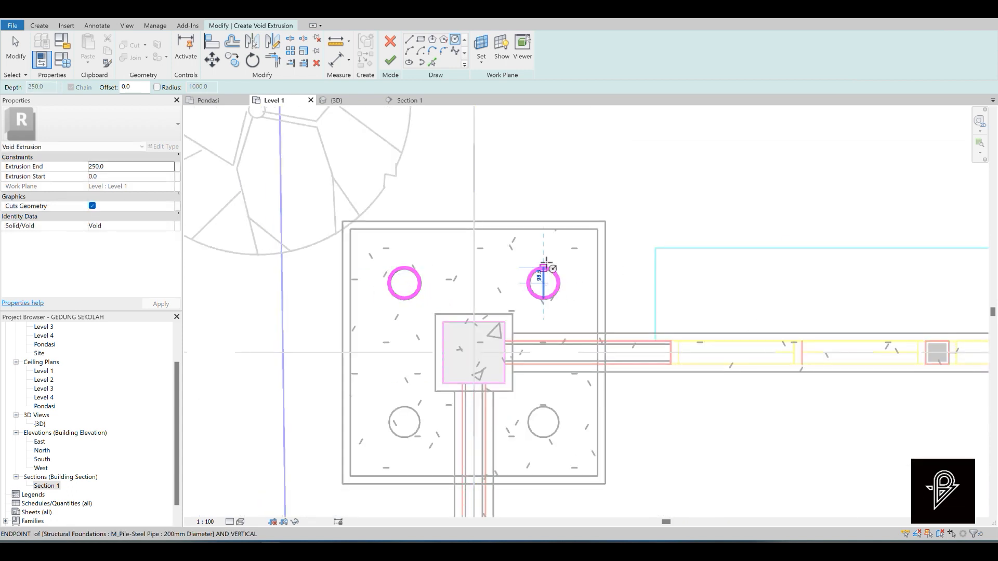
pyautogui.click(543, 266)
pyautogui.click(543, 422)
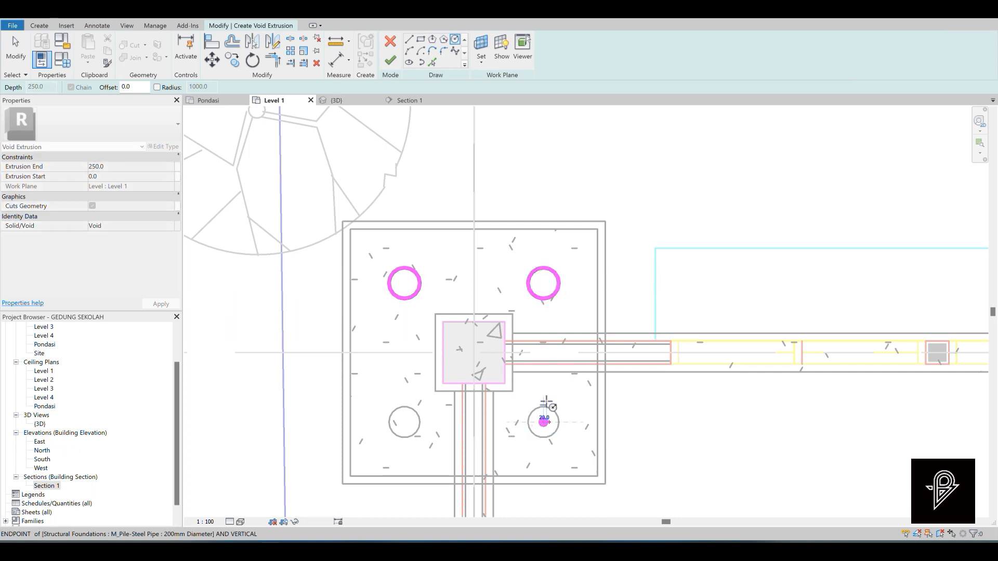
pyautogui.click(543, 406)
pyautogui.click(404, 422)
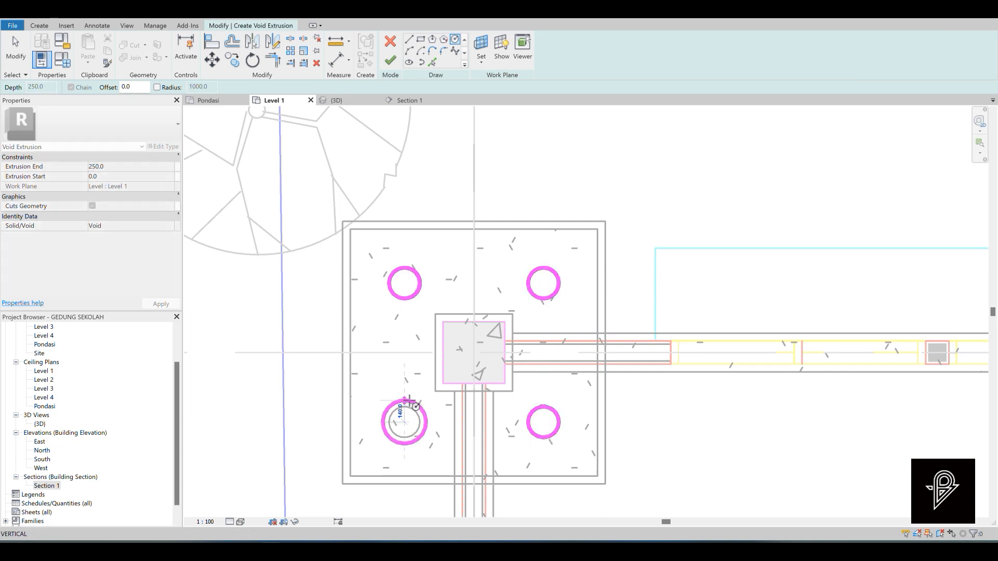
pyautogui.click(386, 411)
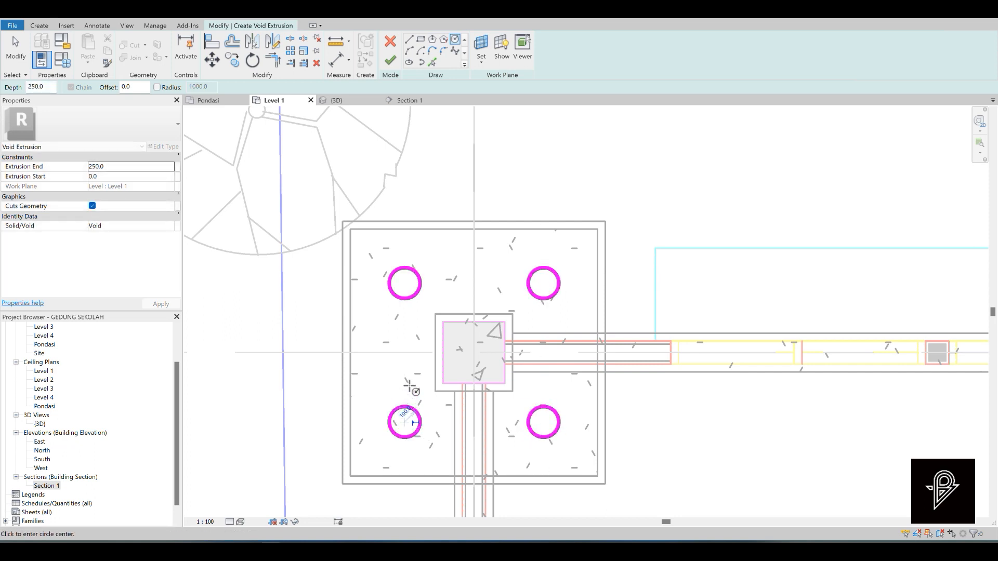
pyautogui.click(389, 62)
# Inspect the lean concrete pad in 3D from below and above to check where the void cylinders sit.
pyautogui.click(336, 100)
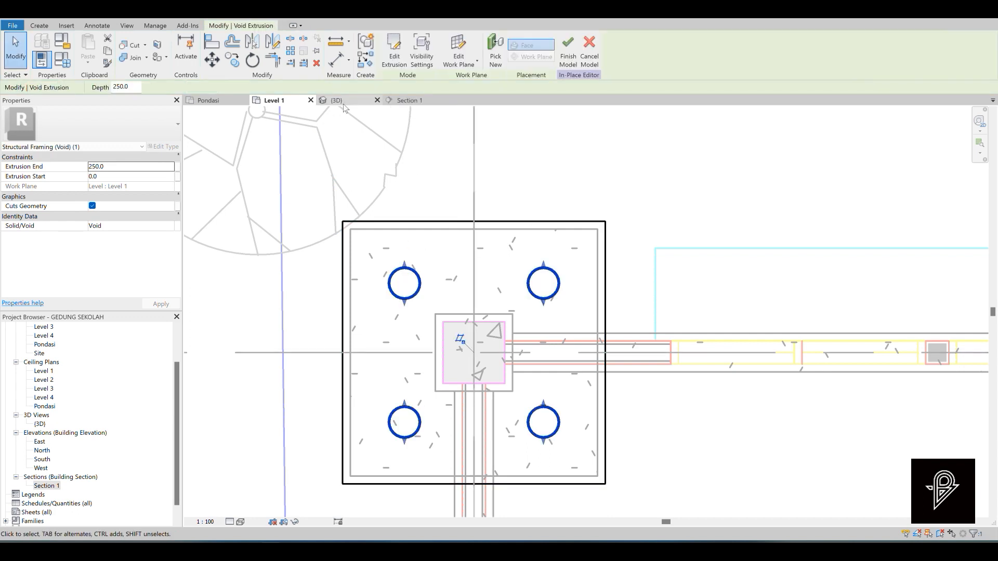
pyautogui.scroll(-5, 473, 359)
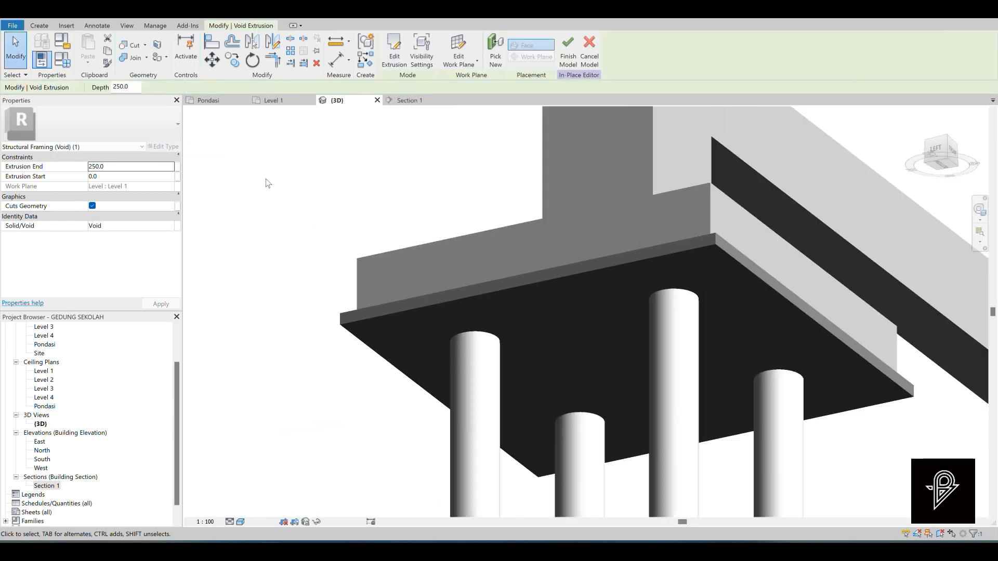
pyautogui.scroll(3, 335, 173)
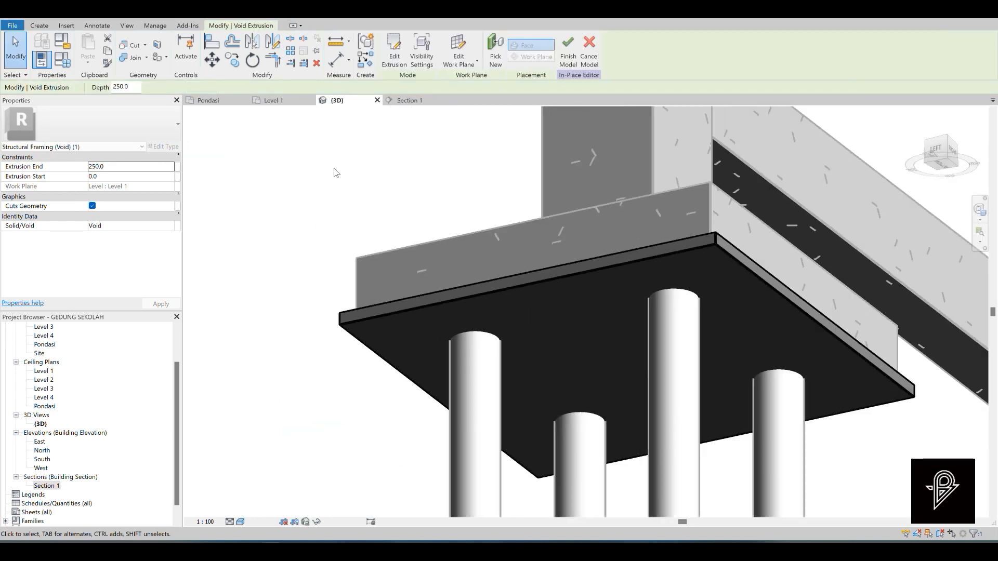
pyautogui.click(440, 307)
pyautogui.scroll(3, 473, 346)
pyautogui.scroll(-3, 474, 346)
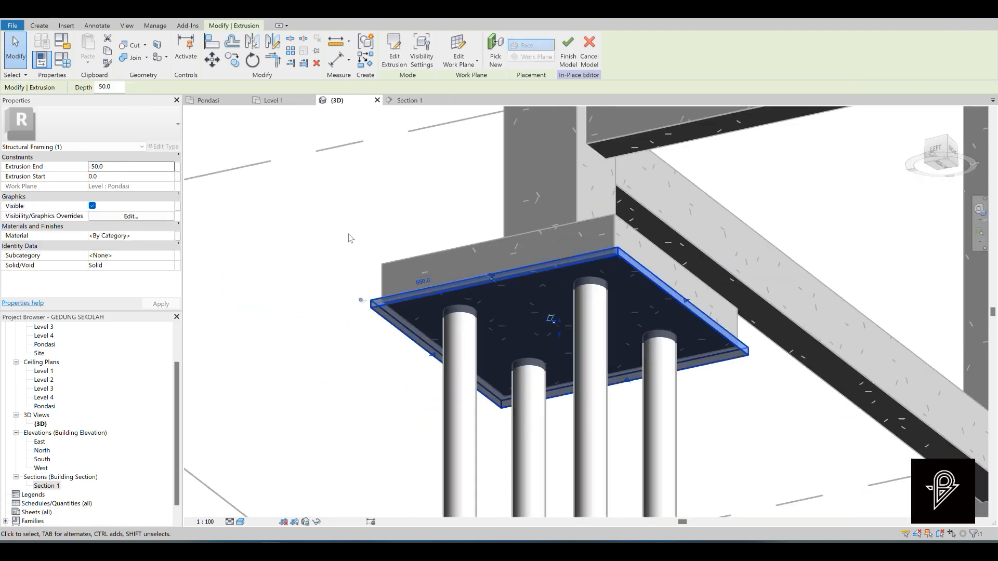
pyautogui.keyDown('shift'); pyautogui.moveTo(349, 235); pyautogui.dragTo(265, 472, button='middle'); pyautogui.keyUp('shift')
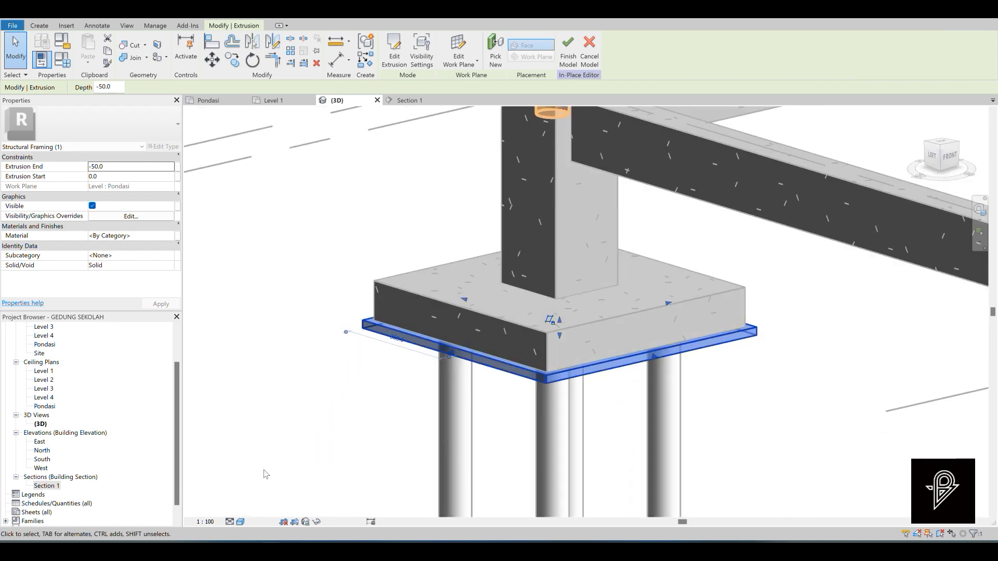
pyautogui.scroll(-5, 451, 368)
# Stretch the void cylinders down through the lean concrete pad, with their start at about -1850 mm and end at about -1441 mm.
pyautogui.click(501, 229)
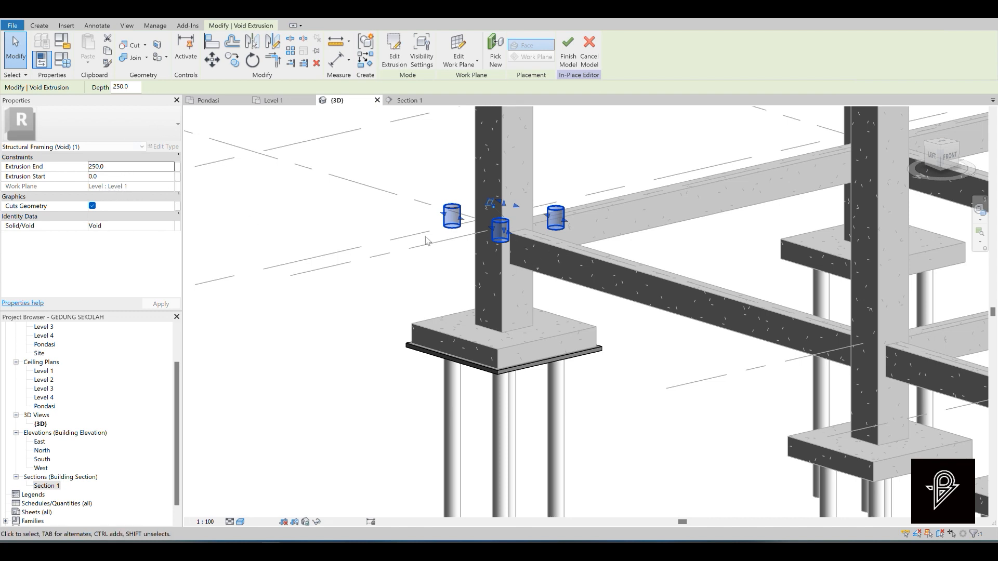
pyautogui.scroll(4, 525, 220)
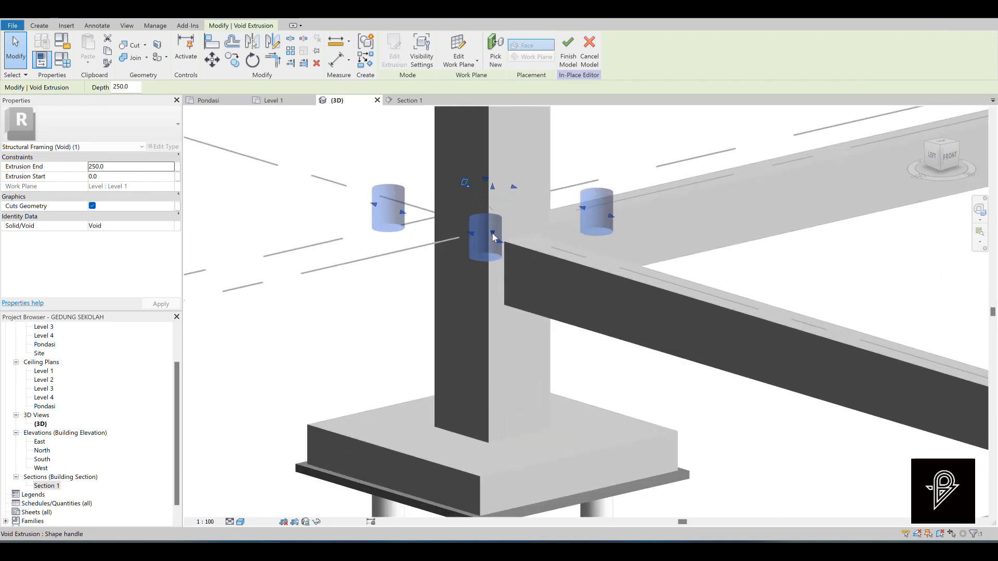
pyautogui.moveTo(492, 232); pyautogui.dragTo(482, 491)
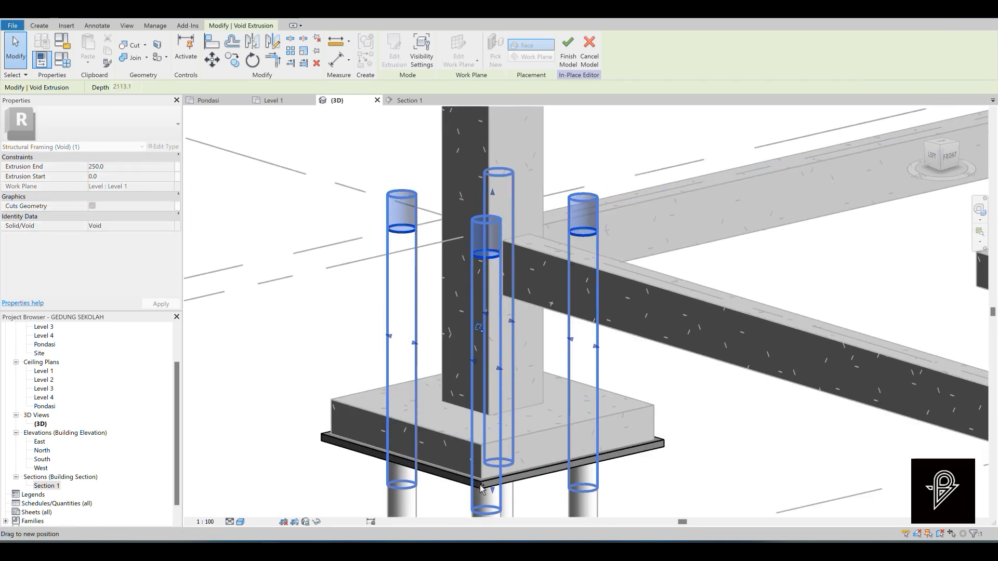
pyautogui.moveTo(492, 192); pyautogui.dragTo(485, 424)
pyautogui.scroll(-3, 507, 330)
pyautogui.scroll(3, 508, 341)
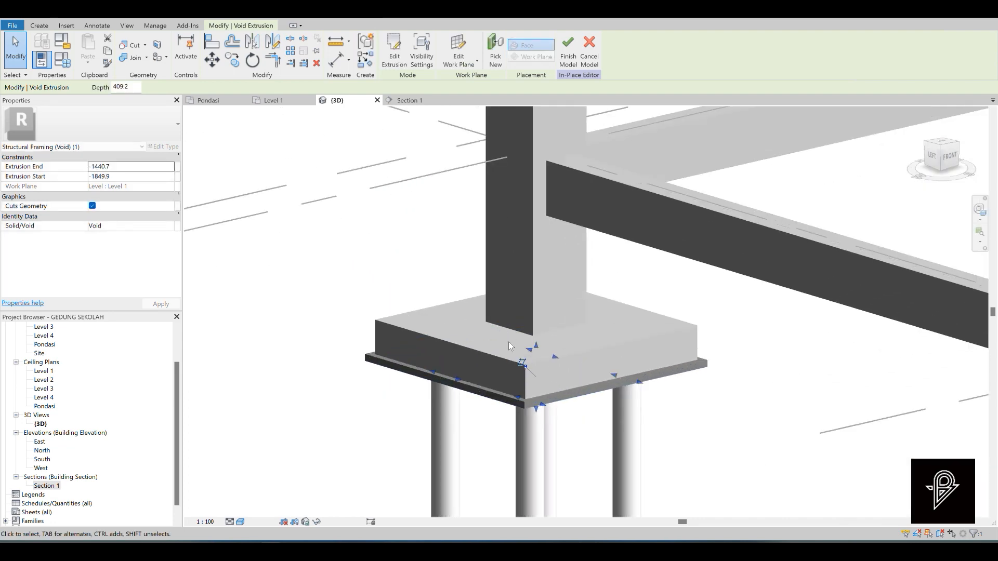
# Try to finish the in-place lean concrete model with its void cylinders left uncut.
pyautogui.keyDown('shift'); pyautogui.moveTo(508, 341); pyautogui.dragTo(404, 328, button='middle'); pyautogui.keyUp('shift')
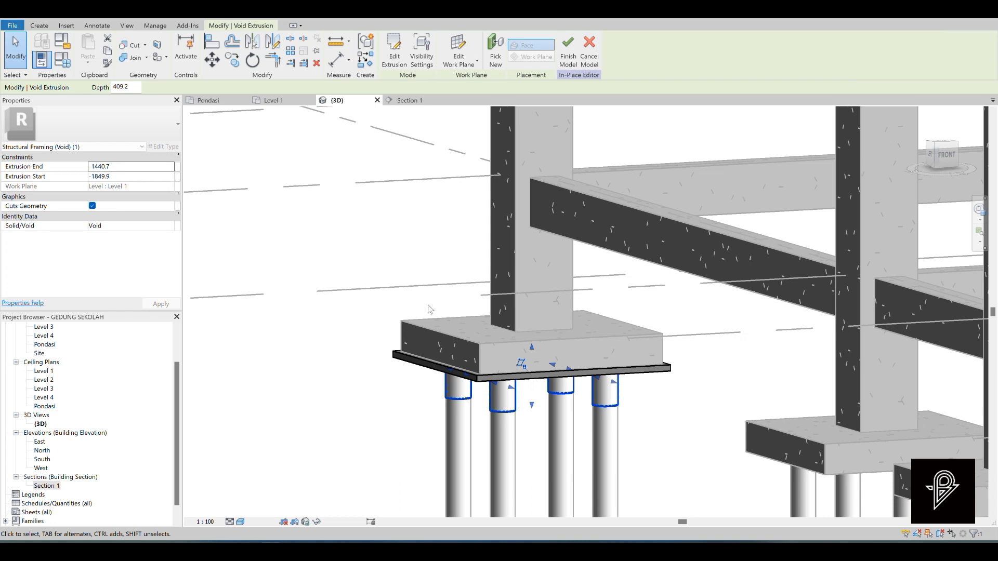
pyautogui.click(566, 44)
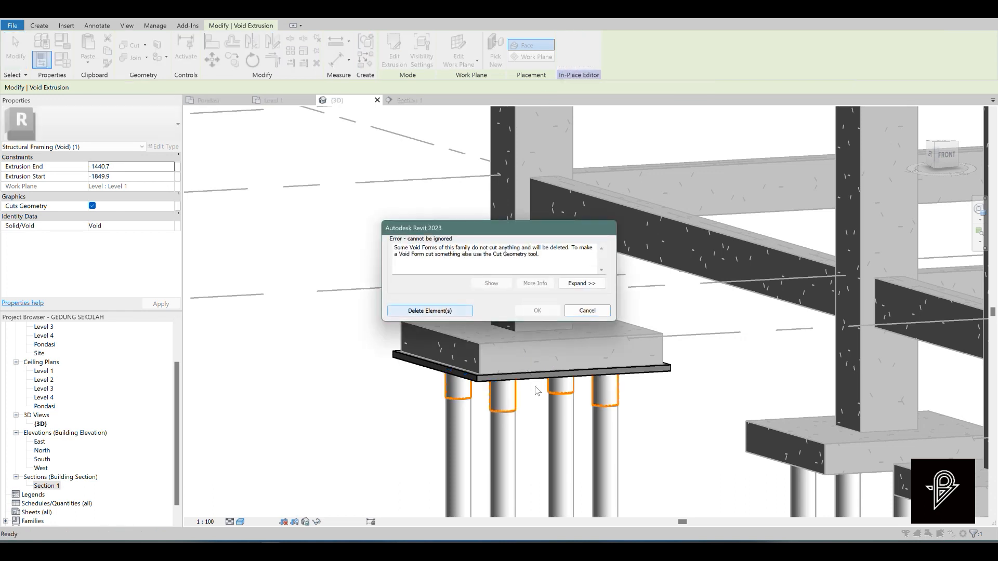
pyautogui.click(587, 311)
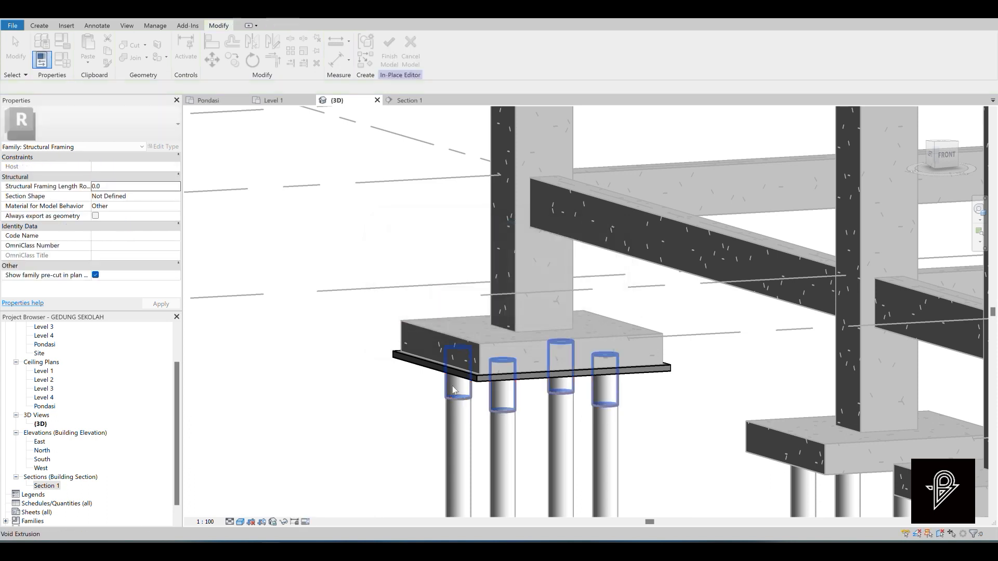
# Cut the lean concrete pad with the four void cylinders using Cut Geometry and finish the in-place model.
pyautogui.scroll(3, 455, 379)
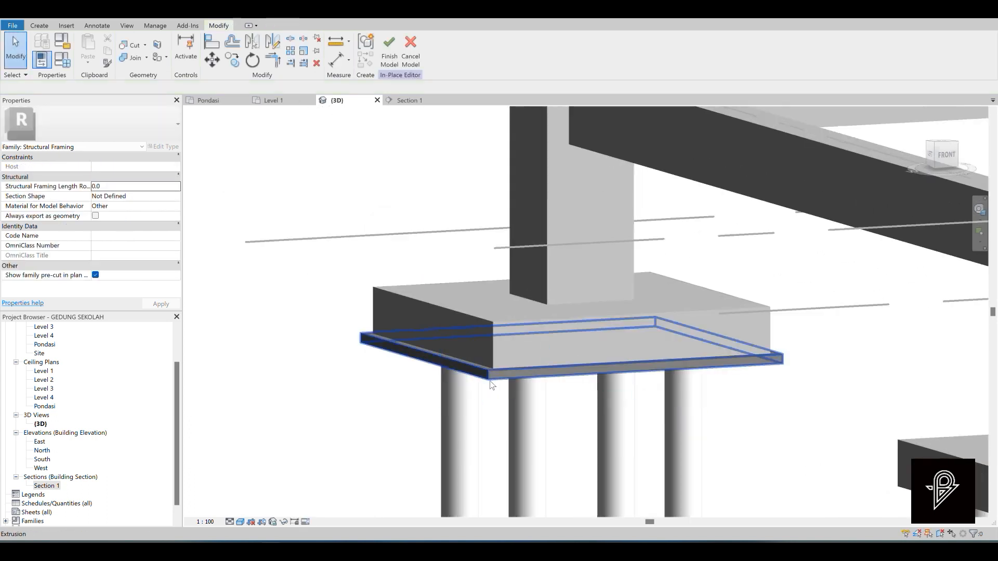
pyautogui.click(552, 414)
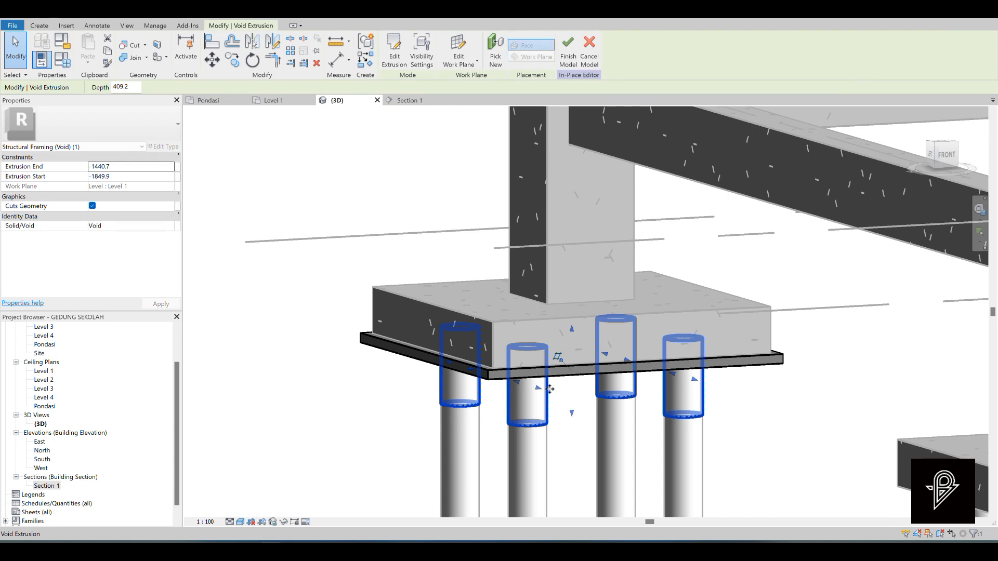
pyautogui.press('Escape')
pyautogui.click(463, 367)
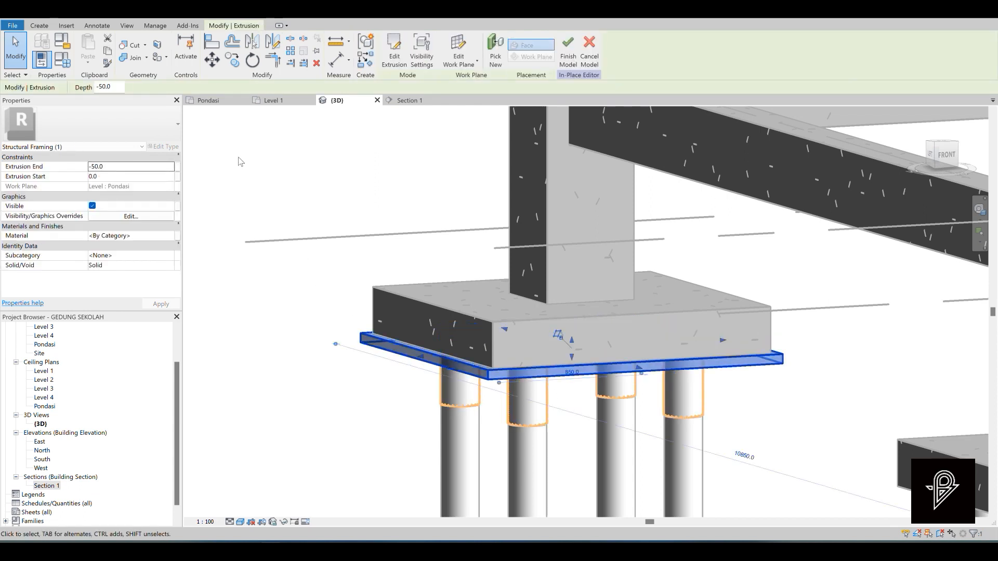
pyautogui.click(130, 45)
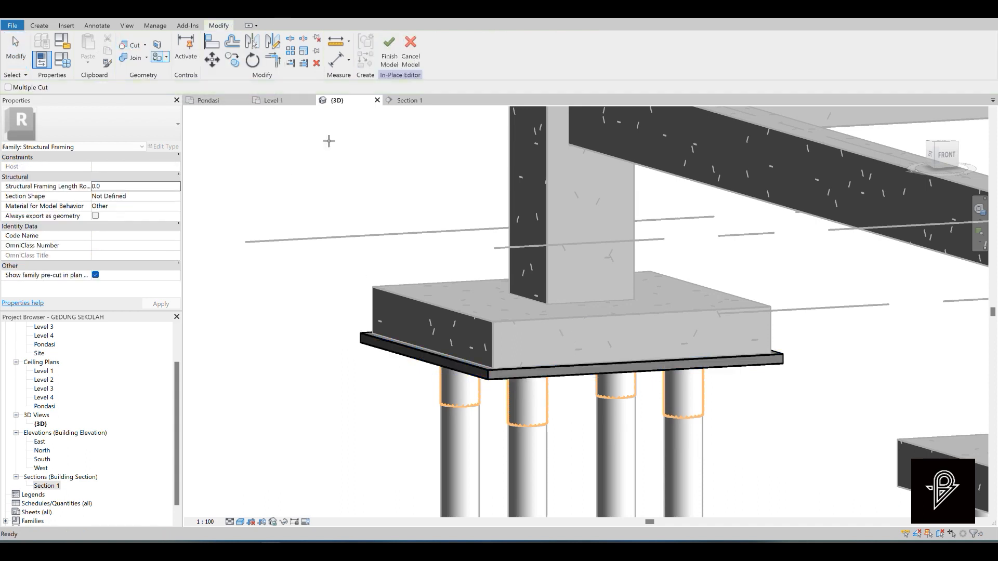
pyautogui.click(413, 351)
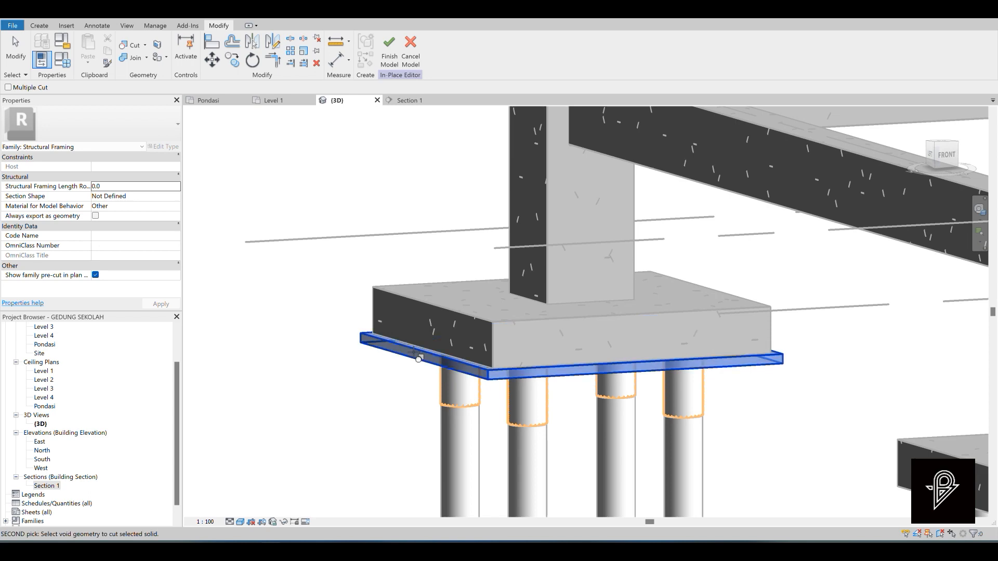
pyautogui.click(459, 407)
pyautogui.click(389, 62)
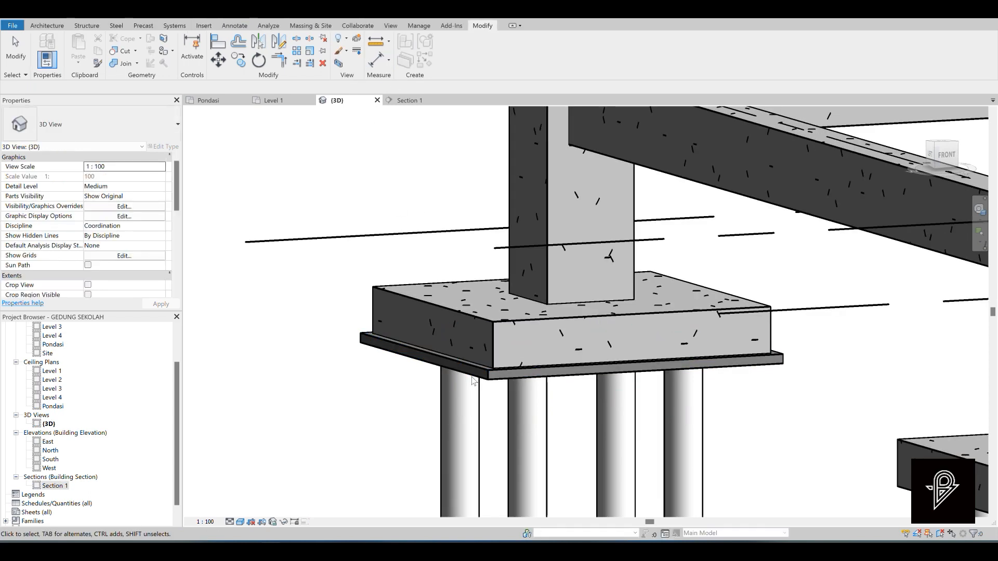
# Examine the pile openings in the corner footing's lean concrete pad in 3D, from the side, from above and isometrically.
pyautogui.click(557, 368)
pyautogui.scroll(1, 556, 367)
pyautogui.scroll(2, 557, 368)
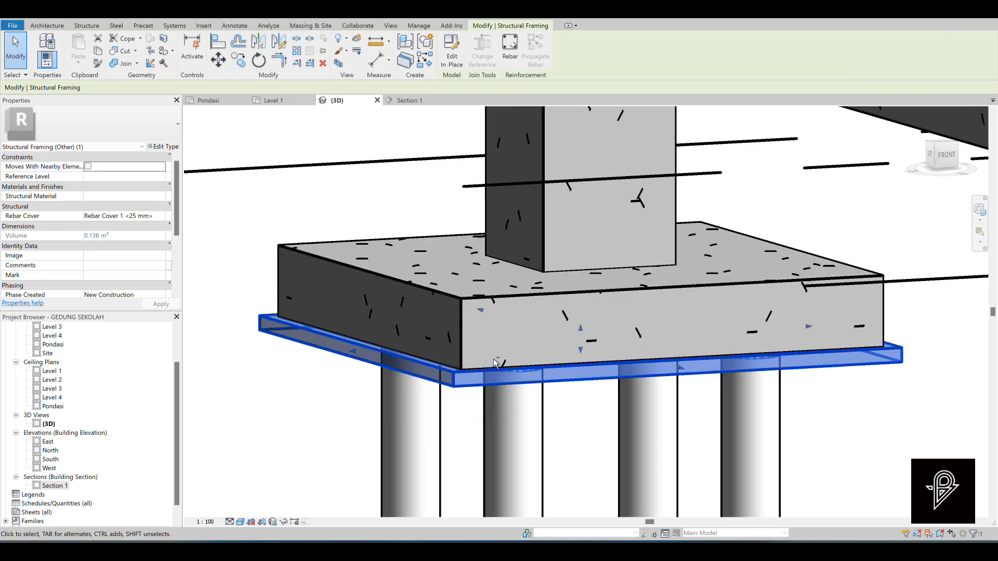
pyautogui.rightClick(284, 245)
pyautogui.press('Escape')
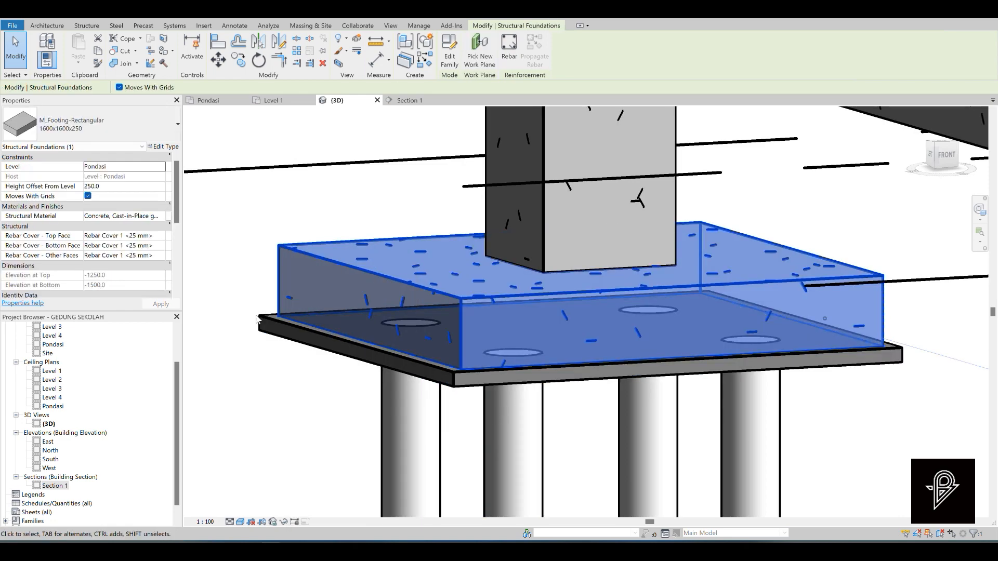
pyautogui.scroll(2, 535, 364)
pyautogui.scroll(-5, 481, 356)
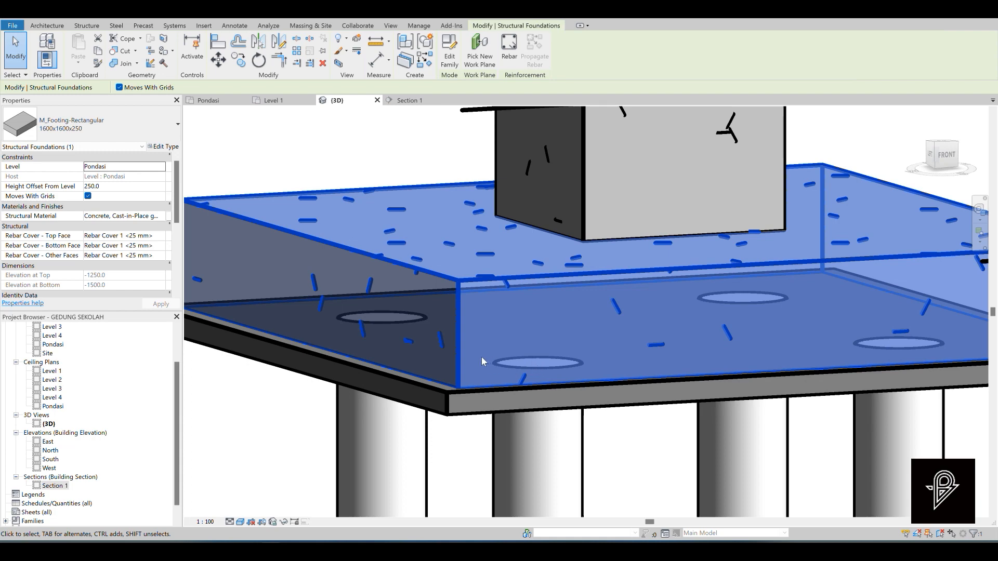
pyautogui.press('Escape')
pyautogui.click(405, 355)
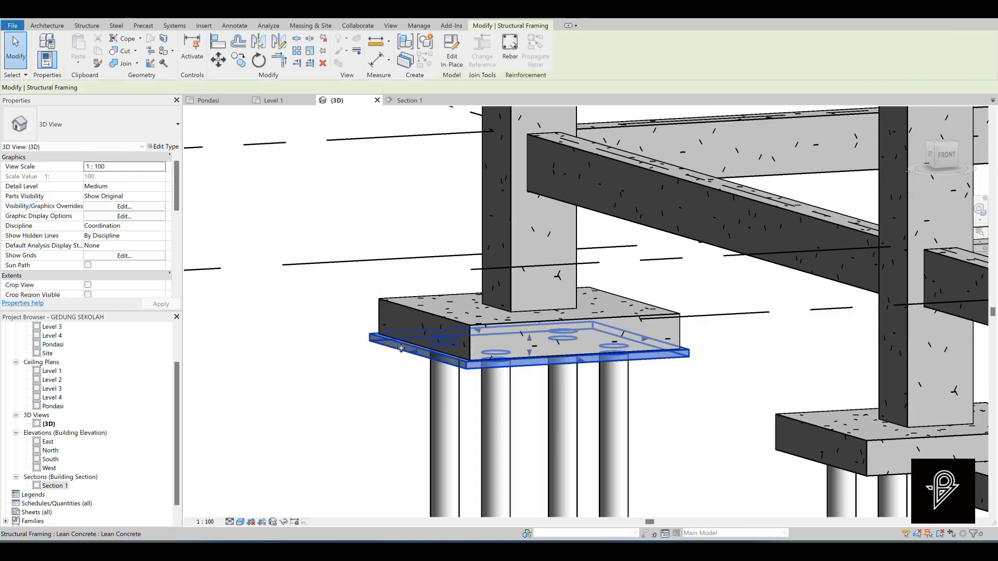
pyautogui.scroll(-3, 398, 366)
pyautogui.scroll(1, 390, 377)
pyautogui.press('Escape')
pyautogui.scroll(-5, 400, 371)
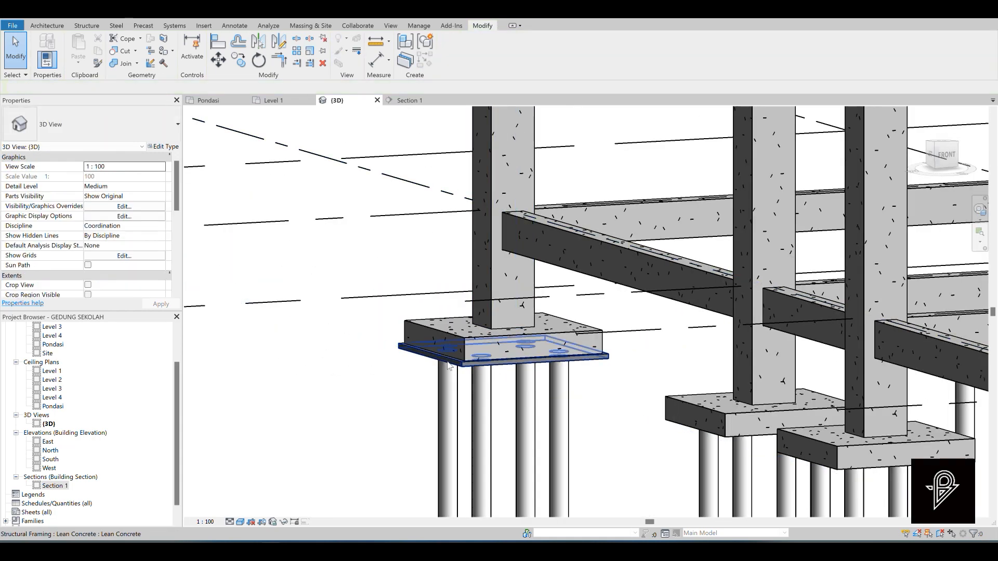
pyautogui.scroll(3, 423, 365)
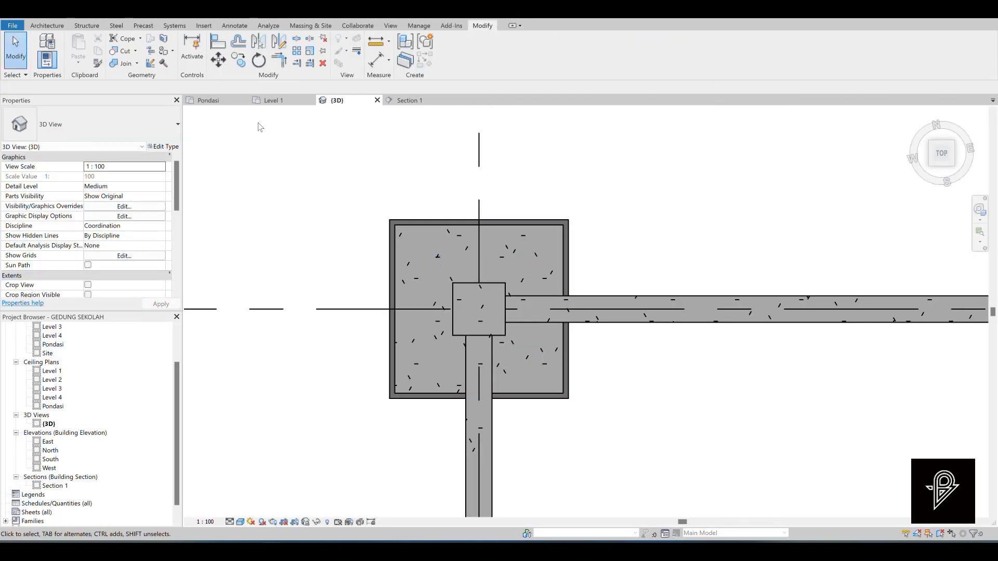
pyautogui.scroll(-3, 473, 228)
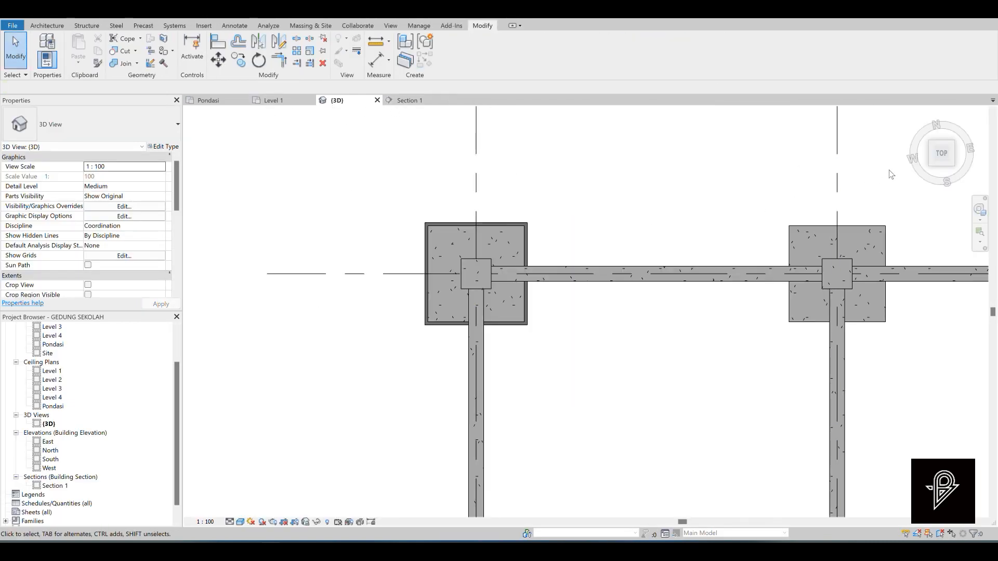
pyautogui.click(933, 166)
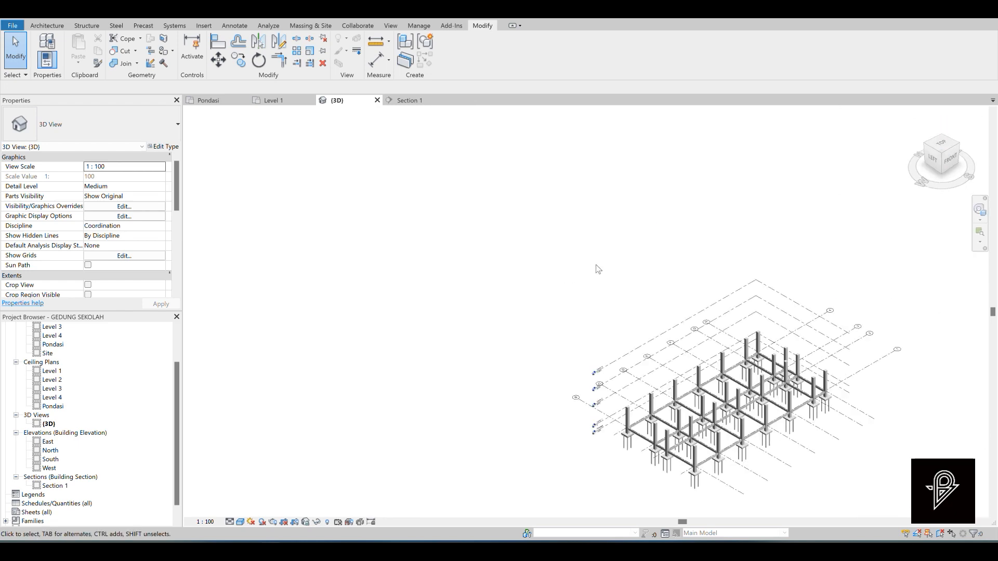
pyautogui.scroll(5, 456, 407)
pyautogui.scroll(6, 455, 407)
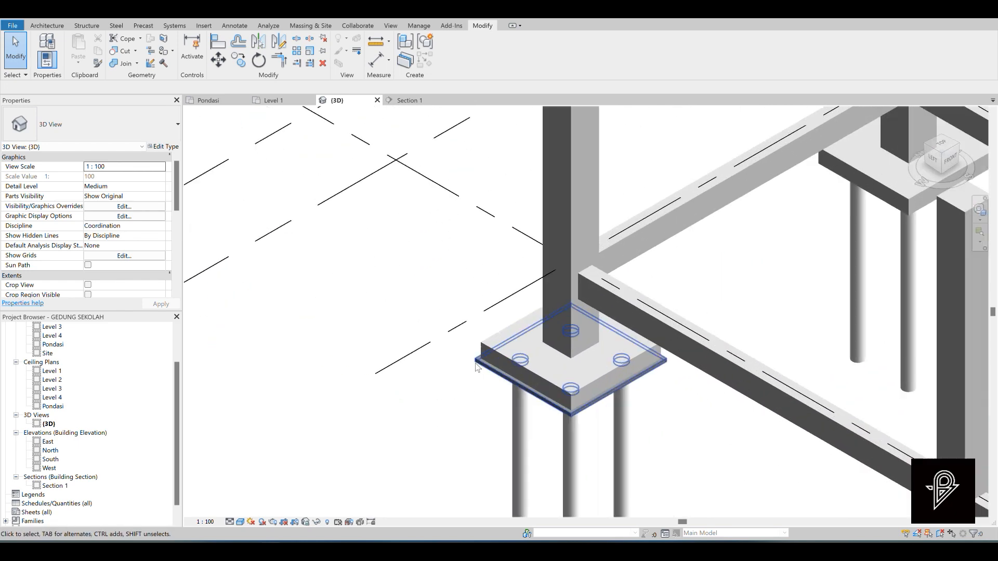
# Reopen the corner footing's lean concrete pad for in-place editing and show it in the Pondasi plan view.
pyautogui.click(477, 367)
pyautogui.scroll(-3, 476, 367)
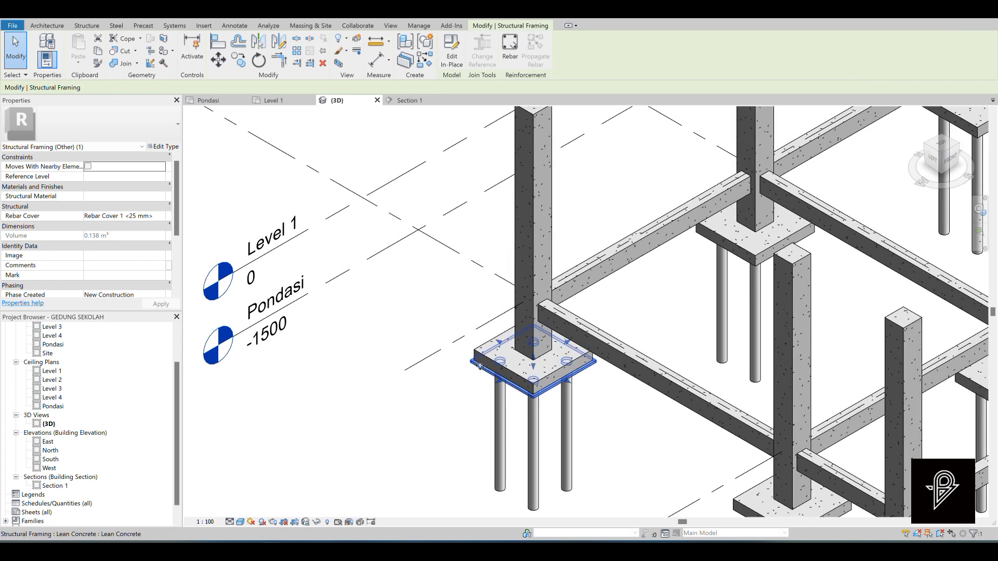
pyautogui.scroll(3, 493, 368)
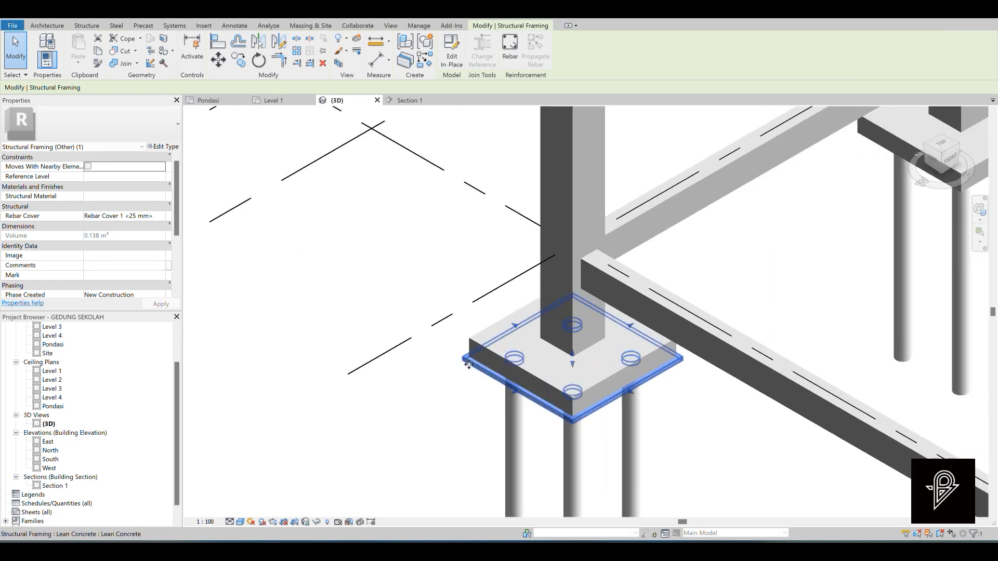
pyautogui.click(449, 47)
pyautogui.click(569, 373)
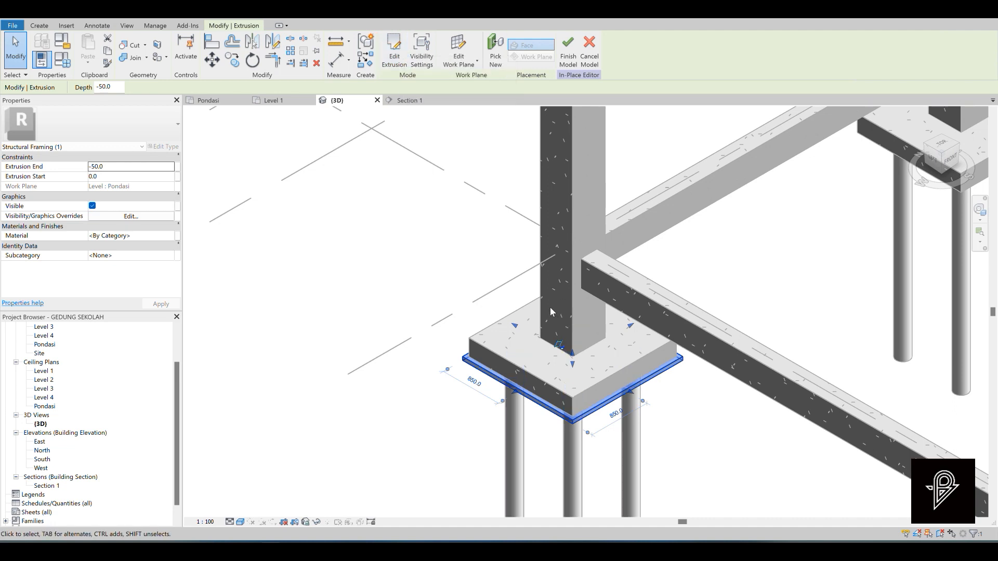
pyautogui.click(941, 149)
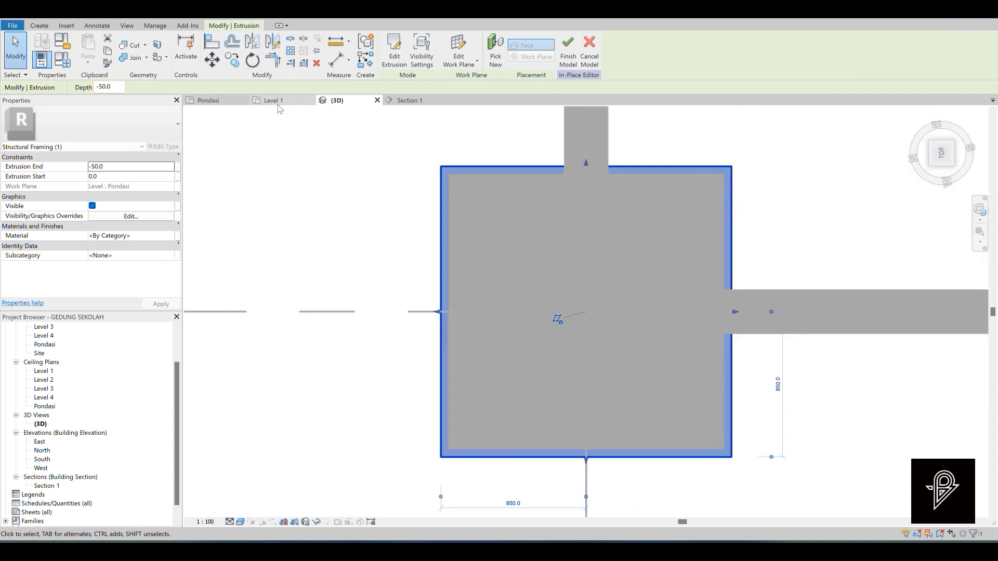
pyautogui.click(221, 100)
pyautogui.scroll(-3, 370, 241)
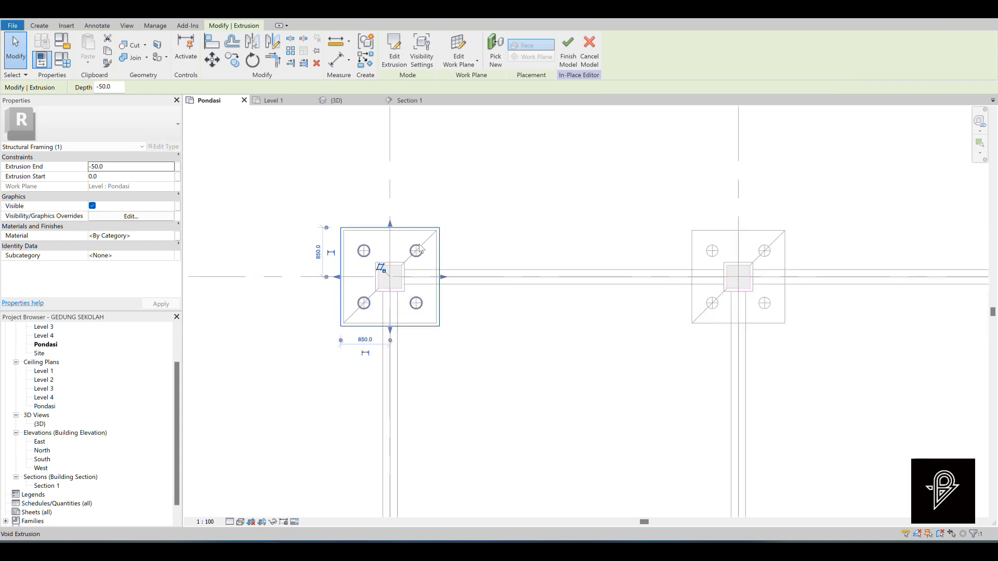
# Array the lean concrete pad together with its voids along grid 4 into six members, one grid bay apart.
pyautogui.moveTo(312, 205); pyautogui.dragTo(494, 362)
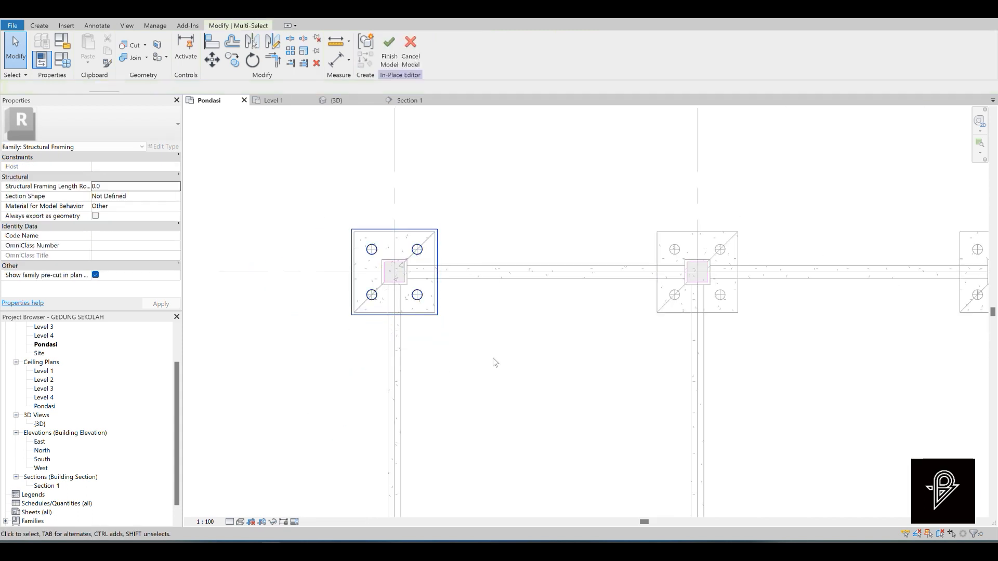
pyautogui.scroll(2, 373, 265)
pyautogui.scroll(1, 374, 265)
pyautogui.scroll(-2, 369, 259)
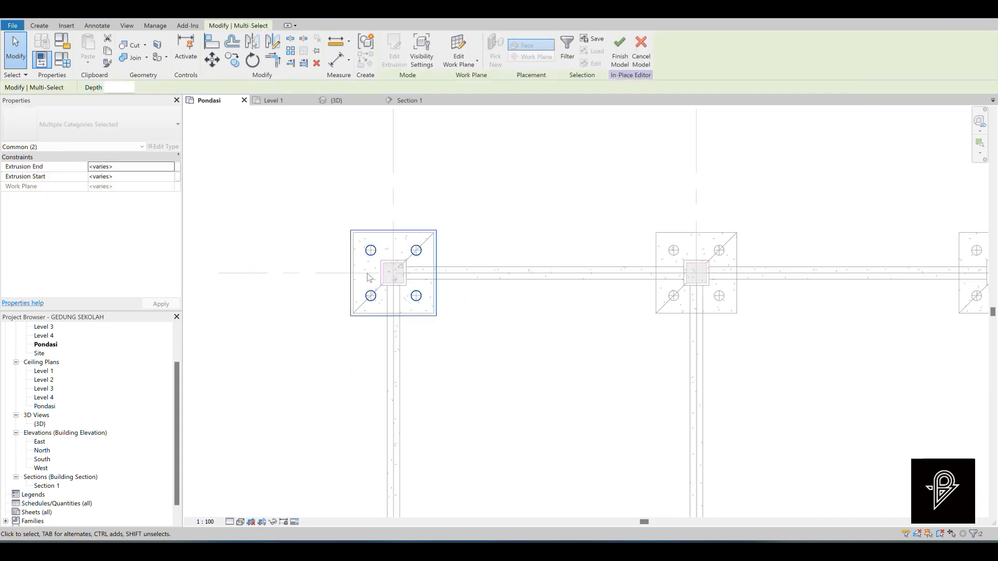
pyautogui.press('a')
pyautogui.press('r')
pyautogui.scroll(-3, 345, 245)
pyautogui.click(376, 193)
pyautogui.scroll(-5, 376, 193)
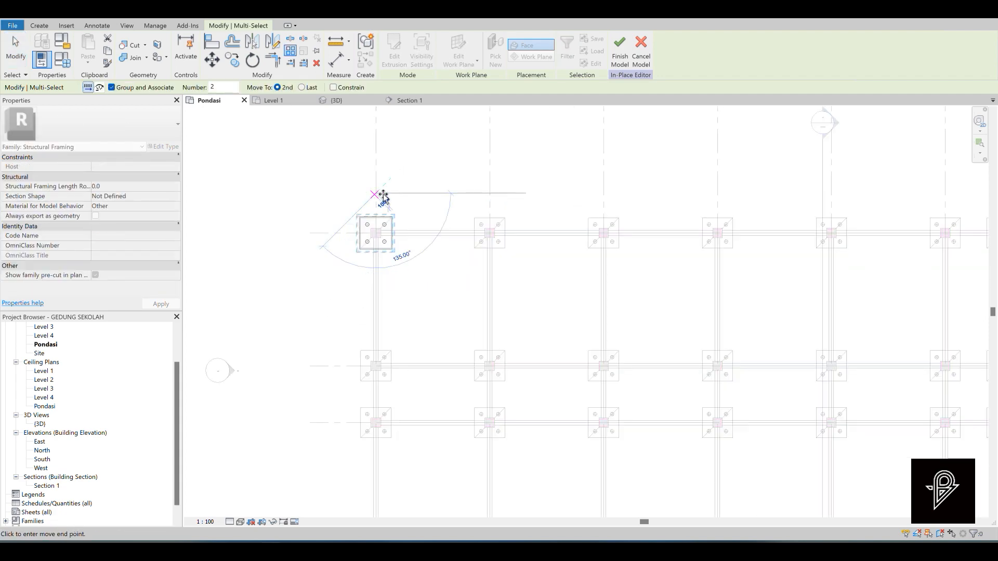
pyautogui.click(472, 194)
pyautogui.press('Return')
pyautogui.scroll(-5, 471, 203)
pyautogui.scroll(5, 673, 229)
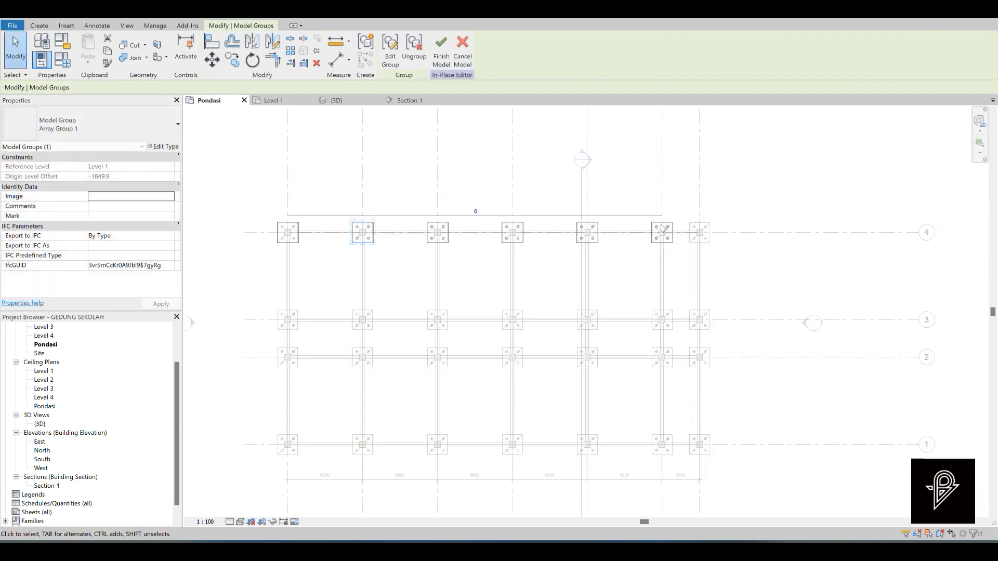
pyautogui.click(658, 195)
# Try to ungroup all six arrayed pad groups along grid 4 at once.
pyautogui.scroll(-3, 627, 213)
pyautogui.moveTo(291, 204); pyautogui.dragTo(682, 261)
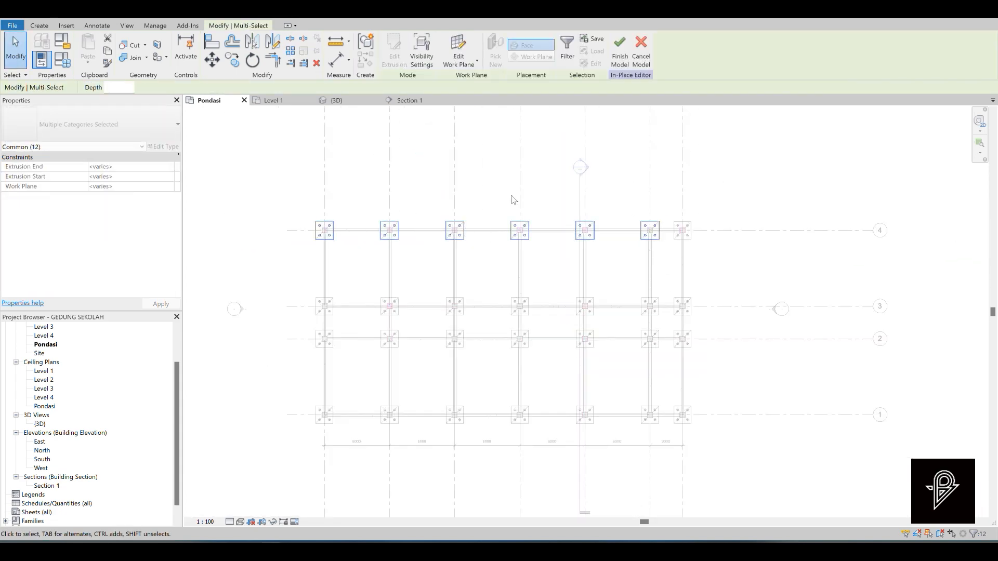
pyautogui.scroll(1, 442, 231)
pyautogui.click(283, 207)
pyautogui.click(297, 221)
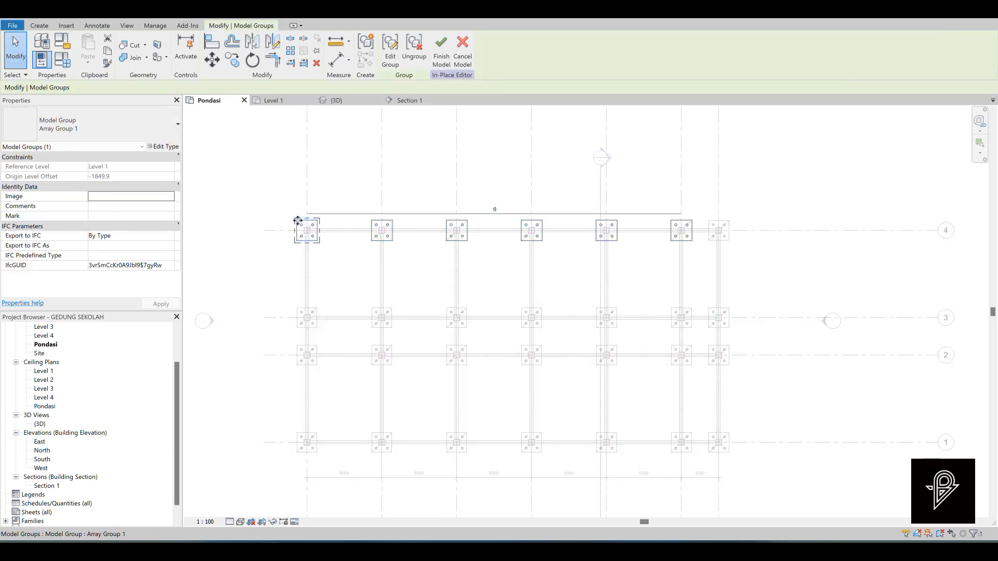
pyautogui.moveTo(280, 205); pyautogui.dragTo(709, 261)
pyautogui.scroll(2, 300, 224)
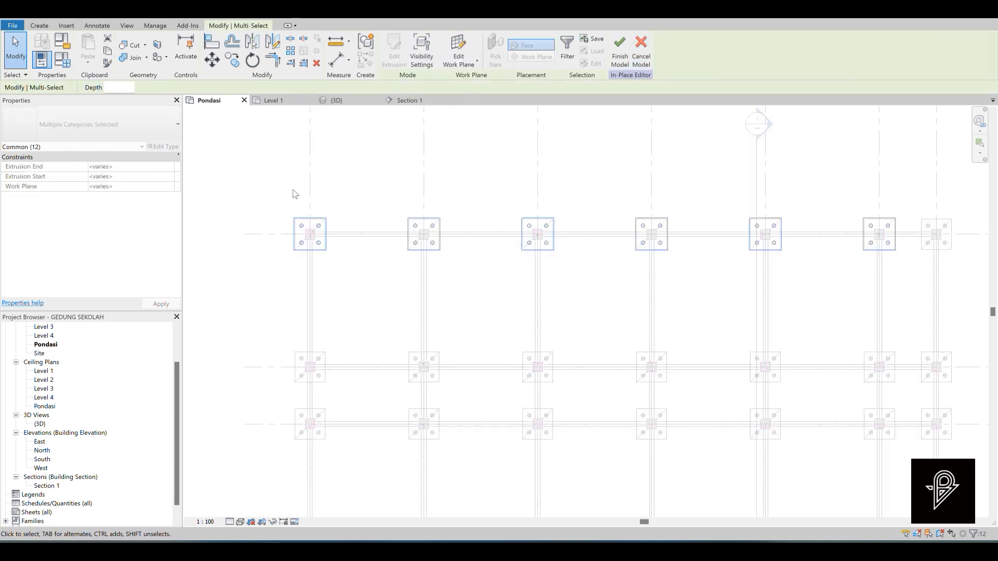
pyautogui.click(295, 195)
# Ungroup the six arrayed pad-and-void groups along grid 4 one by one.
pyautogui.click(296, 219)
pyautogui.click(416, 55)
pyautogui.click(408, 218)
pyautogui.click(414, 52)
pyautogui.scroll(-1, 490, 211)
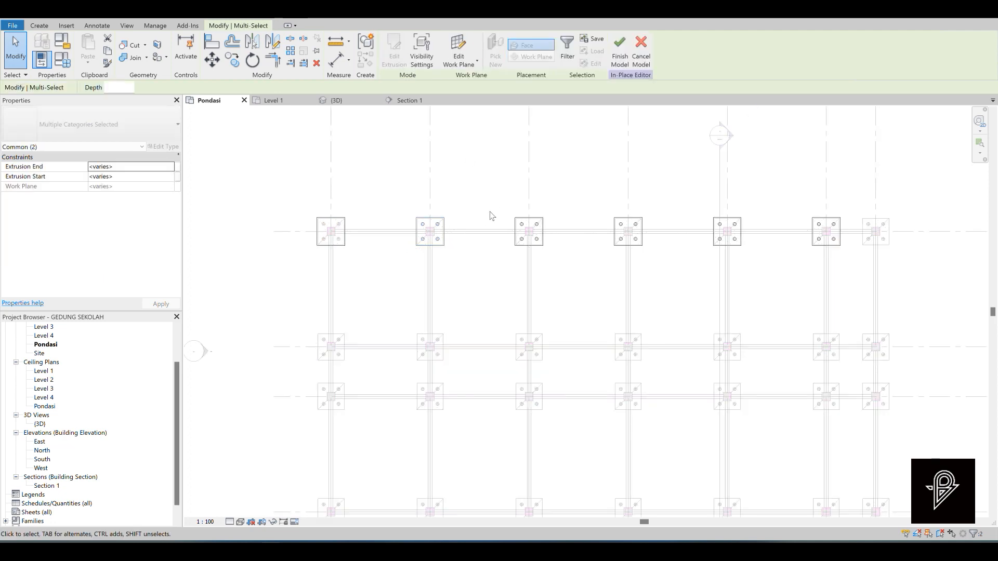
pyautogui.click(541, 204)
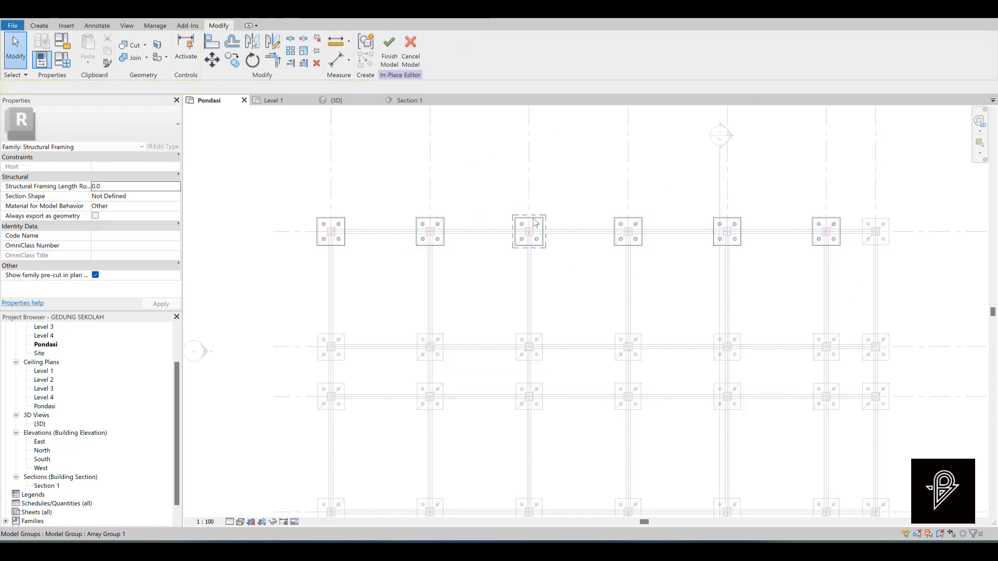
pyautogui.click(535, 223)
pyautogui.click(411, 49)
pyautogui.click(631, 223)
pyautogui.click(411, 45)
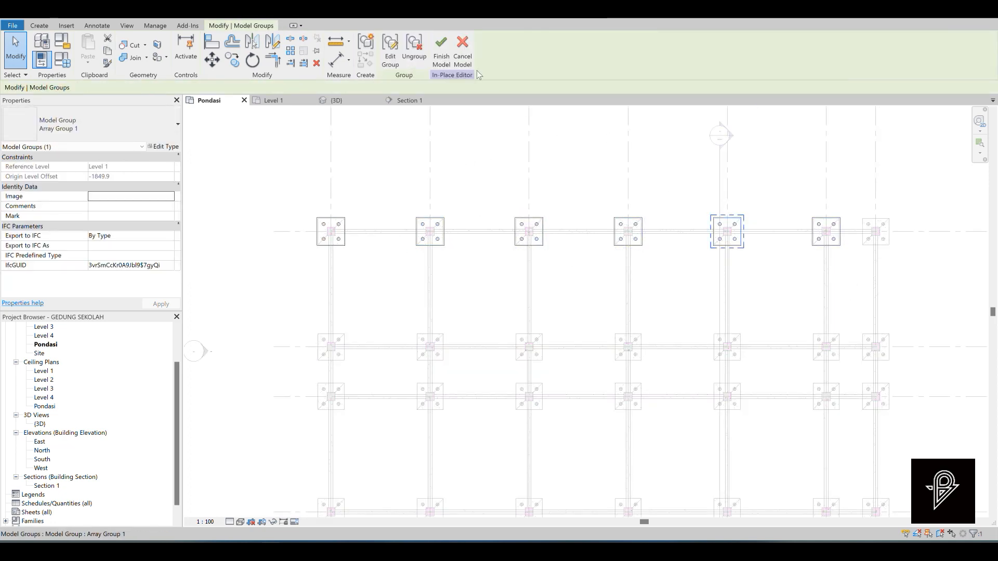
pyautogui.click(838, 225)
pyautogui.click(413, 50)
# Copy the lean concrete pad and its voids from the grid G footing to the grid H footing on grid 4.
pyautogui.scroll(-3, 374, 203)
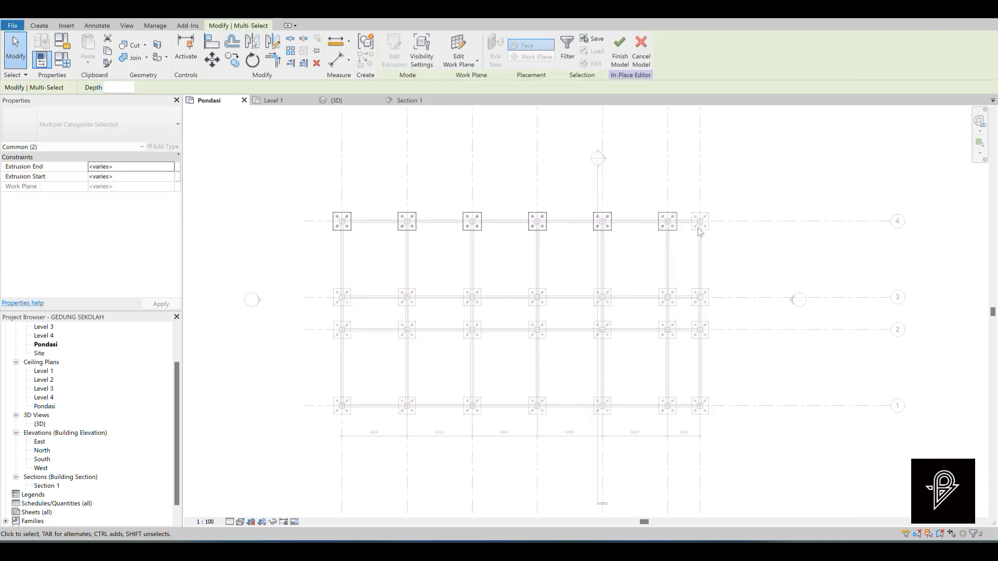
pyautogui.scroll(8, 688, 218)
pyautogui.moveTo(540, 149); pyautogui.dragTo(700, 338)
pyautogui.scroll(-2, 395, 312)
pyautogui.press('c')
pyautogui.click(525, 221)
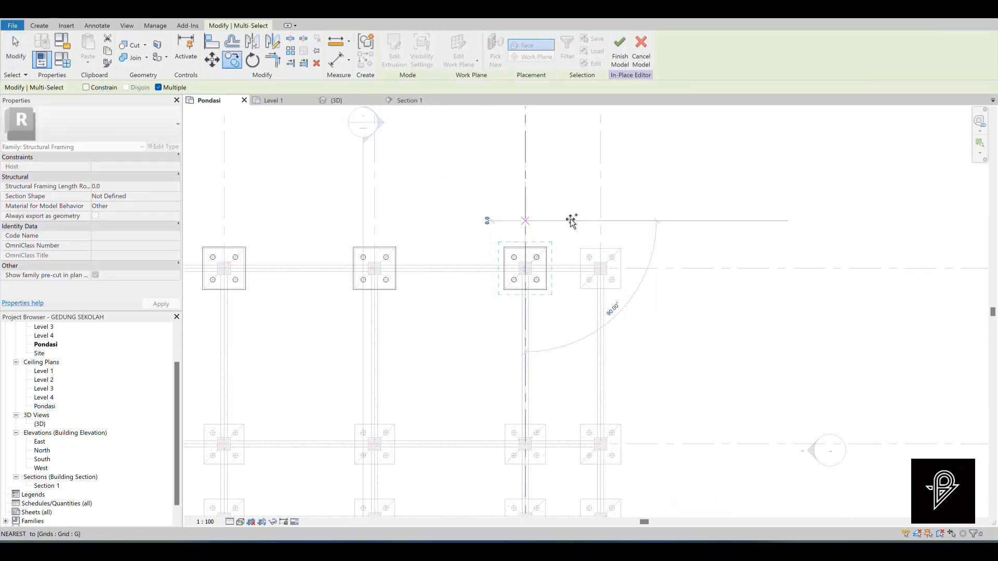
pyautogui.click(601, 221)
pyautogui.scroll(-4, 694, 246)
pyautogui.press('Escape')
pyautogui.press('Escape')
# Copy the full row of grid 4 lean concrete pads with voids to grids 3, 2 and 1, and finish the in-place model.
pyautogui.moveTo(376, 230); pyautogui.dragTo(684, 281)
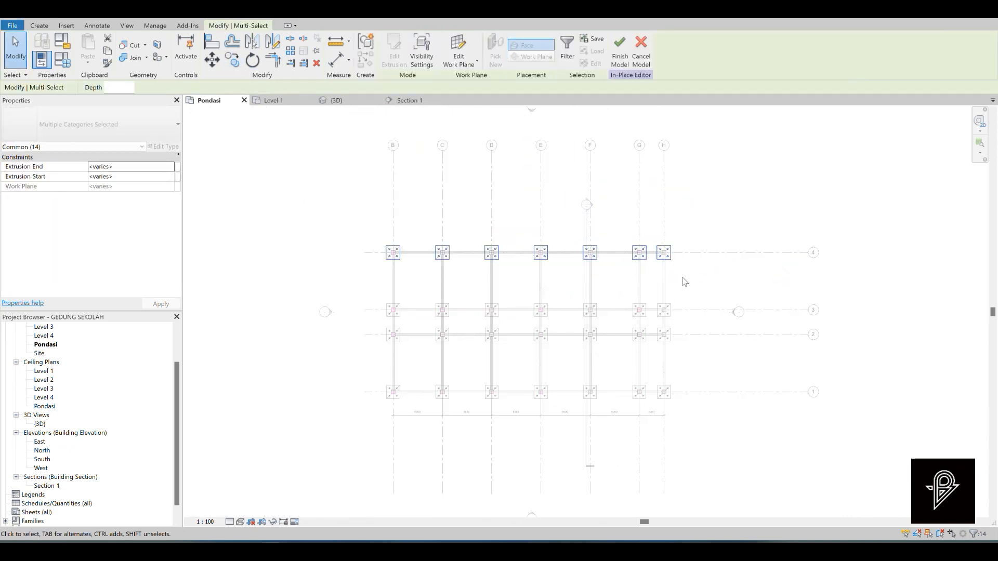
pyautogui.press('c')
pyautogui.press('o')
pyautogui.click(715, 253)
pyautogui.click(714, 310)
pyautogui.click(713, 335)
pyautogui.click(710, 393)
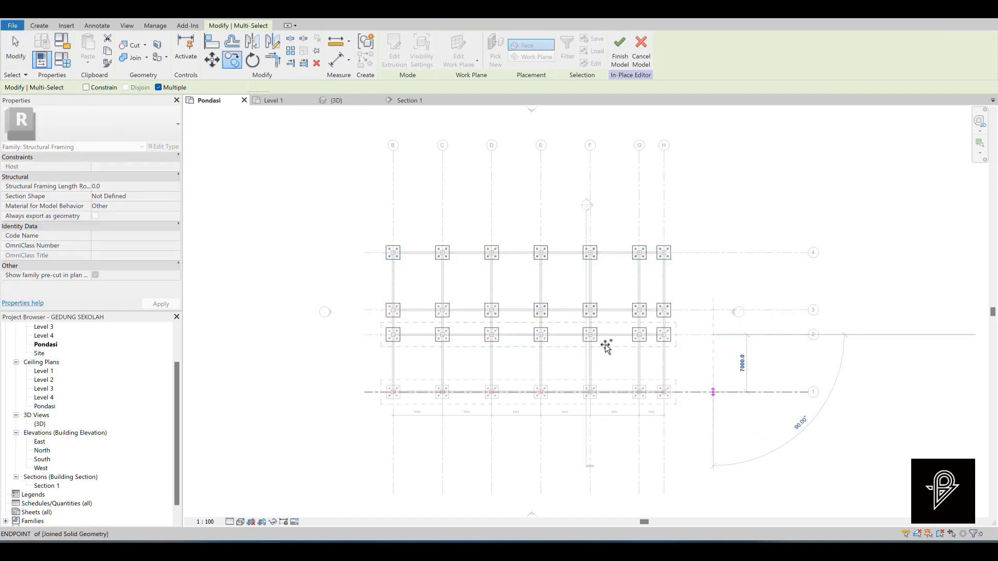
pyautogui.scroll(3, 592, 344)
pyautogui.press('Escape')
pyautogui.press('Escape')
pyautogui.click(389, 55)
pyautogui.scroll(-2, 610, 216)
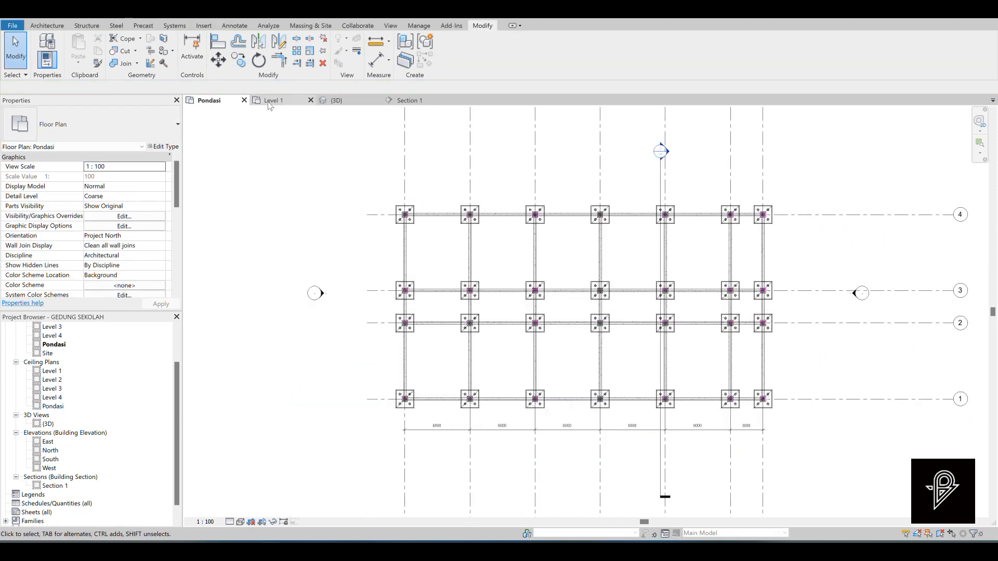
# Examine the lean concrete pads under the footings in the 3D view.
pyautogui.click(337, 100)
pyautogui.click(930, 164)
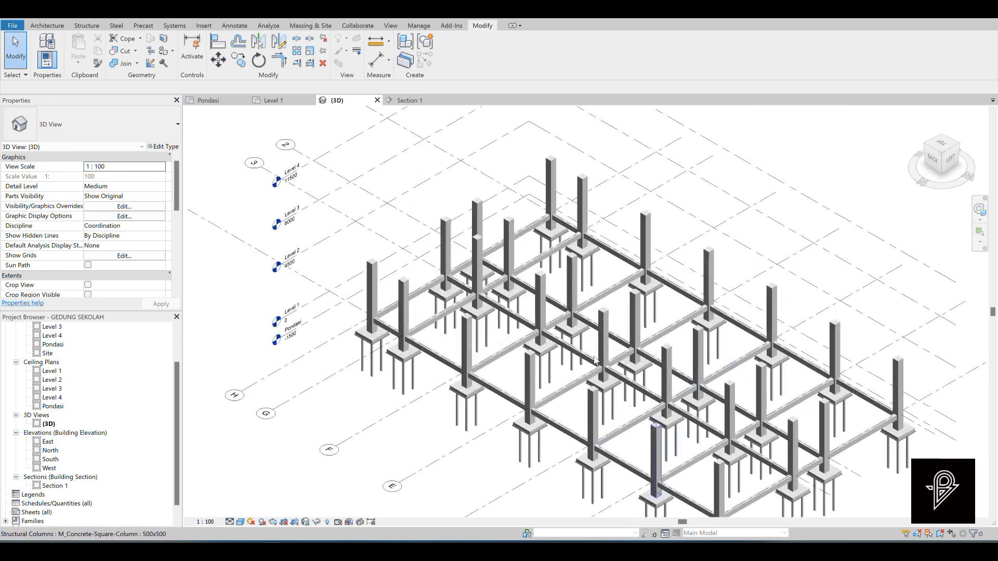
pyautogui.scroll(5, 616, 437)
pyautogui.rightClick(583, 391)
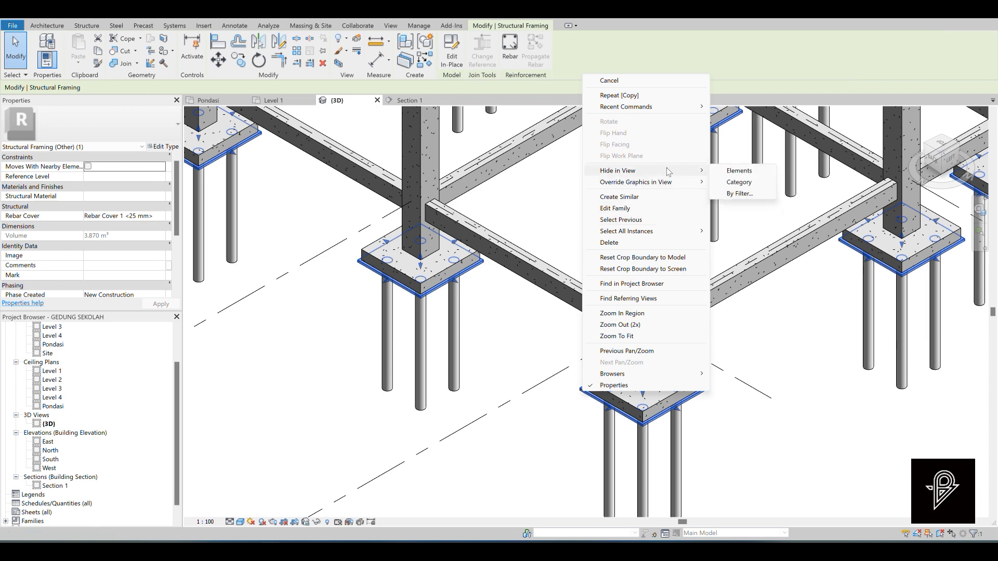
pyautogui.click(521, 181)
pyautogui.scroll(3, 460, 272)
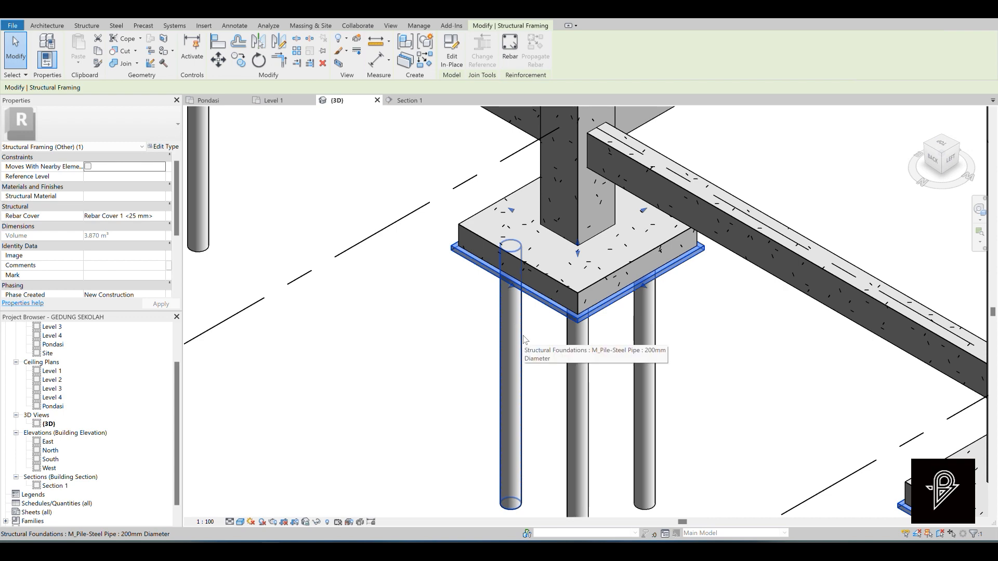
pyautogui.scroll(-2, 617, 392)
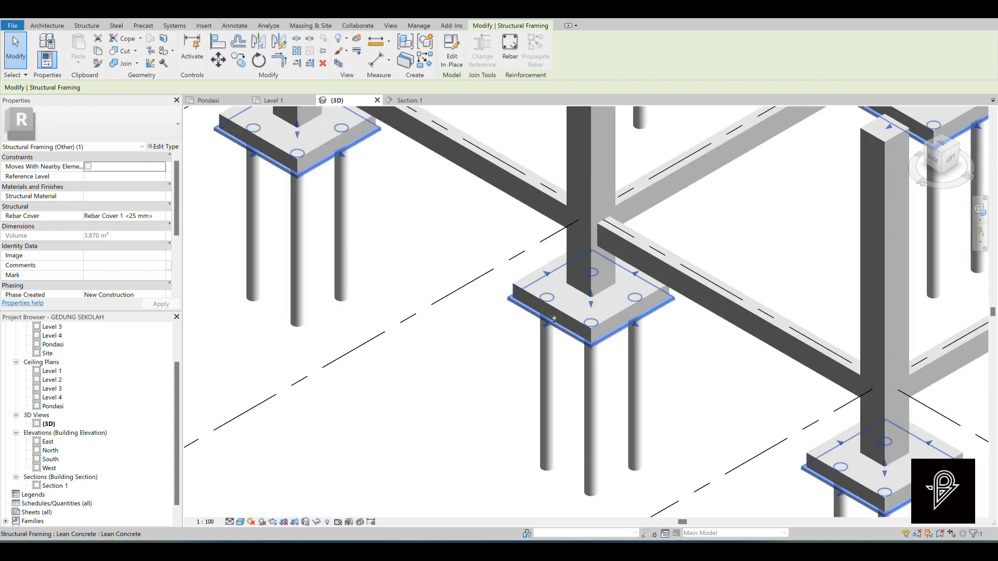
pyautogui.click(479, 286)
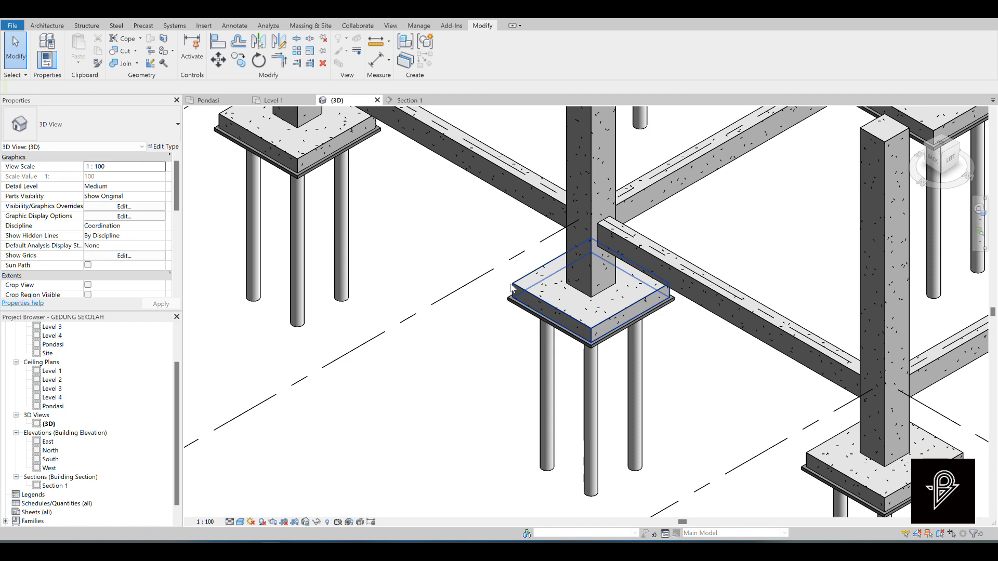
# Show the 3D view in wireframe to examine the pile heads inside the footing, and return it to shaded display.
pyautogui.press('w')
pyautogui.press('f')
pyautogui.scroll(4, 513, 288)
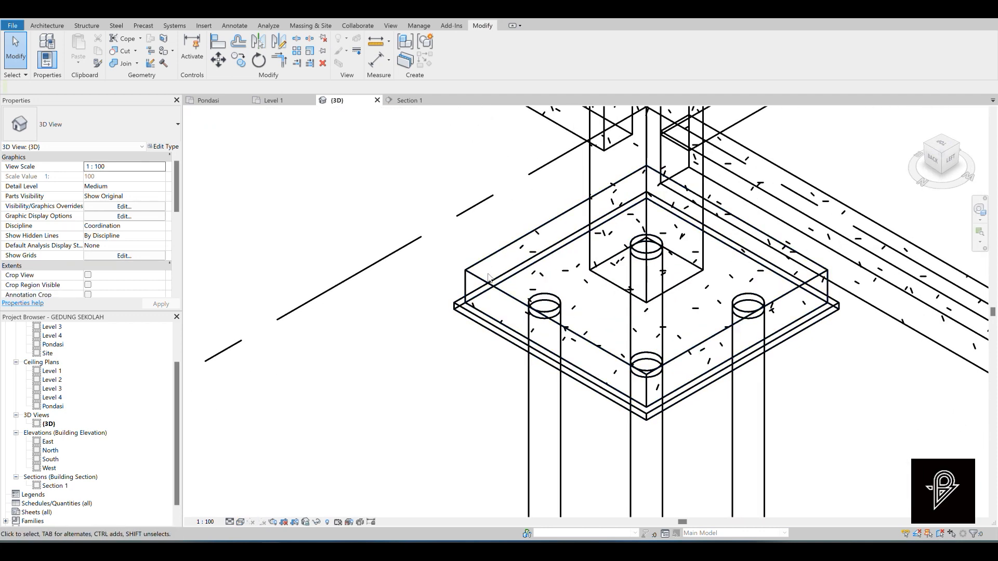
pyautogui.press('s')
pyautogui.press('d')
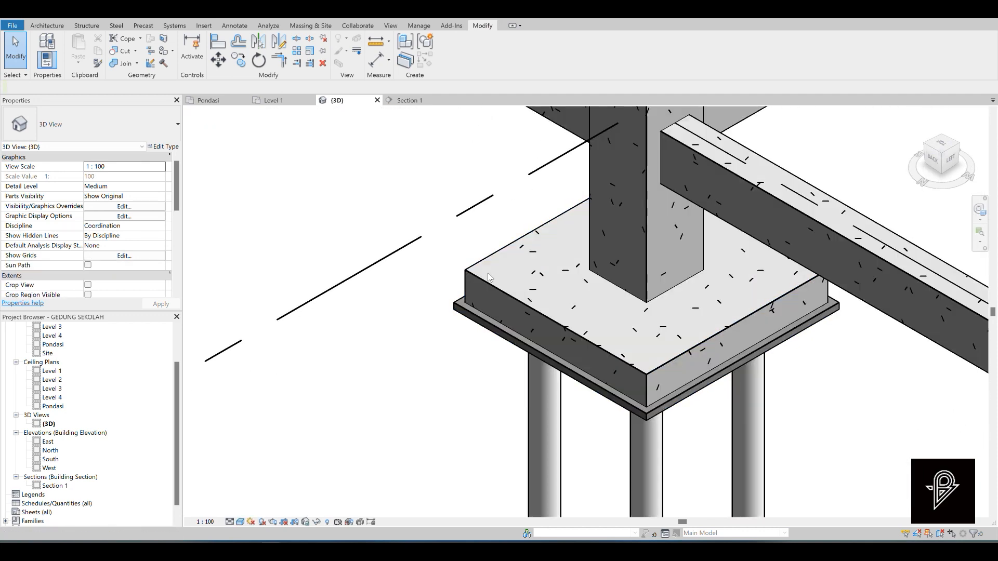
# Hide the grid C edge footing in the 3D view to expose the pile holes in its lean concrete pad.
pyautogui.click(478, 259)
pyautogui.rightClick(478, 259)
pyautogui.moveTo(546, 320)
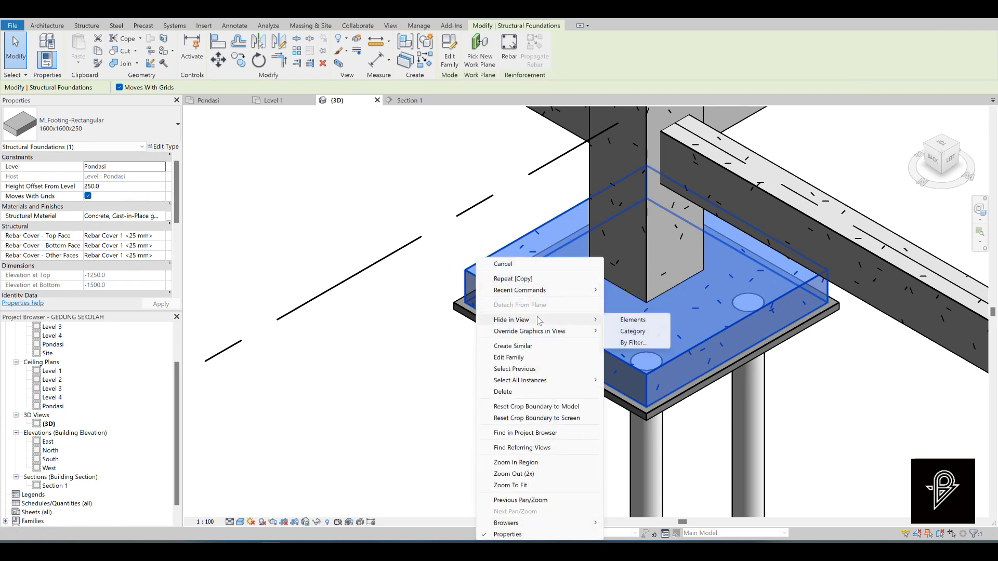
pyautogui.click(626, 318)
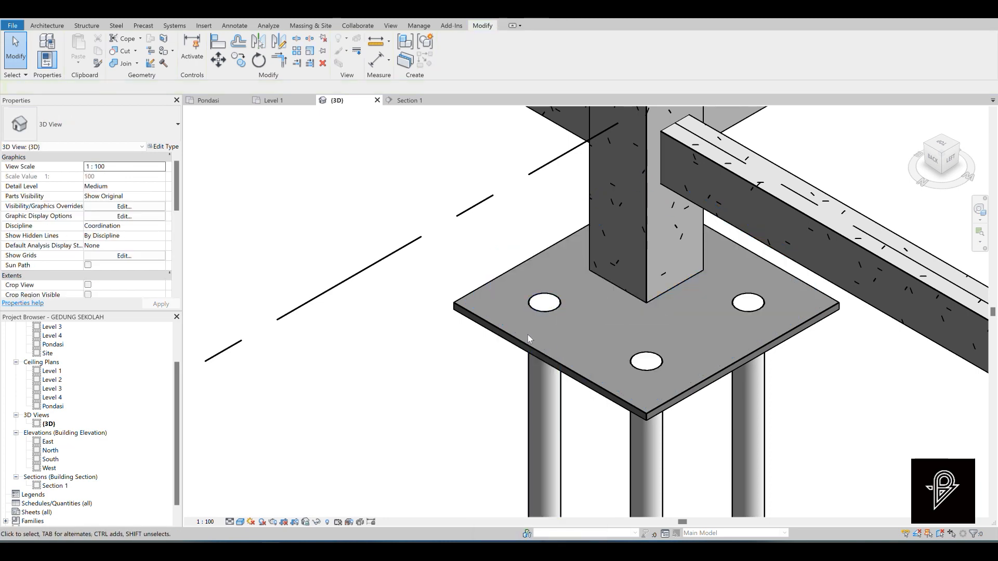
pyautogui.scroll(-5, 540, 370)
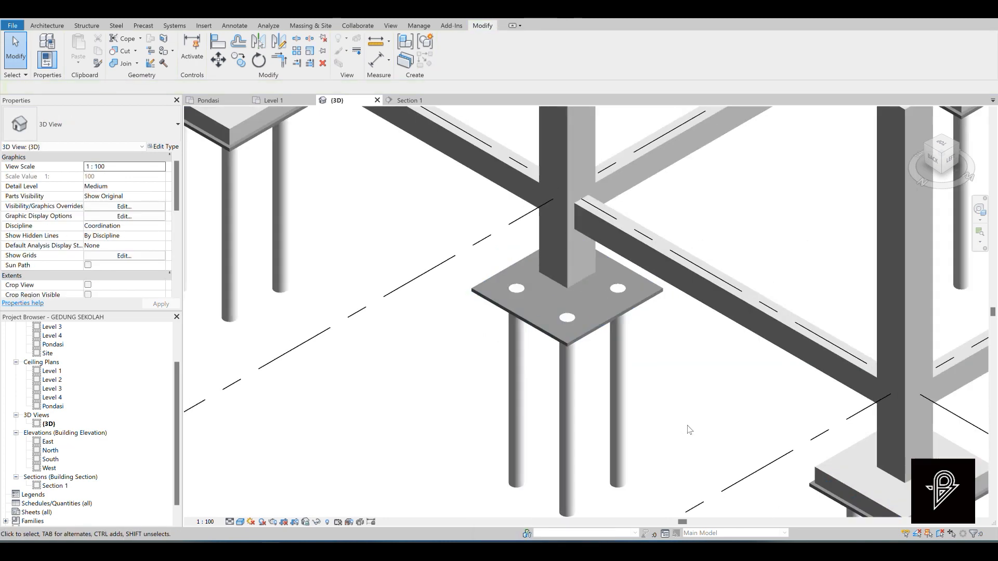
# Hide the four piles under the exposed lean concrete pad in the 3D view and examine its holes.
pyautogui.scroll(3, 458, 379)
pyautogui.moveTo(557, 382); pyautogui.dragTo(558, 382)
pyautogui.rightClick(522, 335)
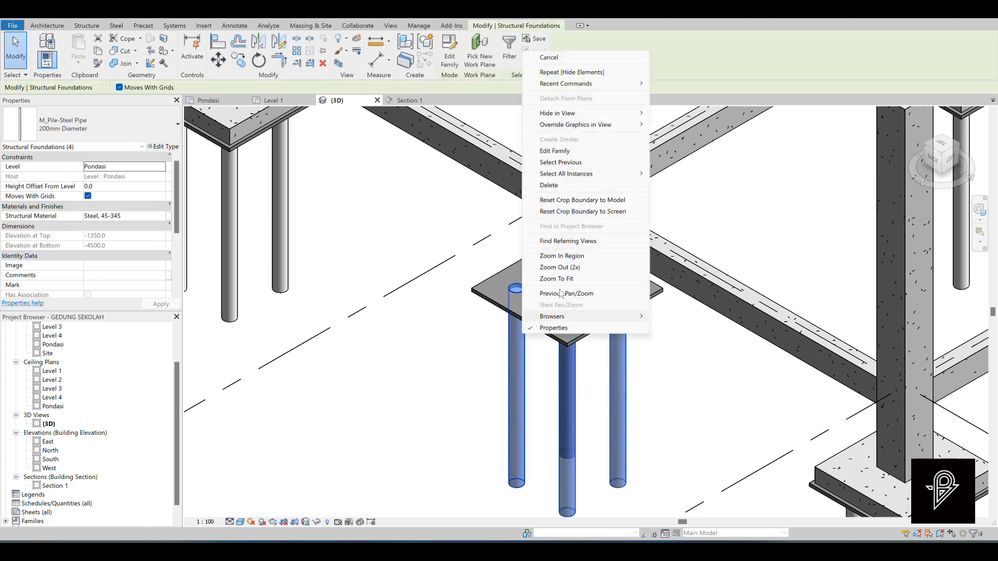
pyautogui.moveTo(557, 113)
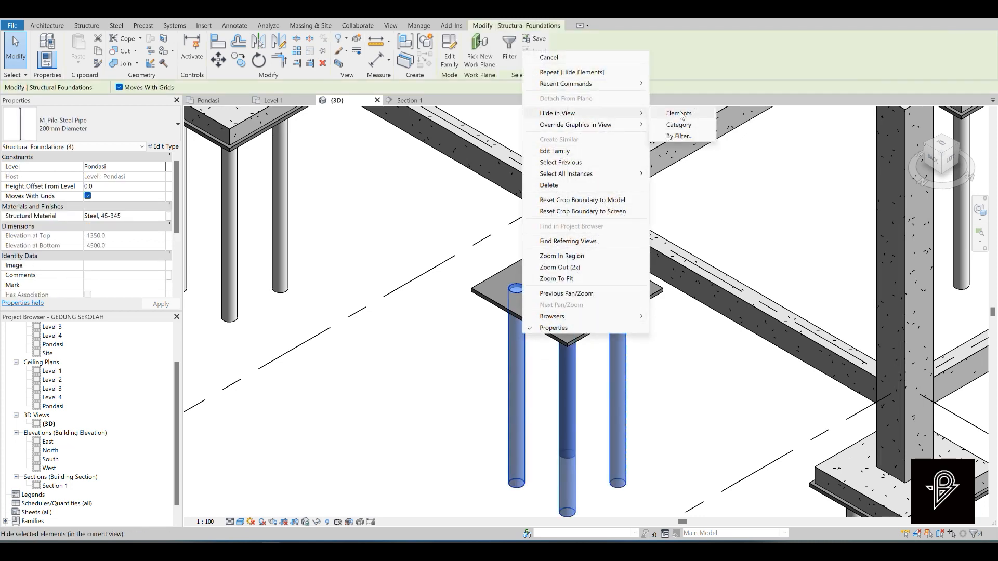
pyautogui.click(671, 113)
pyautogui.scroll(3, 530, 317)
pyautogui.scroll(-8, 530, 317)
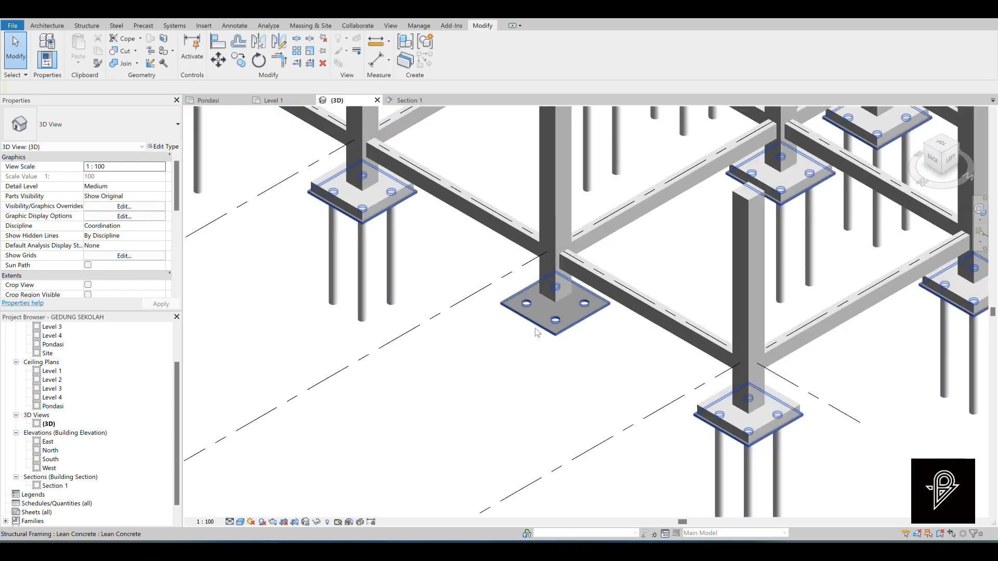
pyautogui.scroll(2, 547, 312)
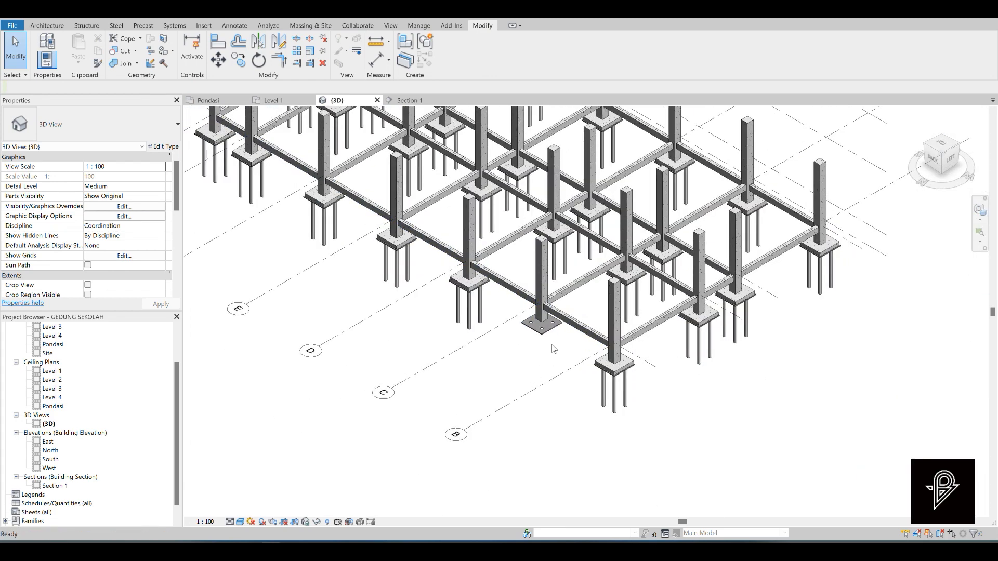
pyautogui.scroll(5, 553, 348)
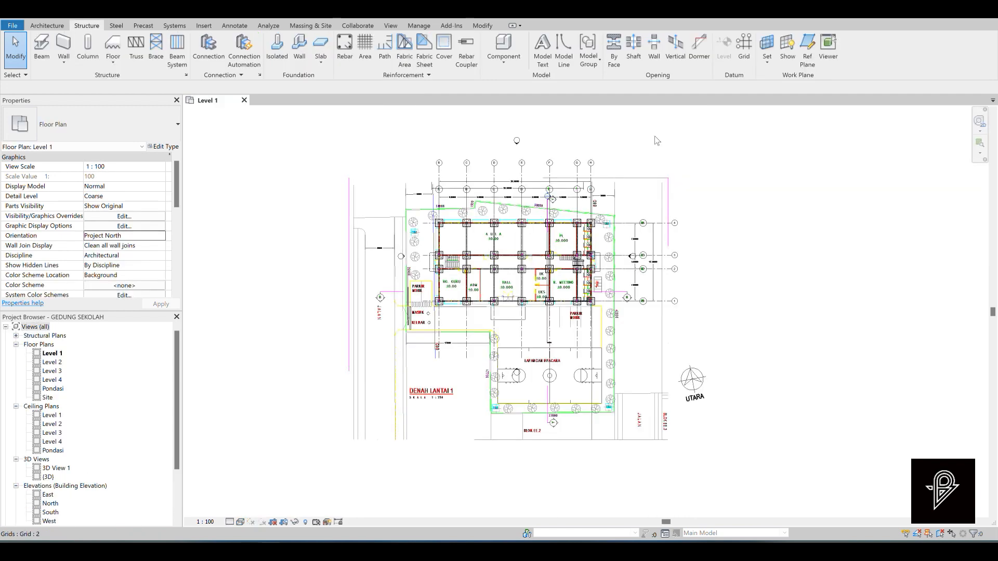
# Create a concrete rectangular beam type named 150x200 with b 150 and h 200.
pyautogui.scroll(5, 440, 247)
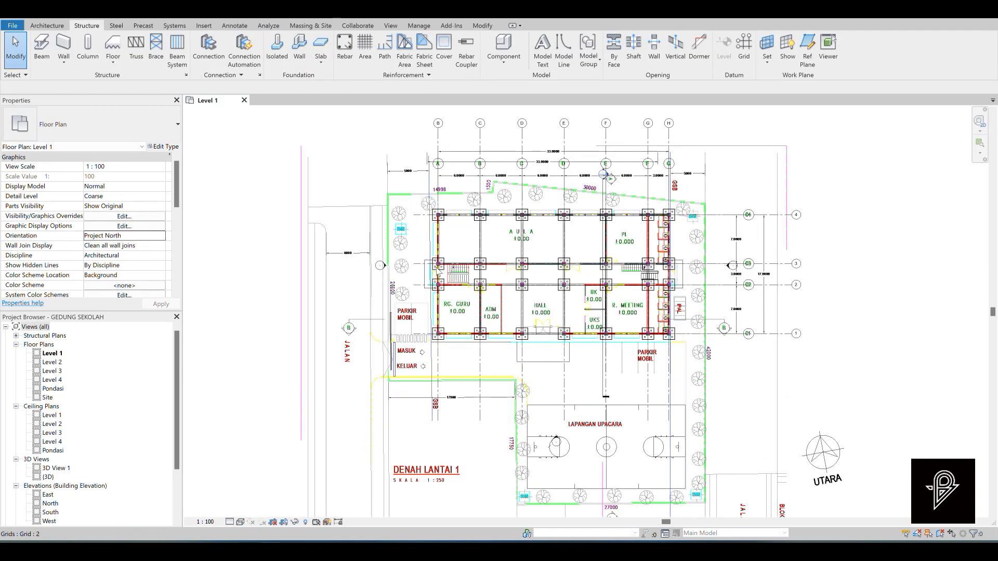
pyautogui.press('b')
pyautogui.press('m')
pyautogui.click(162, 146)
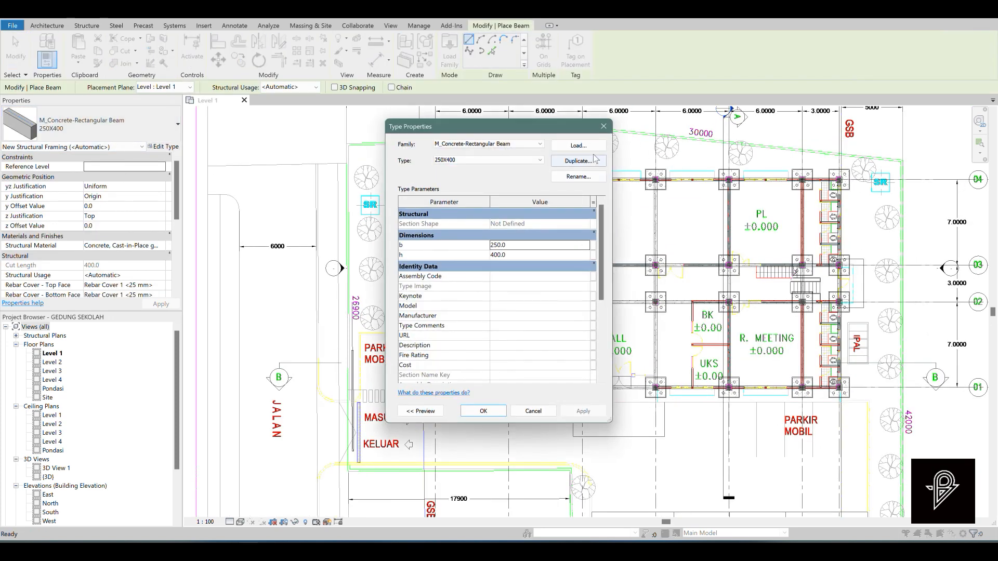
pyautogui.click(578, 161)
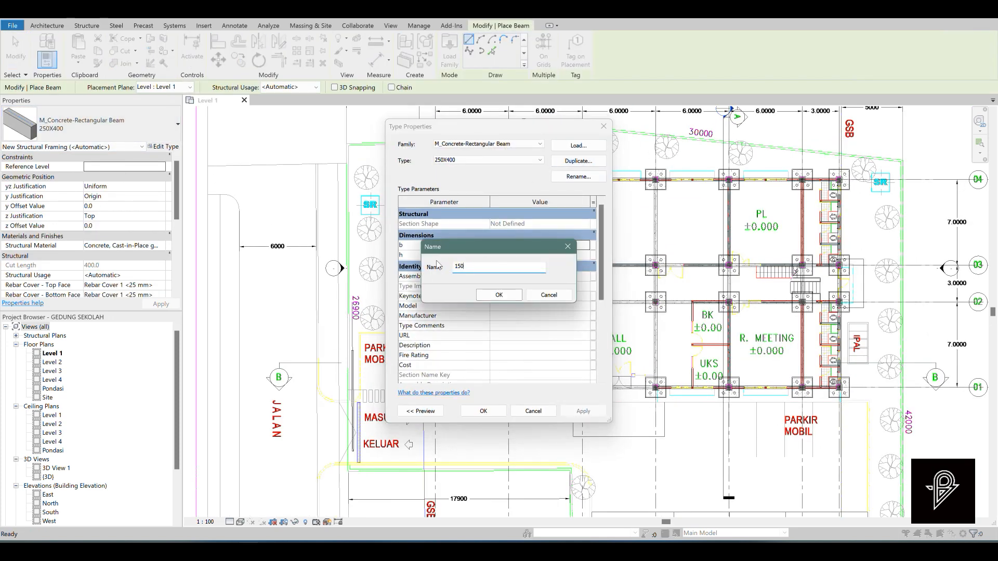
pyautogui.click(499, 294)
pyautogui.click(516, 246)
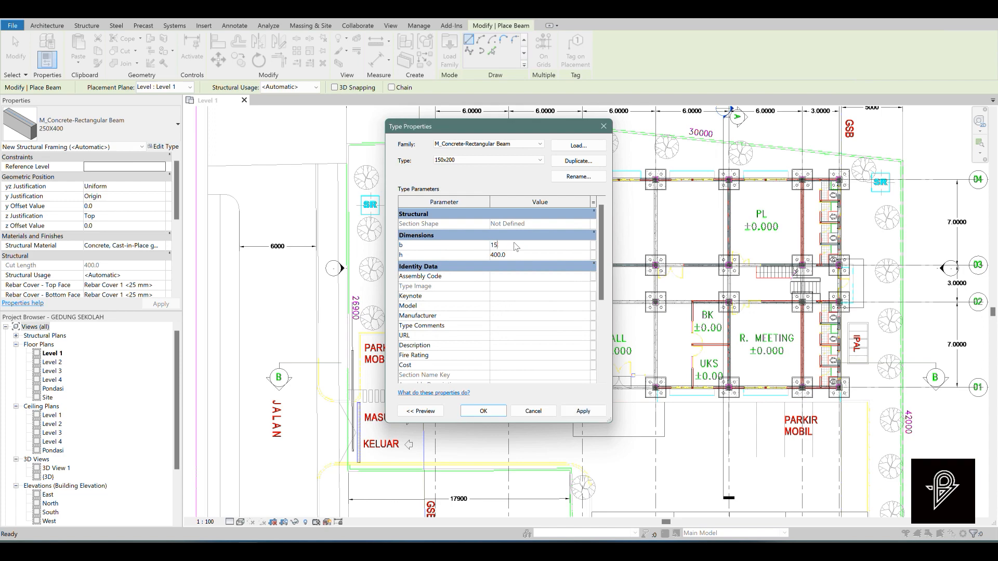
pyautogui.click(532, 258)
pyautogui.write('200')
pyautogui.click(491, 412)
# Place 150x200 beams along the three outer sides of the side terrace beyond grid B, between grids 2 and 3.
pyautogui.scroll(-1, 456, 379)
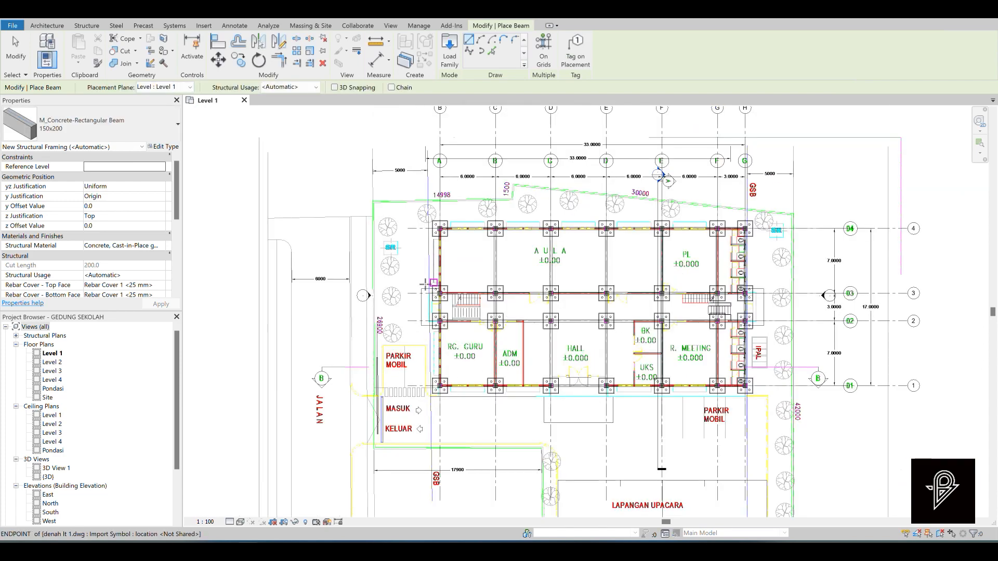
pyautogui.scroll(5, 434, 287)
pyautogui.scroll(3, 461, 296)
pyautogui.click(467, 291)
pyautogui.click(302, 291)
pyautogui.scroll(-2, 317, 213)
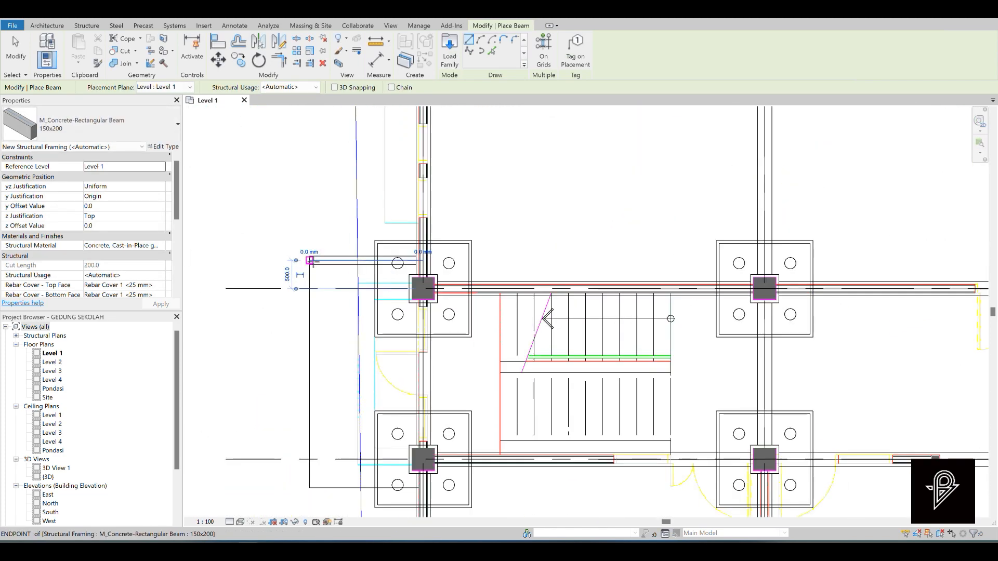
pyautogui.click(310, 261)
pyautogui.click(310, 487)
pyautogui.click(310, 487)
pyautogui.scroll(3, 414, 489)
pyautogui.click(427, 484)
# Place 150x200 beams along the three outer sides of the entrance porch in front of the HALL.
pyautogui.scroll(-7, 292, 289)
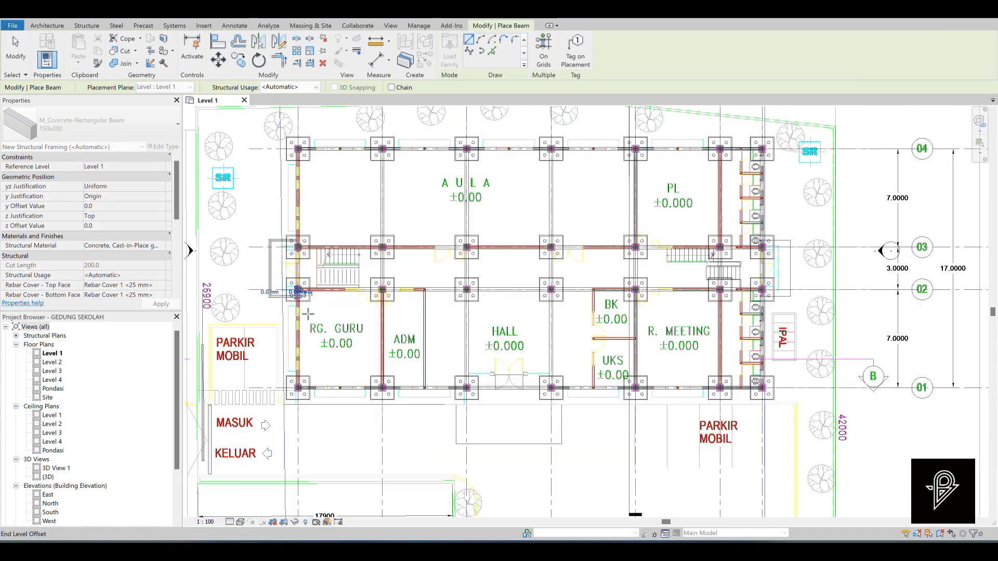
pyautogui.scroll(3, 459, 407)
pyautogui.click(454, 400)
pyautogui.scroll(-2, 454, 401)
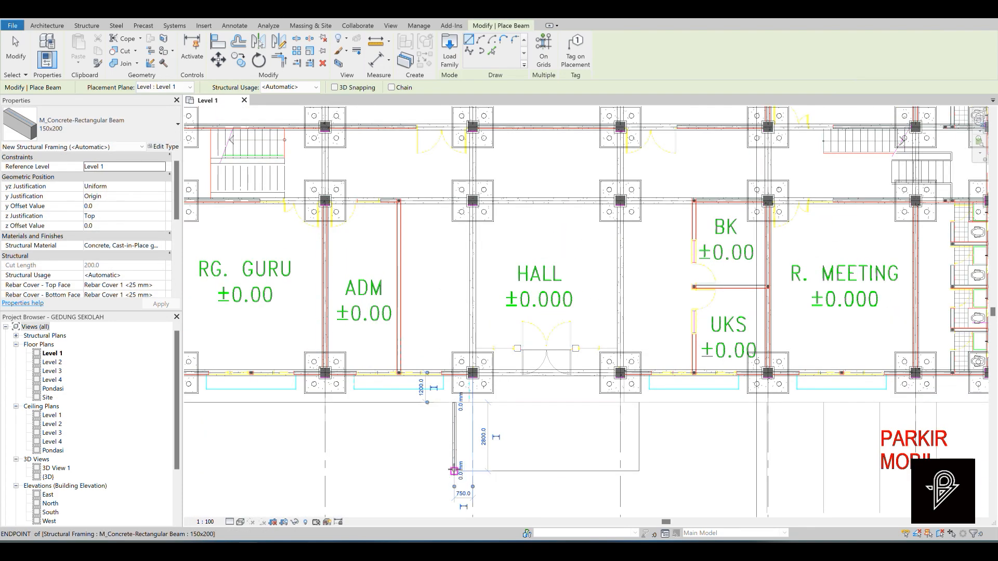
pyautogui.click(454, 471)
pyautogui.click(639, 471)
pyautogui.click(639, 471)
pyautogui.scroll(4, 639, 375)
pyautogui.click(636, 375)
pyautogui.scroll(-2, 637, 375)
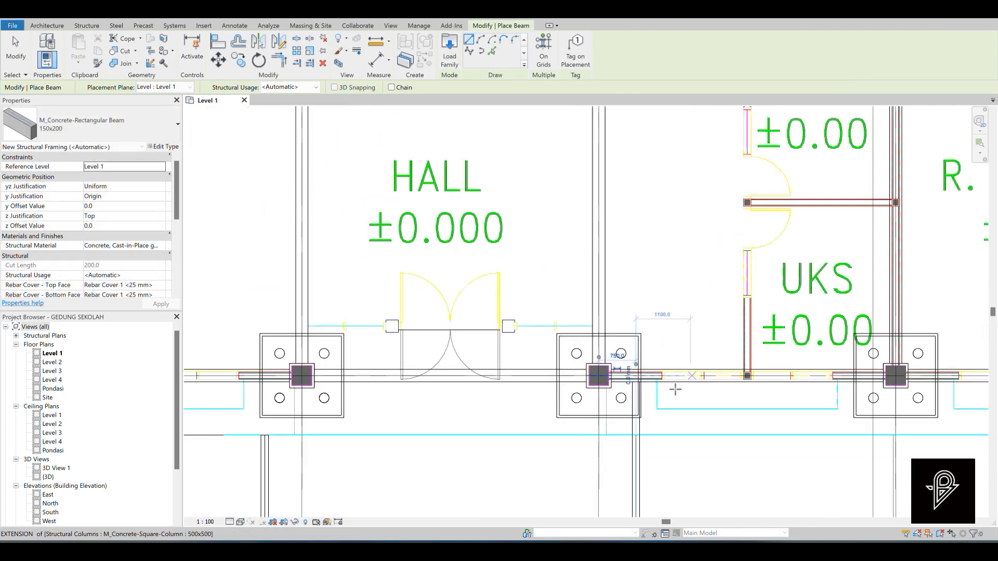
# Extend the entrance porch's side beam near grid D to meet the beam on grid 1.
pyautogui.press('Escape')
pyautogui.press('Escape')
pyautogui.scroll(3, 393, 436)
pyautogui.click(341, 452)
pyautogui.moveTo(342, 415); pyautogui.dragTo(341, 338)
pyautogui.press('Escape')
pyautogui.scroll(-5, 322, 393)
pyautogui.scroll(2, 506, 310)
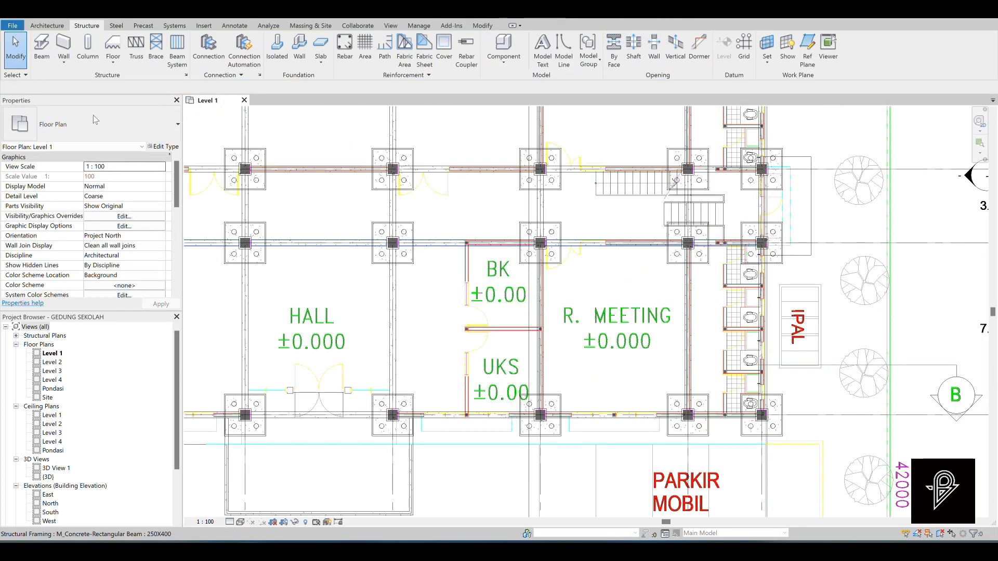
pyautogui.click(41, 50)
pyautogui.scroll(7, 470, 413)
pyautogui.press('Escape')
pyautogui.press('Escape')
pyautogui.scroll(-5, 465, 424)
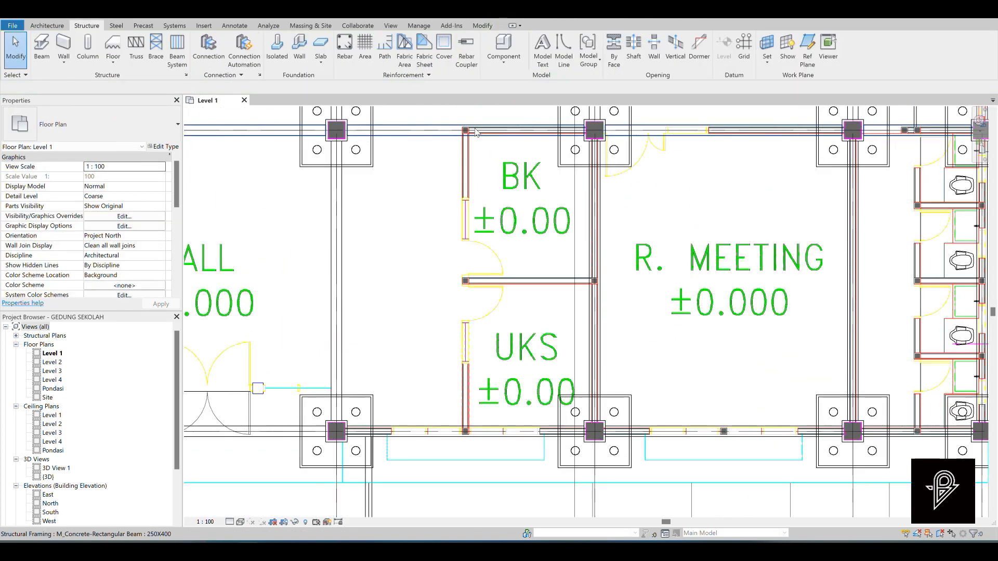
# Draw a vertical reference plane along the BK and UKS rooms' wall facing the HALL, running past grid 1.
pyautogui.press('r')
pyautogui.press('p')
pyautogui.scroll(7, 466, 129)
pyautogui.click(473, 137)
pyautogui.scroll(-10, 473, 138)
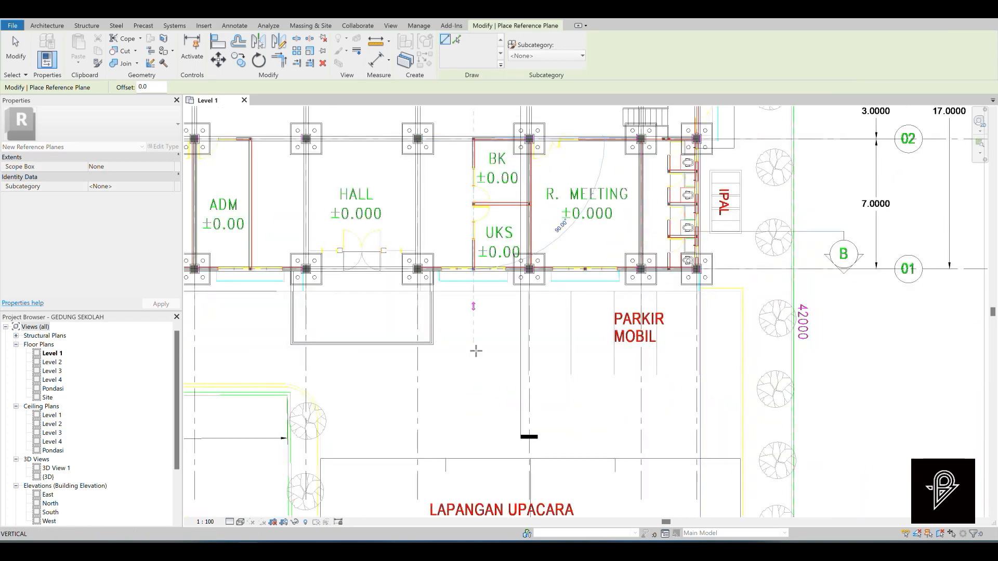
pyautogui.click(475, 351)
pyautogui.press('Escape')
pyautogui.press('Escape')
# Stretch the BK and UKS wall's reference plane beyond grid 4.
pyautogui.scroll(-5, 471, 421)
pyautogui.scroll(2, 468, 379)
pyautogui.click(470, 388)
pyautogui.moveTo(471, 283); pyautogui.dragTo(475, 174)
# Copy the reference plane to the toilet wall between grids G and H.
pyautogui.press('c')
pyautogui.press('o')
pyautogui.scroll(7, 462, 353)
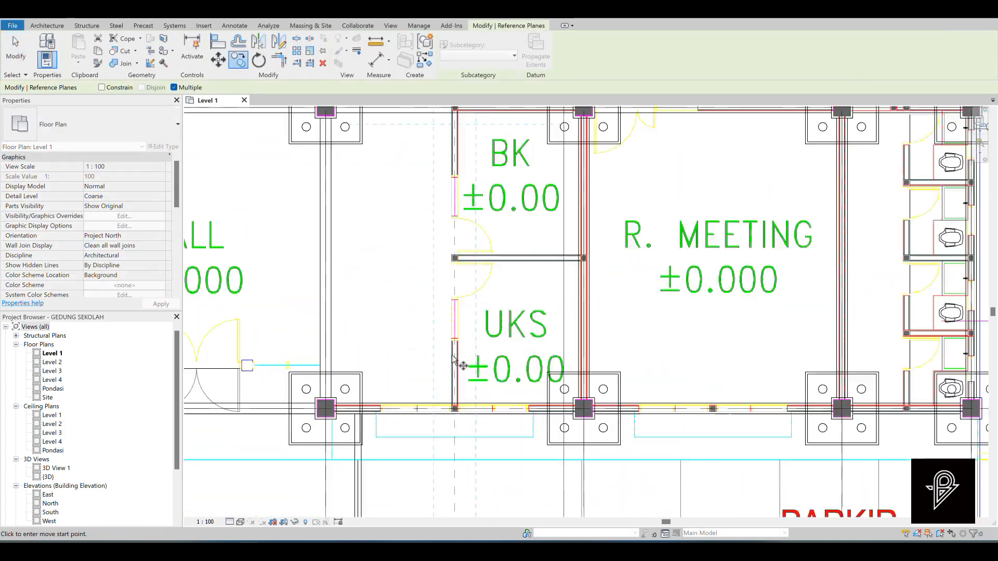
pyautogui.scroll(6, 463, 366)
pyautogui.click(463, 365)
pyautogui.scroll(-8, 462, 365)
pyautogui.scroll(6, 743, 338)
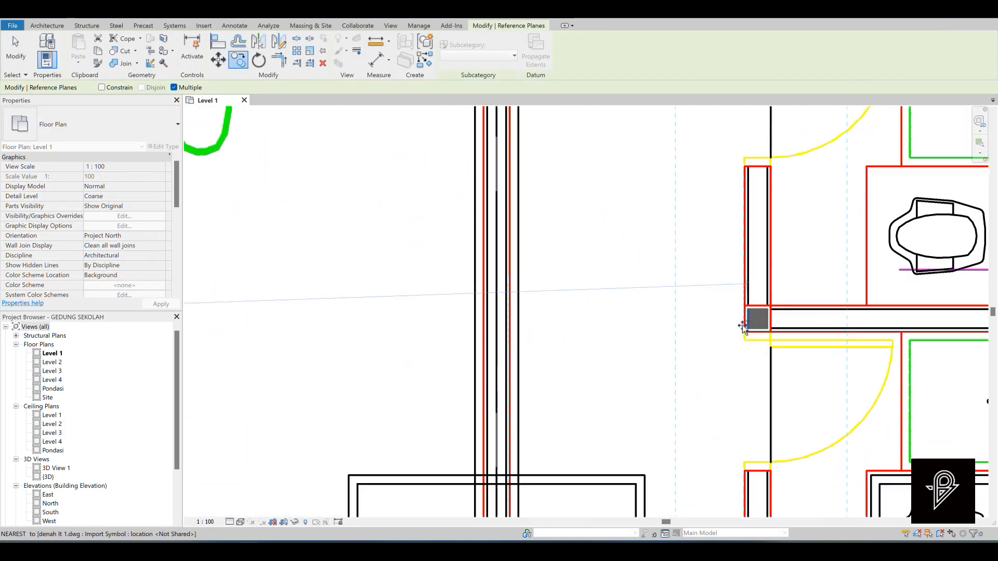
pyautogui.scroll(-10, 569, 379)
pyautogui.click(576, 398)
pyautogui.scroll(-3, 576, 398)
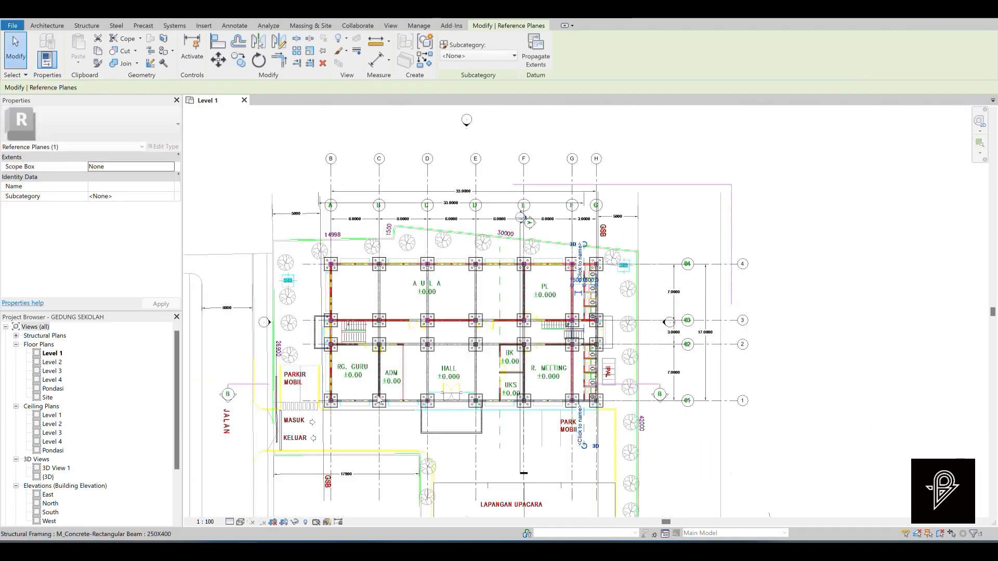
# Copy the vertical reference plane to the ADM room's wall facing the HALL.
pyautogui.scroll(5, 741, 382)
pyautogui.press('c')
pyautogui.press('o')
pyautogui.scroll(5, 681, 395)
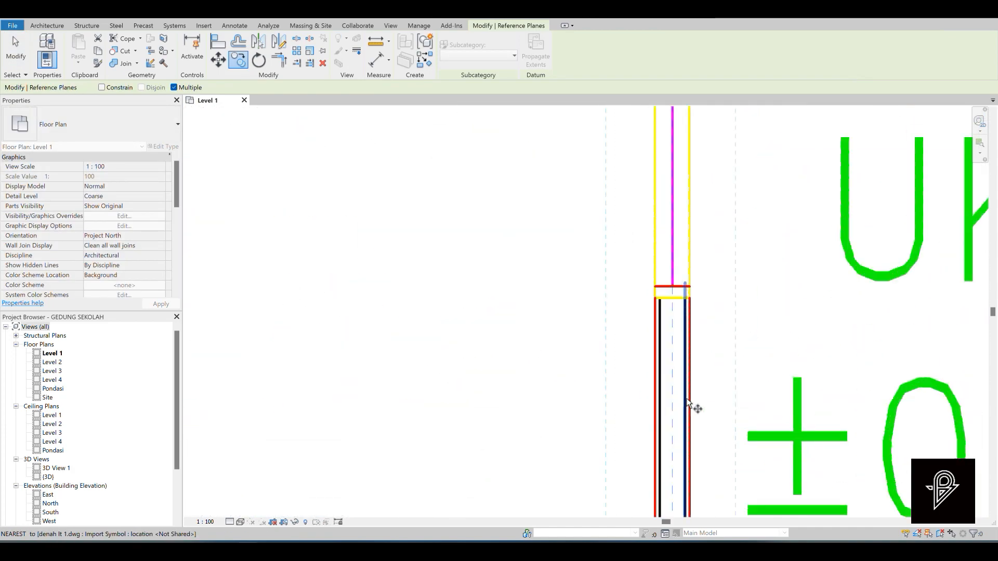
pyautogui.scroll(-4, 675, 374)
pyautogui.scroll(2, 301, 402)
pyautogui.scroll(-4, 300, 403)
# Draw a horizontal reference plane along the toilet partition wall nearest grid 1, running past both ends of the wall.
pyautogui.press('r')
pyautogui.press('p')
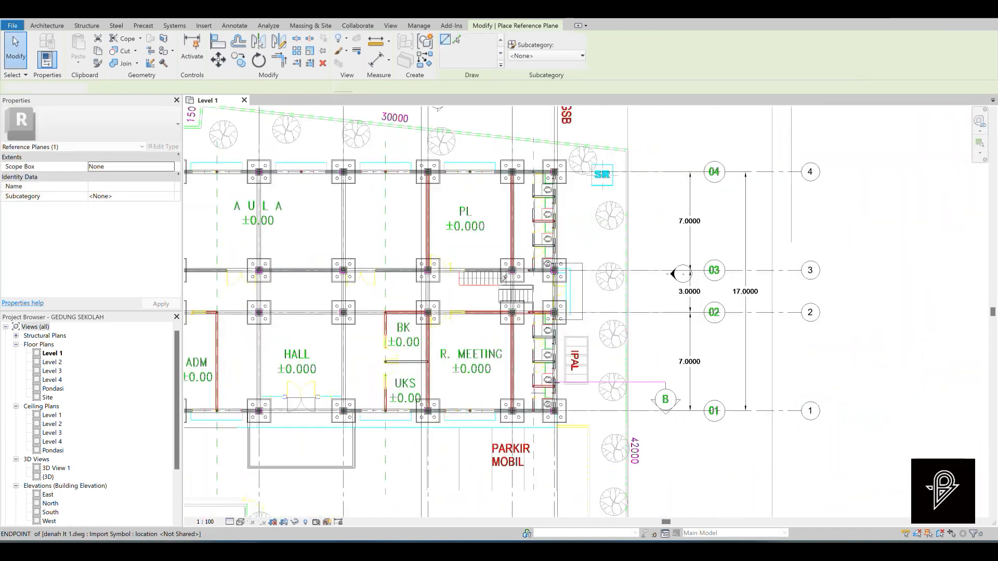
pyautogui.scroll(6, 406, 390)
pyautogui.click(405, 387)
pyautogui.click(780, 388)
pyautogui.press('Escape')
pyautogui.press('Escape')
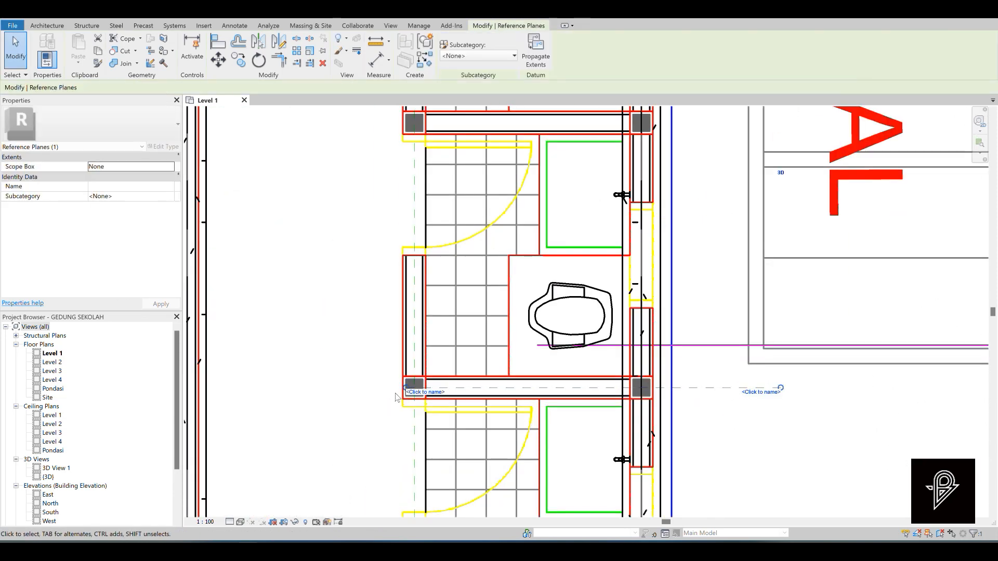
# Copy the horizontal reference plane to the other toilet partition walls between grids 1 and 2 and grids 3 and 4.
pyautogui.press('c')
pyautogui.scroll(3, 494, 390)
pyautogui.click(492, 411)
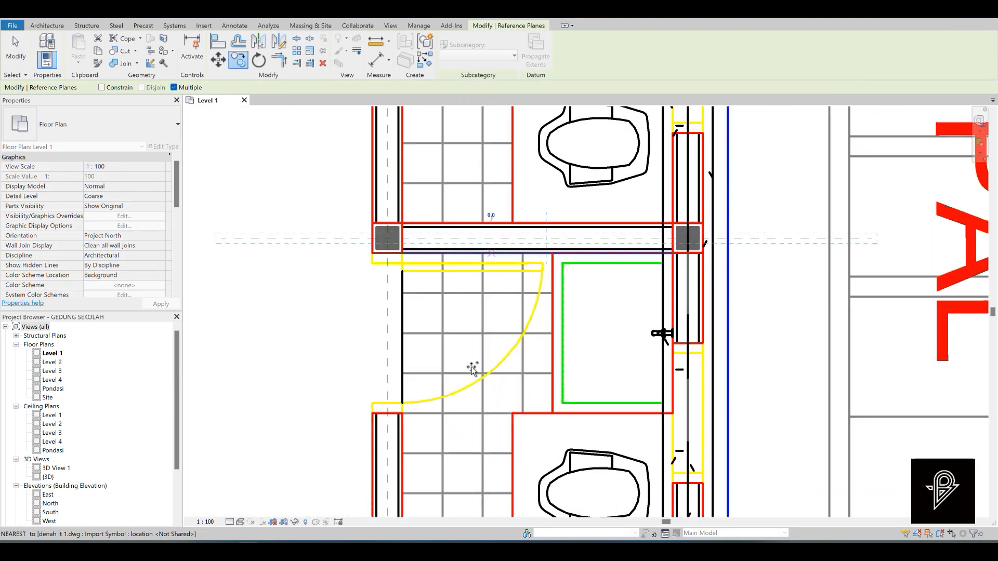
pyautogui.scroll(-2, 472, 369)
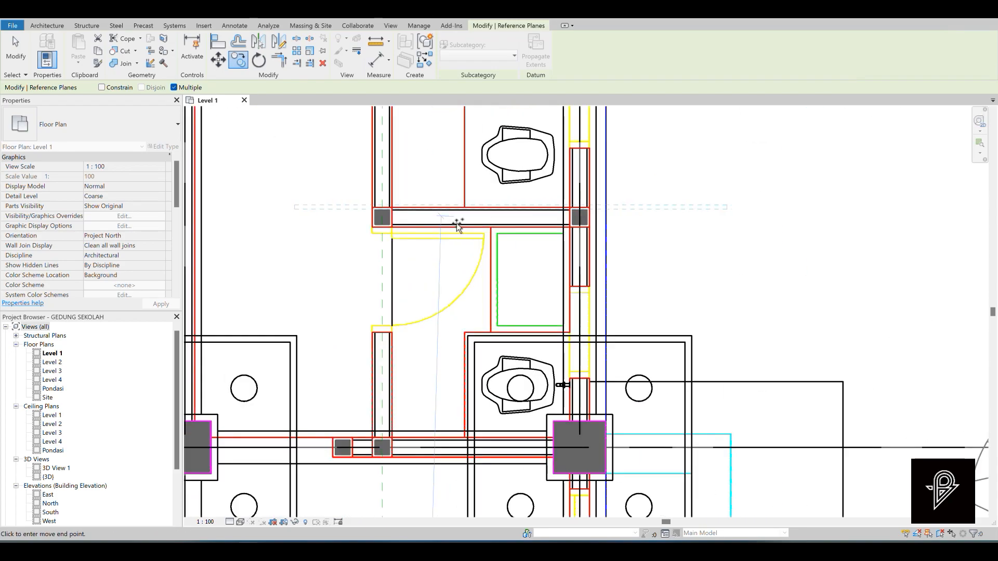
pyautogui.scroll(3, 457, 227)
pyautogui.scroll(-4, 434, 404)
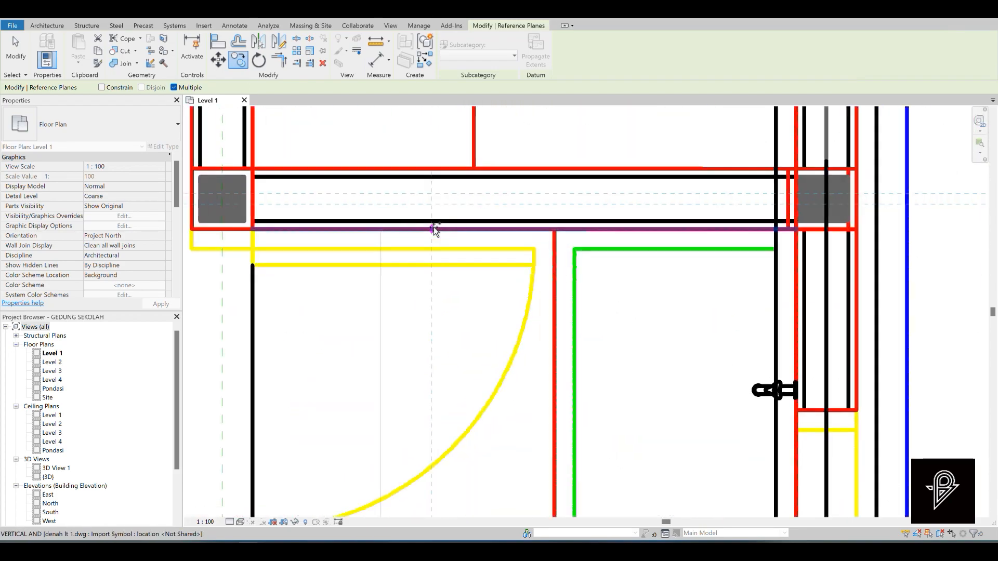
pyautogui.press('Escape')
pyautogui.press('Escape')
pyautogui.scroll(-6, 476, 326)
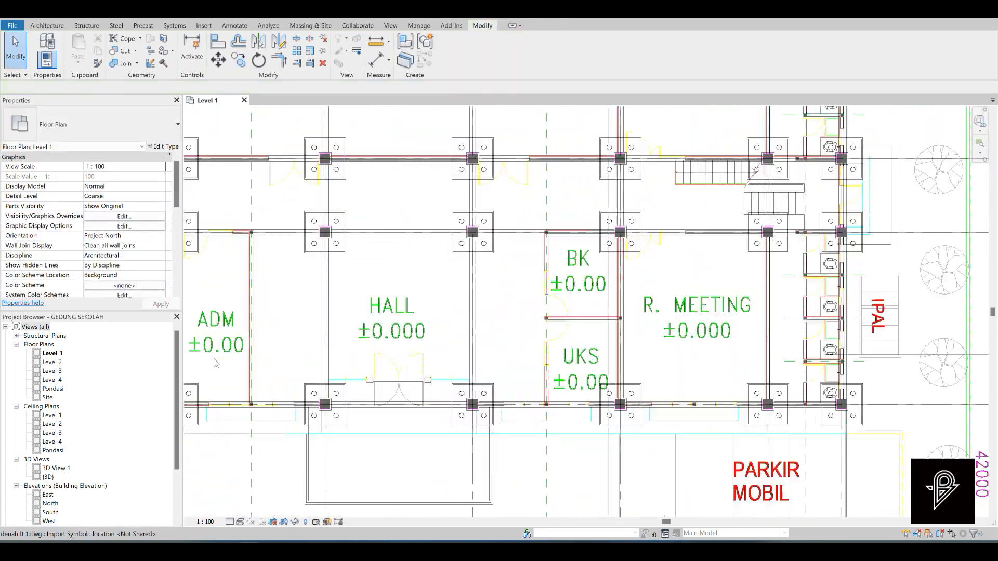
# Place a 150x200 concrete beam along the ADM room's wall facing the HALL, from grid 1 to grid 2.
pyautogui.click(78, 26)
pyautogui.click(40, 49)
pyautogui.scroll(5, 237, 397)
pyautogui.click(323, 398)
pyautogui.scroll(-5, 322, 392)
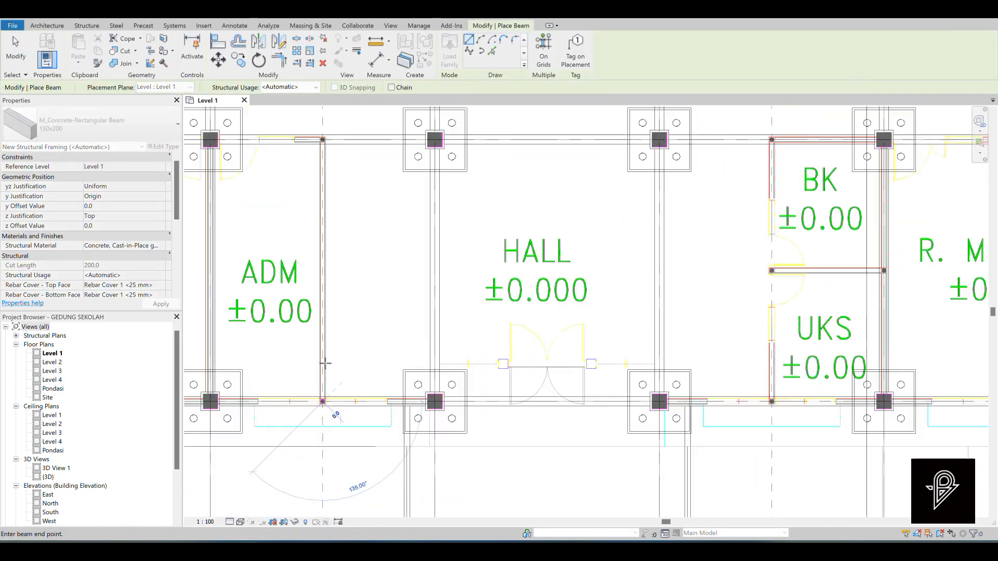
pyautogui.scroll(5, 325, 234)
pyautogui.scroll(2, 323, 218)
# Place a 150x200 beam along the BK and UKS rooms' wall facing the HALL, from grid 1 to grid 2.
pyautogui.scroll(4, 313, 339)
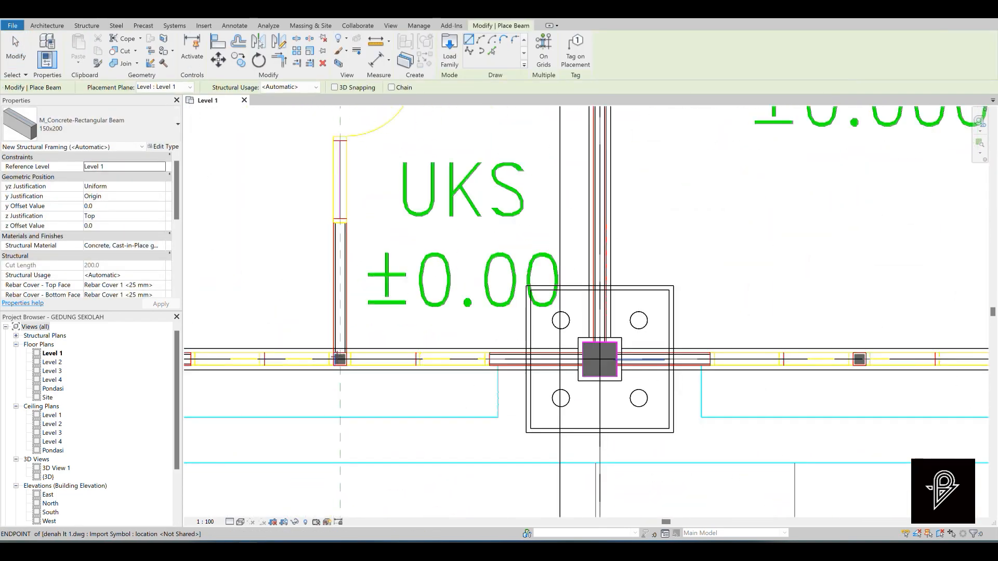
pyautogui.scroll(2, 313, 357)
pyautogui.click(343, 361)
pyautogui.scroll(-4, 338, 286)
pyautogui.scroll(3, 344, 213)
pyautogui.click(345, 225)
# Place a 150x200 beam along the partition wall between the BK and UKS rooms.
pyautogui.scroll(-2, 345, 225)
pyautogui.scroll(4, 441, 358)
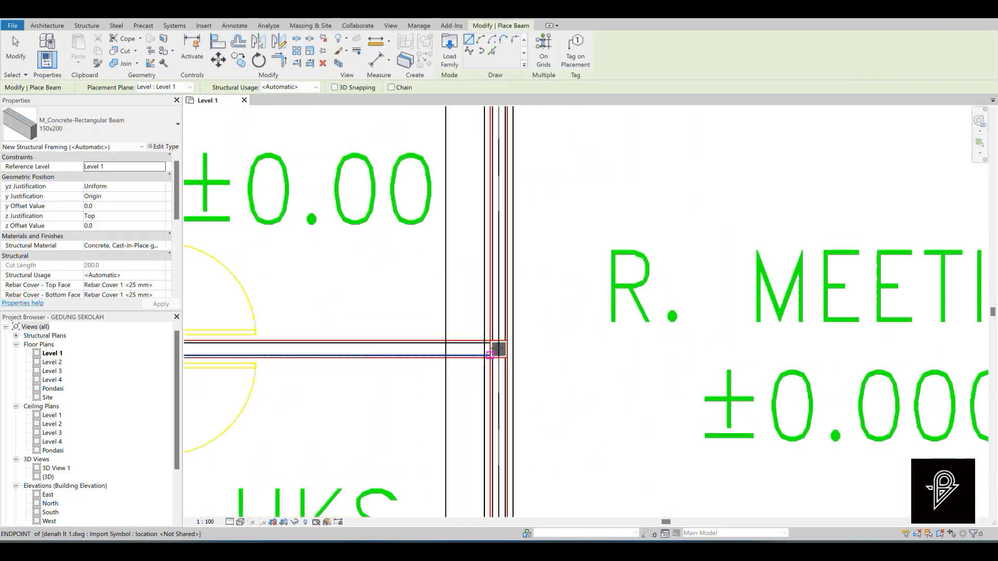
pyautogui.click(513, 352)
pyautogui.scroll(-3, 513, 351)
pyautogui.click(331, 352)
# Place a 150x200 beam along the toilet partition wall nearest grid 1.
pyautogui.scroll(-6, 331, 351)
pyautogui.scroll(6, 550, 381)
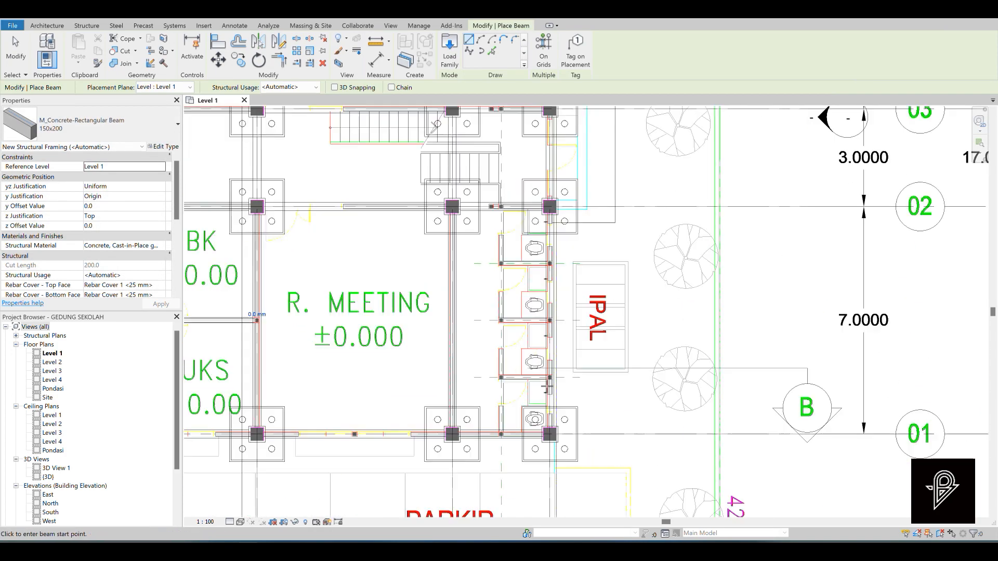
pyautogui.click(556, 364)
pyautogui.click(330, 364)
pyautogui.scroll(-2, 424, 384)
pyautogui.press('Escape')
# Copy the toilet partition beam to the other toilet partition walls between grids 1 and 2 and grids 3 and 4.
pyautogui.scroll(1, 402, 380)
pyautogui.click(409, 361)
pyautogui.scroll(-3, 411, 363)
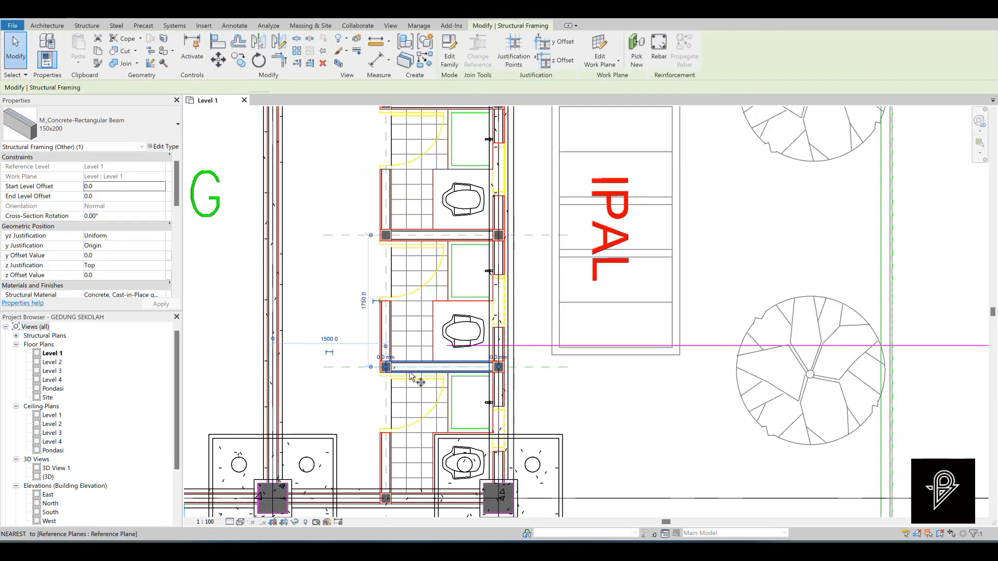
pyautogui.scroll(2, 414, 364)
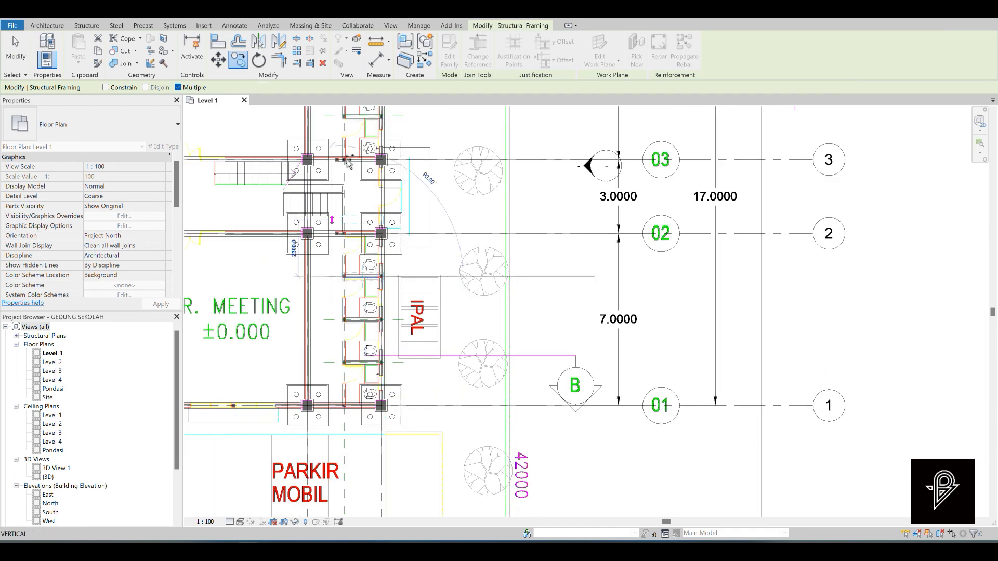
pyautogui.scroll(3, 334, 218)
pyautogui.scroll(-3, 337, 194)
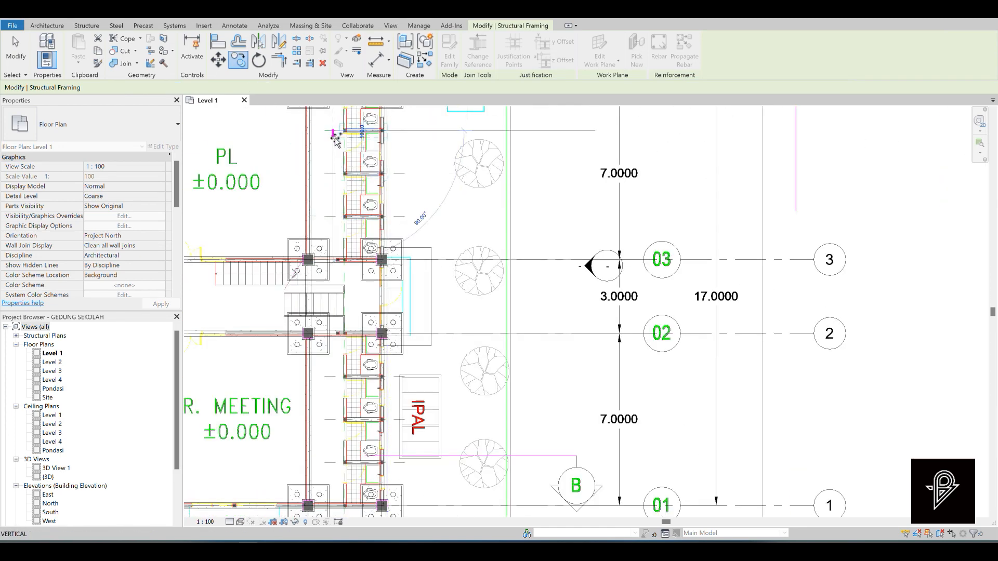
pyautogui.click(333, 174)
pyautogui.scroll(-3, 333, 177)
# Place a 150x200 beam along the toilets' door-side wall from grid 1 to grid 2.
pyautogui.scroll(6, 338, 341)
pyautogui.click(86, 26)
pyautogui.click(40, 48)
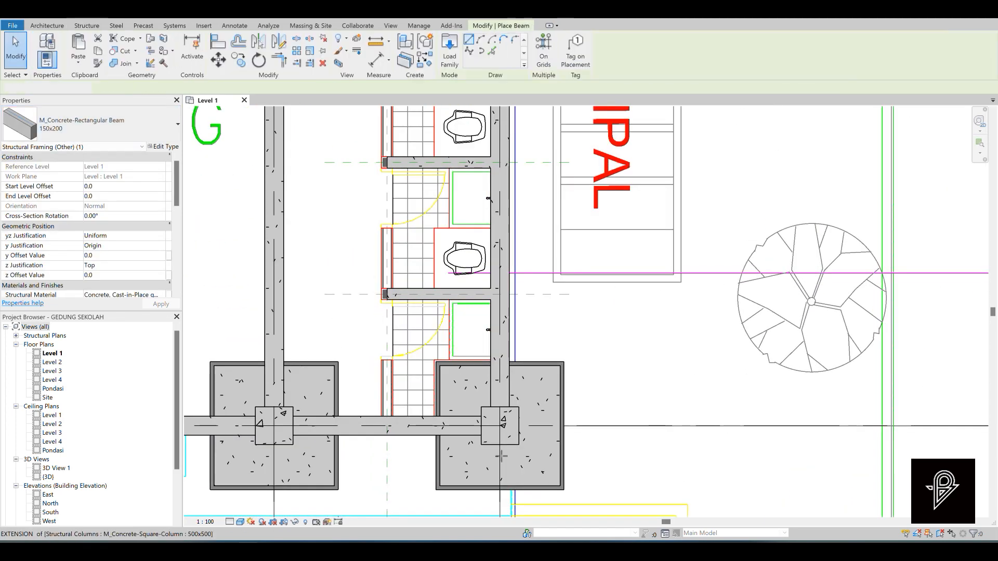
pyautogui.scroll(2, 395, 426)
pyautogui.click(384, 426)
pyautogui.scroll(-5, 380, 424)
pyautogui.scroll(5, 378, 286)
pyautogui.click(372, 291)
# Place a 150x200 beam along the toilets' door-side wall from grid 3 to grid 4.
pyautogui.scroll(-2, 362, 397)
pyautogui.scroll(-3, 362, 397)
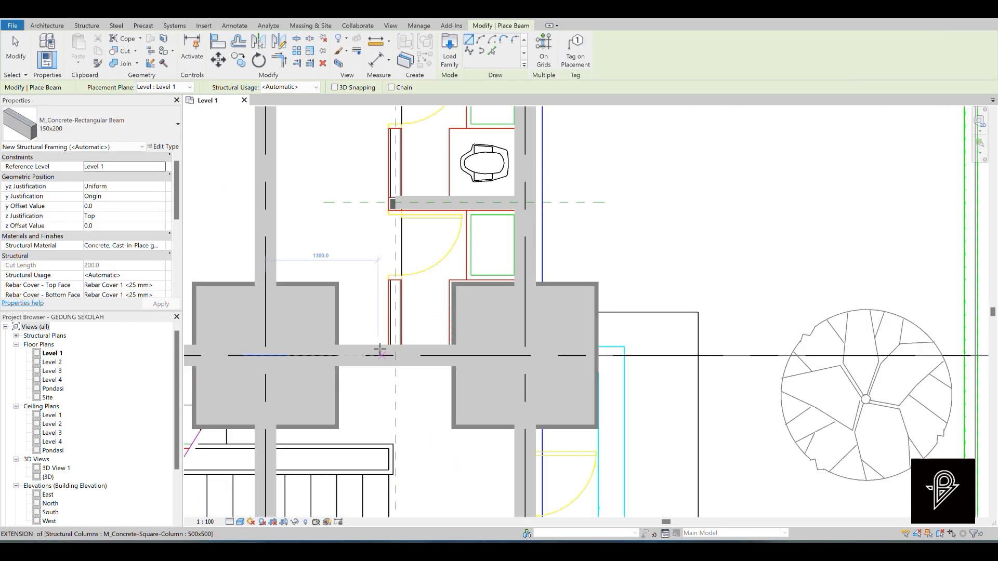
pyautogui.scroll(2, 401, 352)
pyautogui.scroll(-4, 401, 352)
pyautogui.scroll(4, 392, 244)
pyautogui.scroll(-5, 392, 244)
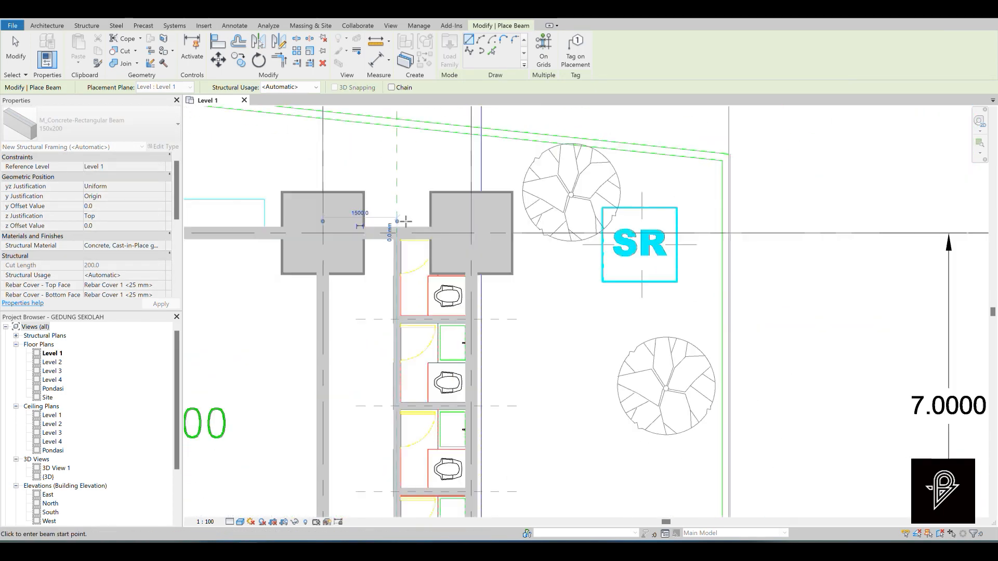
pyautogui.press('Escape')
pyautogui.press('Escape')
# Place a 150x200 beam across the HALL's entrance door line, spanning between the two side sloof beams.
pyautogui.scroll(2, 325, 369)
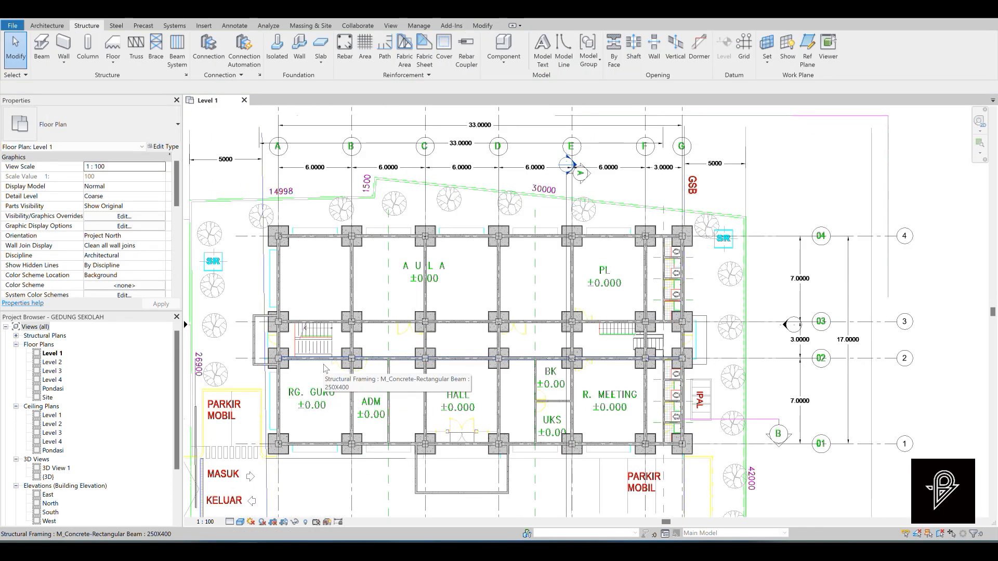
pyautogui.click(451, 444)
pyautogui.scroll(3, 451, 444)
pyautogui.scroll(-1, 449, 436)
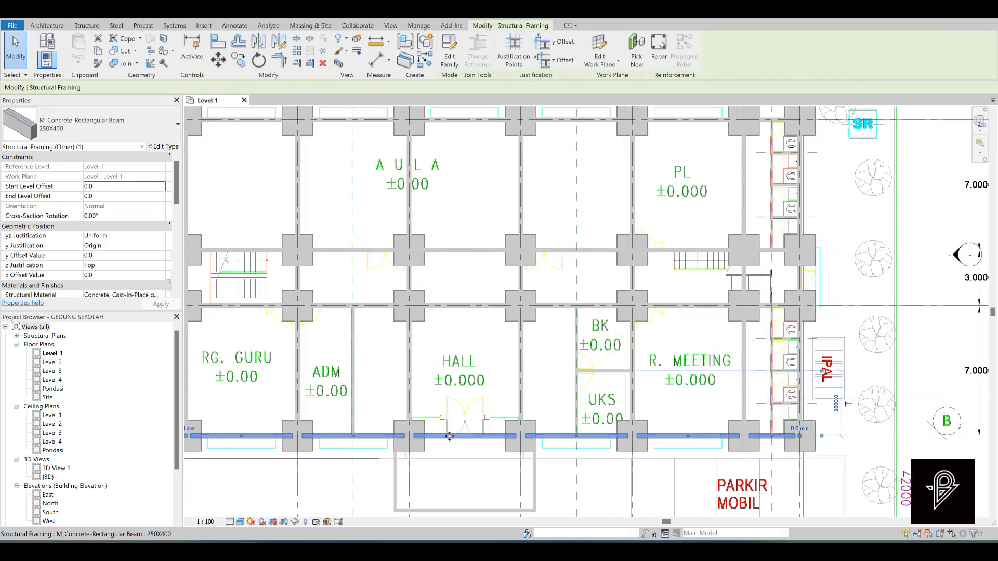
pyautogui.scroll(2, 449, 436)
pyautogui.click(87, 26)
pyautogui.click(41, 51)
pyautogui.scroll(4, 406, 437)
pyautogui.click(388, 386)
pyautogui.click(684, 388)
pyautogui.press('Escape')
pyautogui.press('Escape')
# Examine the new interior beams in plan and their junctions with the sloof beams and columns in the 3D view.
pyautogui.scroll(-3, 684, 388)
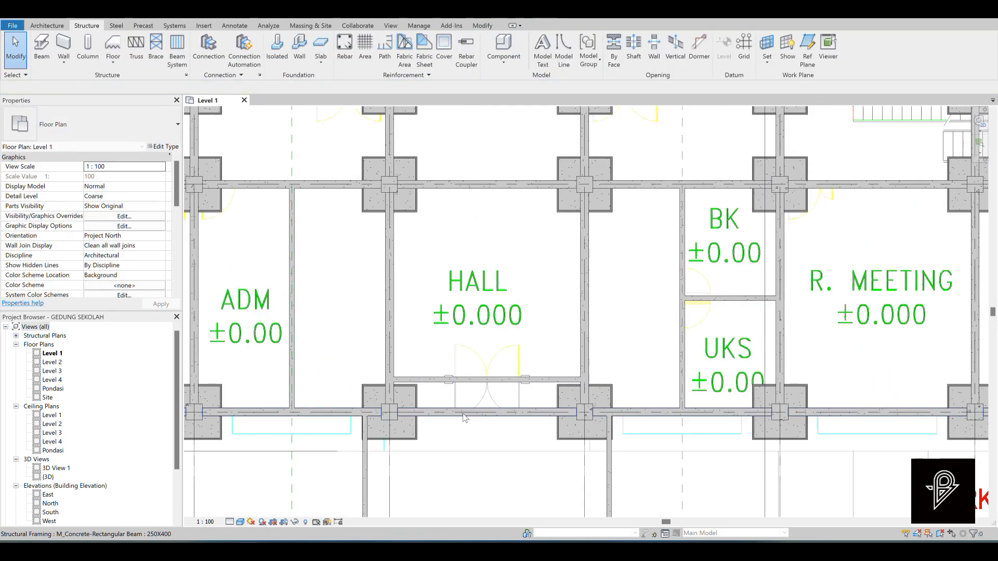
pyautogui.scroll(3, 465, 420)
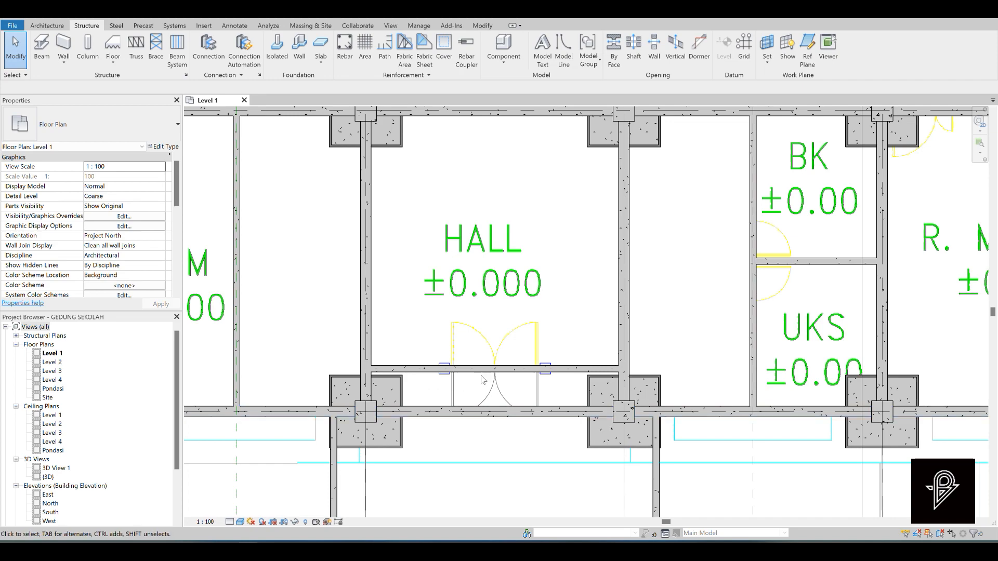
pyautogui.scroll(-5, 562, 413)
pyautogui.scroll(-1, 78, 416)
pyautogui.doubleClick(48, 450)
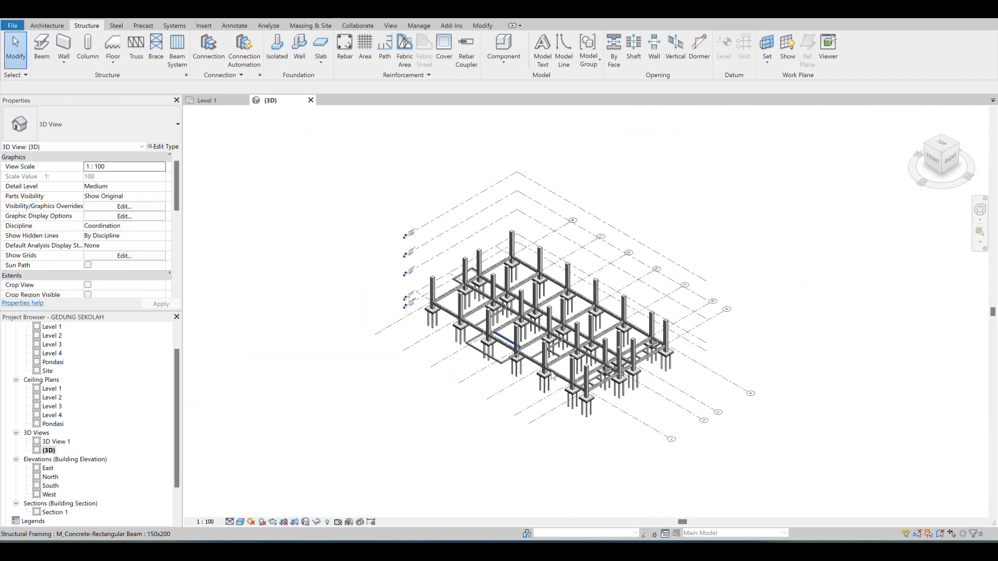
pyautogui.scroll(8, 530, 351)
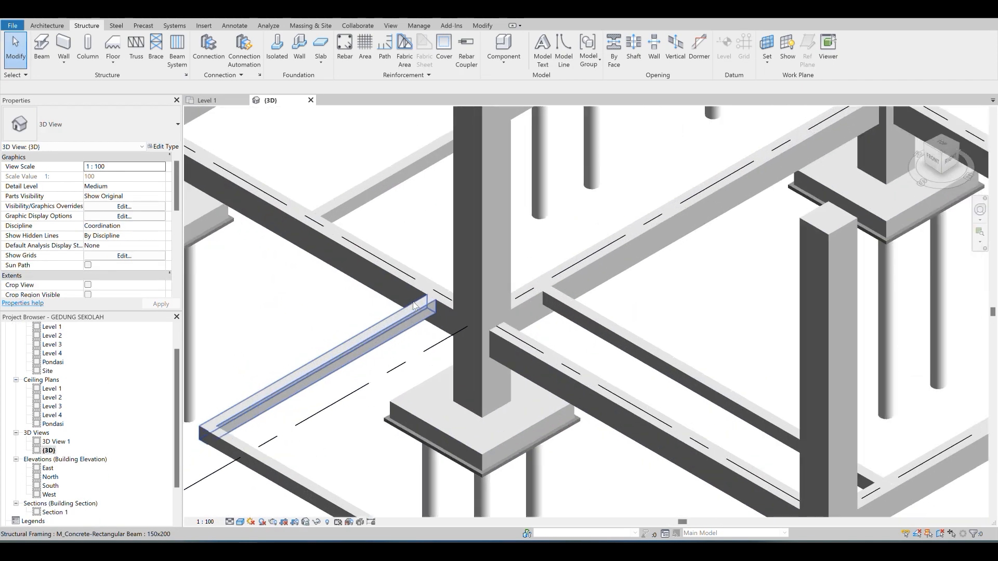
pyautogui.scroll(2, 419, 304)
pyautogui.scroll(-1, 63, 487)
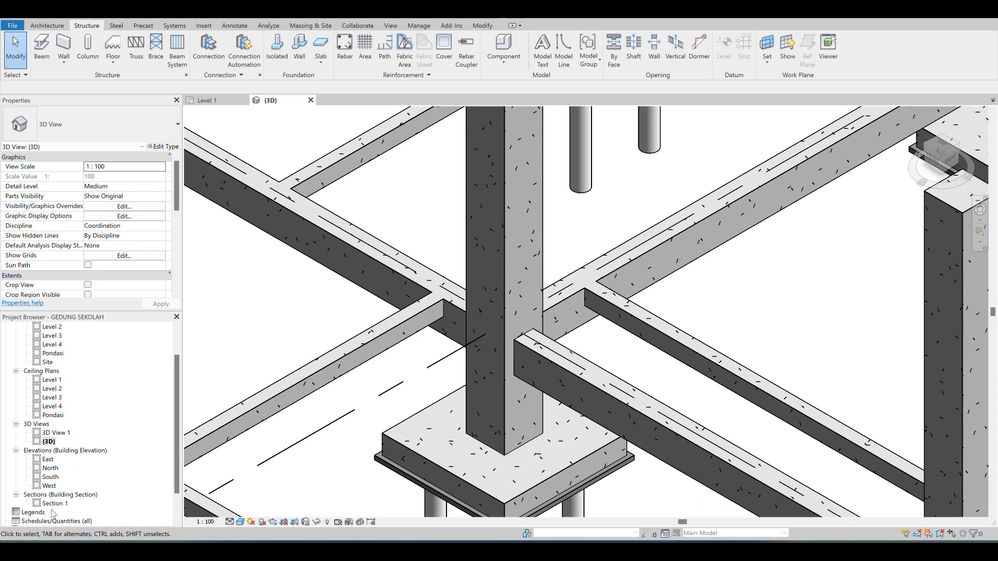
# Open Section 1 and examine the Level 1 beams below the HALL and the columns standing on the foundations.
pyautogui.doubleClick(54, 503)
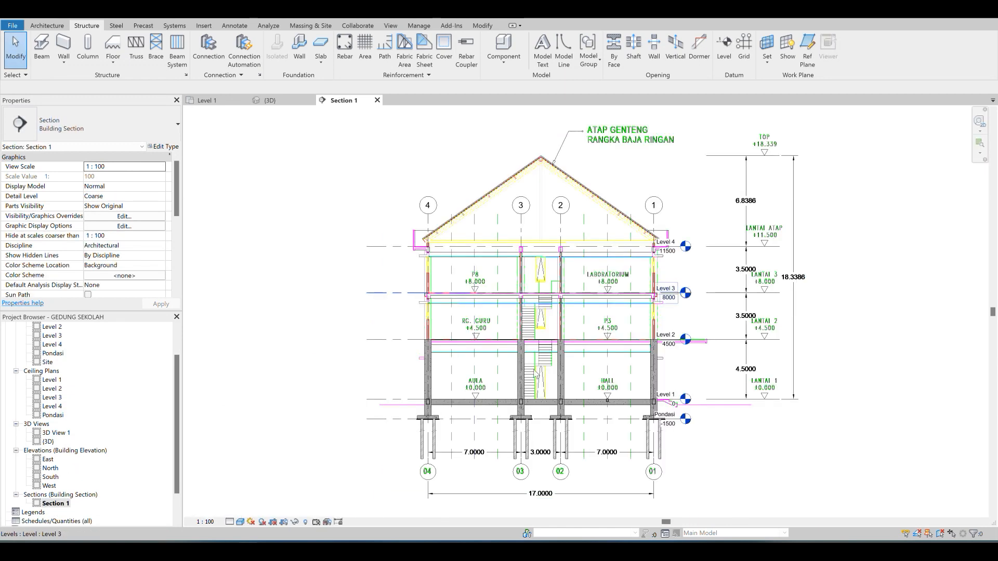
pyautogui.scroll(5, 507, 394)
pyautogui.scroll(-1, 507, 394)
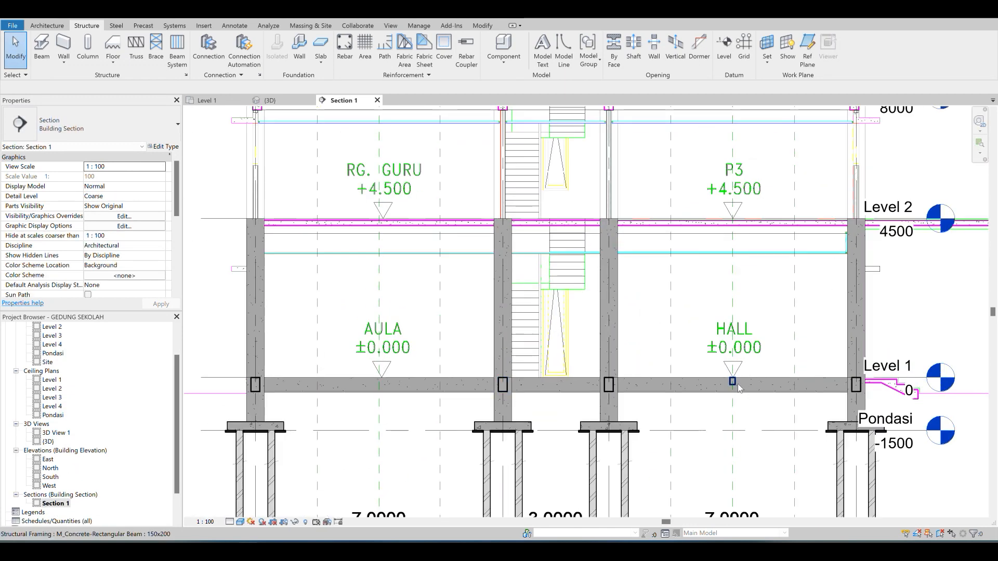
pyautogui.scroll(5, 731, 383)
pyautogui.scroll(-6, 728, 377)
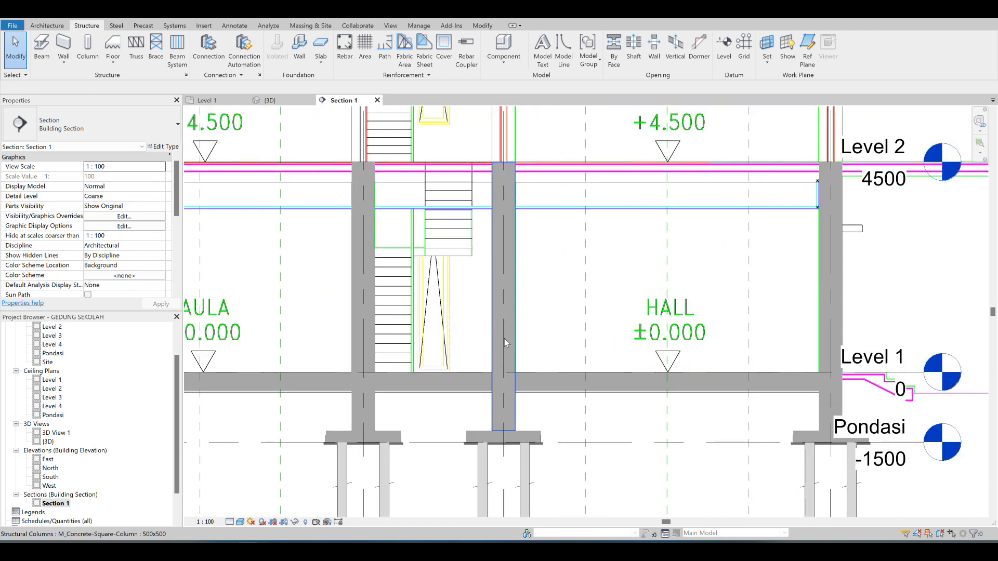